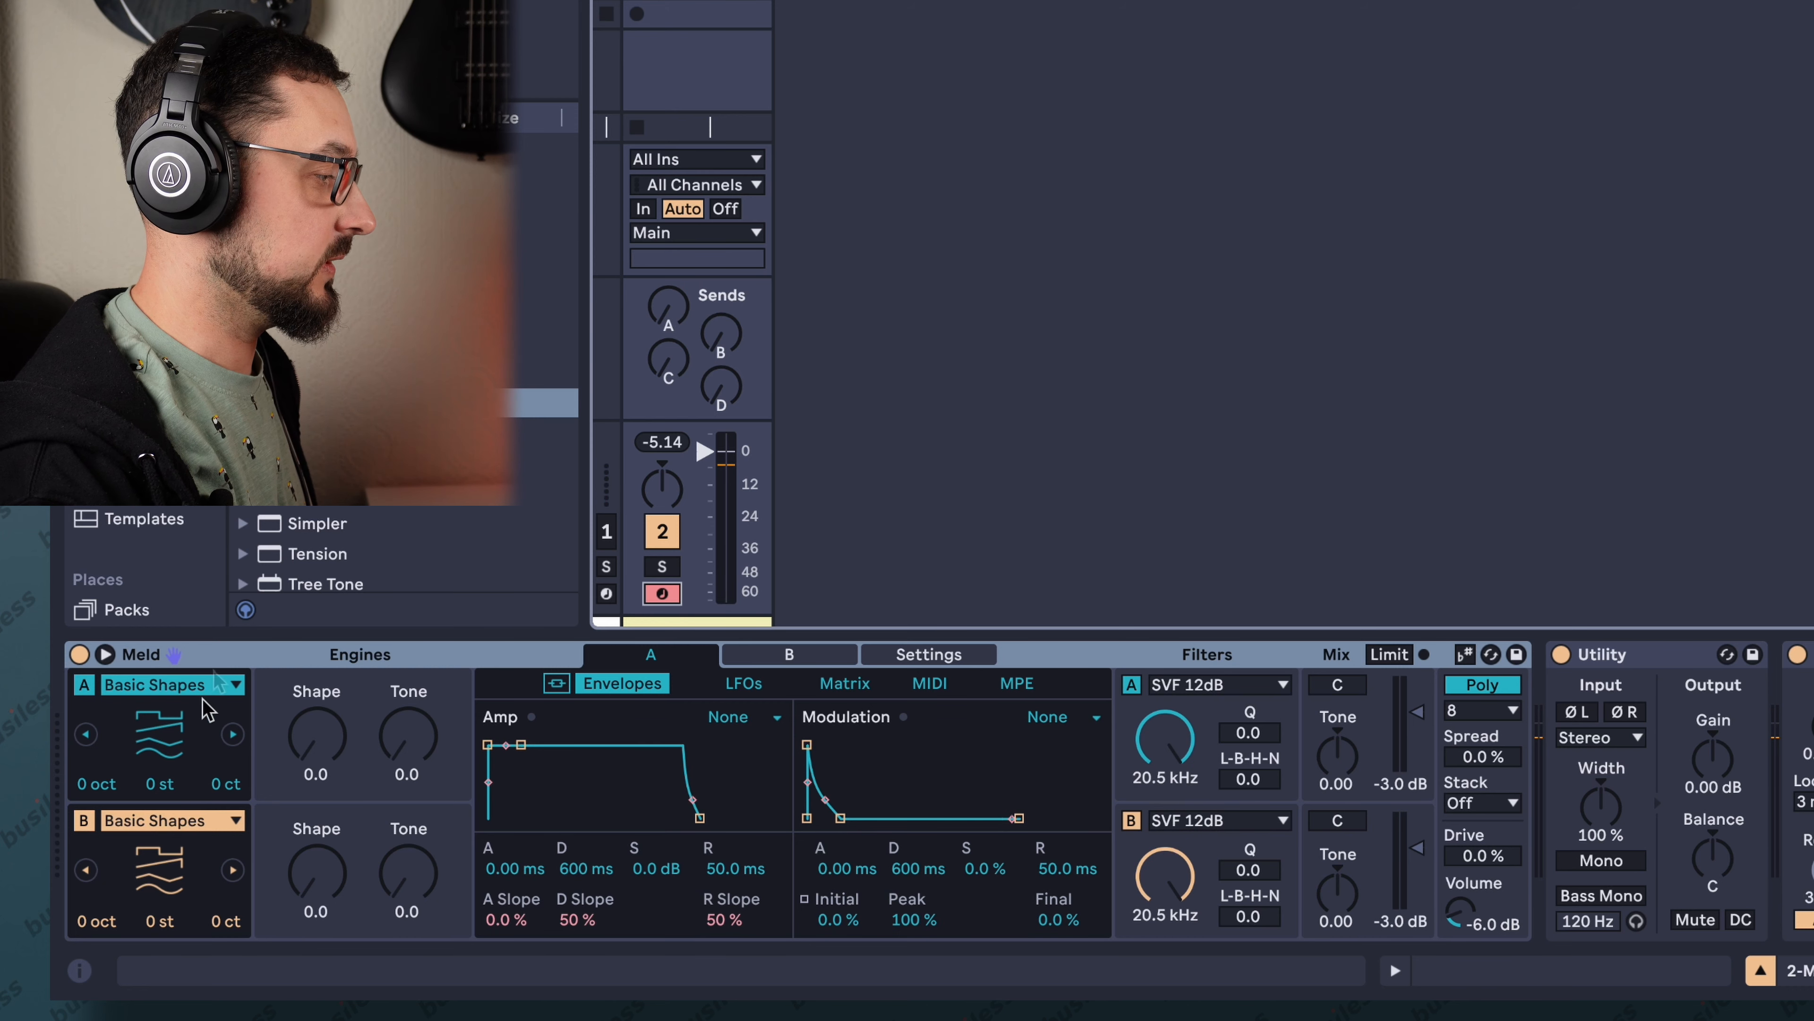
Turn off Meld's engine B and browse the oscillator types available for engine A.
{"action": "left_click", "coordinate": [83, 820]}
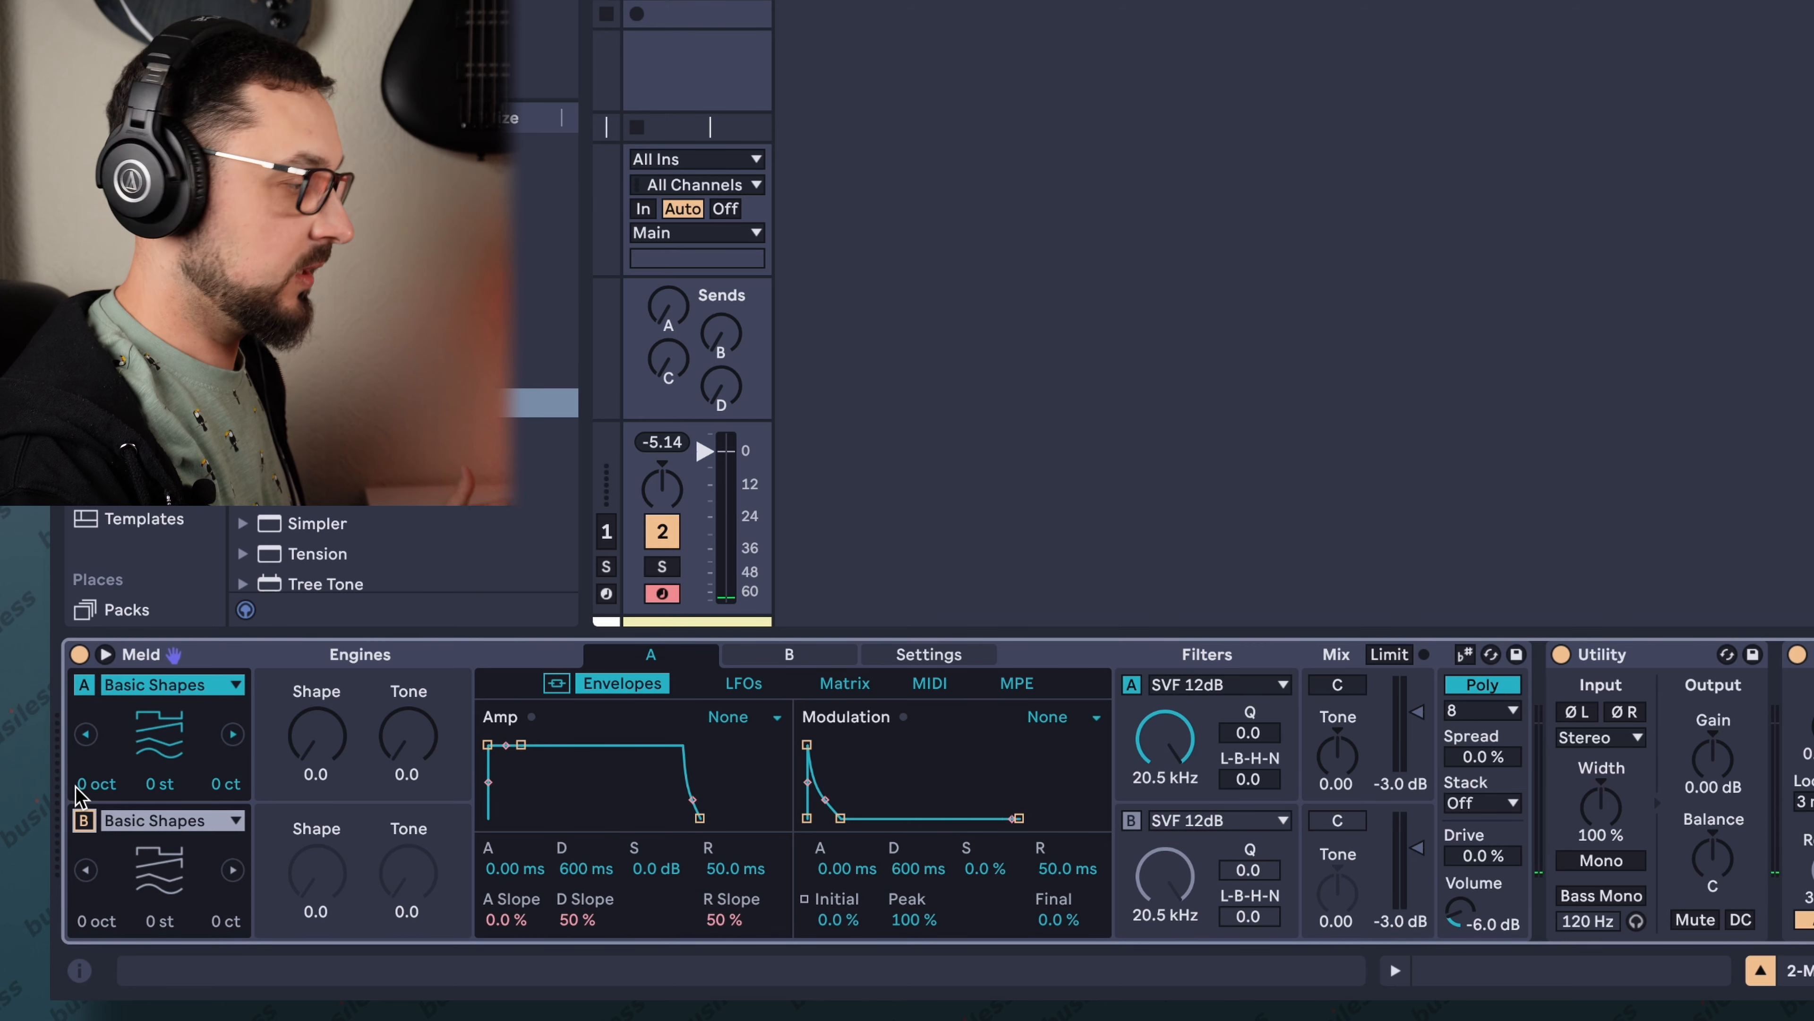
{"action": "left_click", "coordinate": [180, 684]}
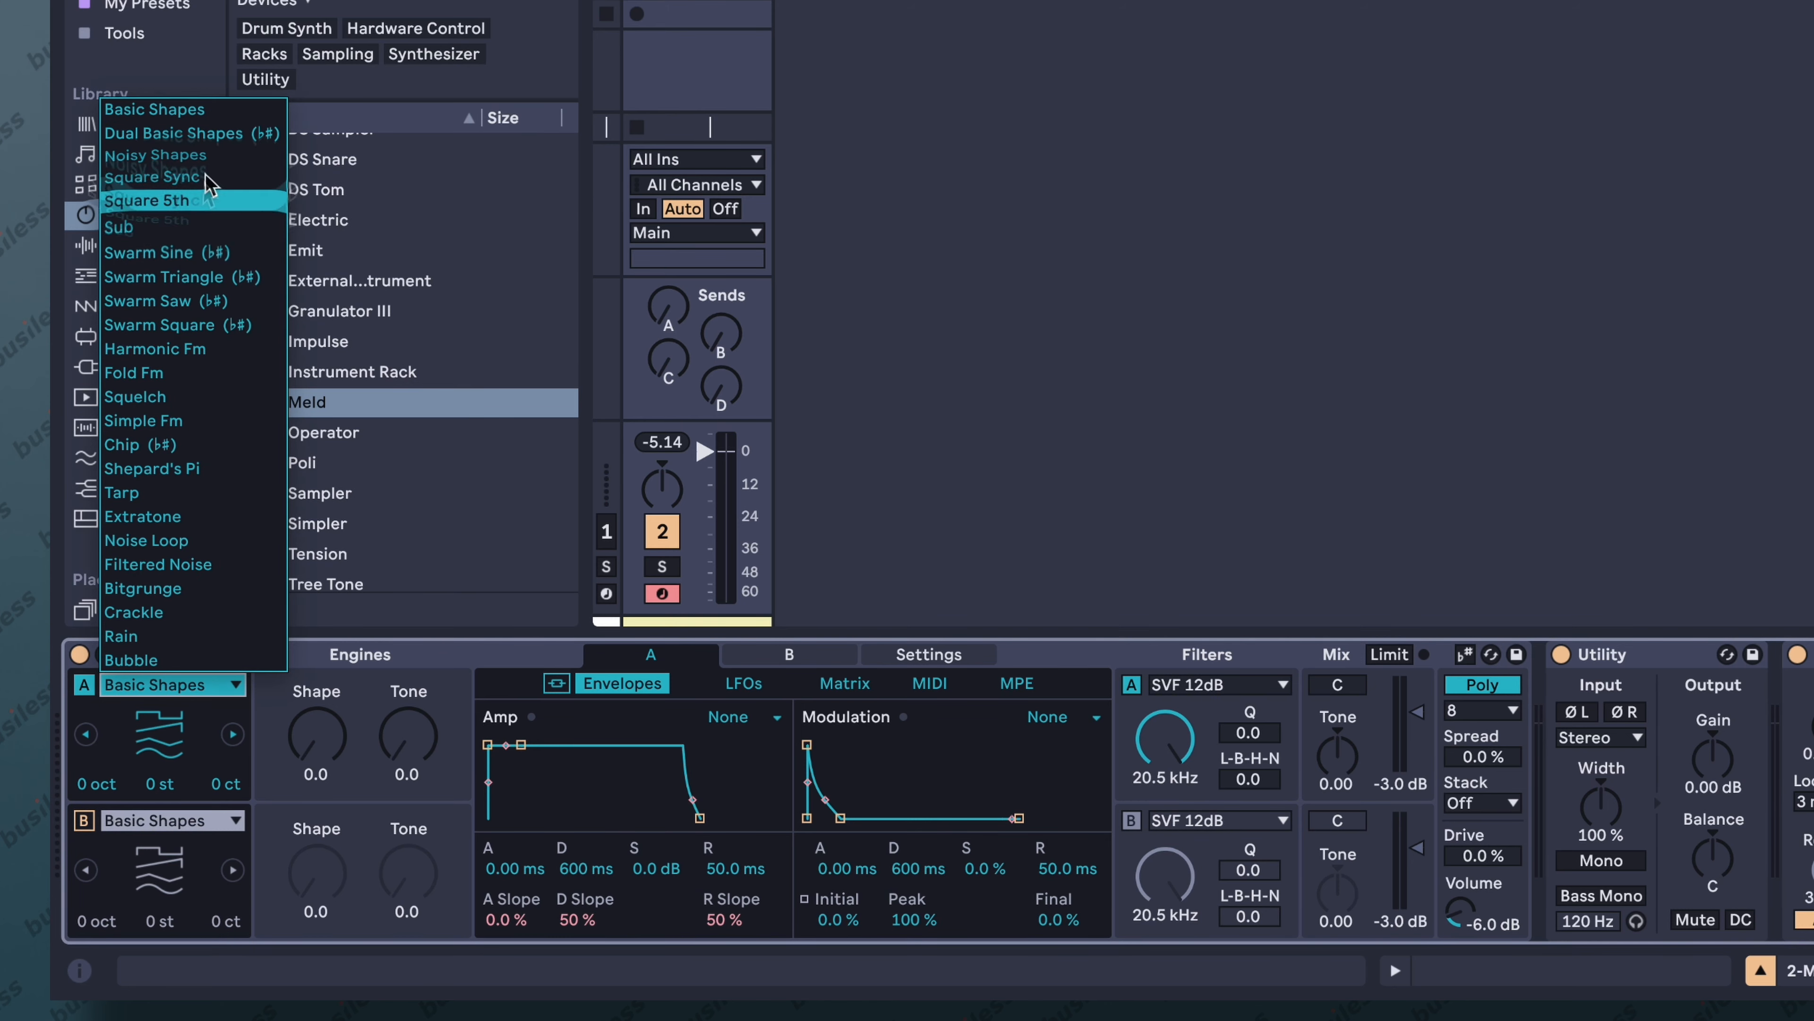
{"action": "left_click", "coordinate": [360, 792]}
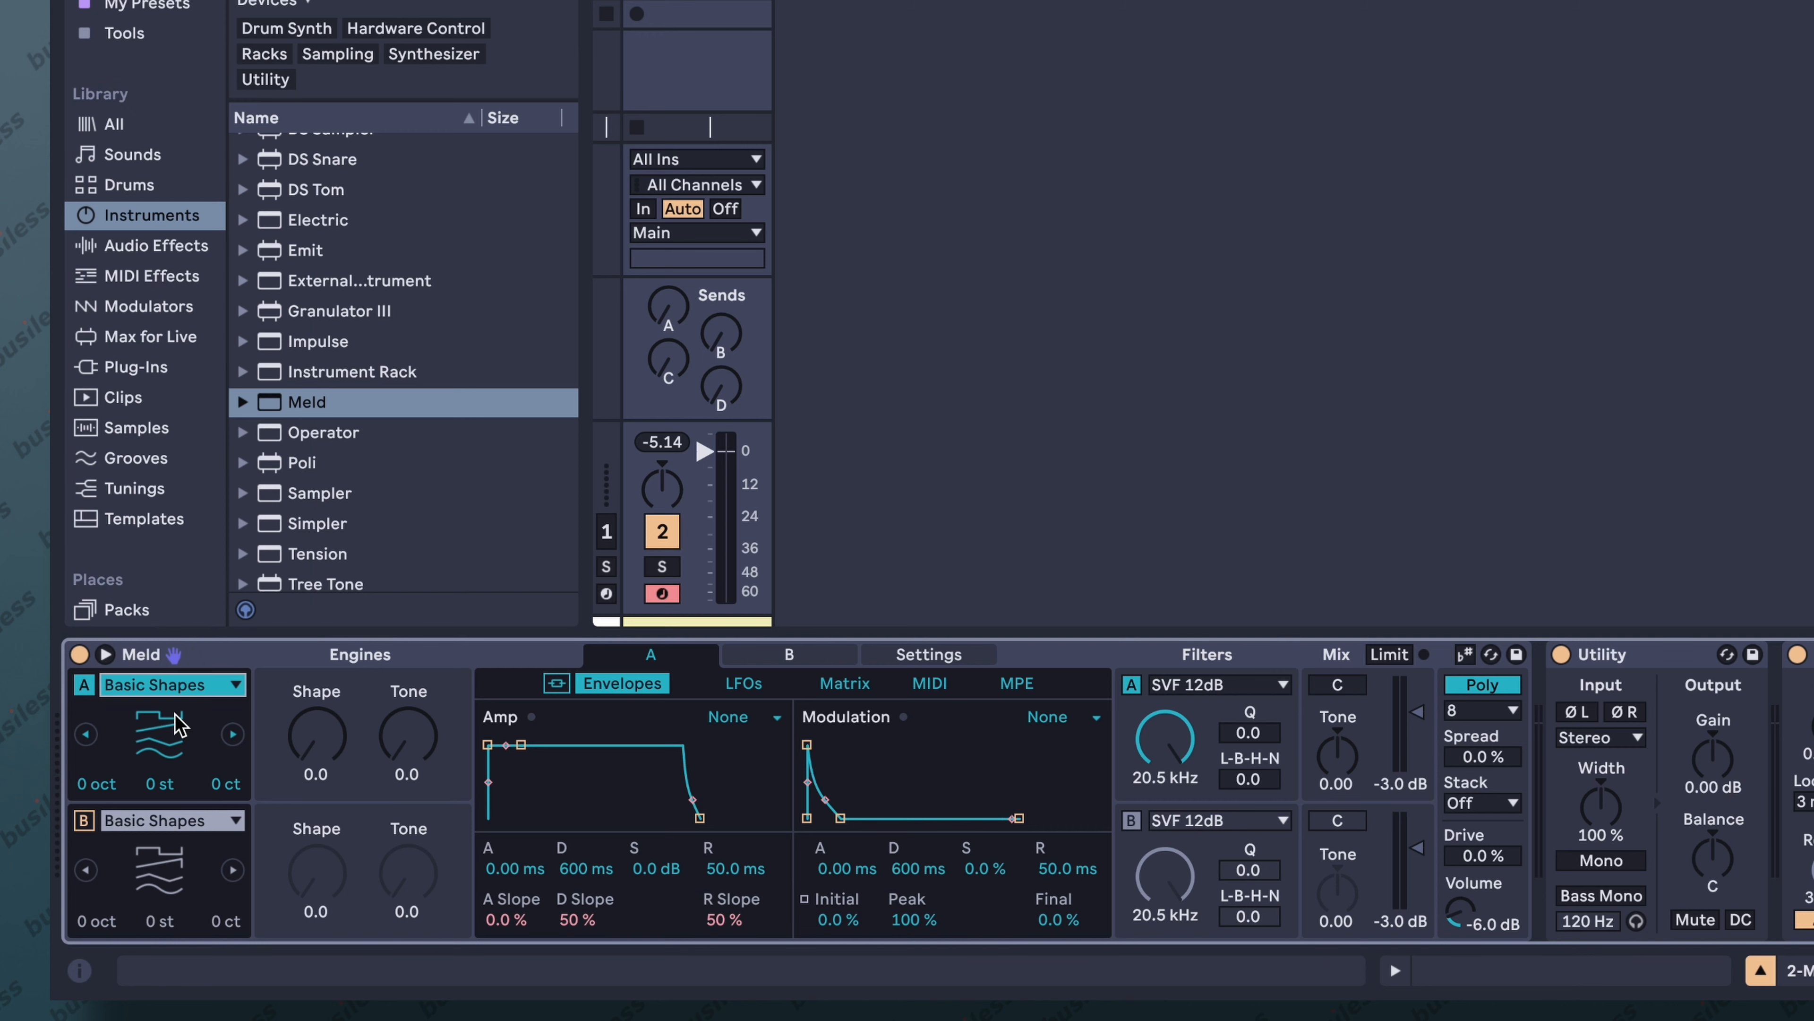
Audition the Noisy Shapes oscillator on engine A with Shape at about 32 and Rough at about 15.
{"action": "left_click", "coordinate": [230, 737]}
{"action": "left_click", "coordinate": [230, 736]}
{"action": "left_click_drag", "start_coordinate": [298, 743], "coordinate": [299, 711]}
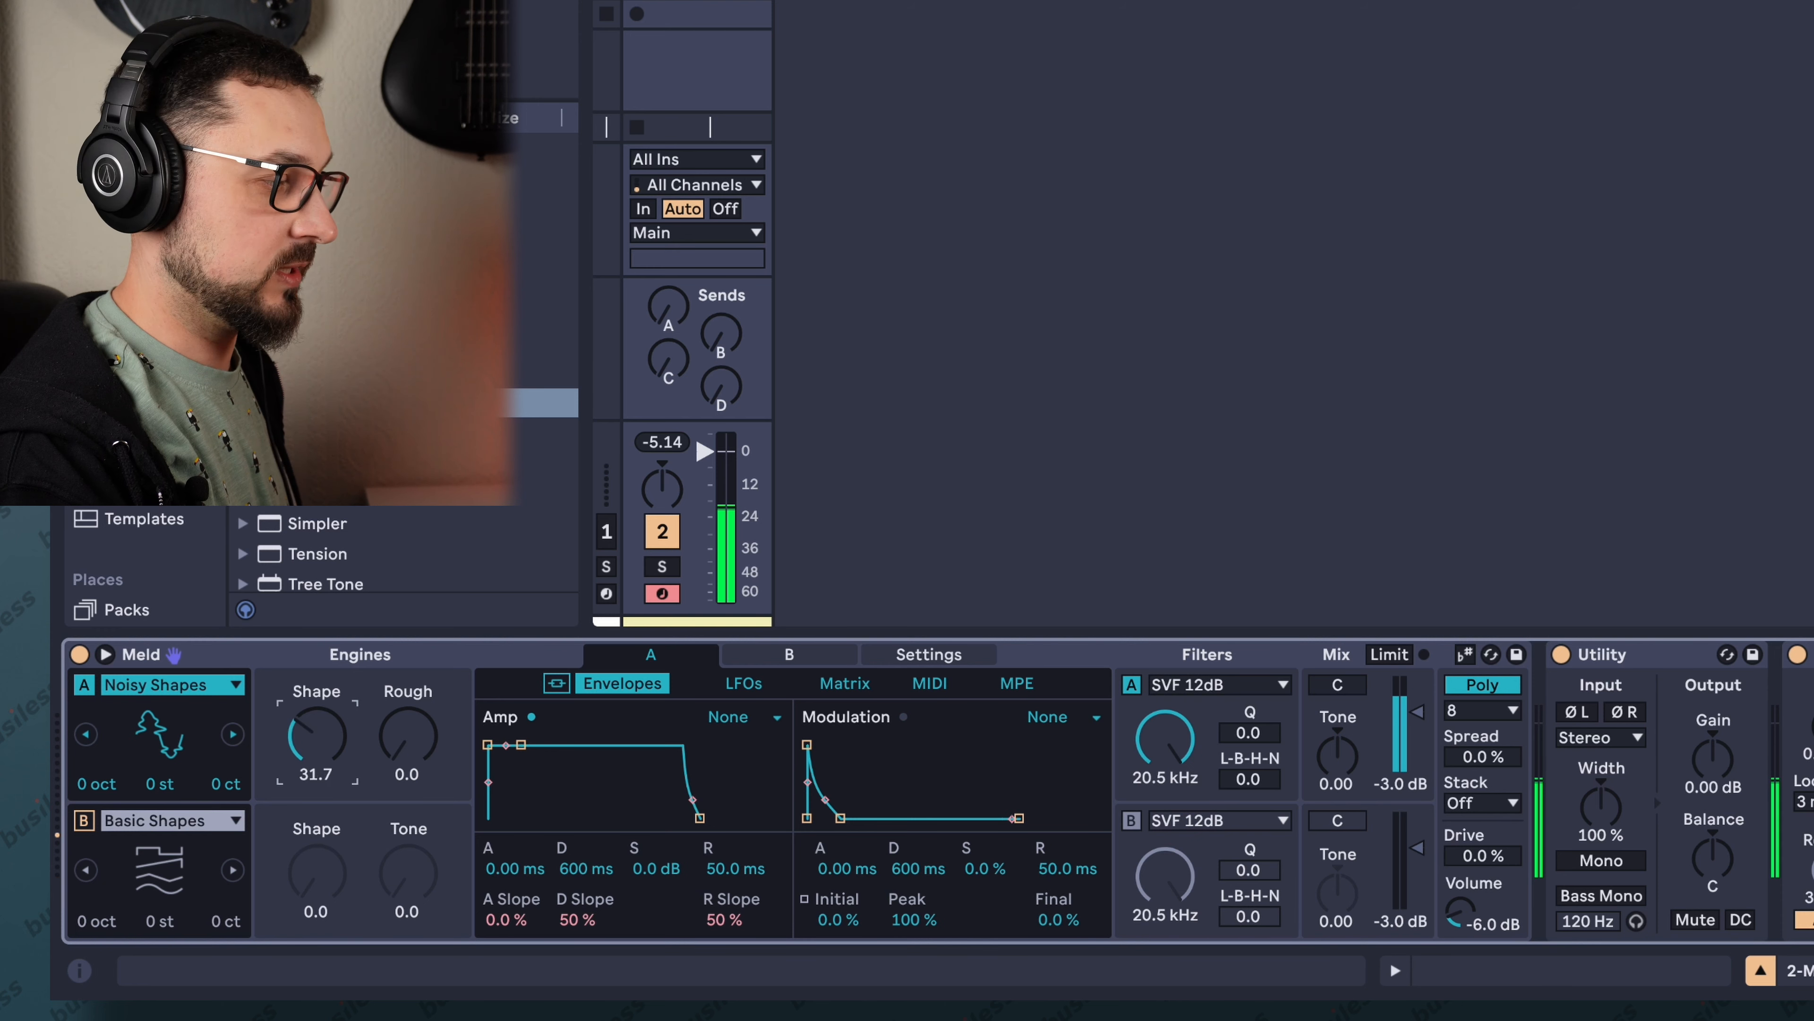
{"action": "left_click_drag", "start_coordinate": [406, 770], "coordinate": [406, 750]}
Advance engine A to the Harmonic Fm oscillator and try Amount at about 34.1 and Ratio at about 23.8.
{"action": "left_click", "coordinate": [232, 734]}
{"action": "left_click", "coordinate": [232, 733]}
{"action": "left_click", "coordinate": [232, 733]}
{"action": "left_click", "coordinate": [232, 734]}
{"action": "left_click", "coordinate": [232, 734]}
{"action": "left_click", "coordinate": [232, 734]}
{"action": "left_click", "coordinate": [232, 733]}
{"action": "left_click", "coordinate": [232, 734]}
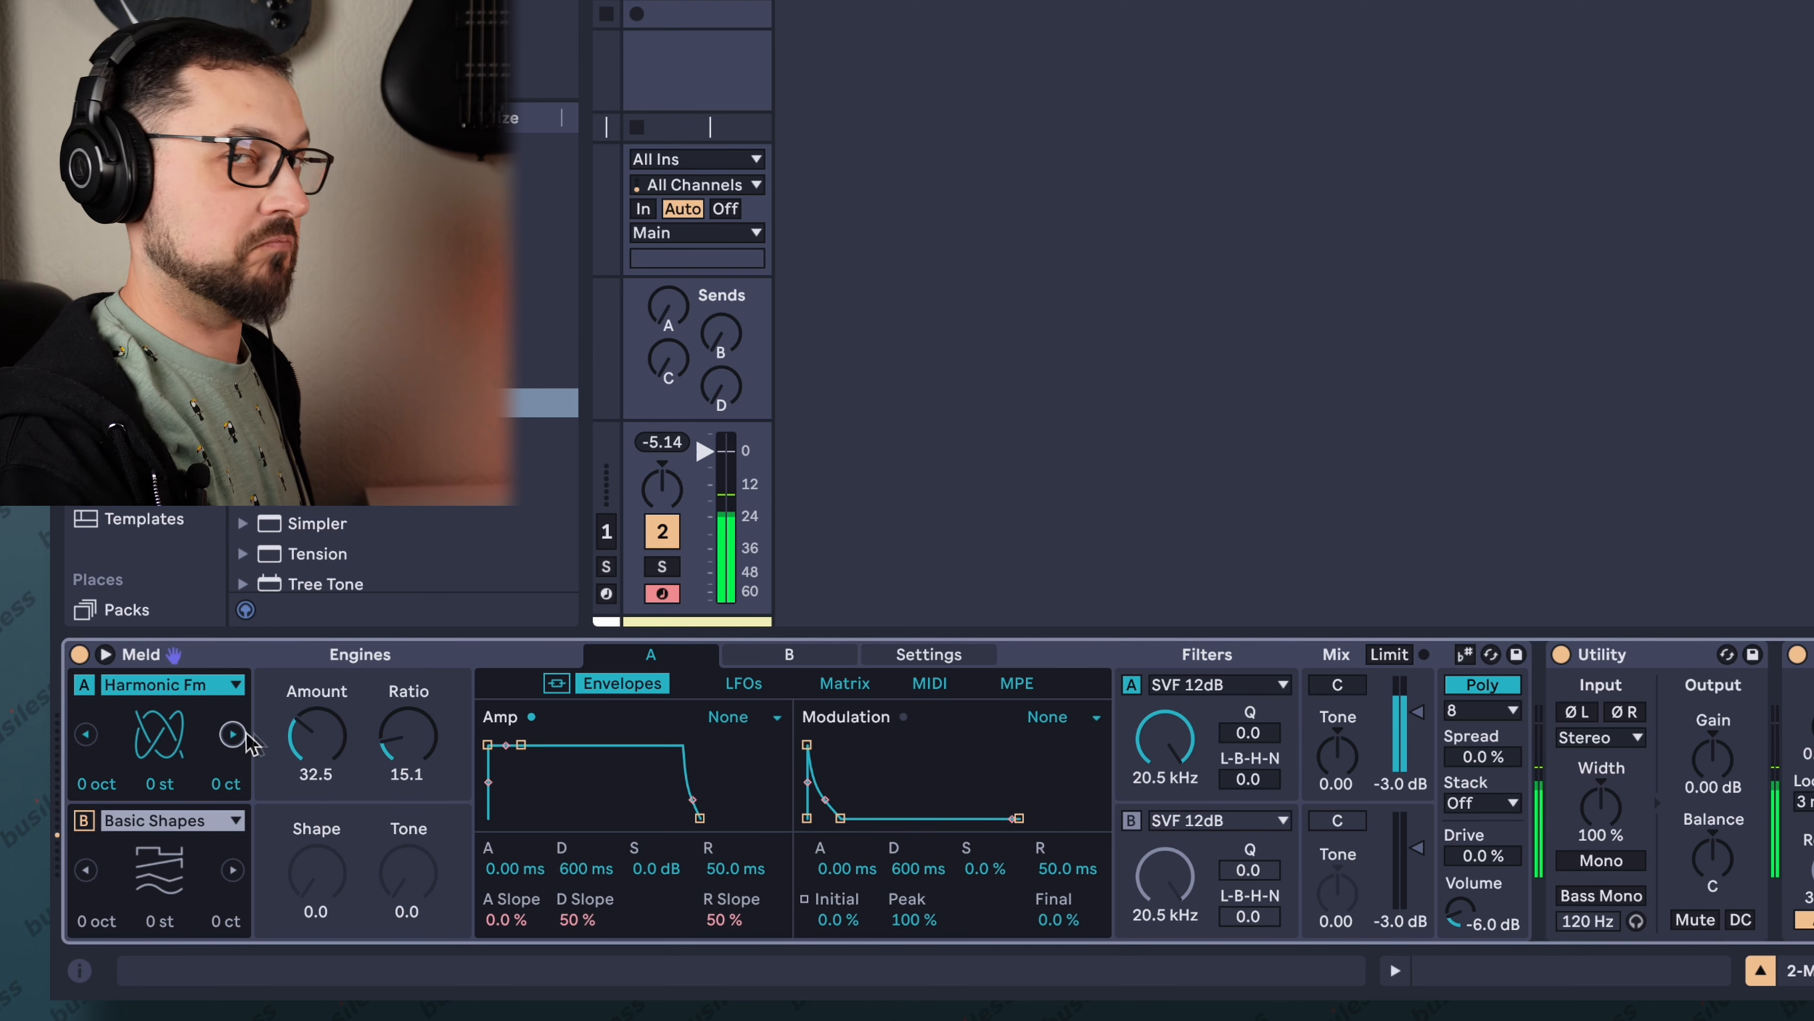
{"action": "left_click_drag", "start_coordinate": [309, 732], "coordinate": [309, 740]}
{"action": "left_click_drag", "start_coordinate": [408, 736], "coordinate": [311, 717]}
Audition the following engine A oscillators one by one, through Simple Fm and Chip up to Tarp.
{"action": "left_click", "coordinate": [233, 735]}
{"action": "left_click", "coordinate": [234, 734]}
{"action": "left_click", "coordinate": [233, 735]}
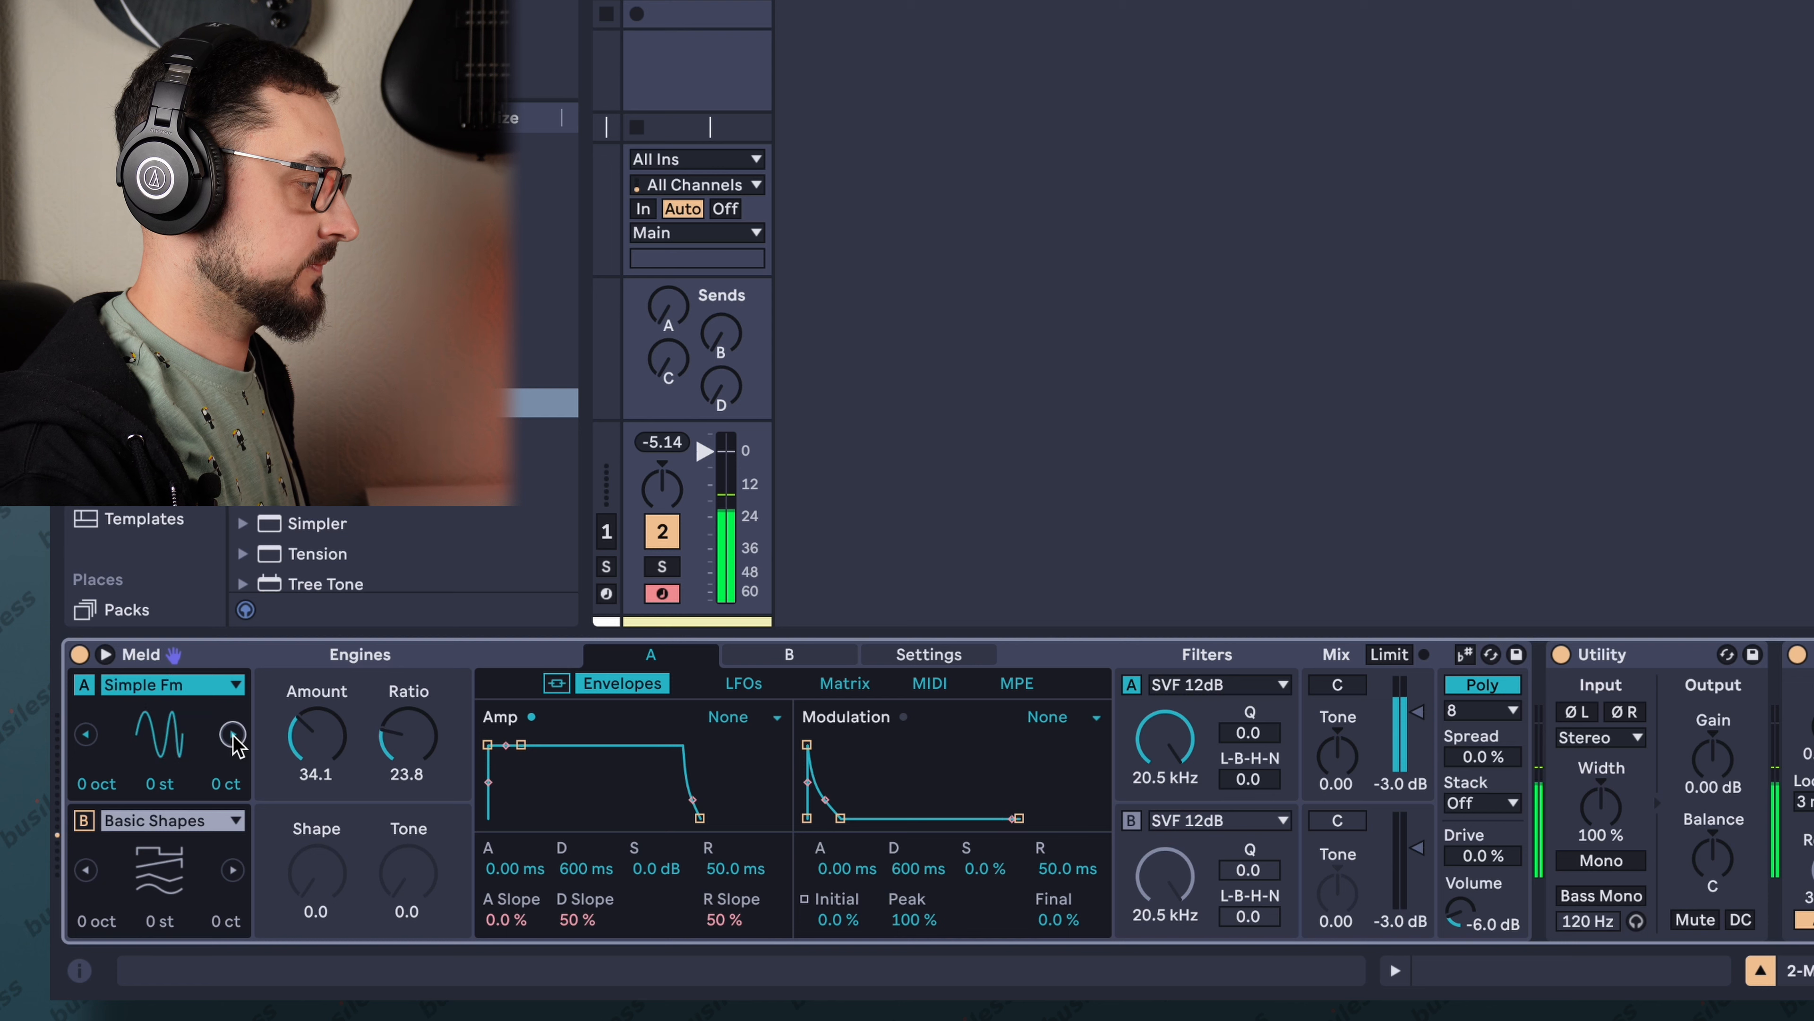
{"action": "left_click", "coordinate": [234, 734]}
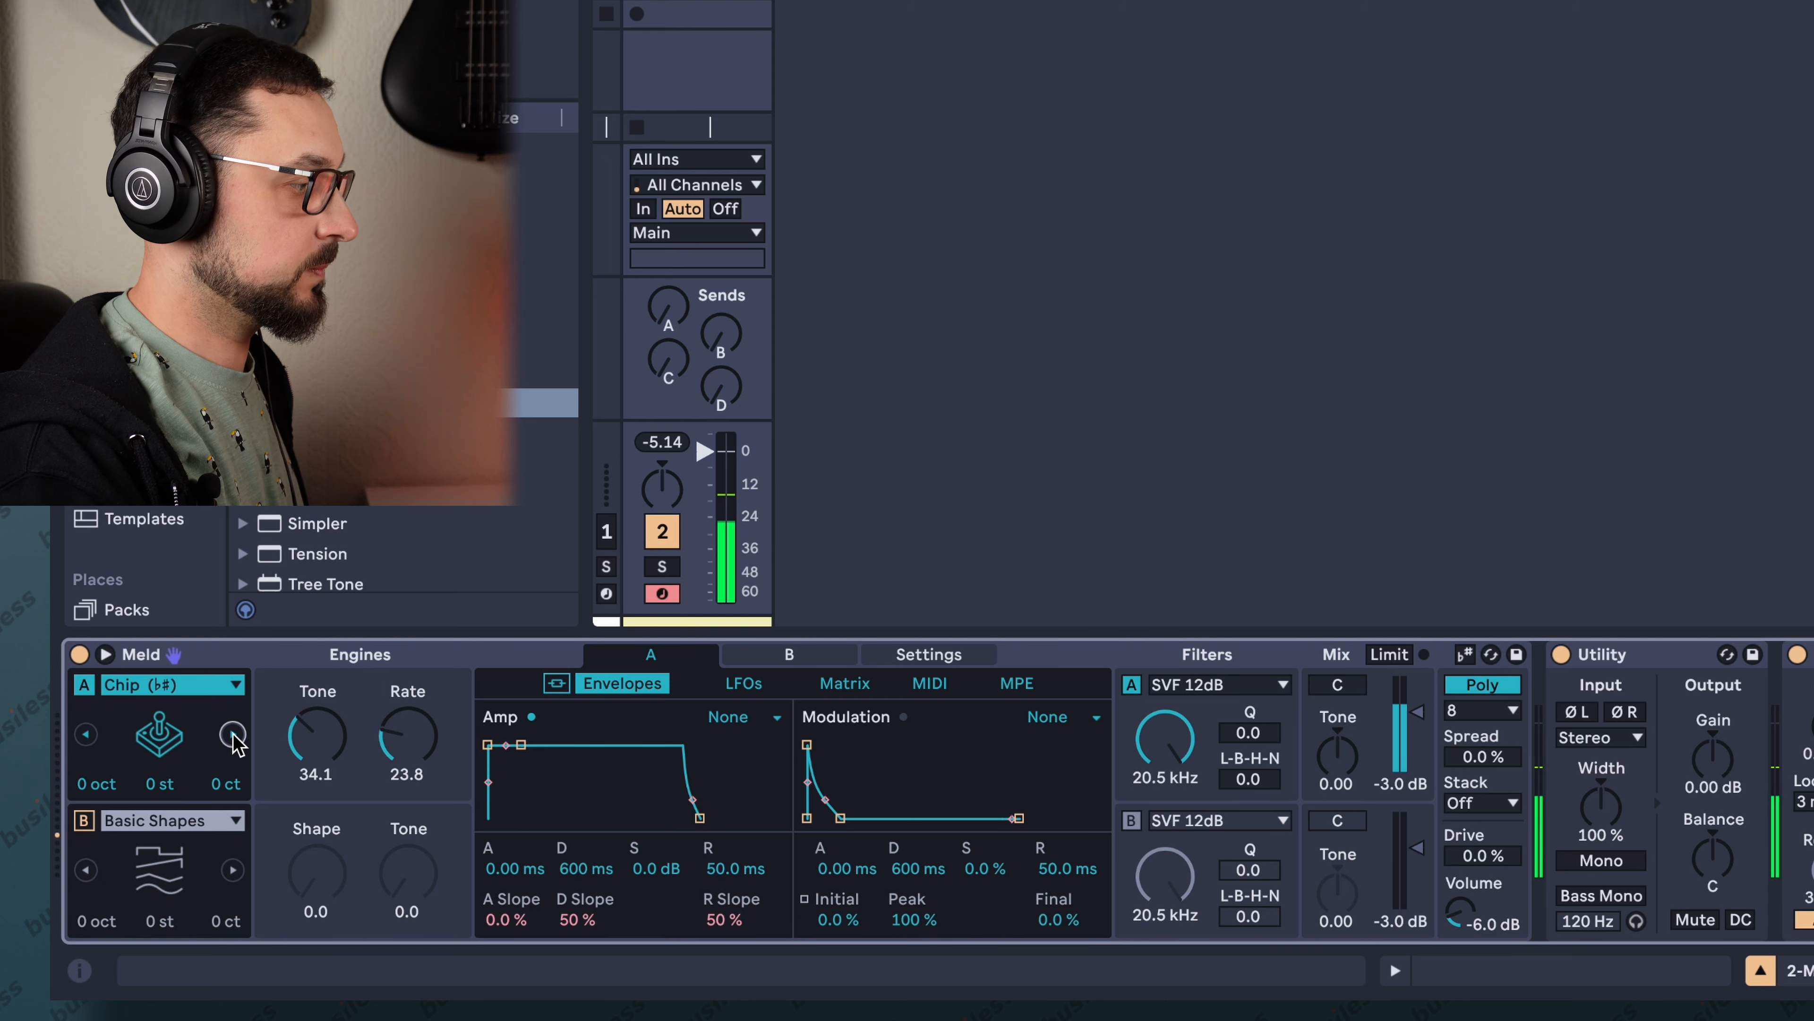
{"action": "left_click", "coordinate": [234, 735]}
{"action": "left_click", "coordinate": [233, 735]}
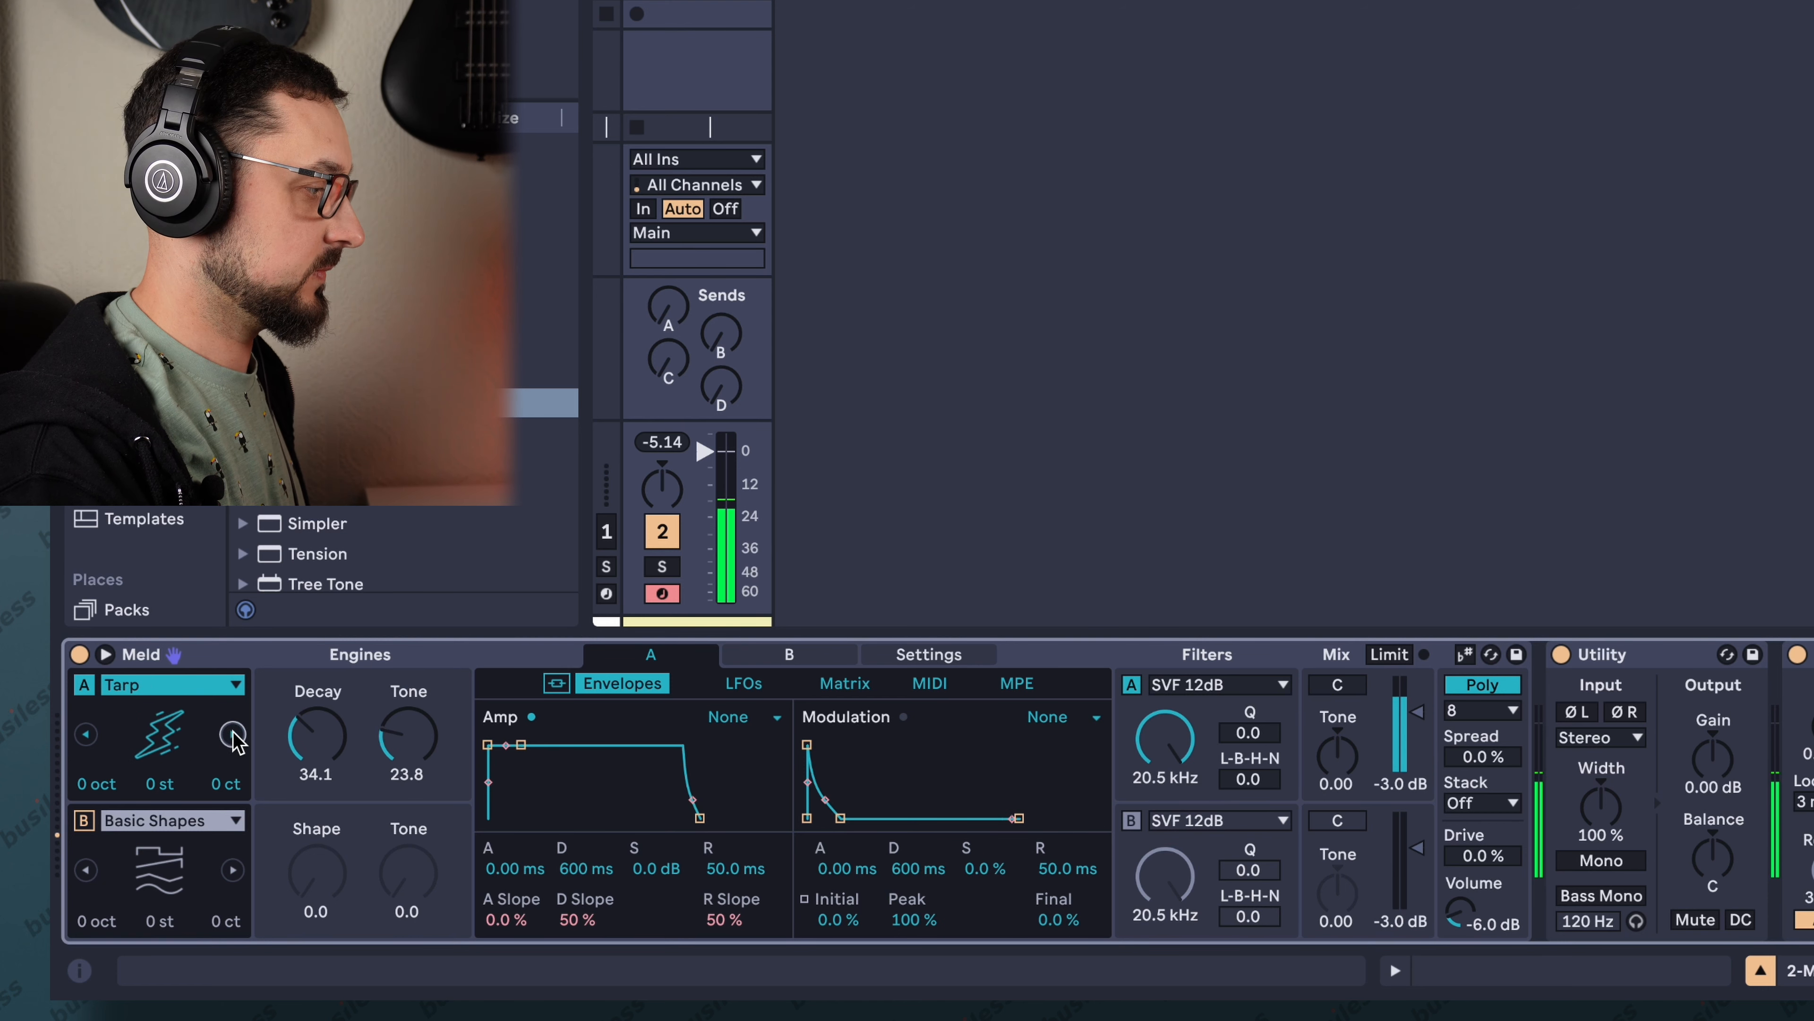
Try the Extratone oscillator on engine A while varying both of its macro controls.
{"action": "left_click", "coordinate": [232, 735]}
{"action": "mouse_move", "coordinate": [295, 739]}
{"action": "left_mouse_down"}
{"action": "mouse_move", "coordinate": [295, 704]}
{"action": "mouse_move", "coordinate": [295, 755]}
{"action": "left_mouse_up"}
{"action": "left_click_drag", "start_coordinate": [407, 736], "coordinate": [308, 697]}
Set engine A to the Noise Loop oscillator with Rate and Fade at 19.8, transposed to -2 octaves.
{"action": "left_click", "coordinate": [232, 734]}
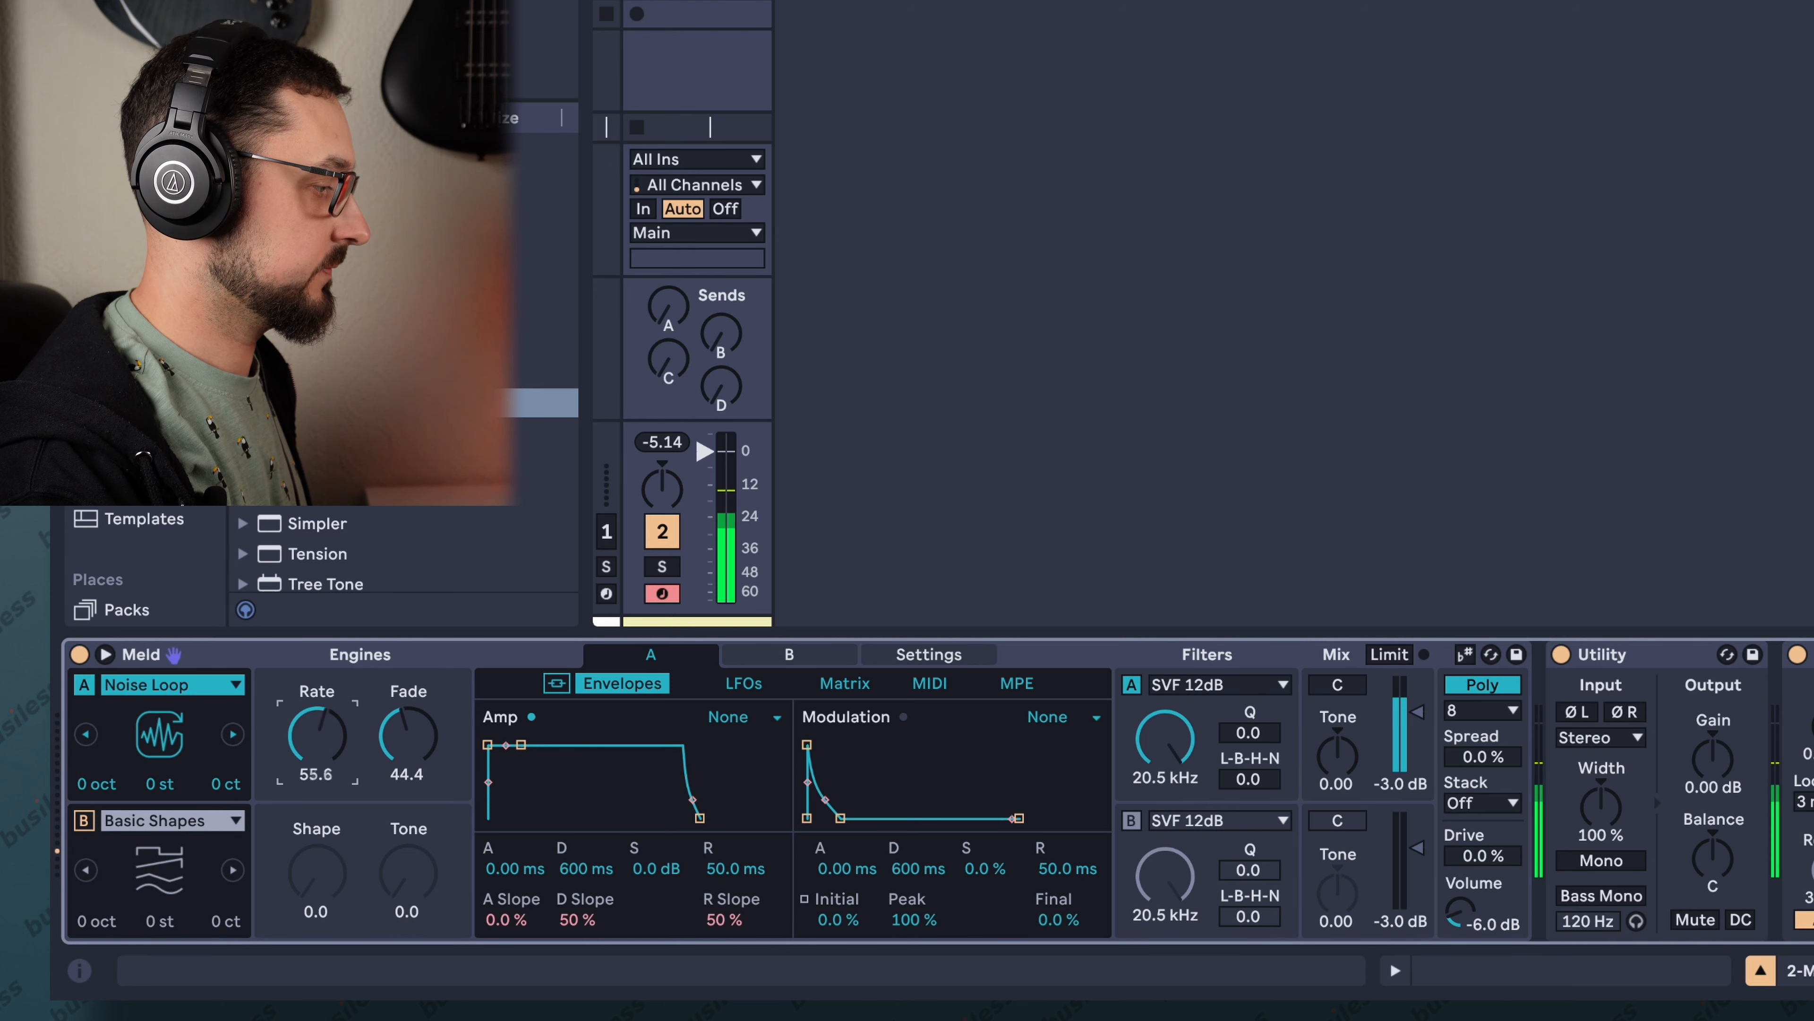
{"action": "left_click_drag", "start_coordinate": [407, 736], "coordinate": [407, 736]}
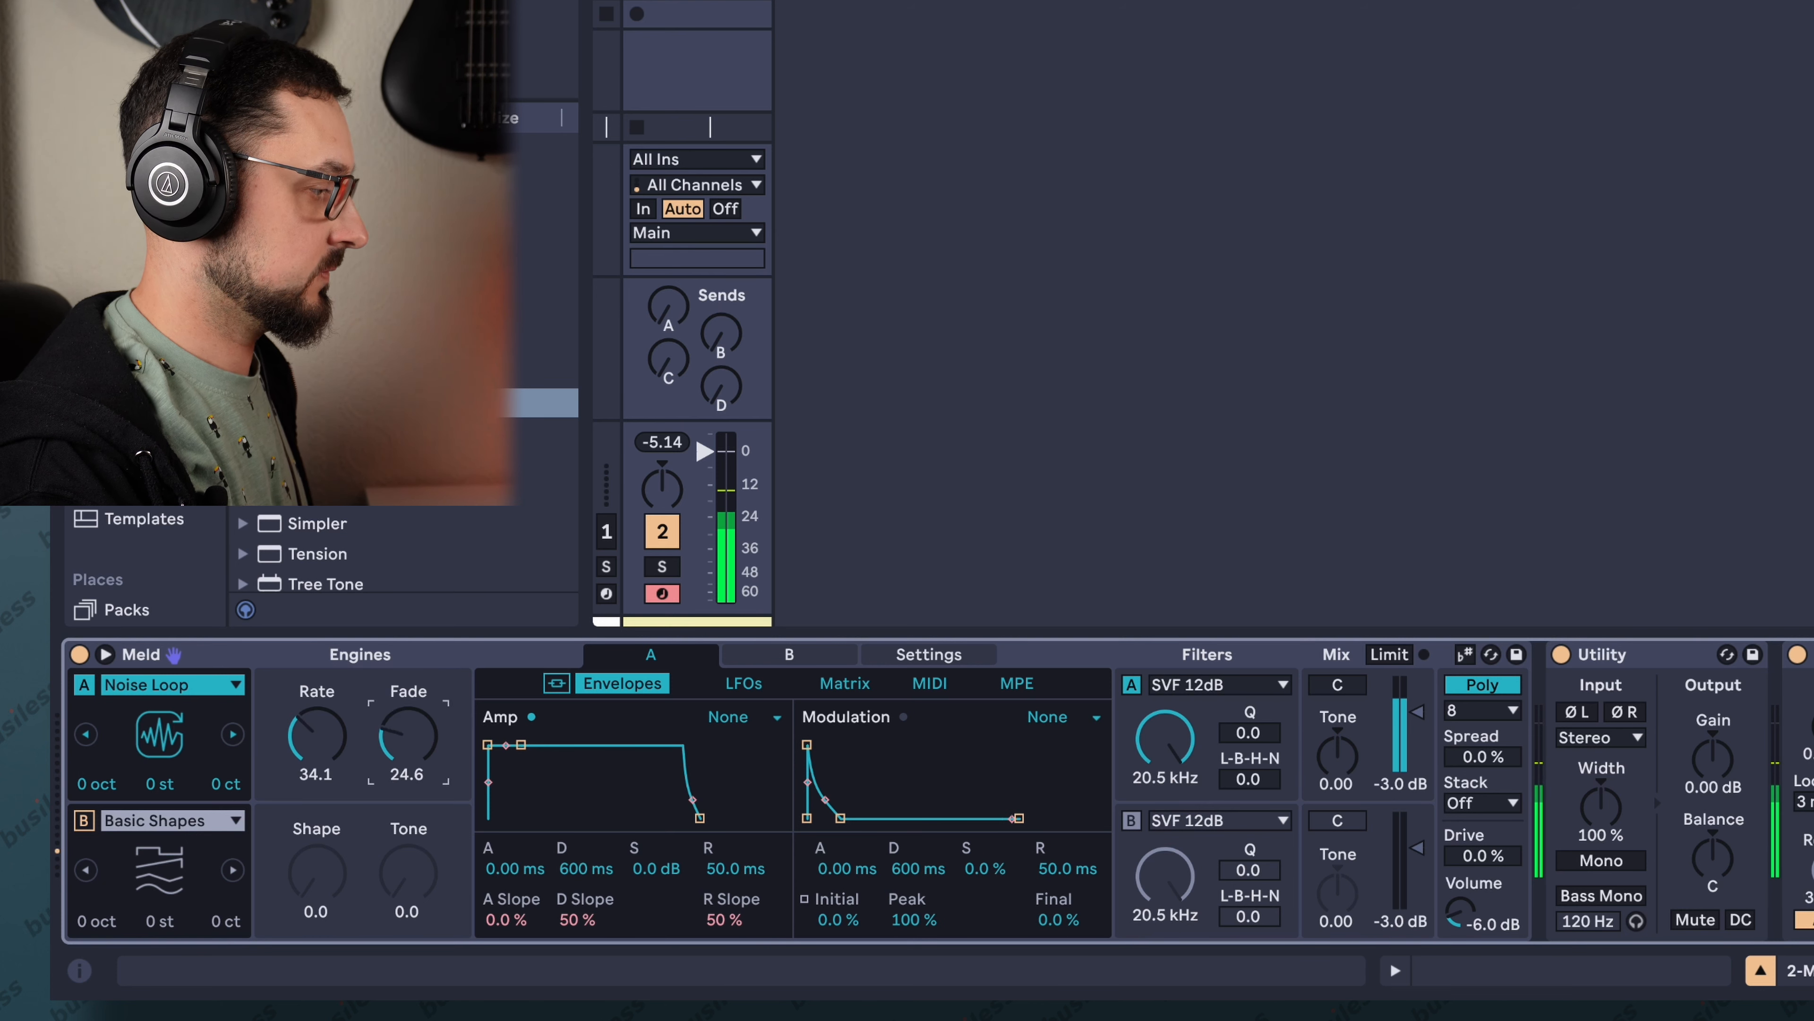
{"action": "left_click_drag", "start_coordinate": [300, 722], "coordinate": [334, 740]}
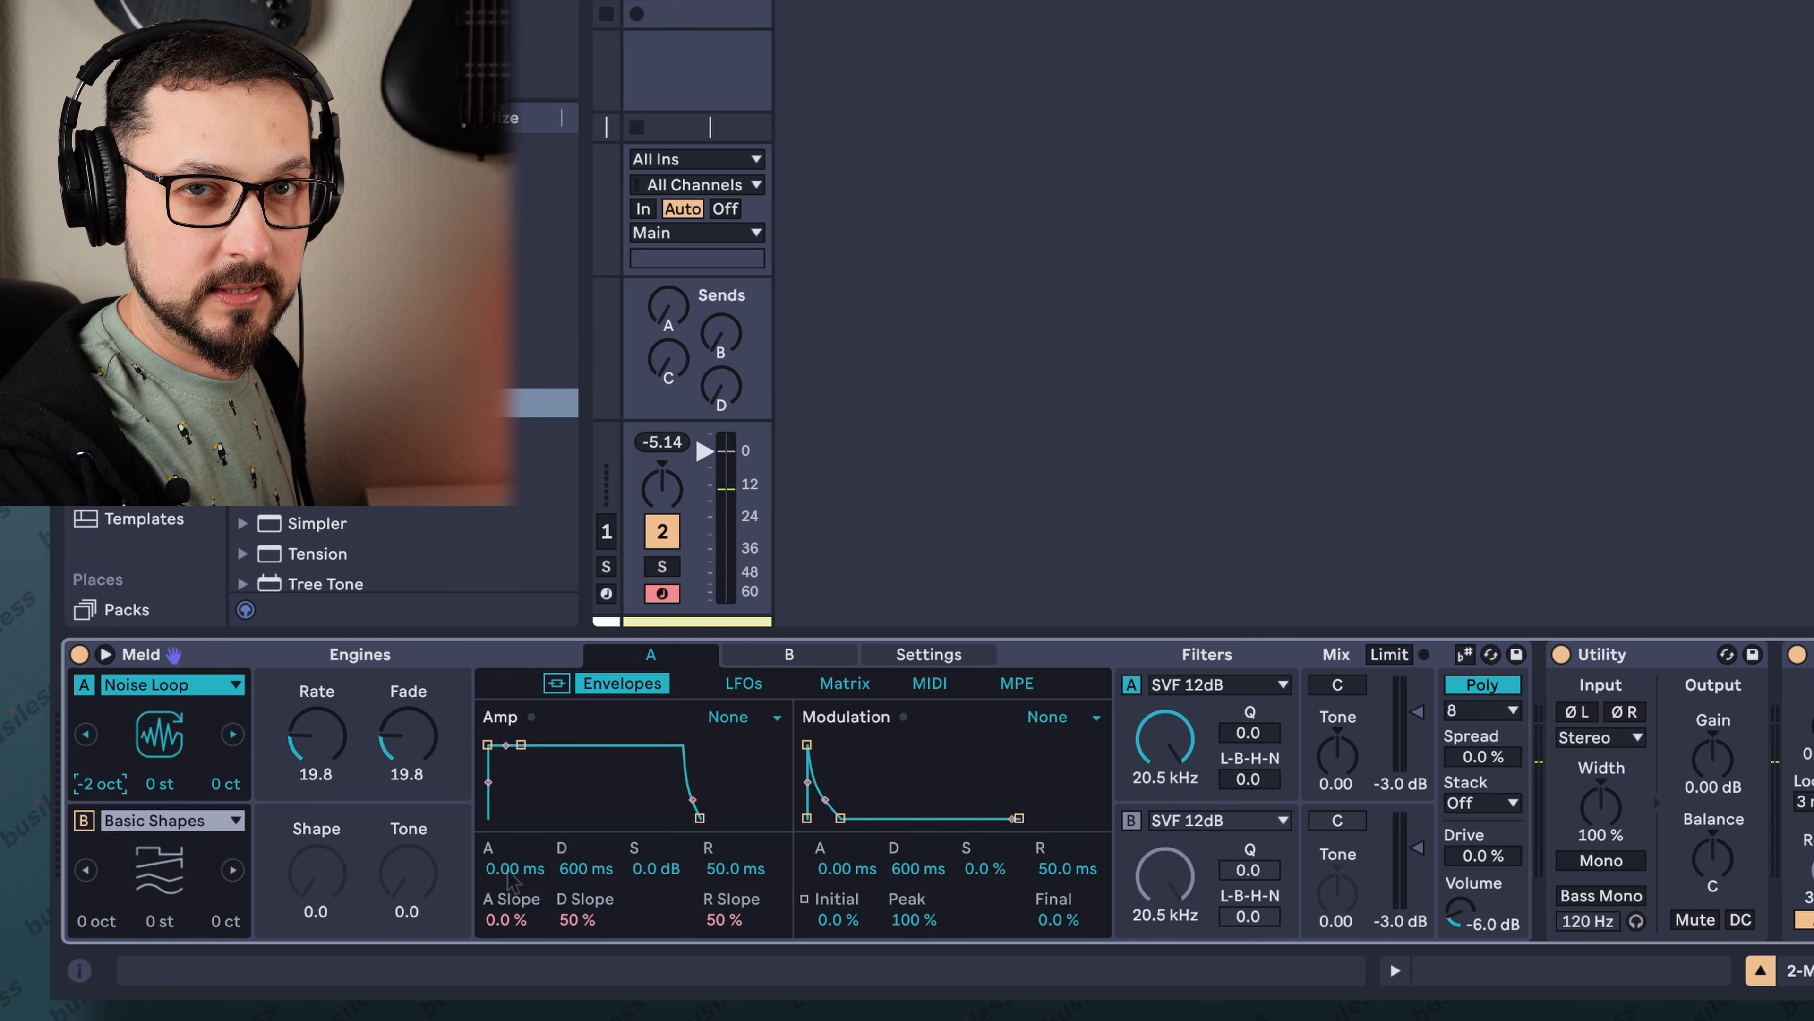
Shape engine A's amp envelope with 4.00 s attack, 2.66 s decay, -3.6 dB sustain and 10.7 s release.
{"action": "left_click_drag", "start_coordinate": [507, 877], "coordinate": [507, 793]}
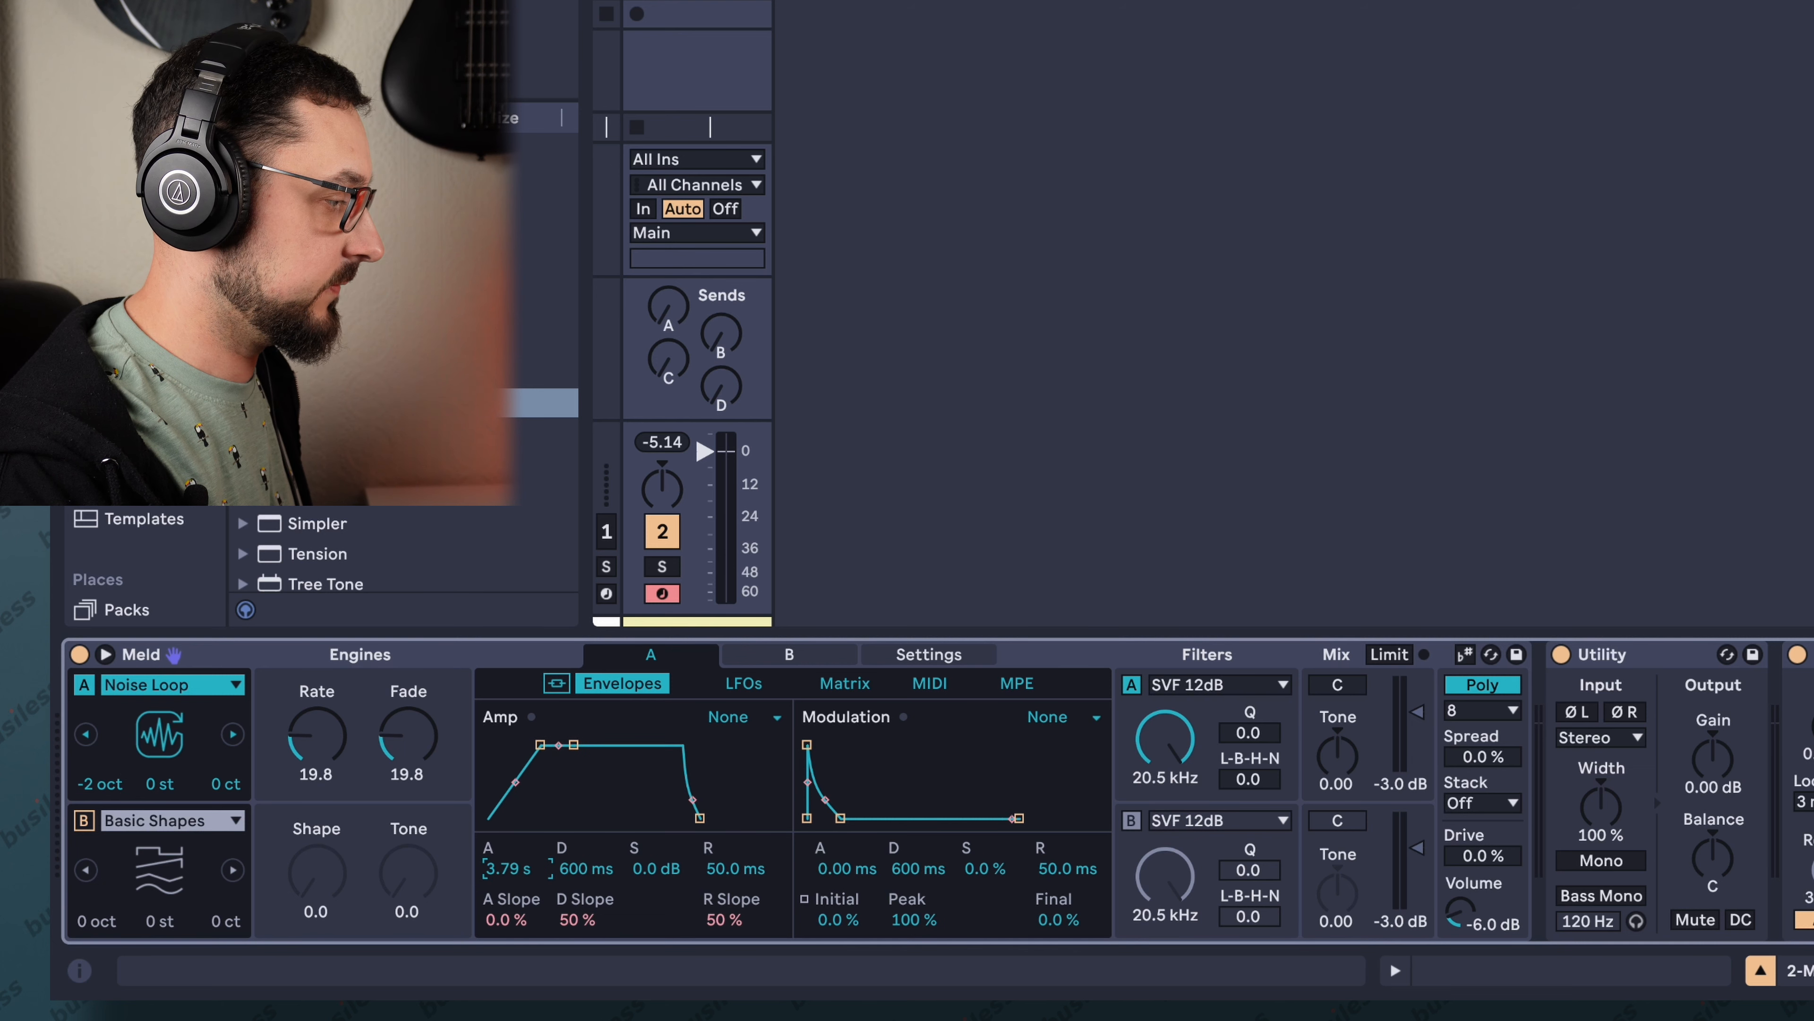
{"action": "left_click_drag", "start_coordinate": [507, 870], "coordinate": [507, 863]}
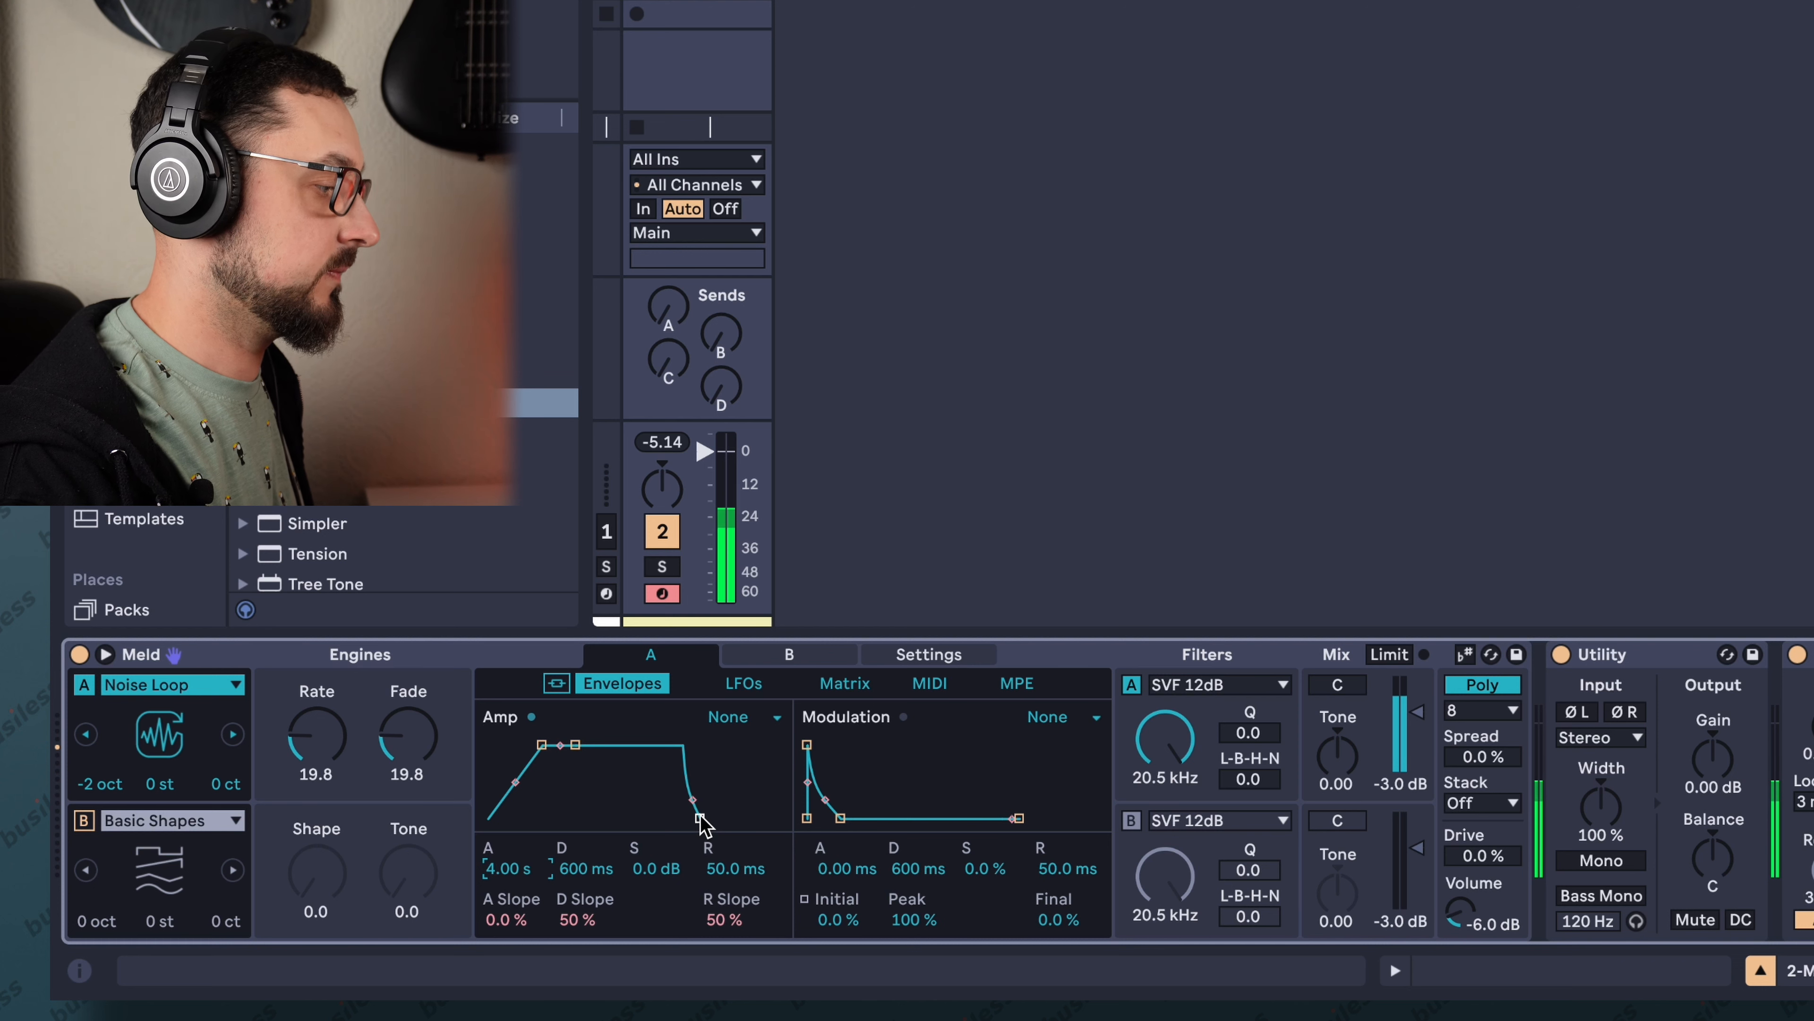
{"action": "left_click_drag", "start_coordinate": [653, 868], "coordinate": [603, 854]}
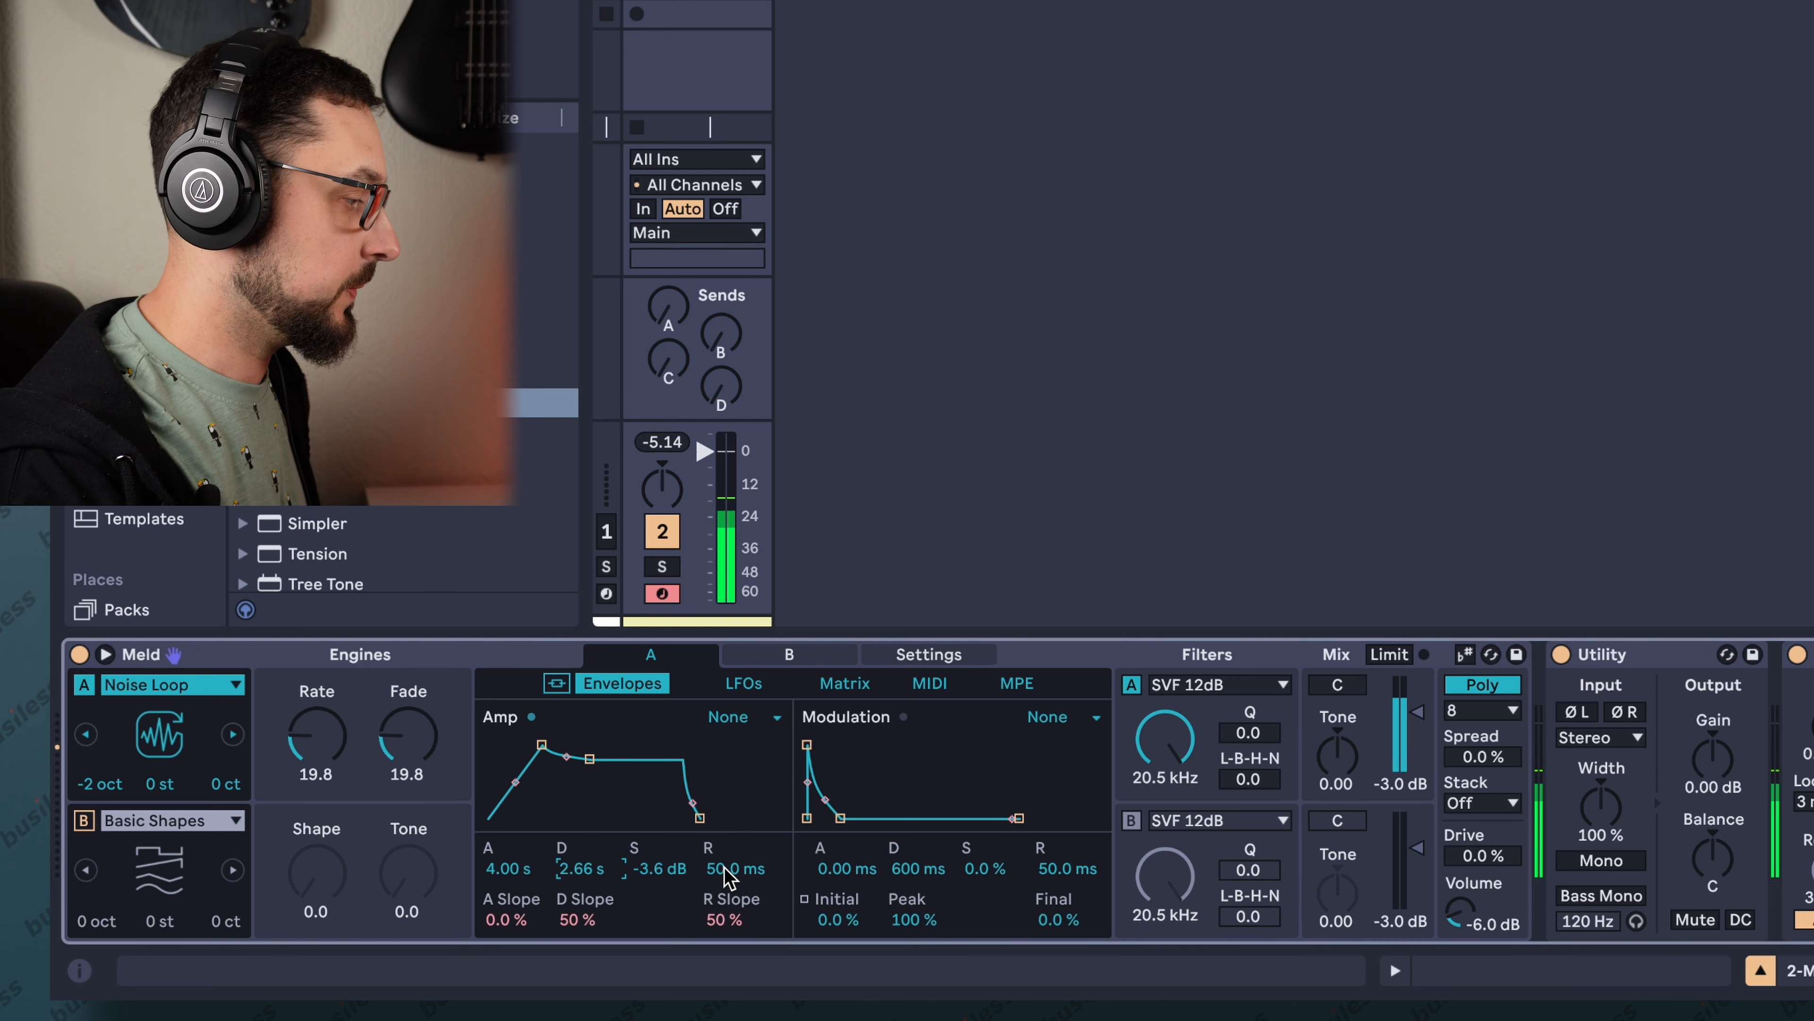
{"action": "left_click_drag", "start_coordinate": [725, 876], "coordinate": [725, 787]}
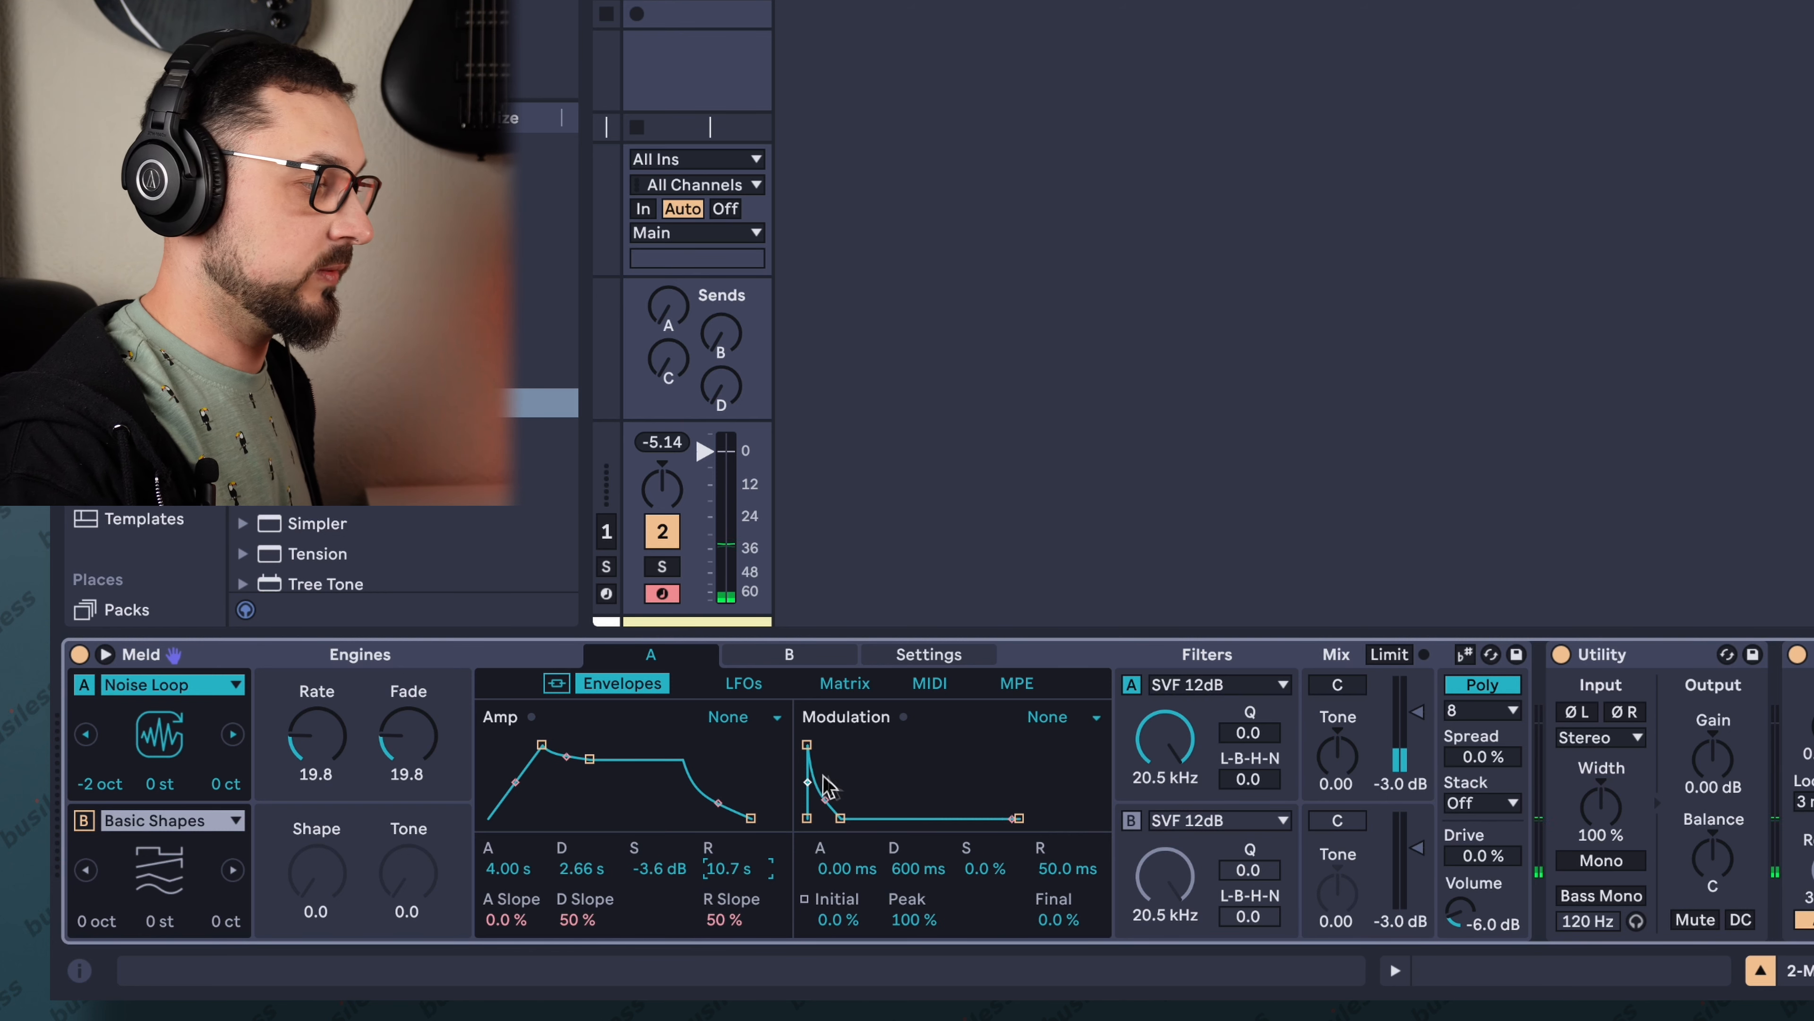
Set engine A's filter to Filther with the frequency at 714 Hz, Q at 26.6 and Drive at 54.7.
{"action": "left_click_drag", "start_coordinate": [1164, 740], "coordinate": [1164, 786]}
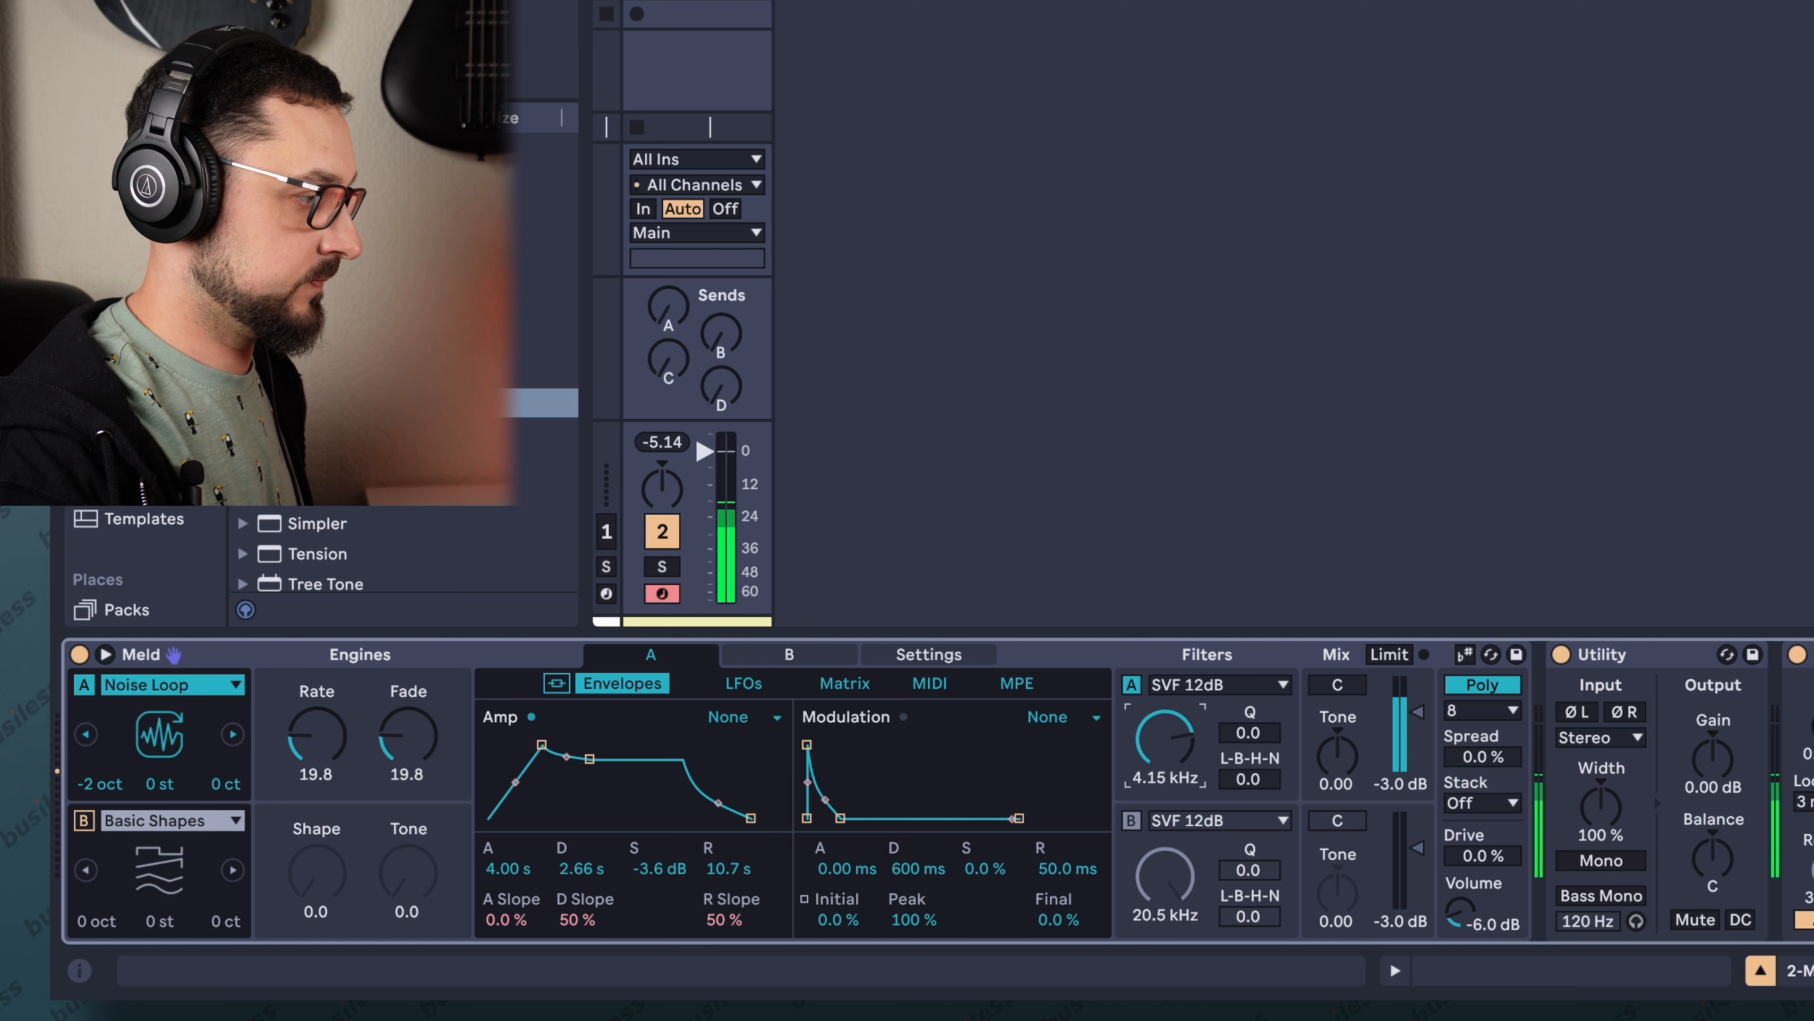
{"action": "left_click", "coordinate": [1220, 685]}
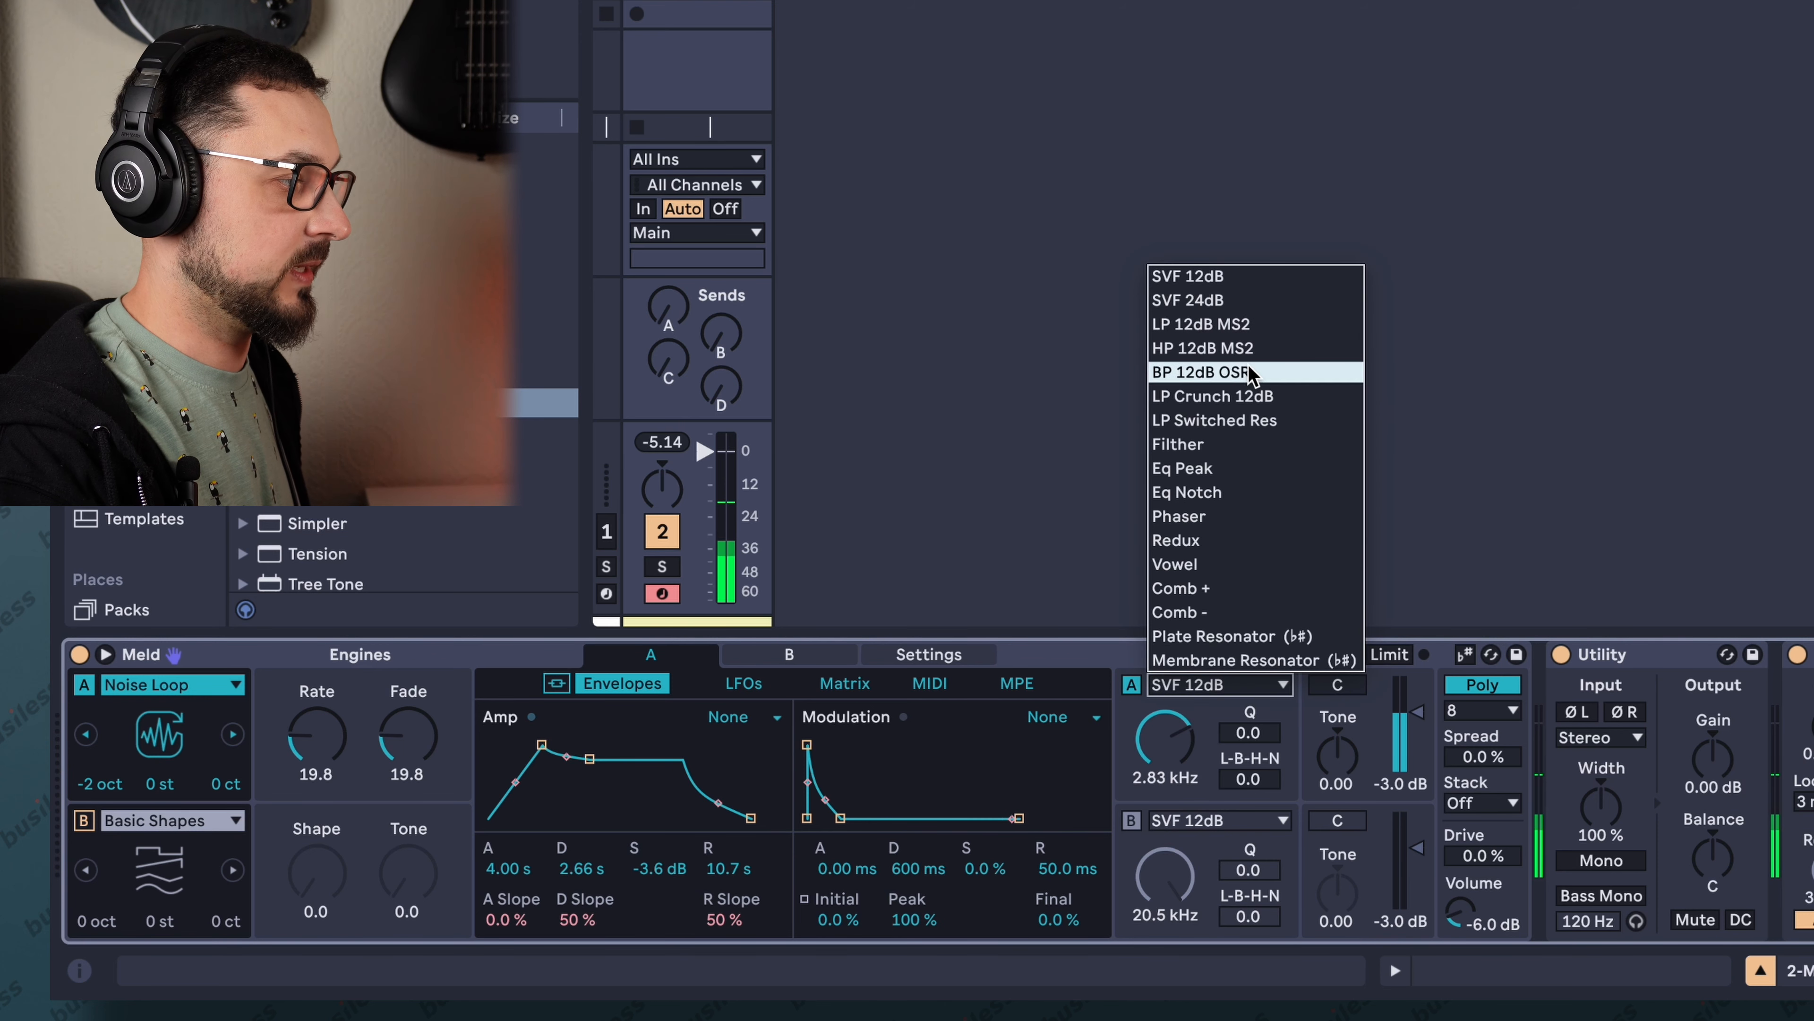
{"action": "left_click", "coordinate": [1235, 454]}
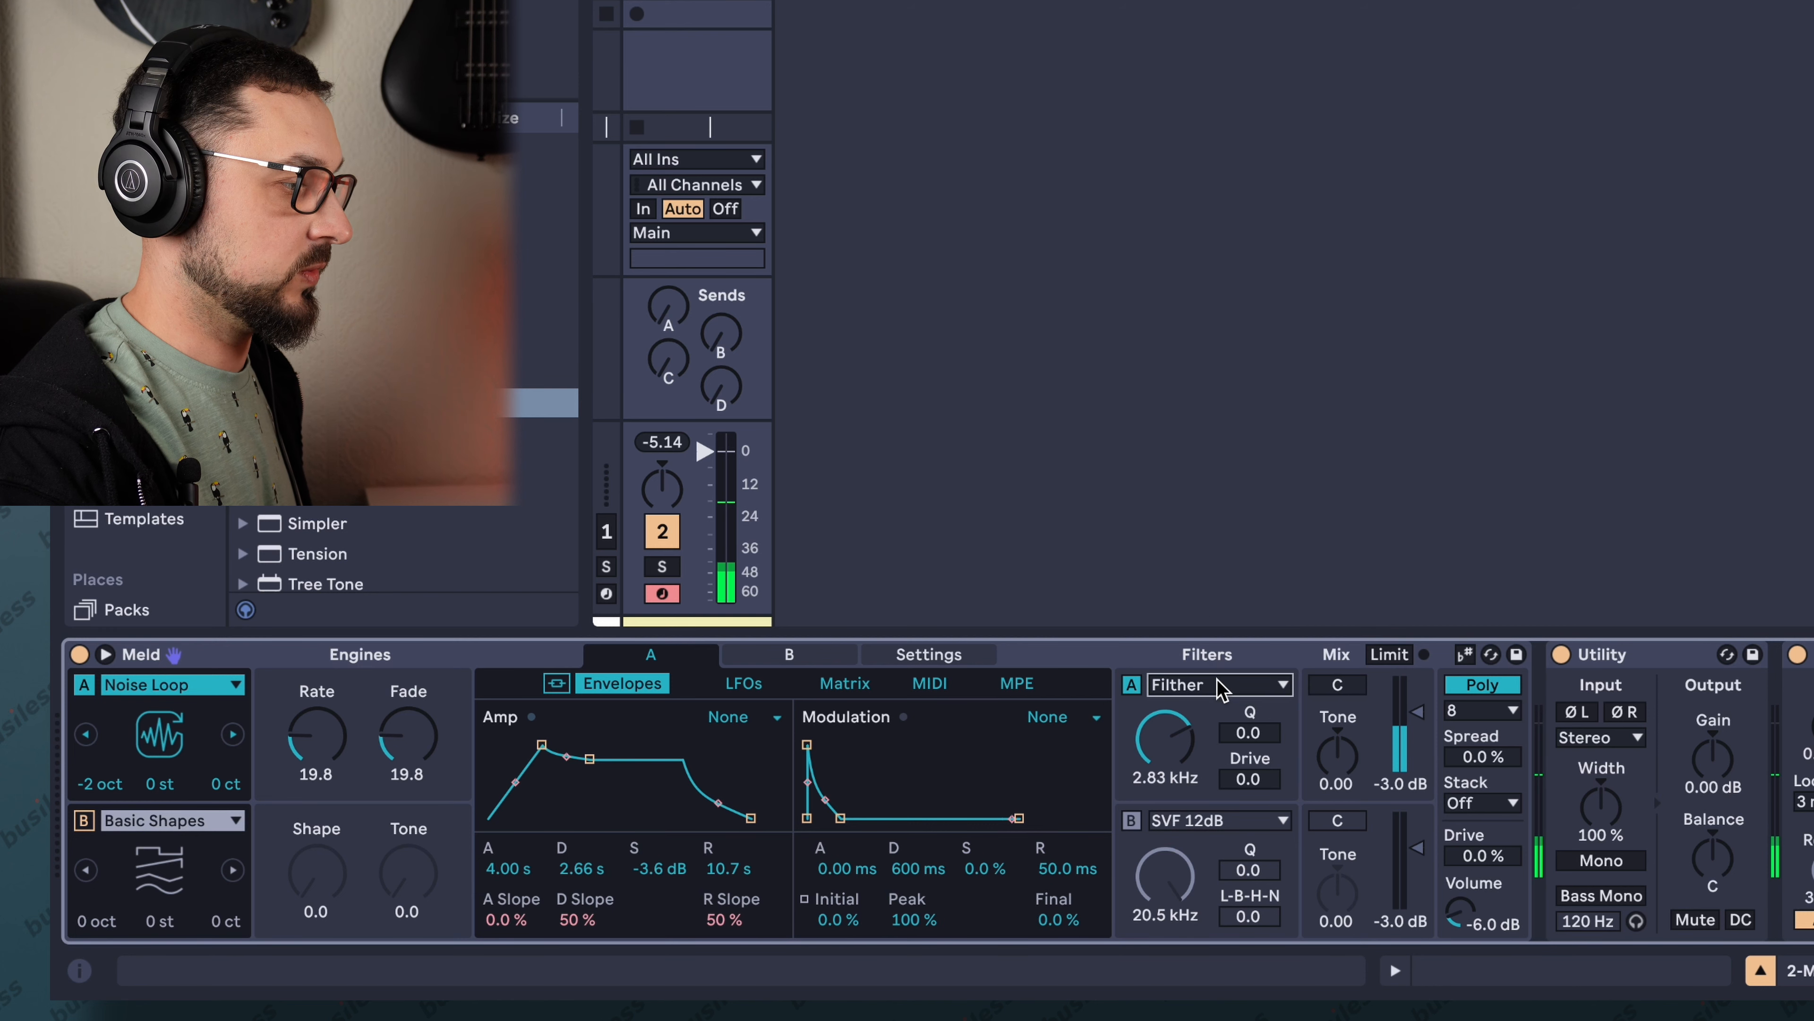
{"action": "left_click_drag", "start_coordinate": [1164, 751], "coordinate": [1249, 770]}
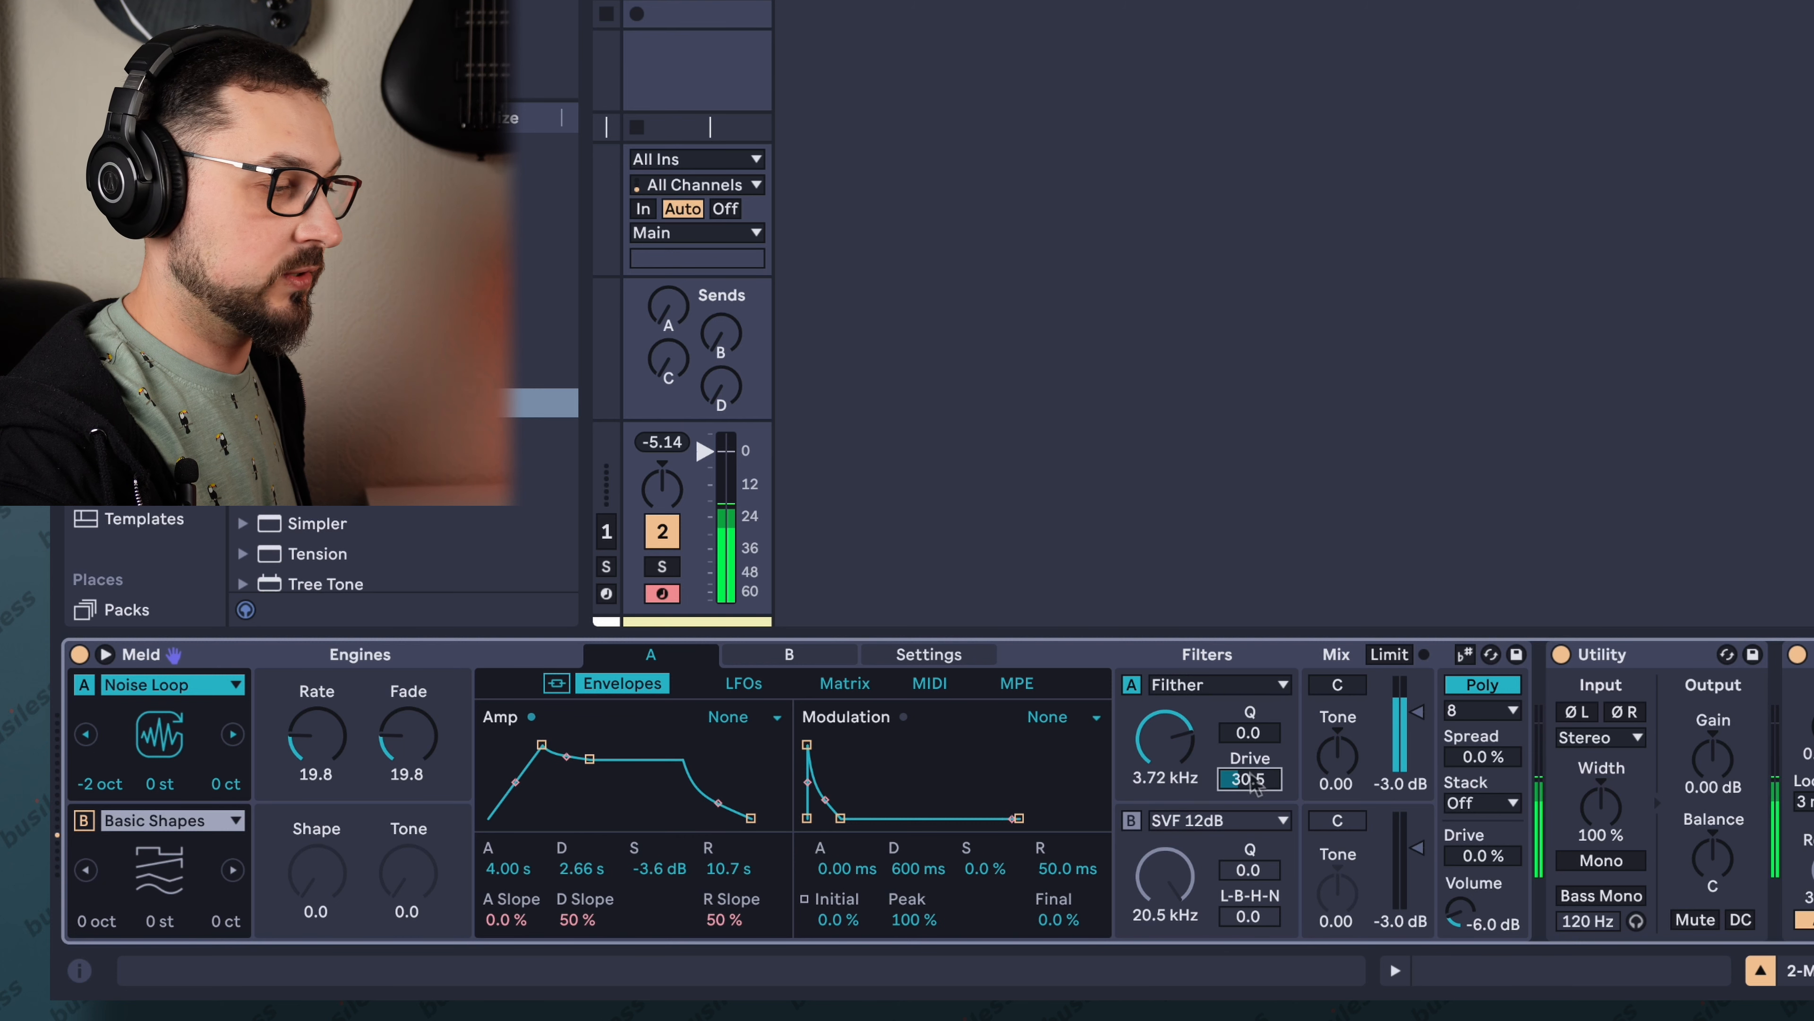
{"action": "left_click_drag", "start_coordinate": [1262, 736], "coordinate": [1261, 697]}
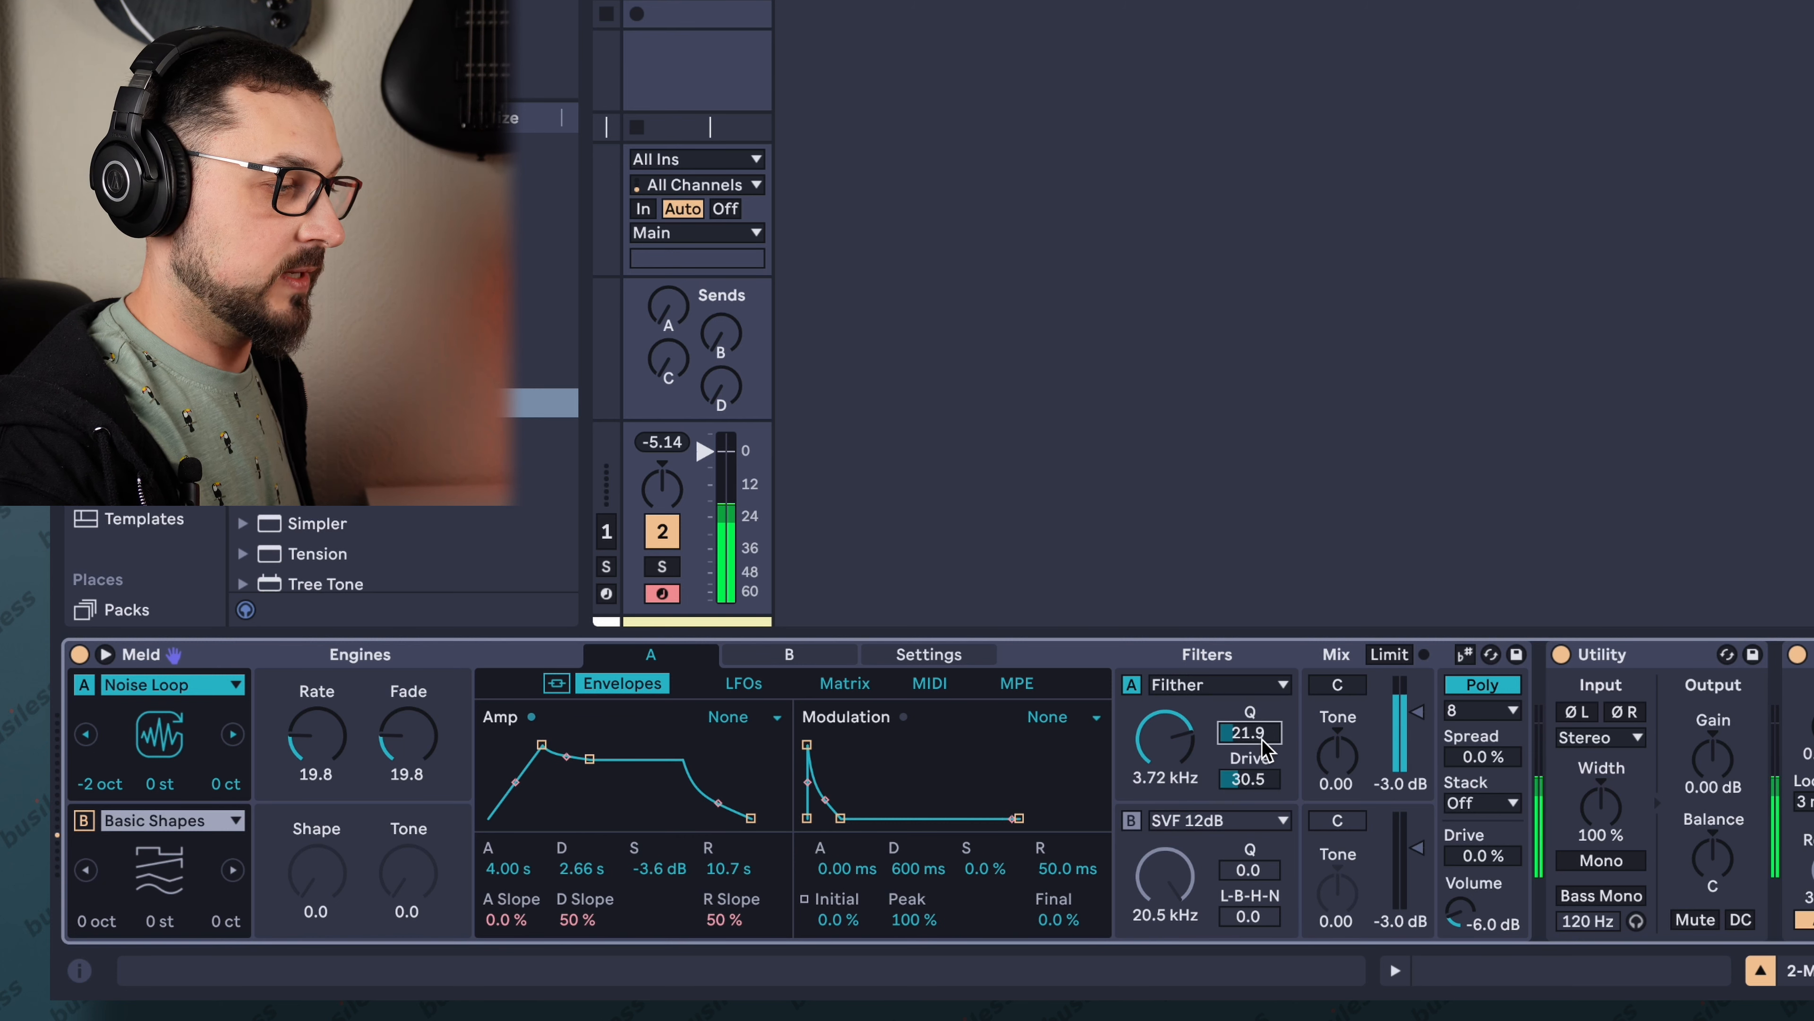
{"action": "left_click_drag", "start_coordinate": [1192, 750], "coordinate": [1238, 754]}
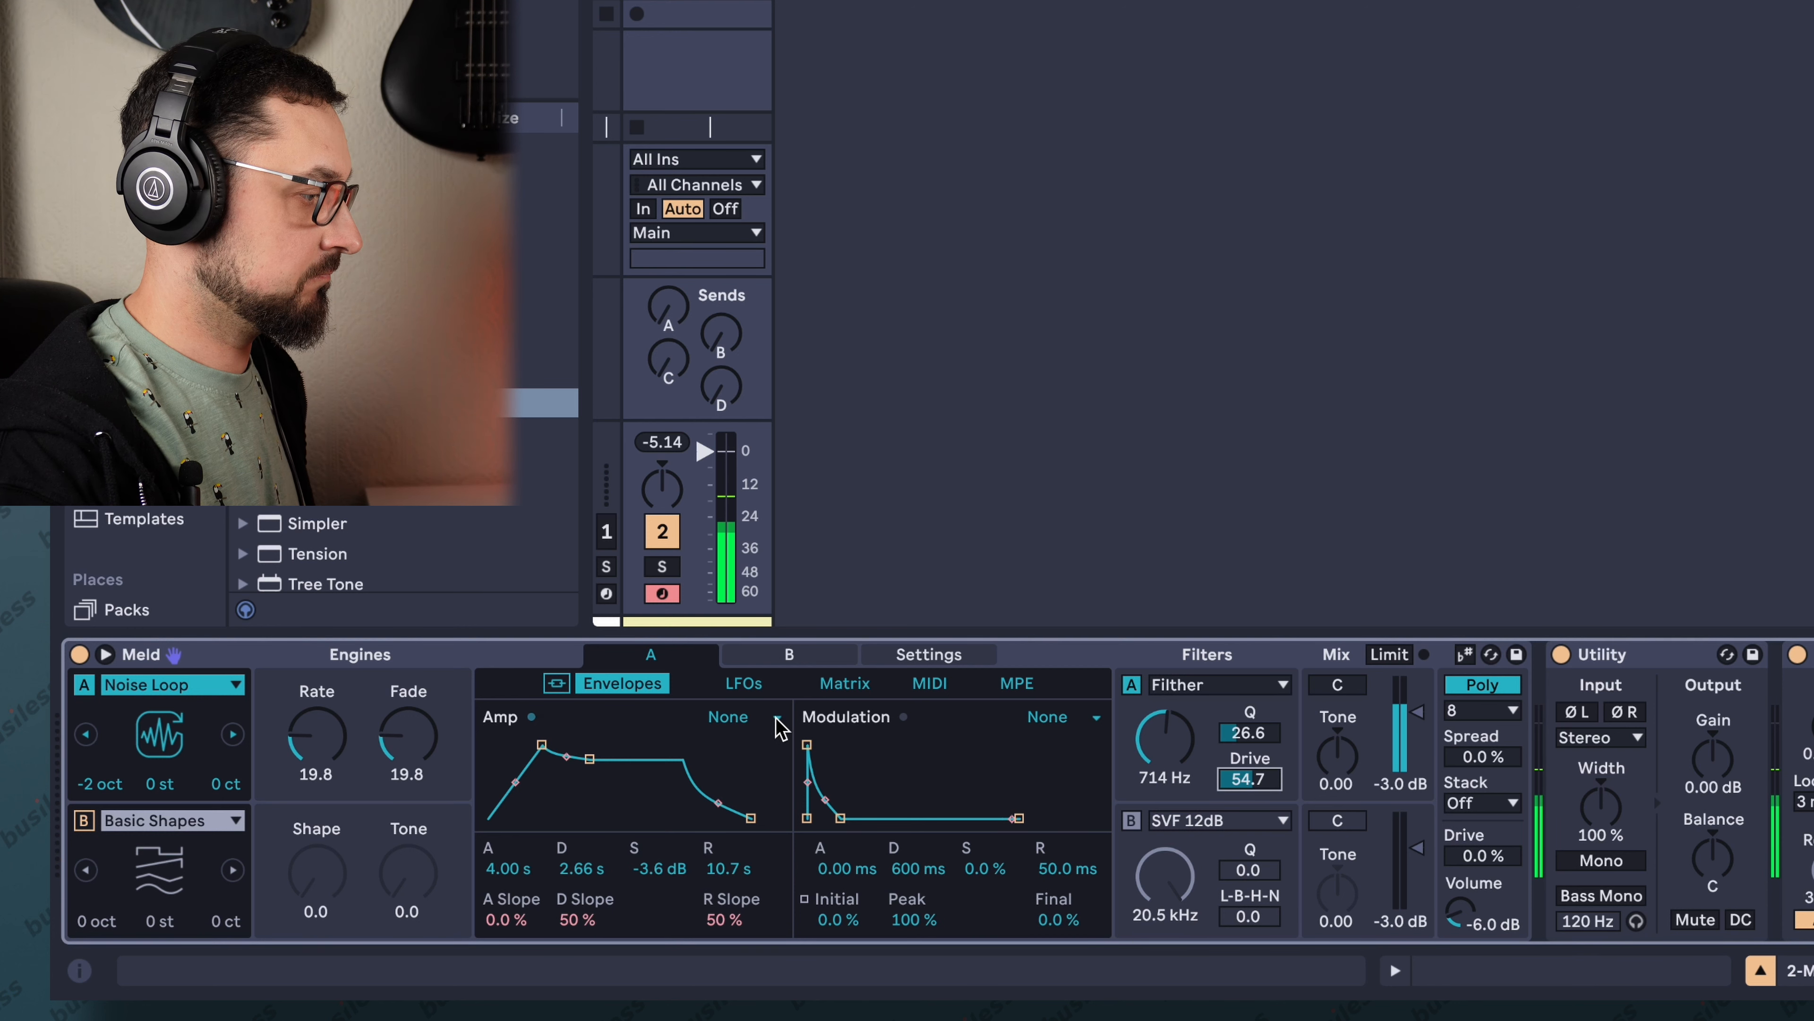
Slow engine B's LFO 1 rate to 0.05 Hz.
{"action": "left_click", "coordinate": [782, 651]}
{"action": "left_click", "coordinate": [743, 684]}
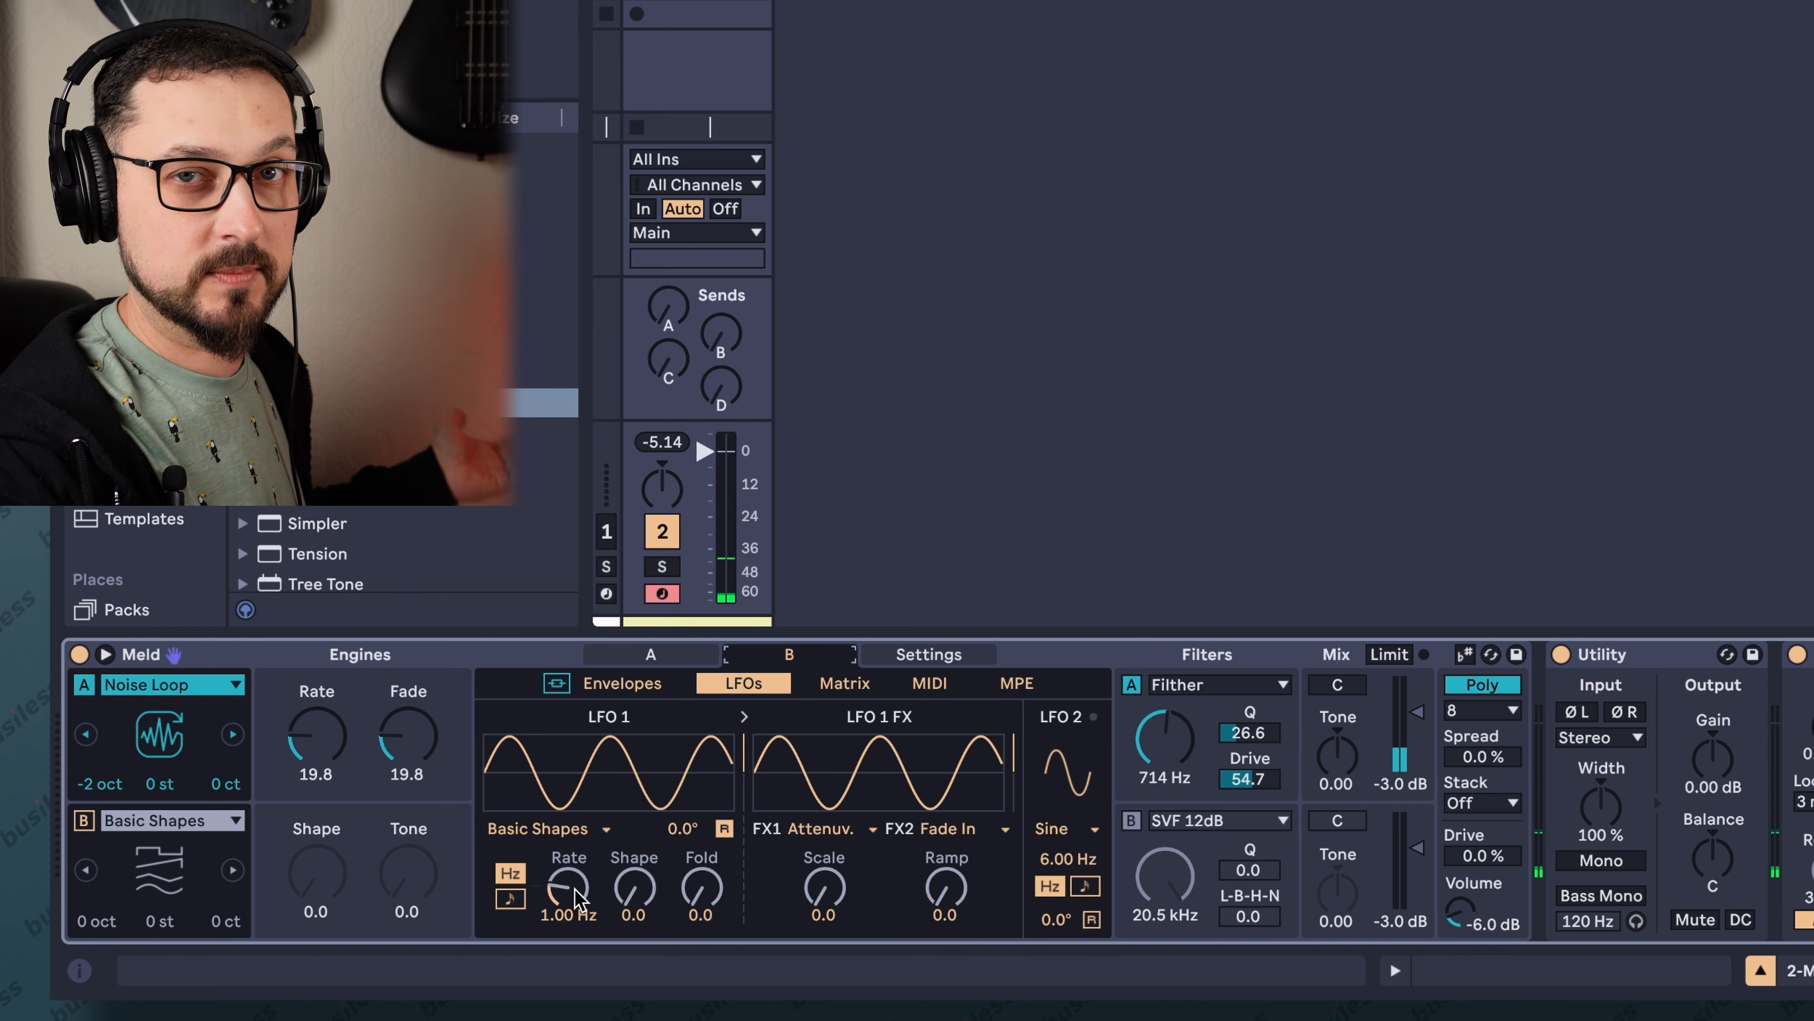
{"action": "left_click_drag", "start_coordinate": [579, 896], "coordinate": [579, 950]}
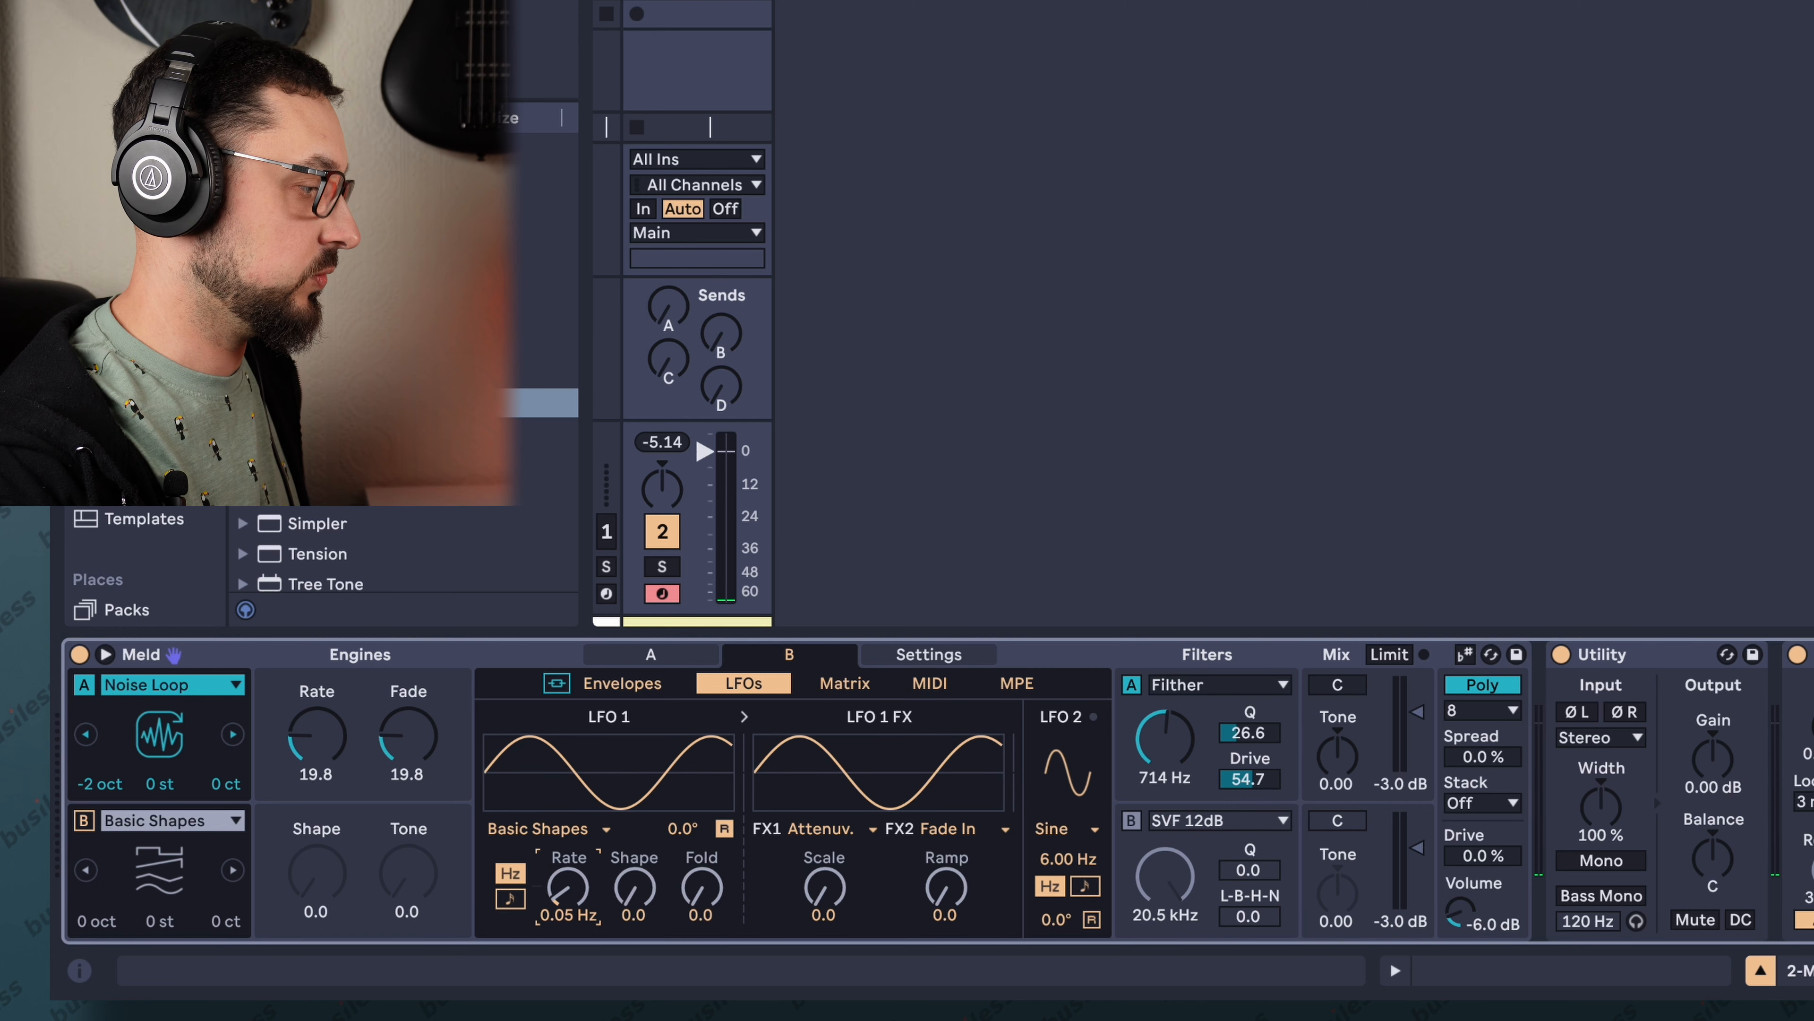
Modulate engine A's Rate macro (Osc Macro 1) from LFO 1 with an amount of 19 in the modulation matrix.
{"action": "left_click", "coordinate": [855, 696]}
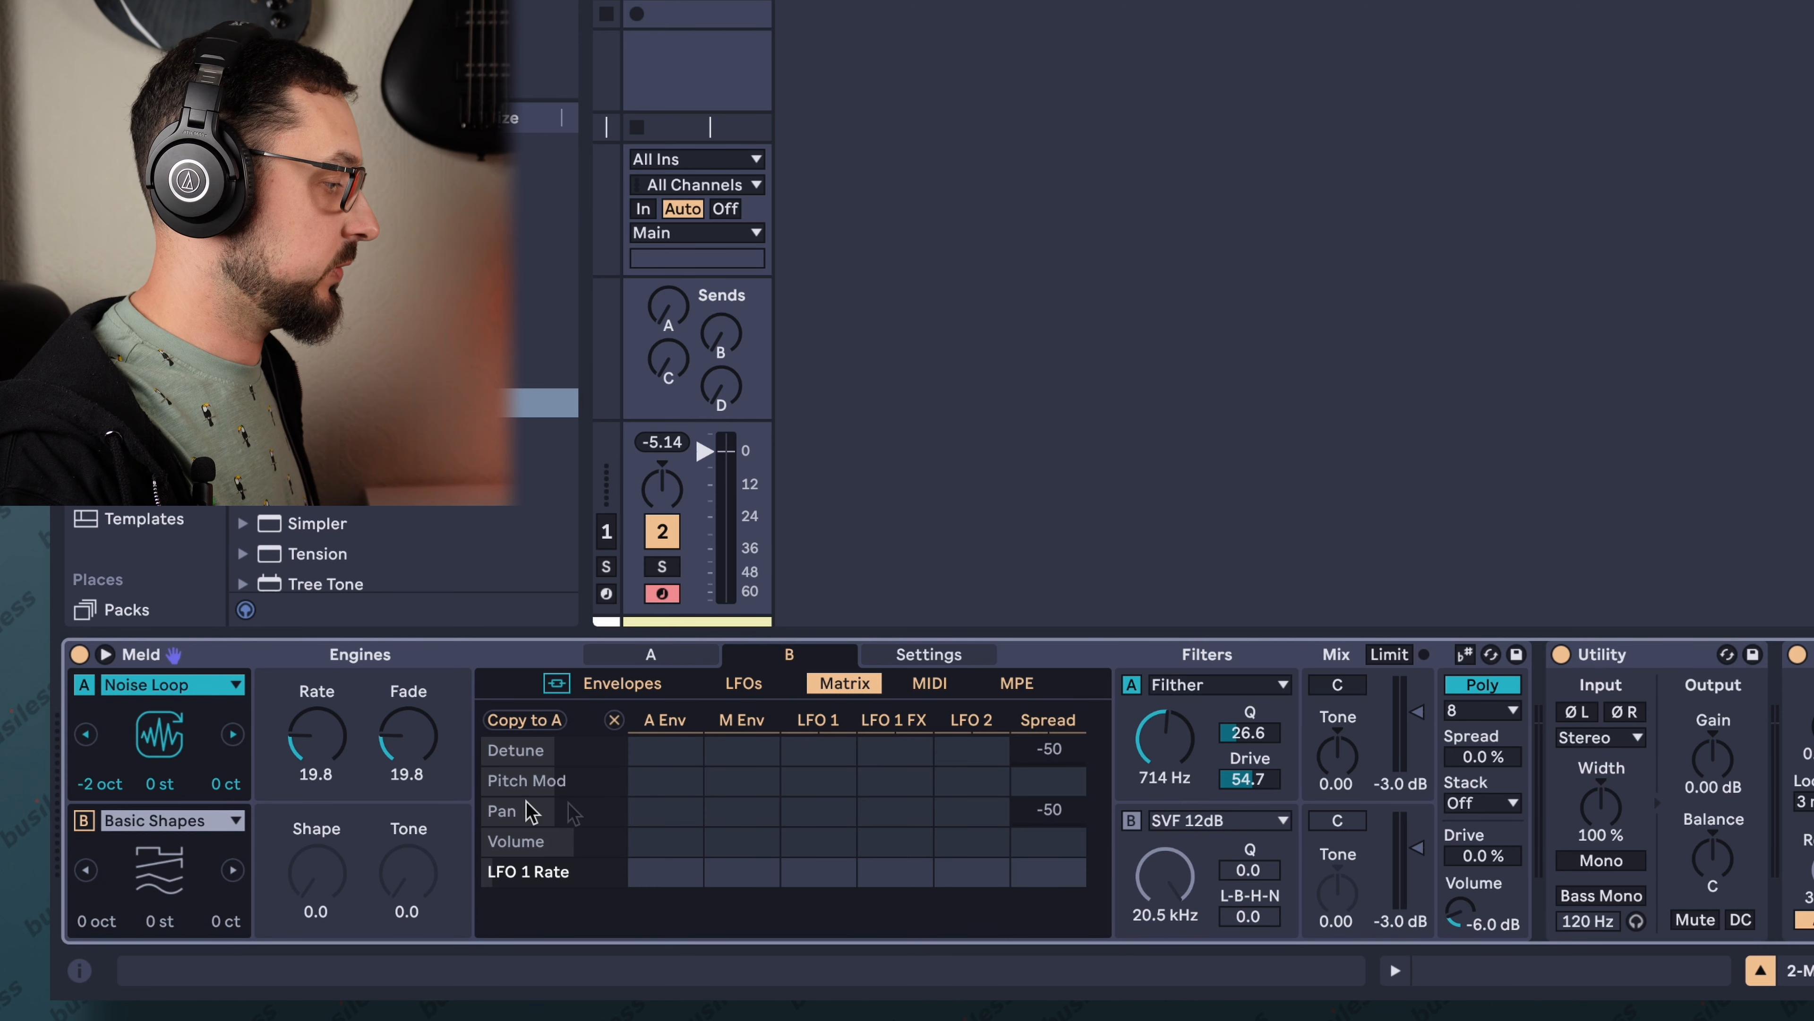
{"action": "left_click", "coordinate": [327, 740]}
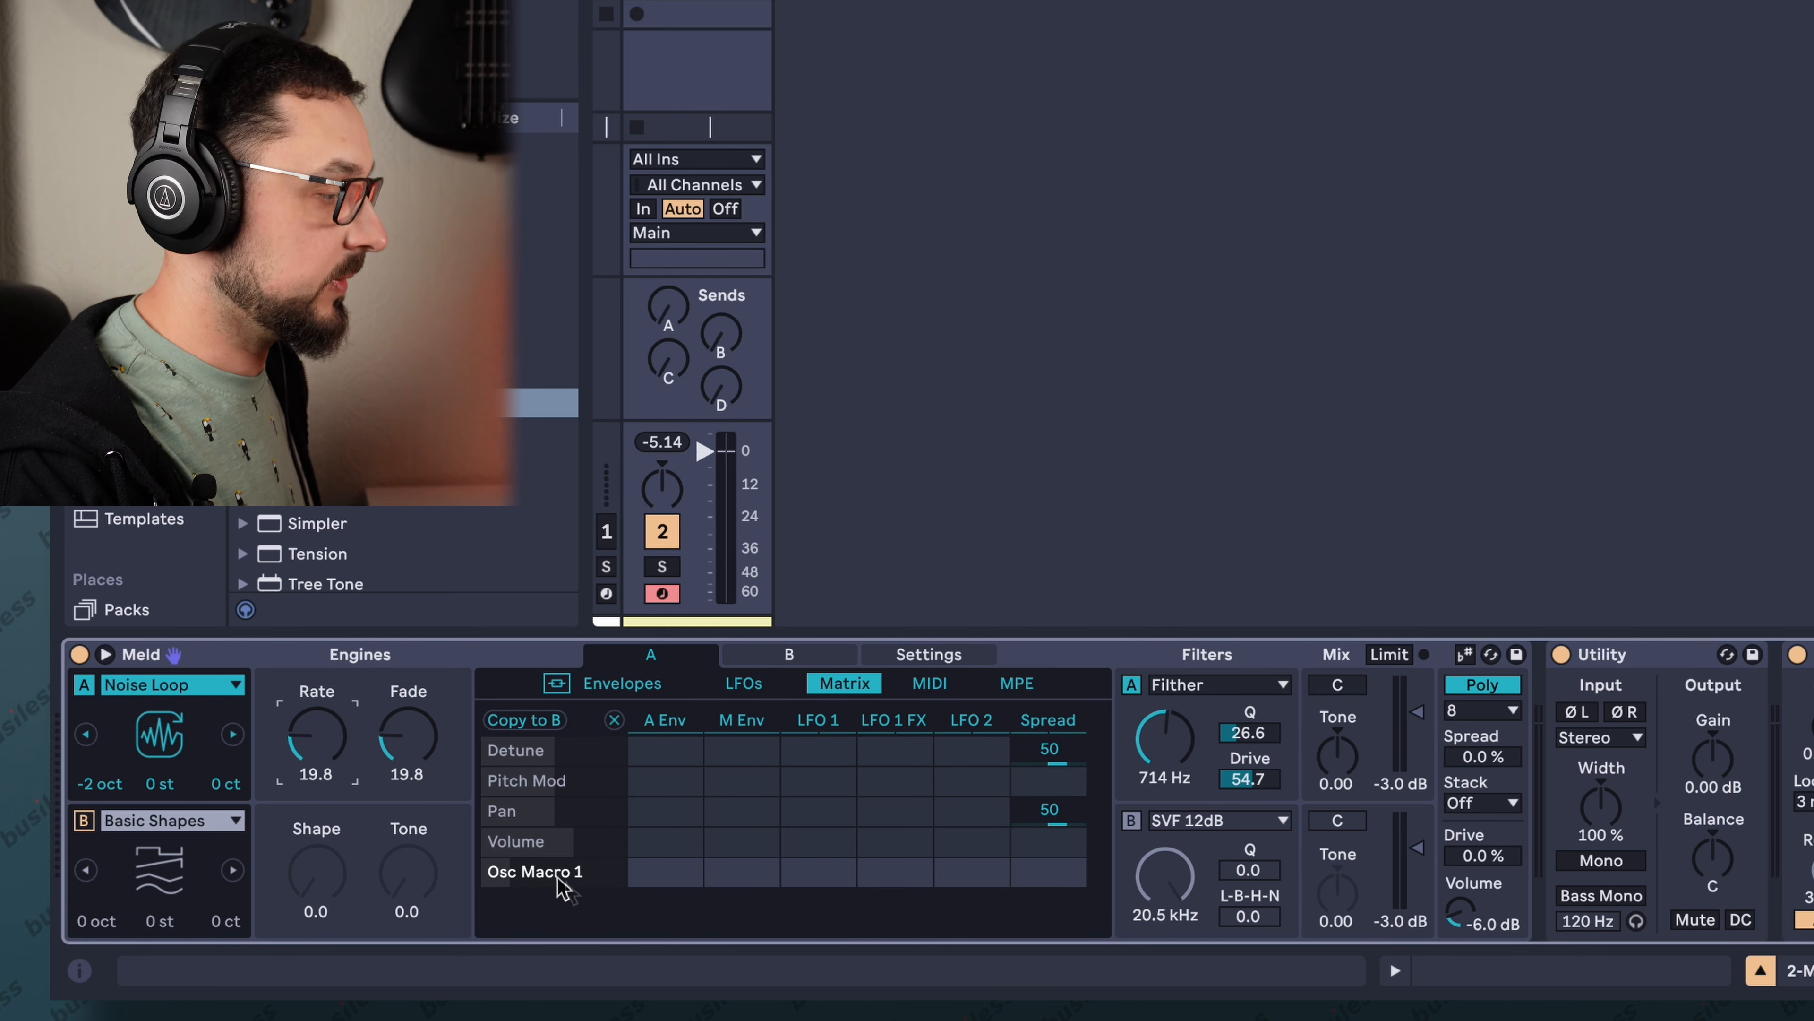
{"action": "left_click_drag", "start_coordinate": [820, 870], "coordinate": [819, 876]}
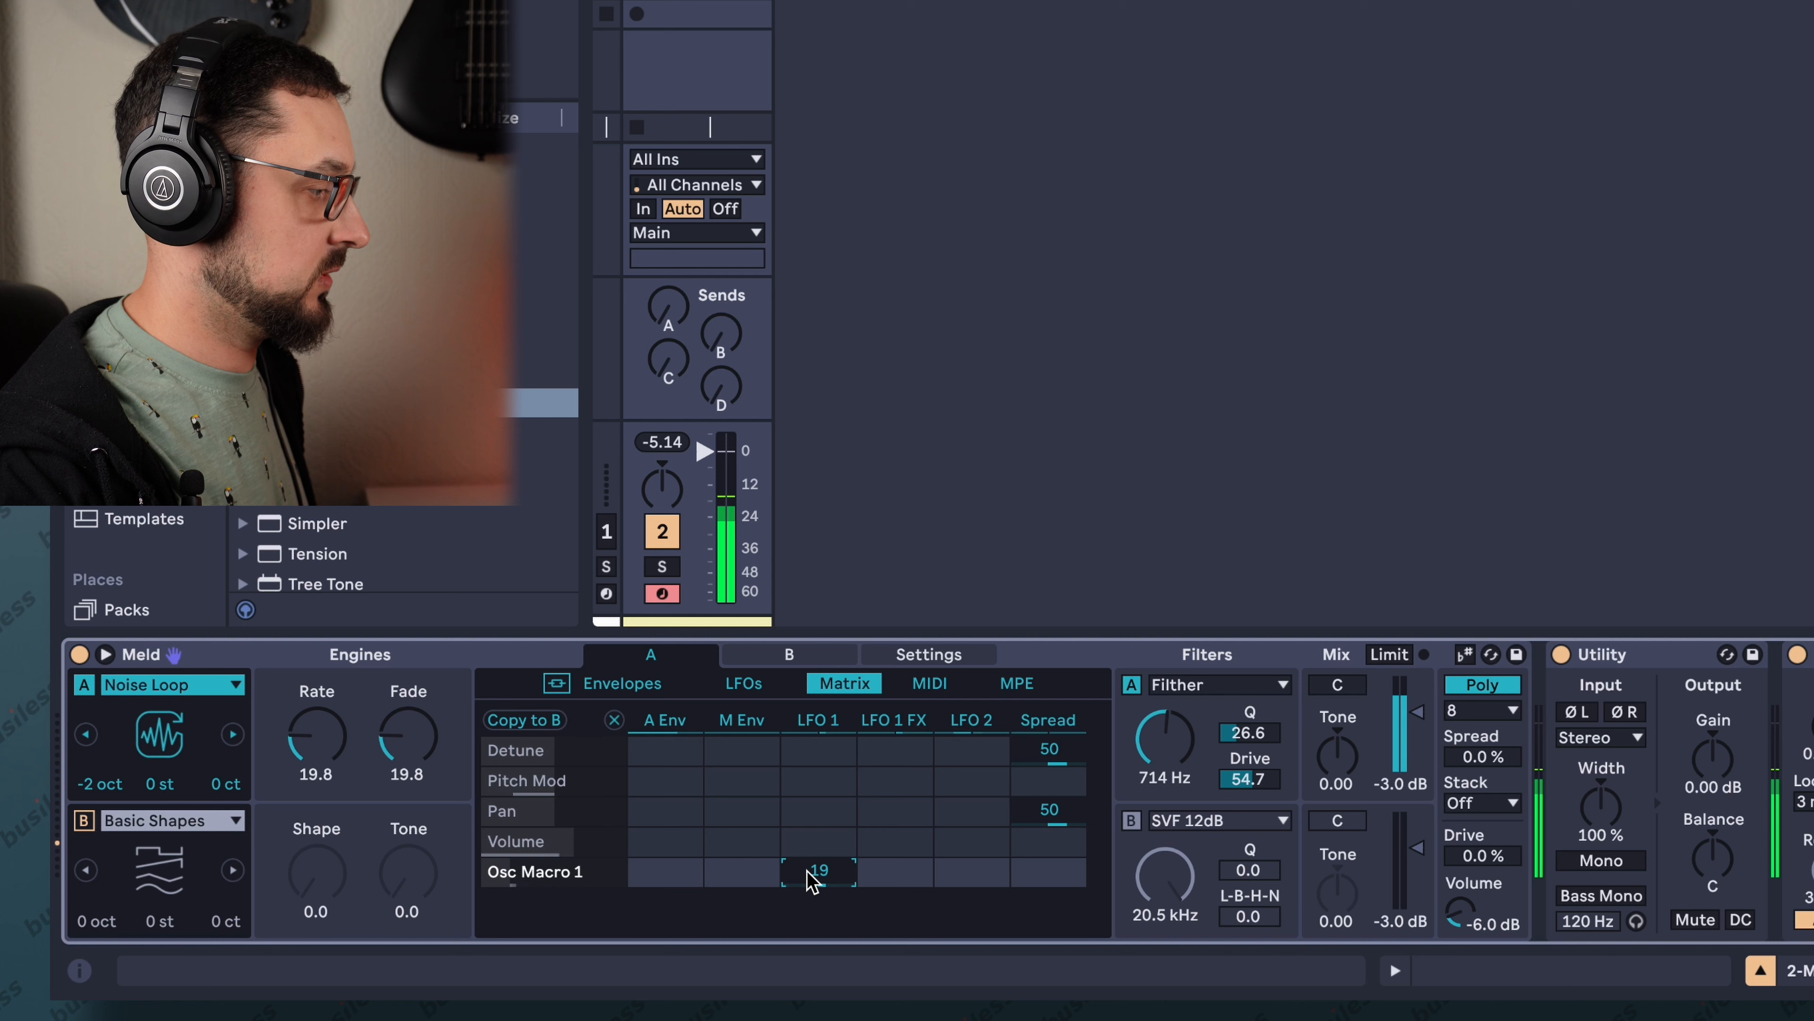
Set engine A's LFO 1 rate to 0.08 Hz and its Fold to 30.2.
{"action": "left_click", "coordinate": [808, 723]}
{"action": "left_click_drag", "start_coordinate": [568, 888], "coordinate": [568, 887]}
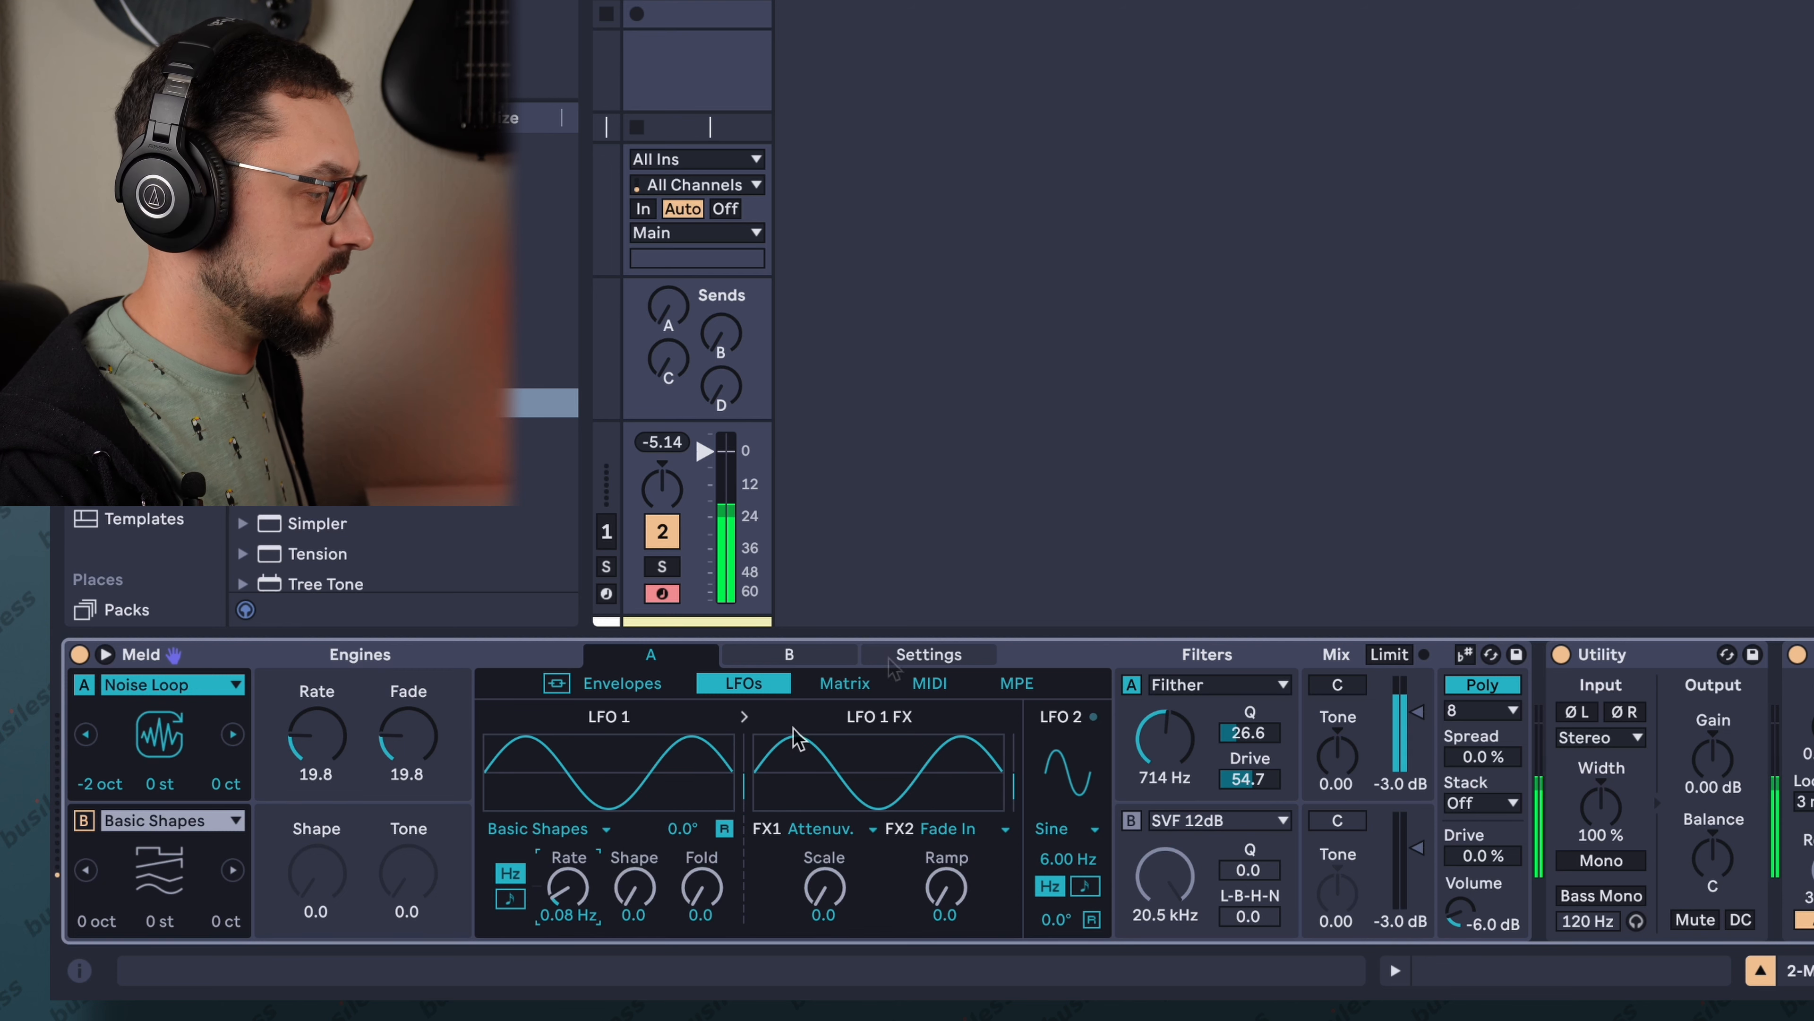
{"action": "left_click", "coordinate": [798, 660]}
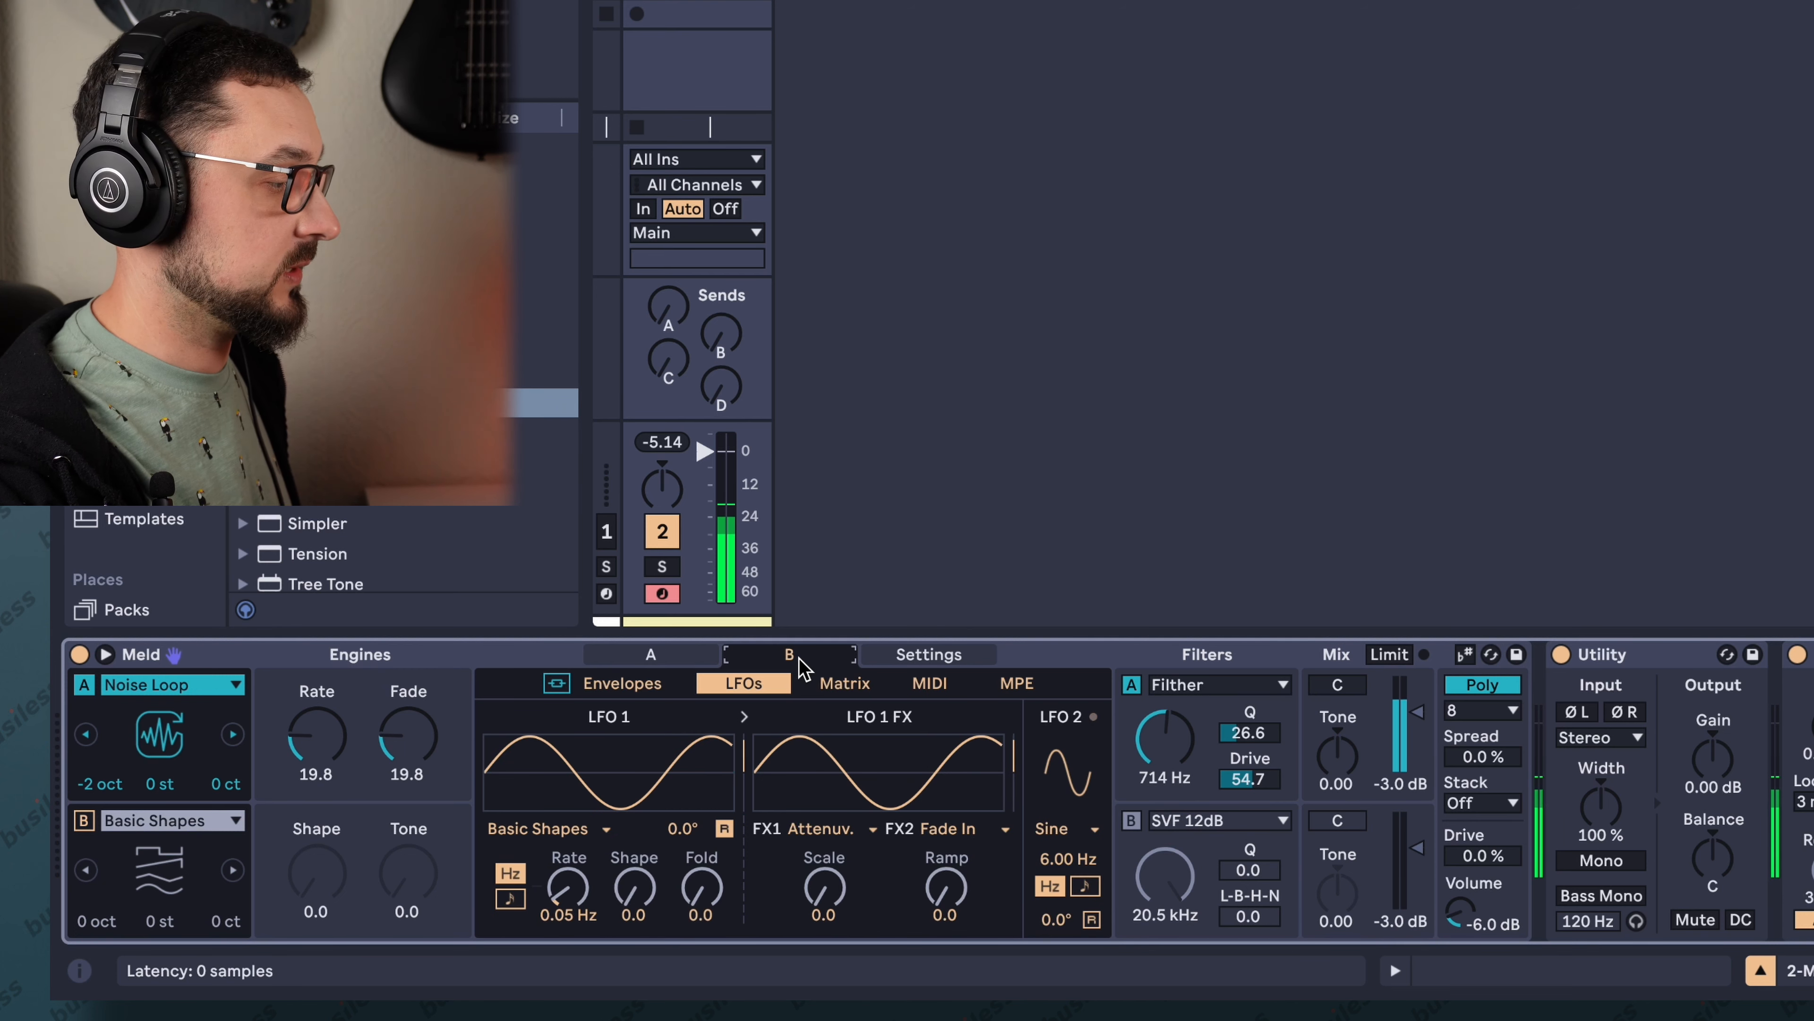
{"action": "left_click", "coordinate": [672, 659]}
{"action": "left_click_drag", "start_coordinate": [711, 894], "coordinate": [711, 865]}
{"action": "left_click_drag", "start_coordinate": [702, 887], "coordinate": [702, 890]}
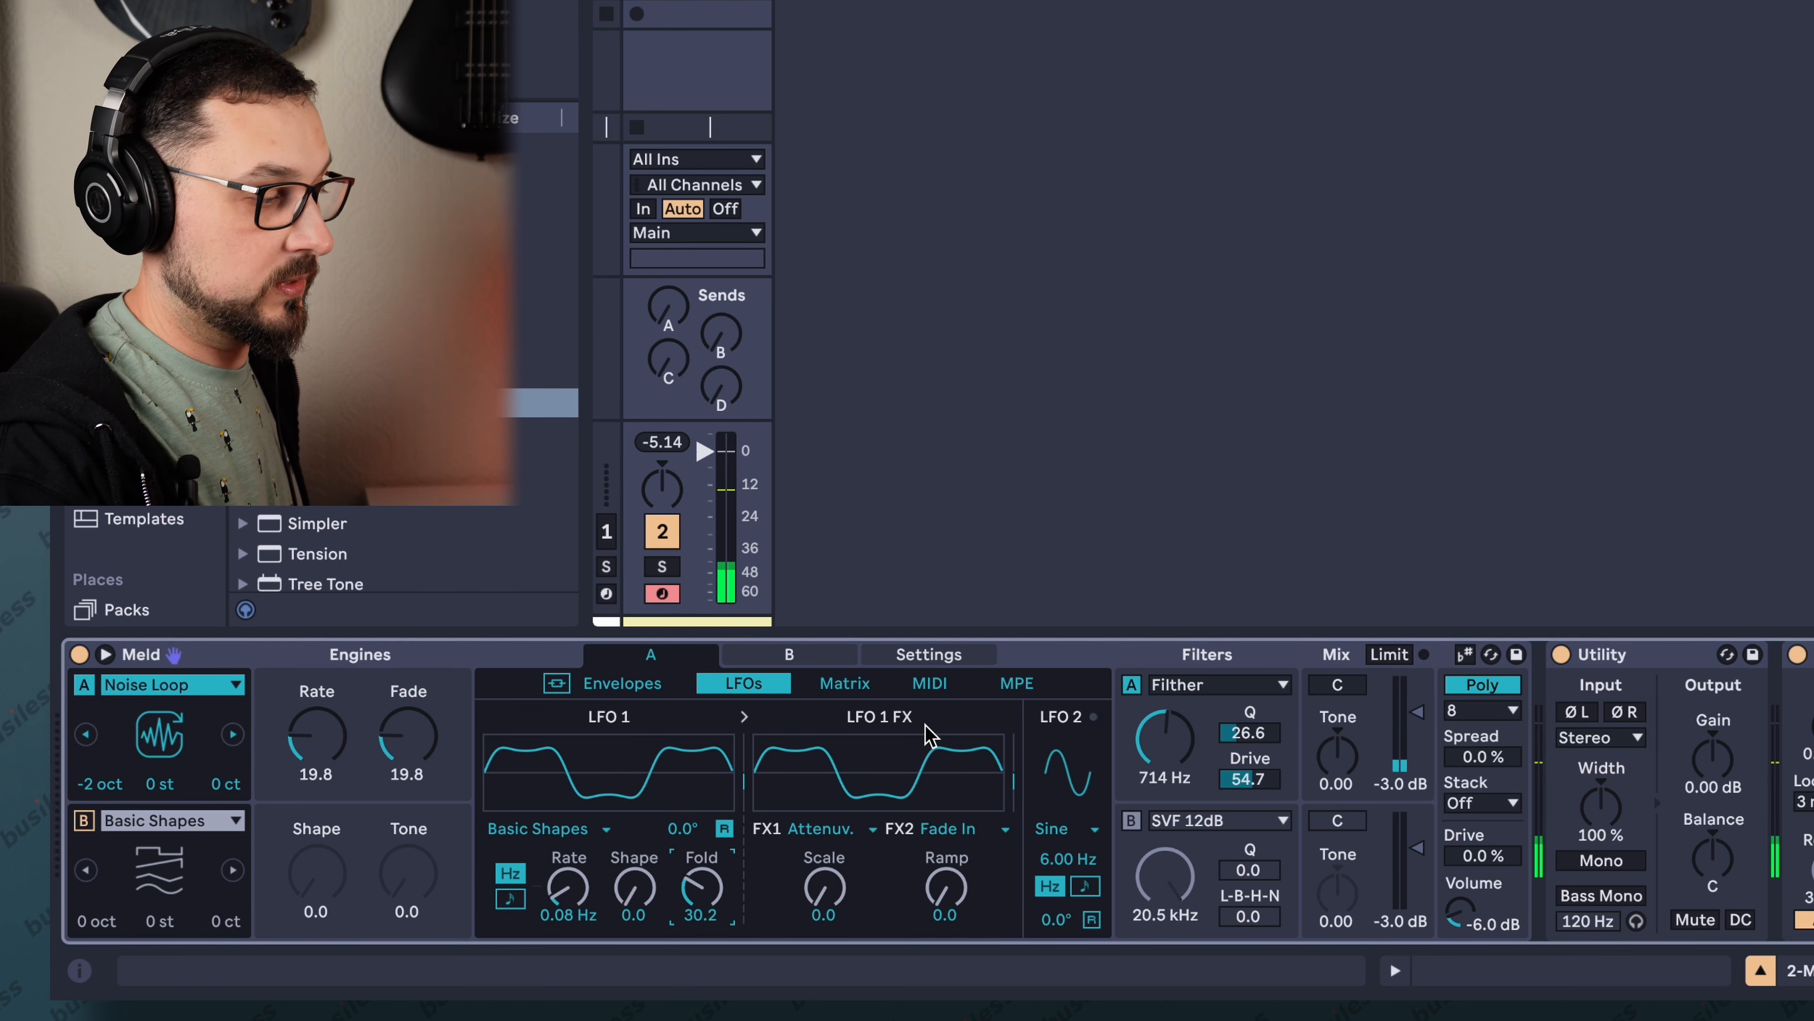
Set engine A's LFO 1 effects to Fade In with Ramp 64.3 and Slew Up with Slope 40.5, and LFO 2's rate to 0.13 Hz.
{"action": "left_click", "coordinate": [854, 830]}
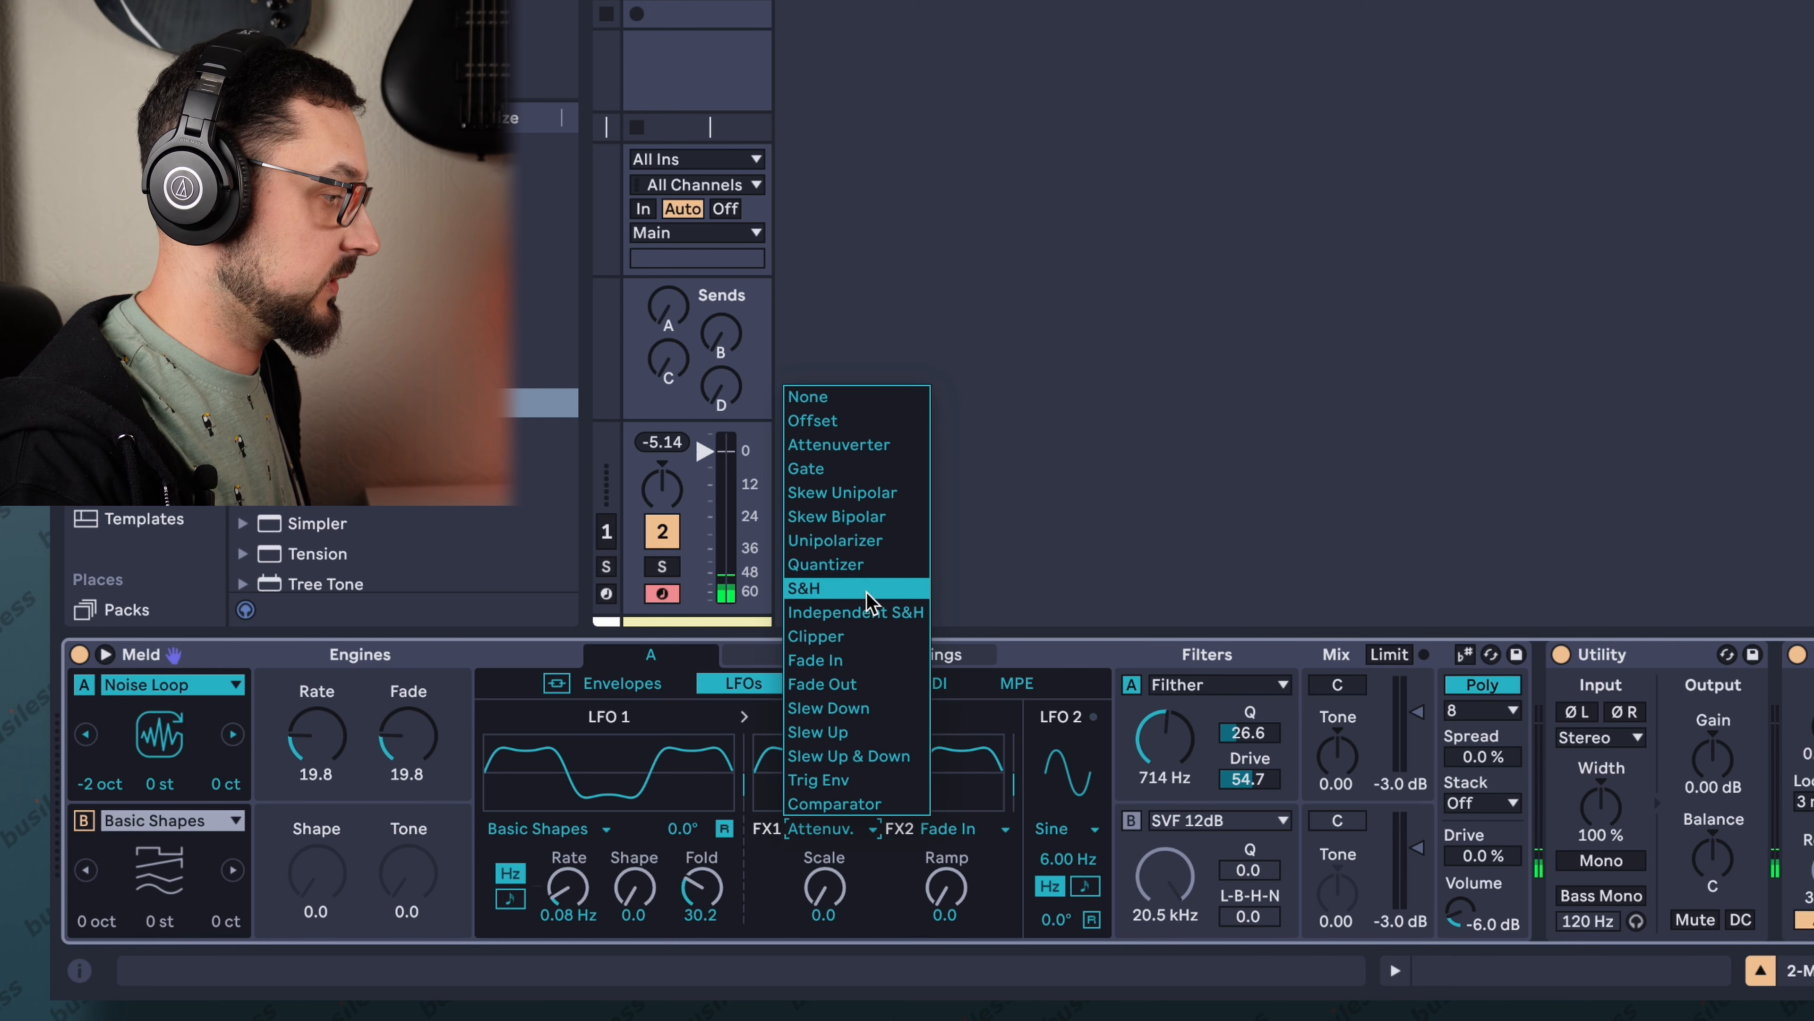
{"action": "left_click", "coordinate": [871, 656]}
{"action": "left_click_drag", "start_coordinate": [823, 887], "coordinate": [824, 843]}
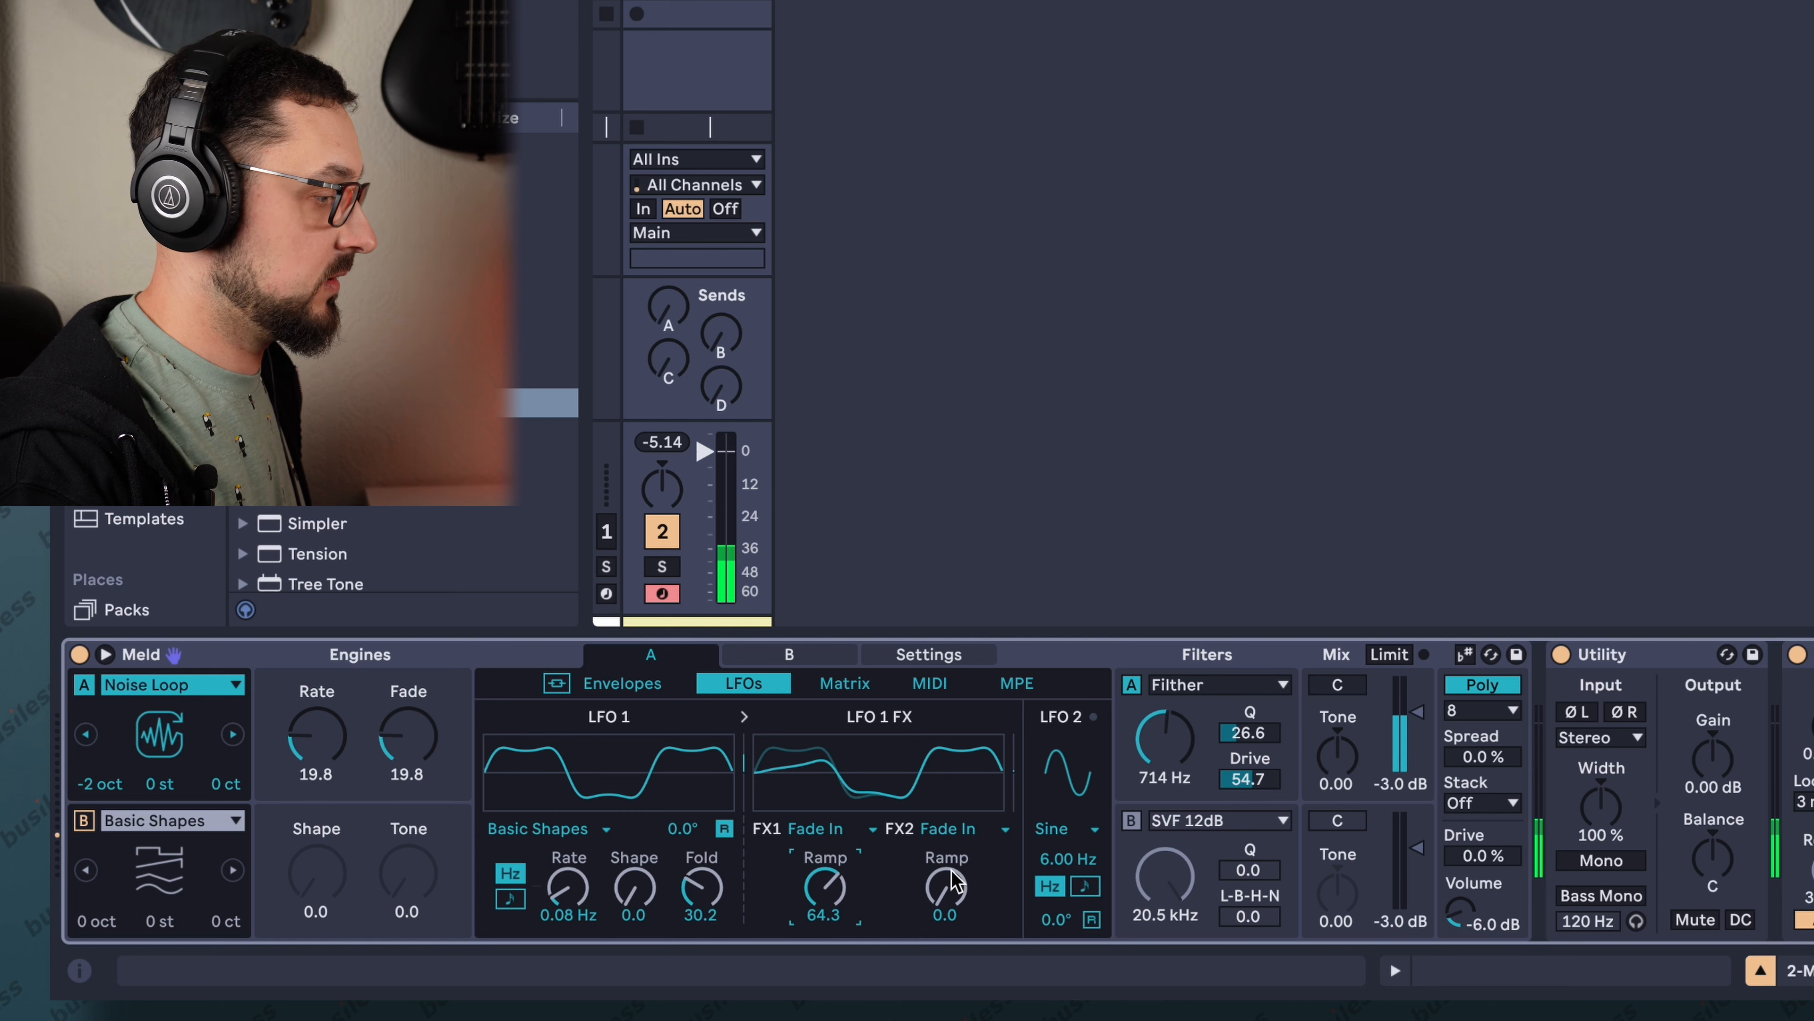
{"action": "left_click", "coordinate": [957, 829]}
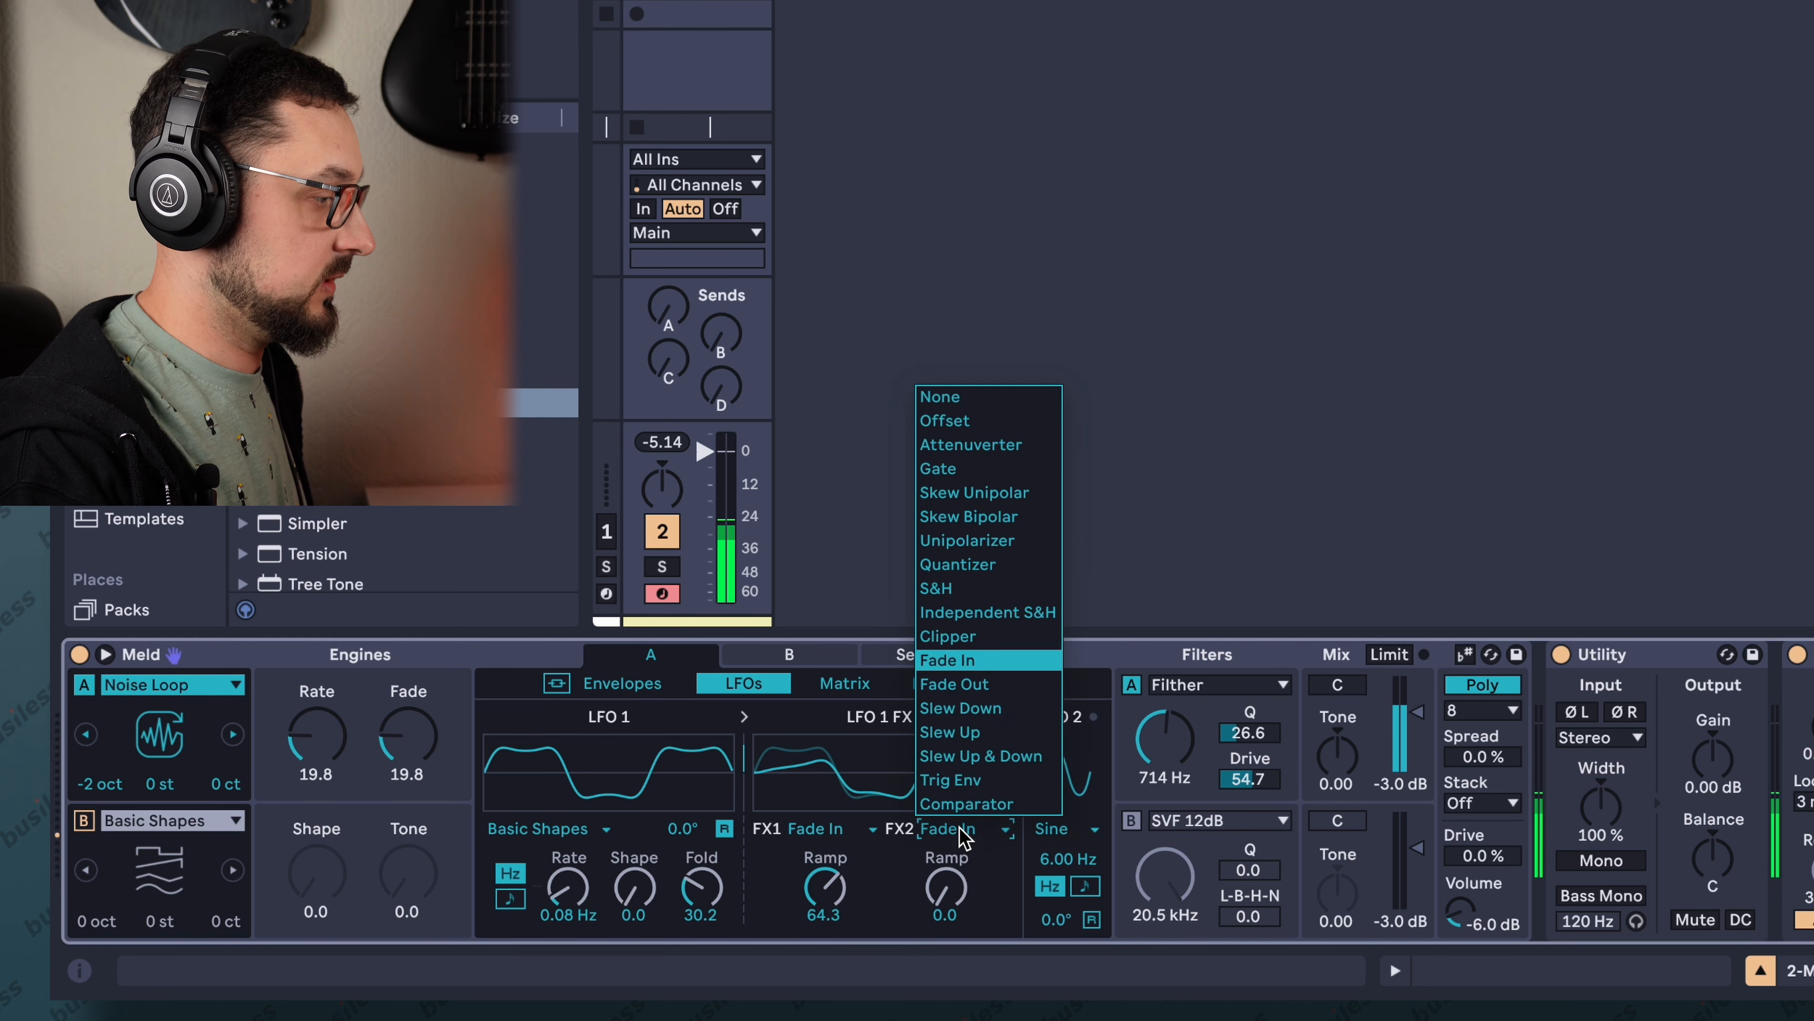
{"action": "left_click", "coordinate": [995, 732]}
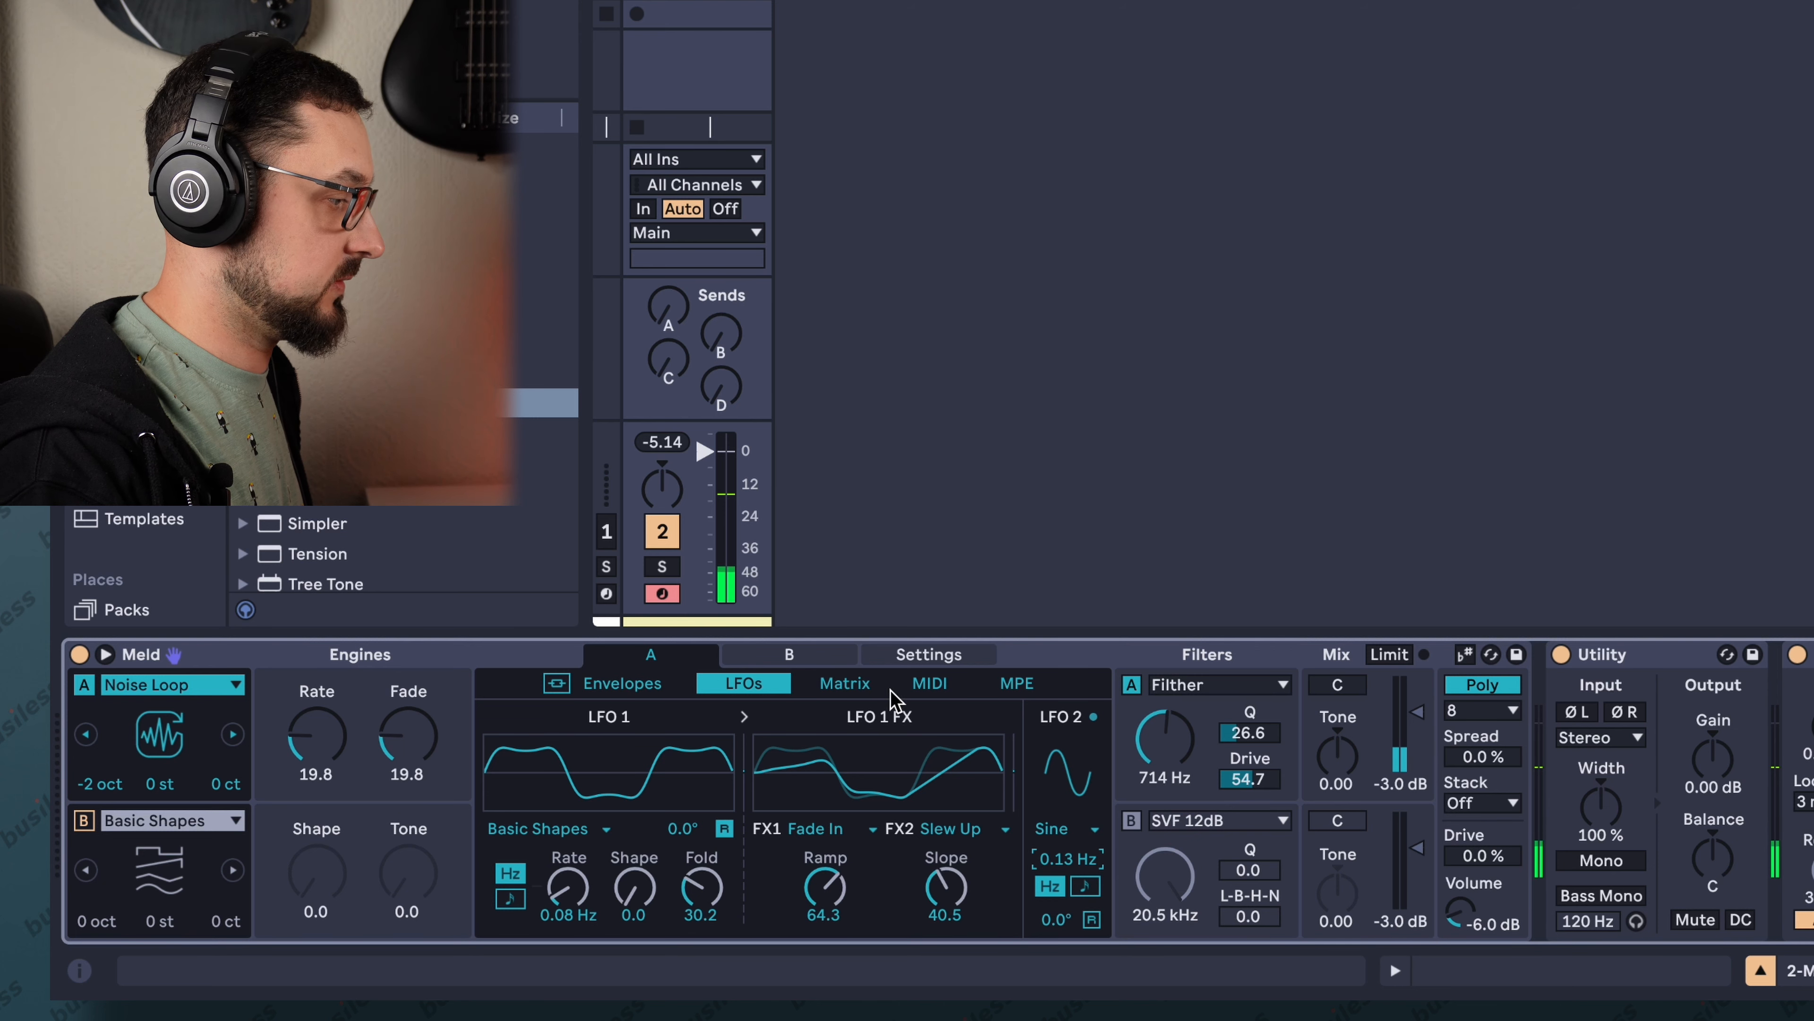
Modulate engine A's Pan from LFO 1 with an amount of 6.2 in the modulation matrix.
{"action": "left_click", "coordinate": [863, 686]}
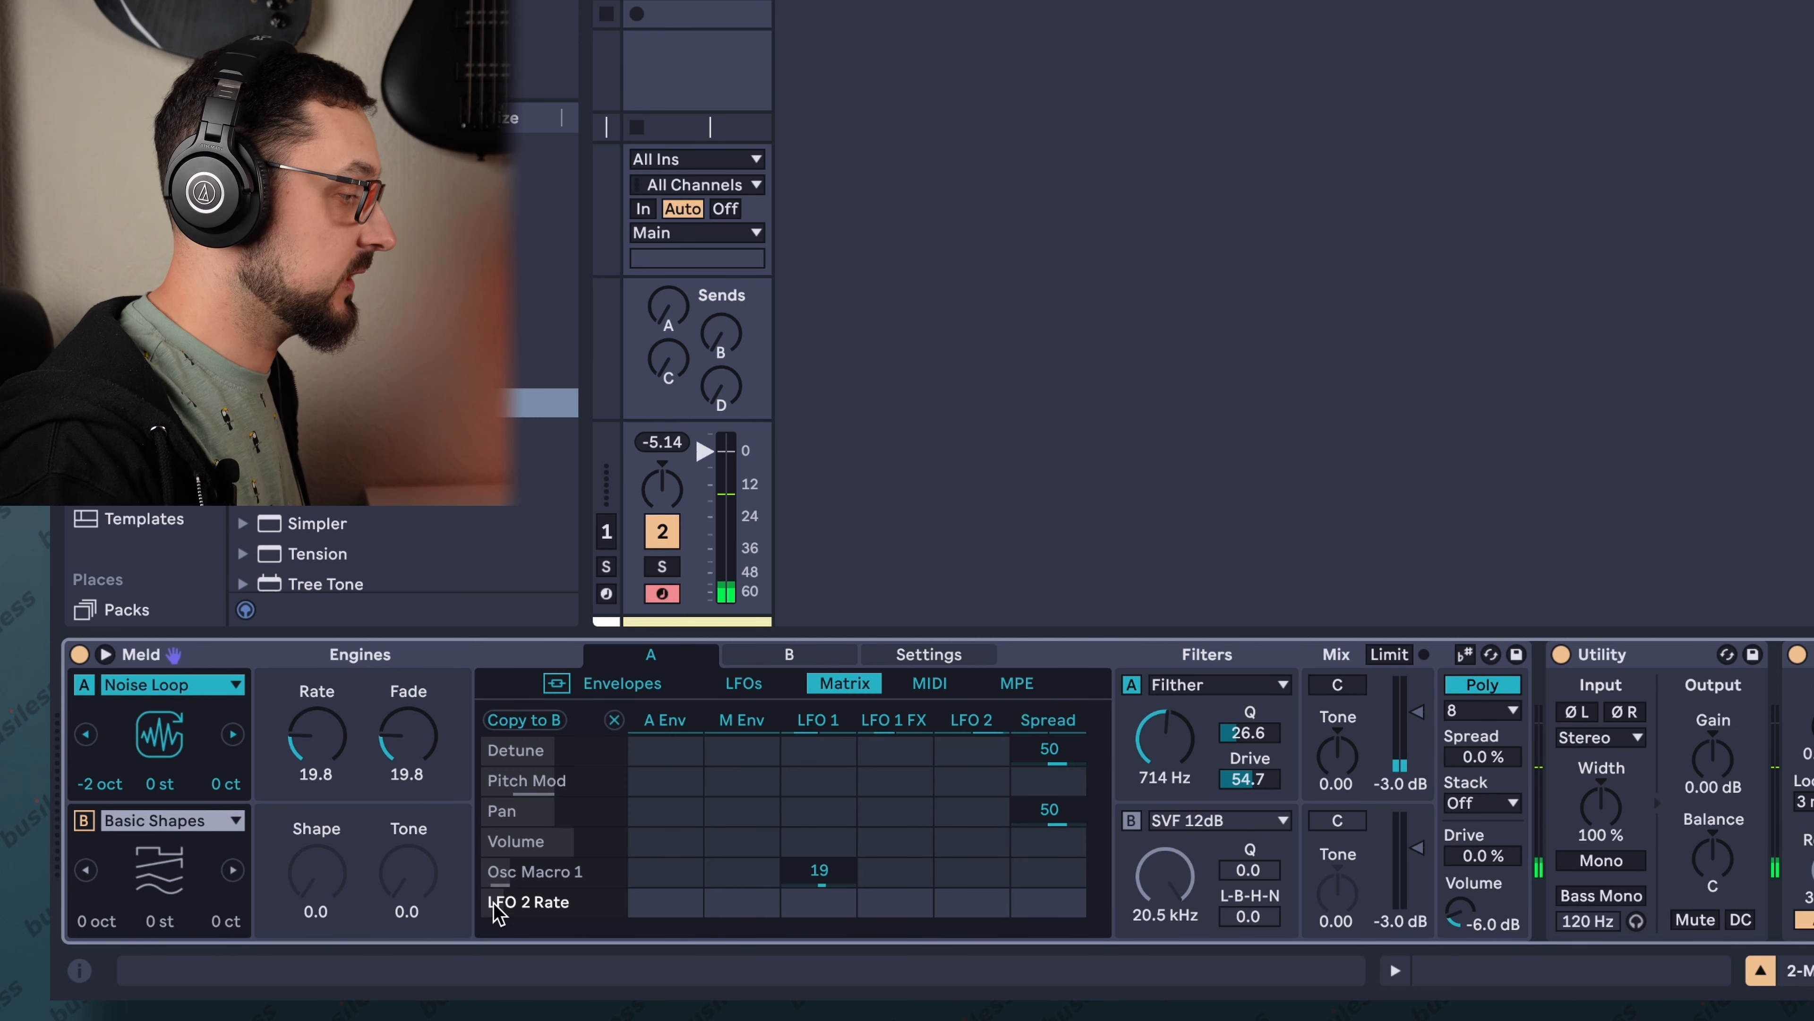
{"action": "left_click_drag", "start_coordinate": [830, 823], "coordinate": [830, 814]}
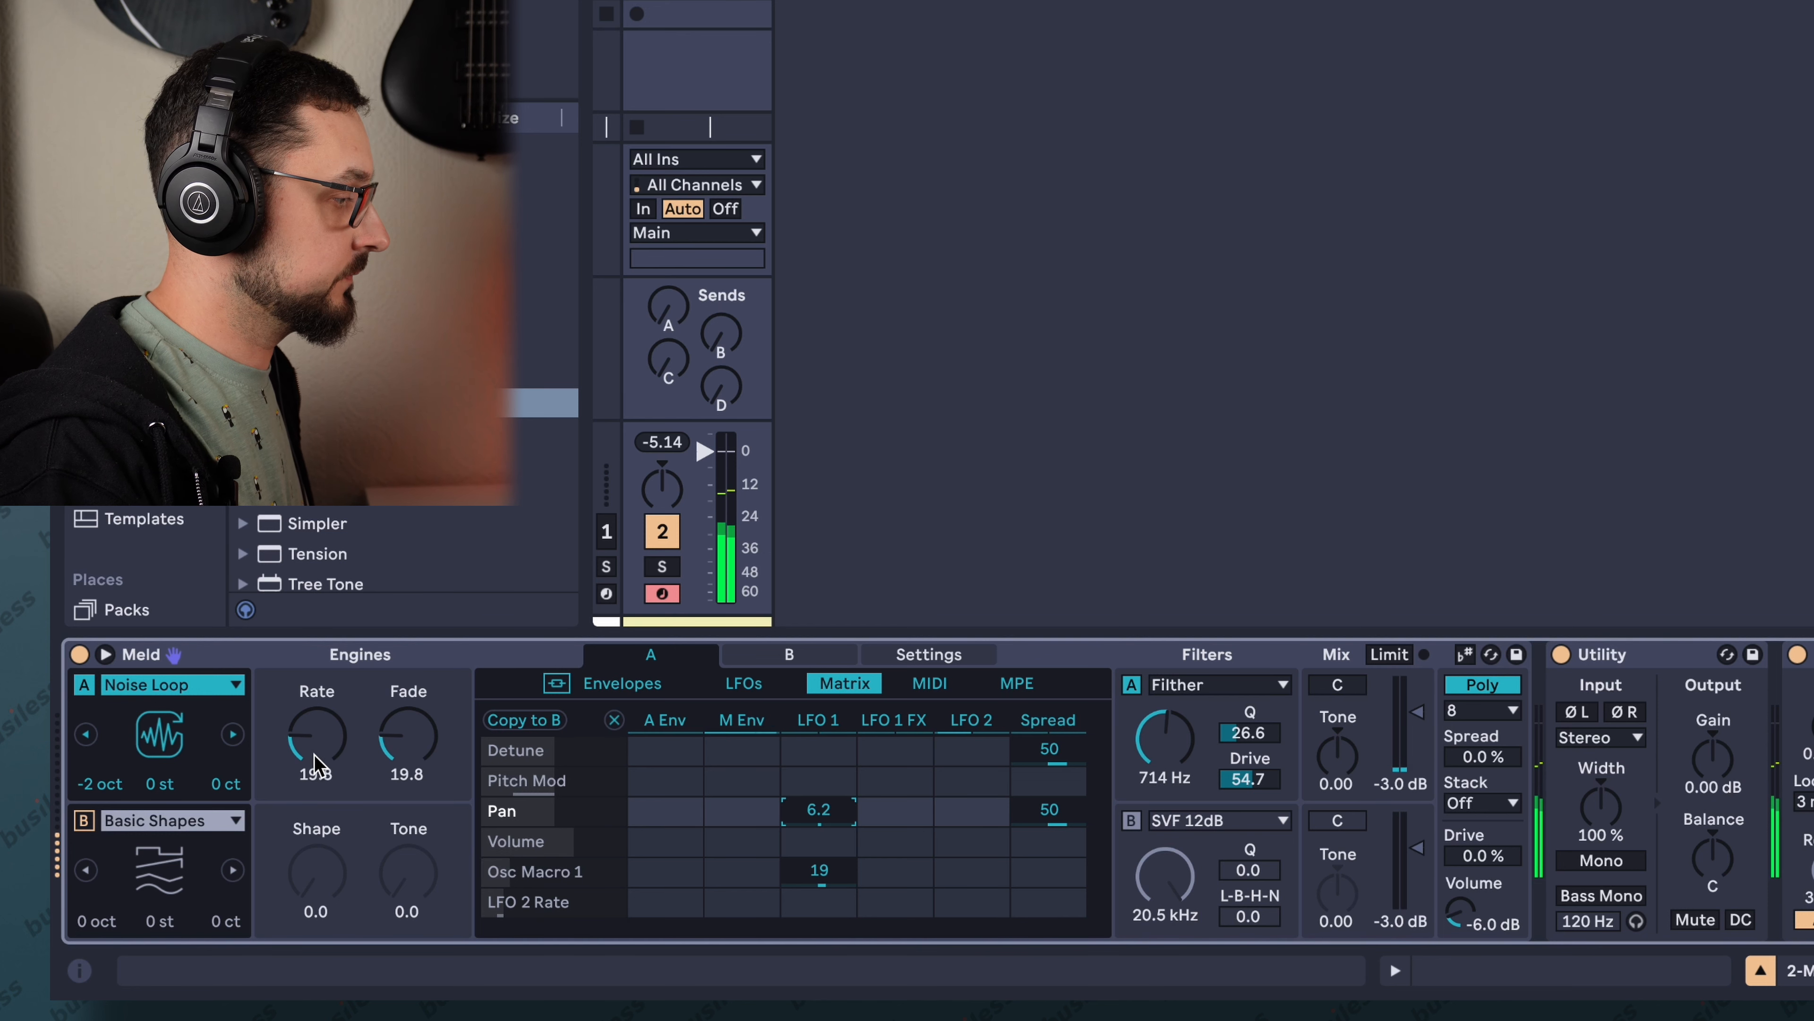
Set engine A's Fade to 15.1 and modulate it (Osc Macro 2) from LFO 1 FX with an amount of 16.
{"action": "left_click", "coordinate": [411, 753]}
{"action": "left_click_drag", "start_coordinate": [439, 740], "coordinate": [408, 794]}
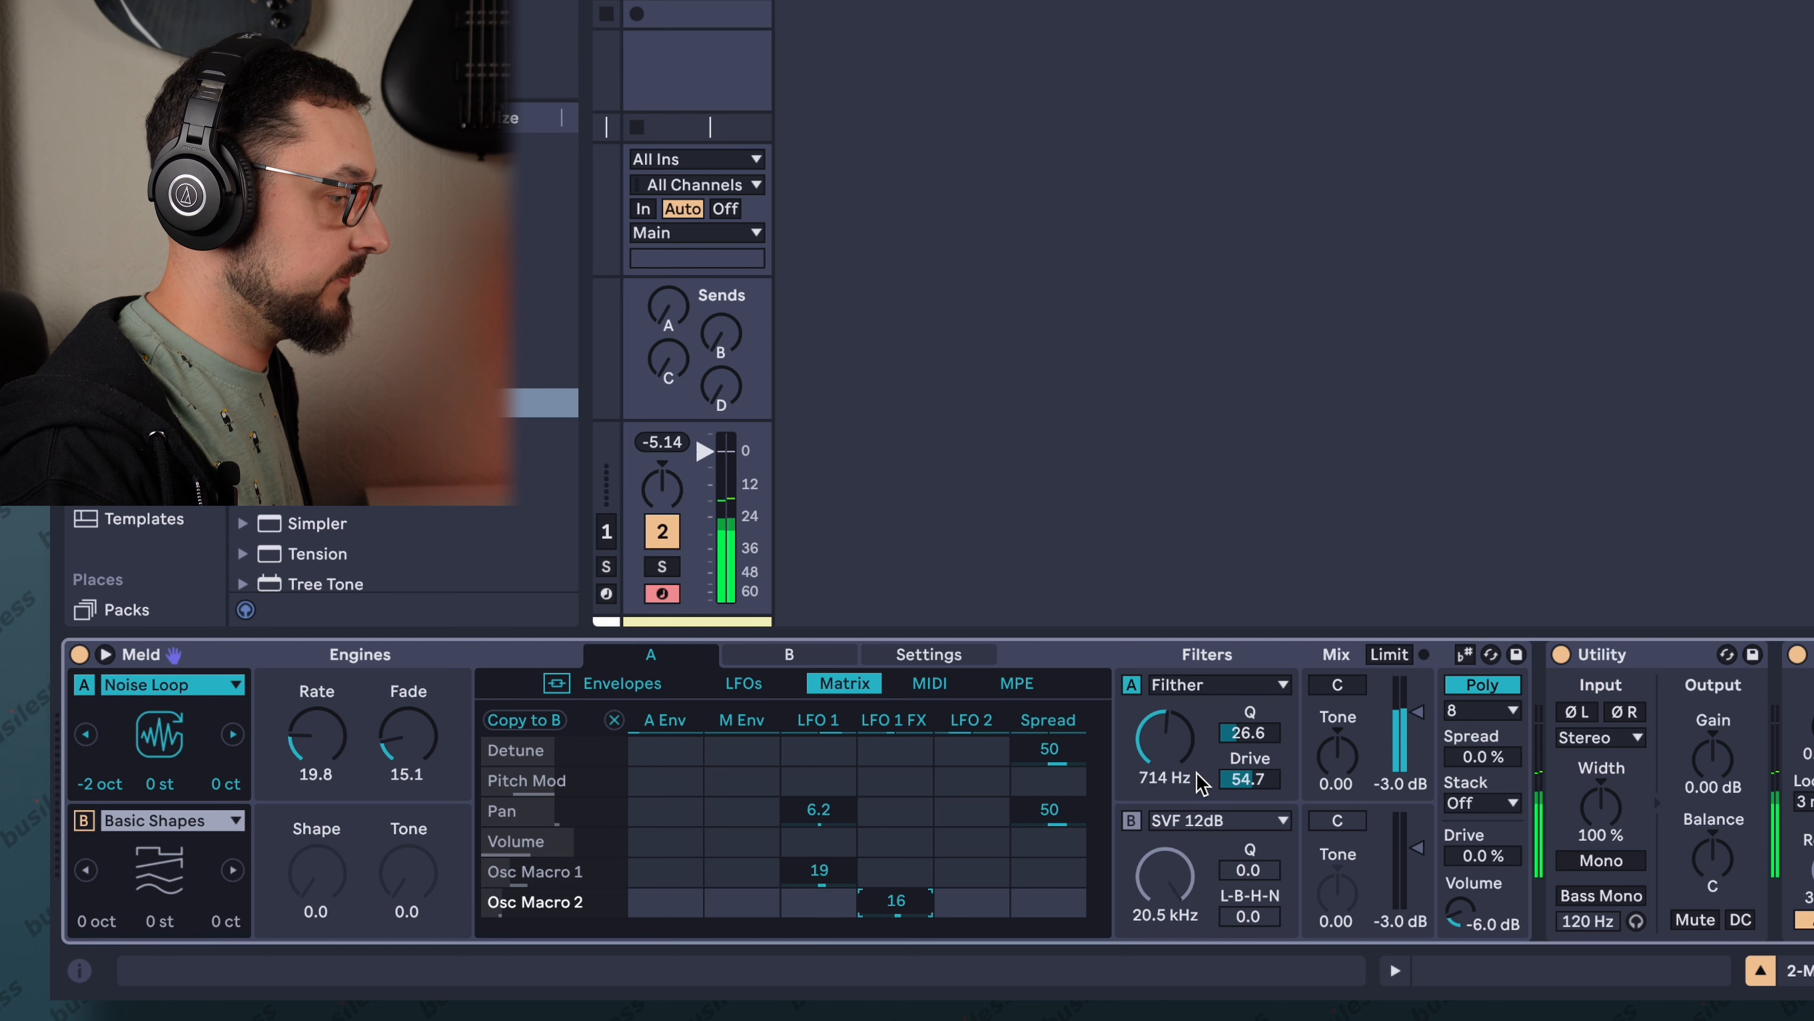
Modulate engine A's Filter Freq from LFO 1 with an amount of -6.2 and from LFO 1 FX with 1.6.
{"action": "left_click", "coordinate": [1183, 744]}
{"action": "left_click_drag", "start_coordinate": [819, 909], "coordinate": [819, 916]}
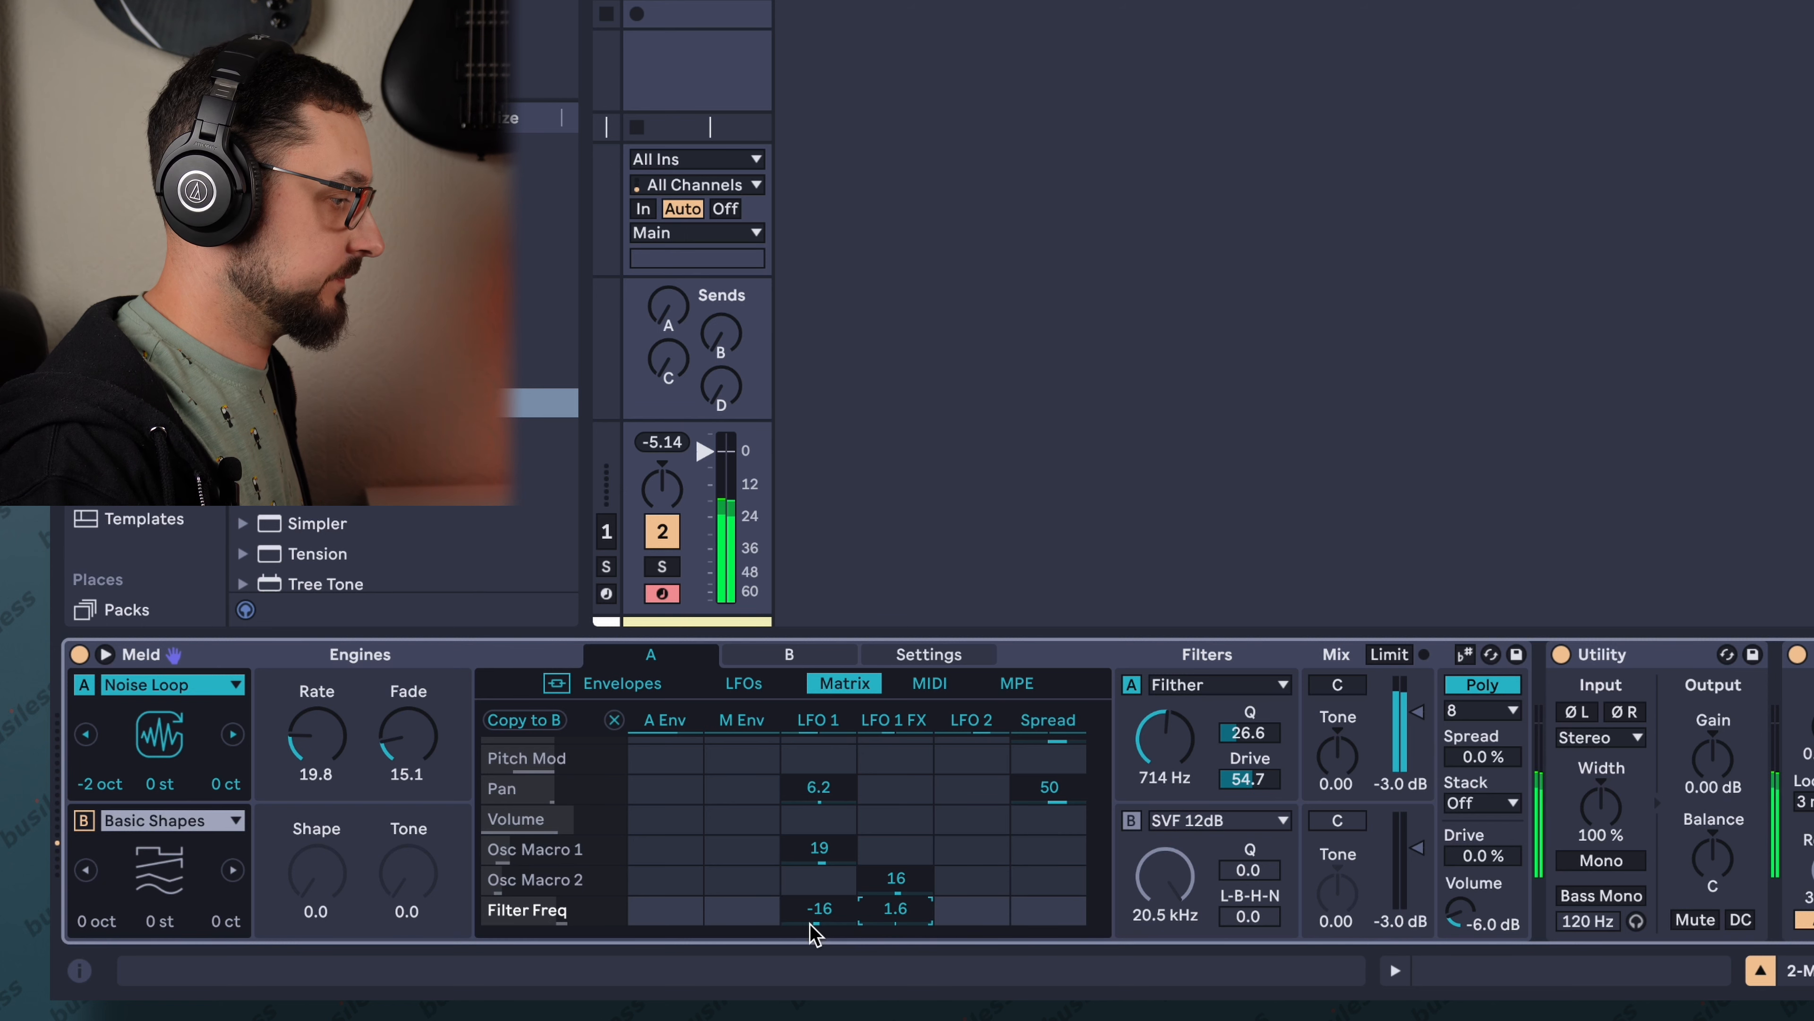
{"action": "left_click_drag", "start_coordinate": [819, 908], "coordinate": [847, 907]}
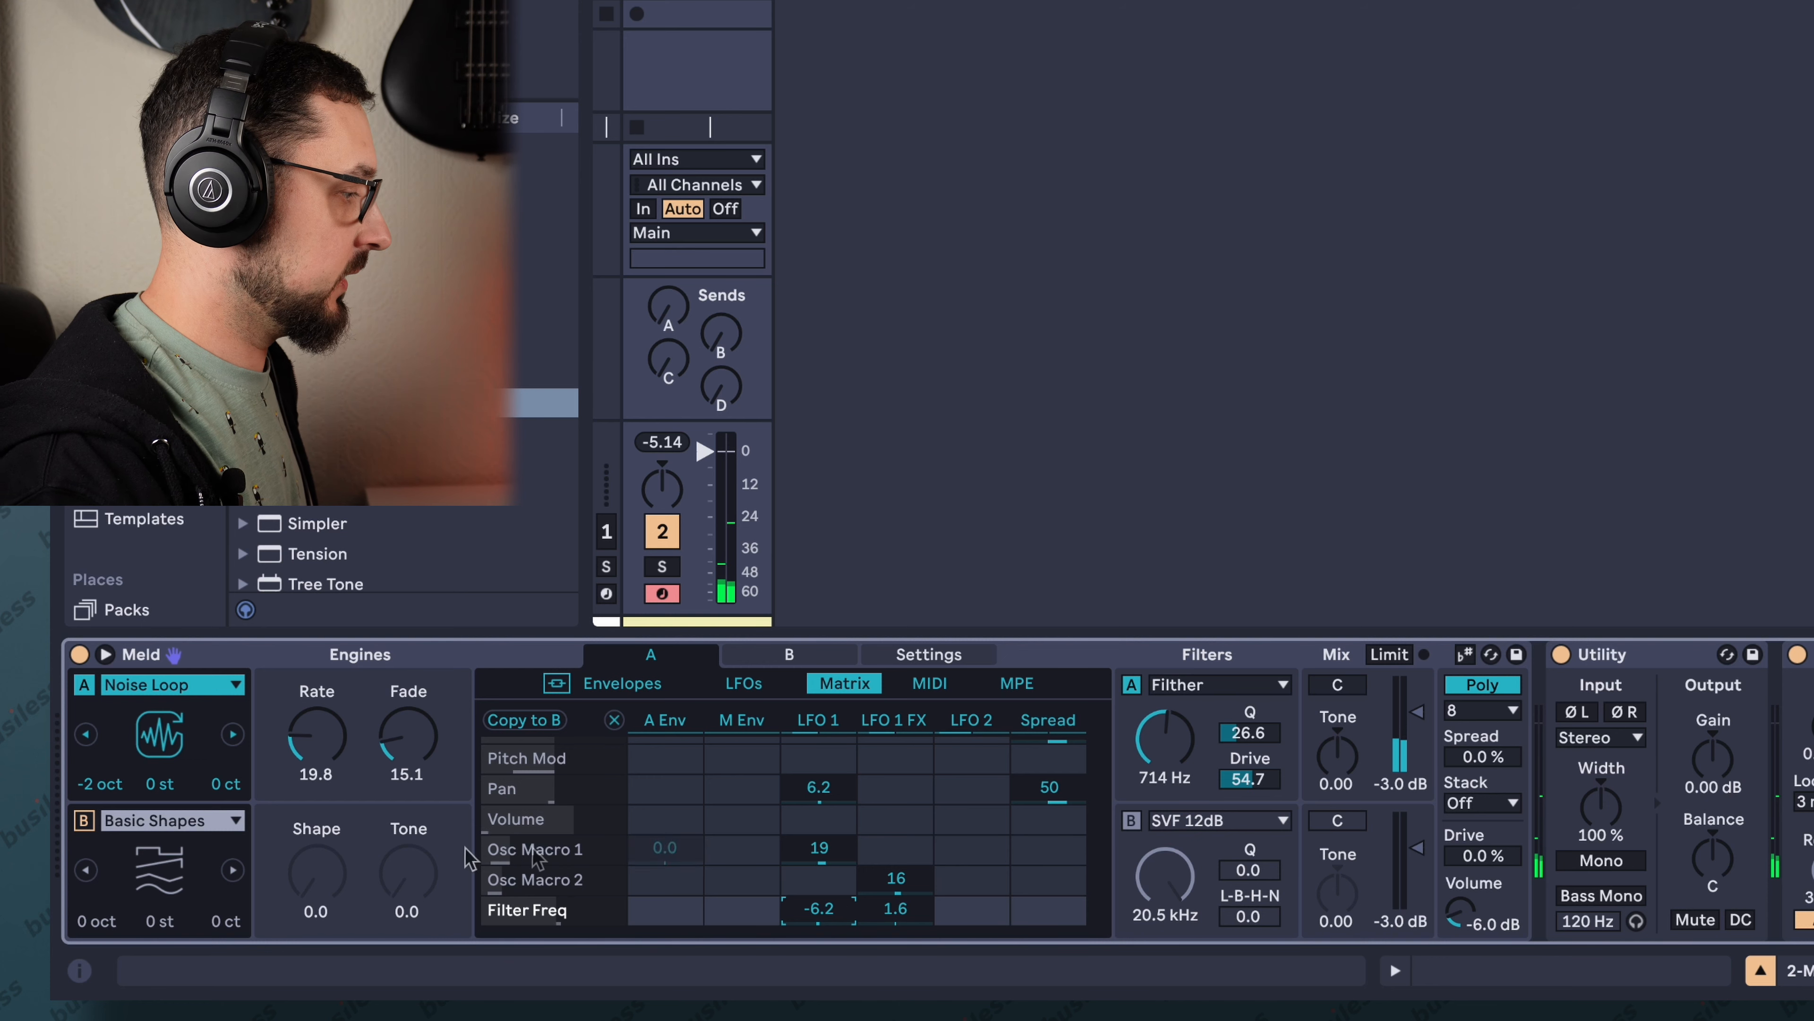
Enable engine B with the Swarm Sine oscillator and switch engine A off to hear B alone.
{"action": "left_click", "coordinate": [90, 821]}
{"action": "left_click", "coordinate": [159, 829]}
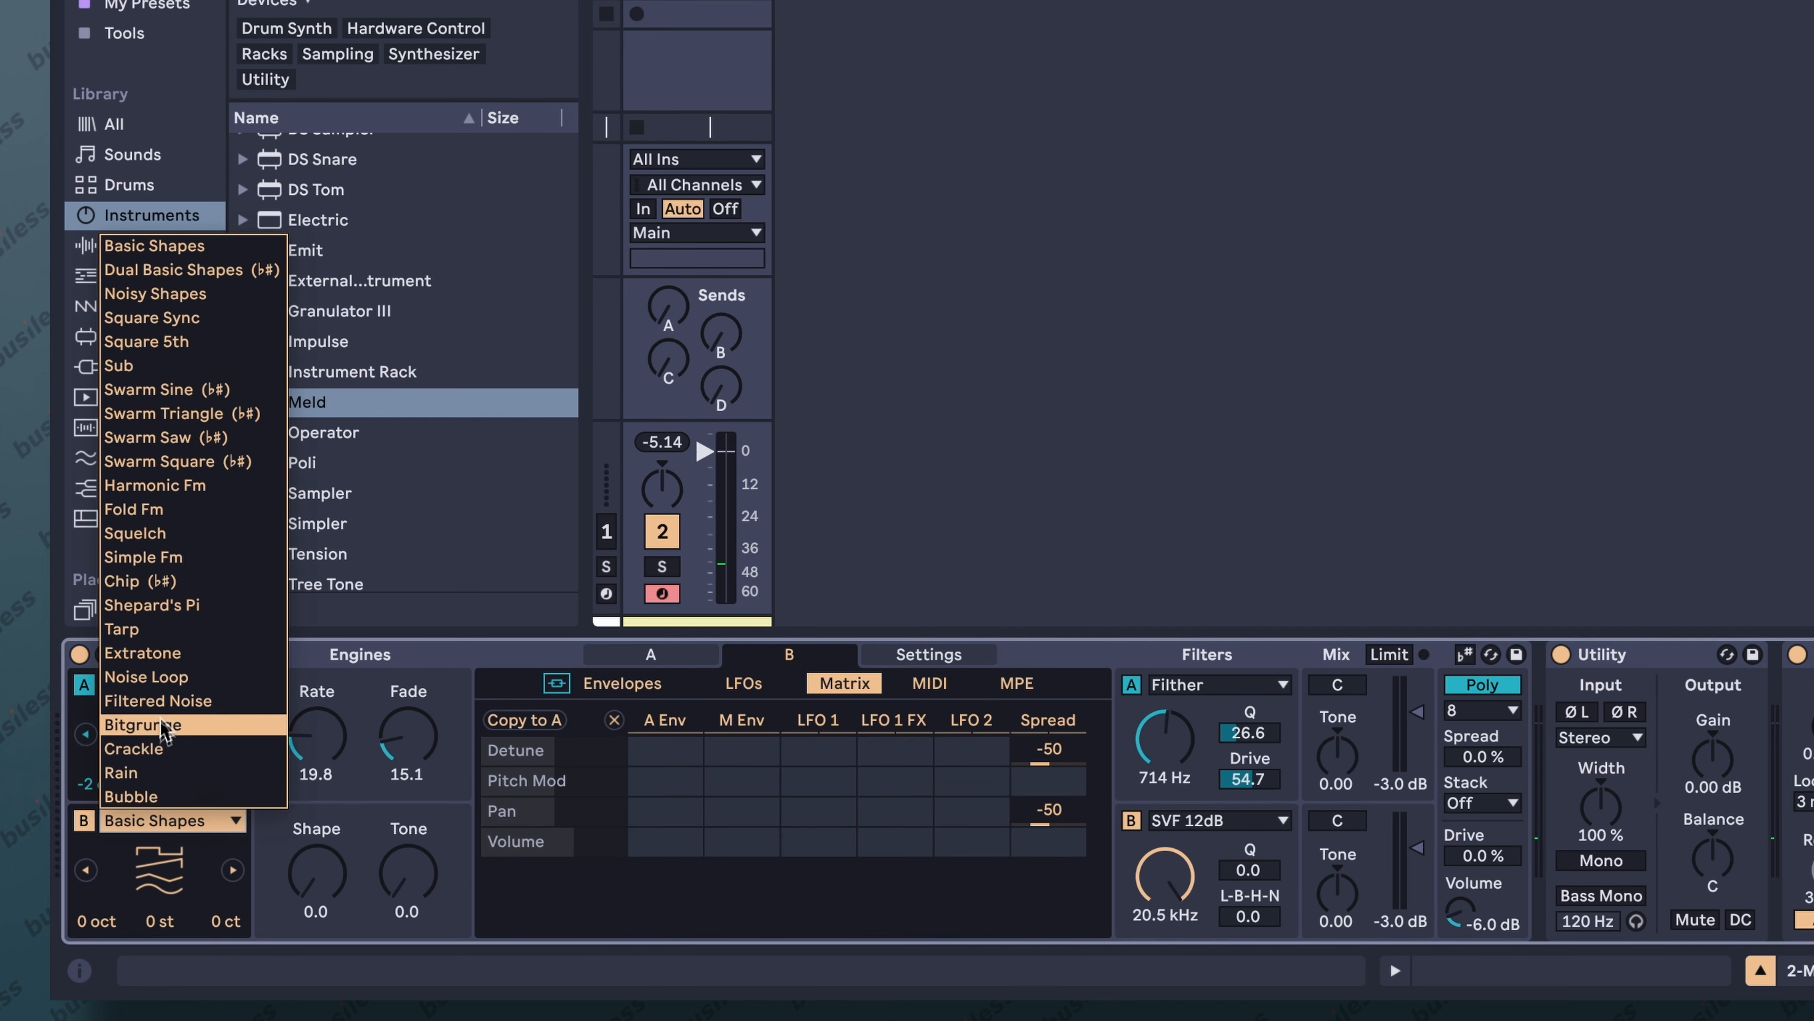
{"action": "left_click", "coordinate": [193, 394]}
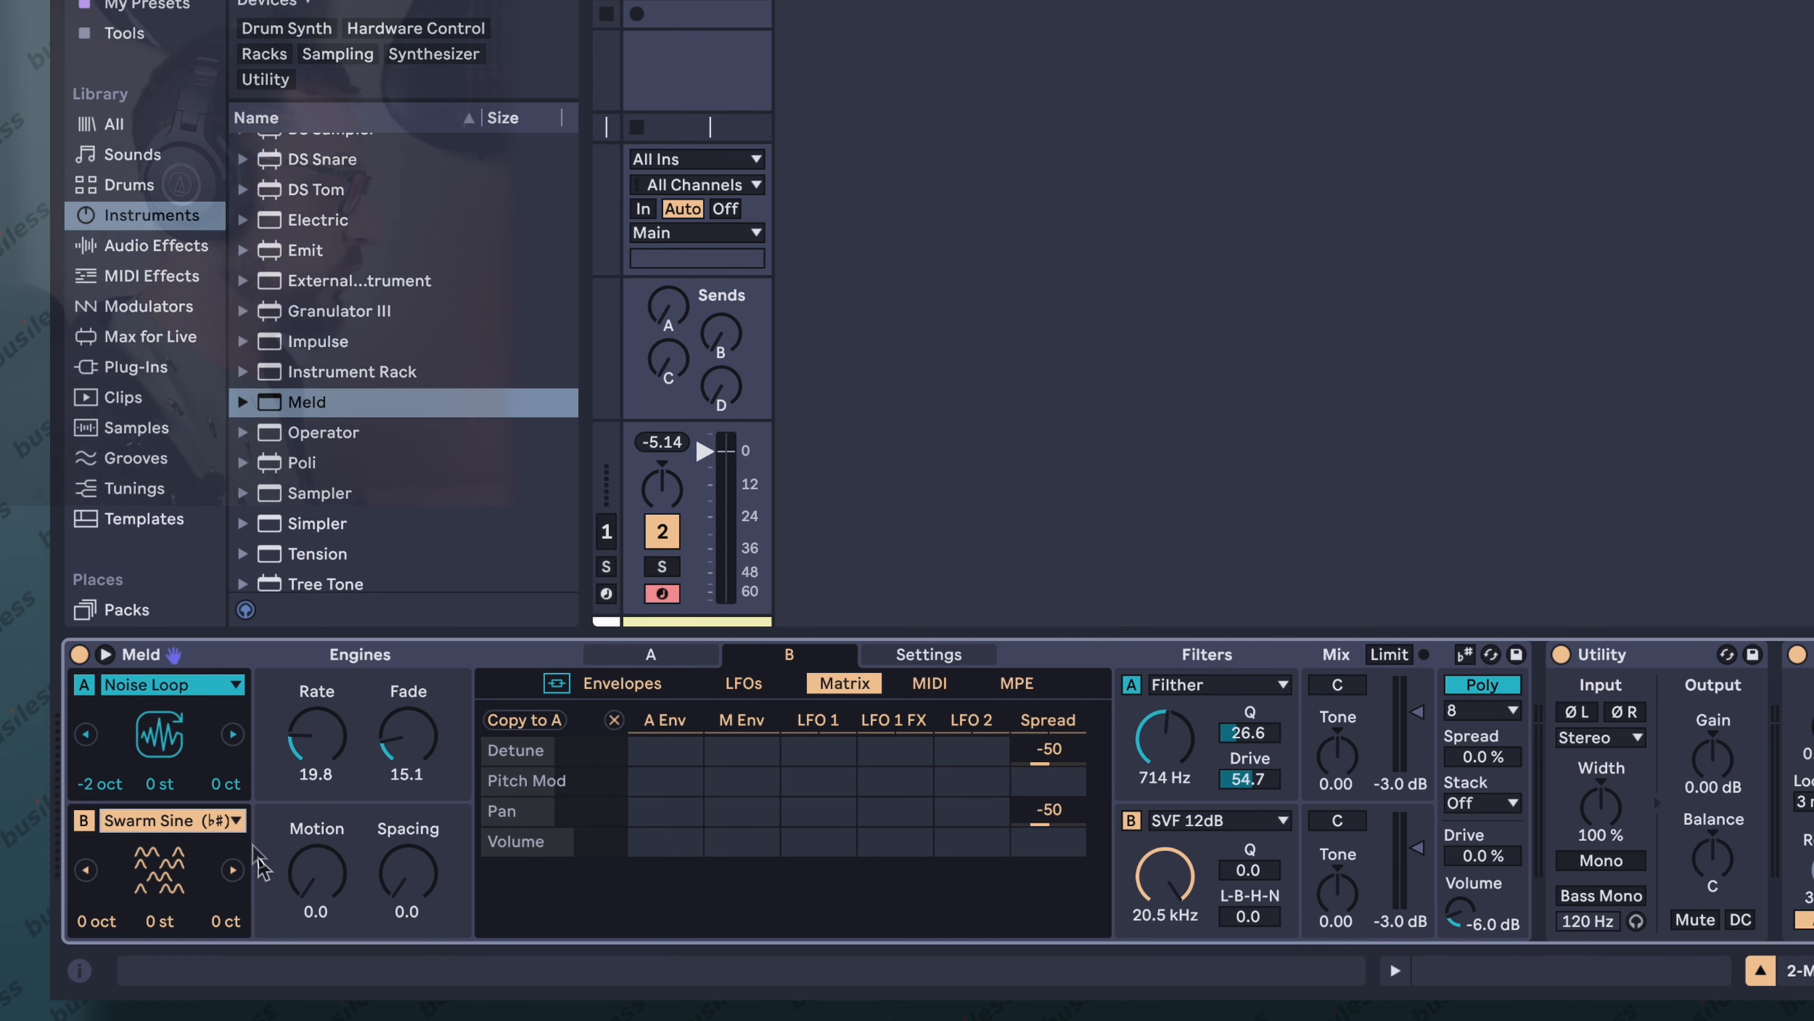
{"action": "left_click", "coordinate": [85, 689]}
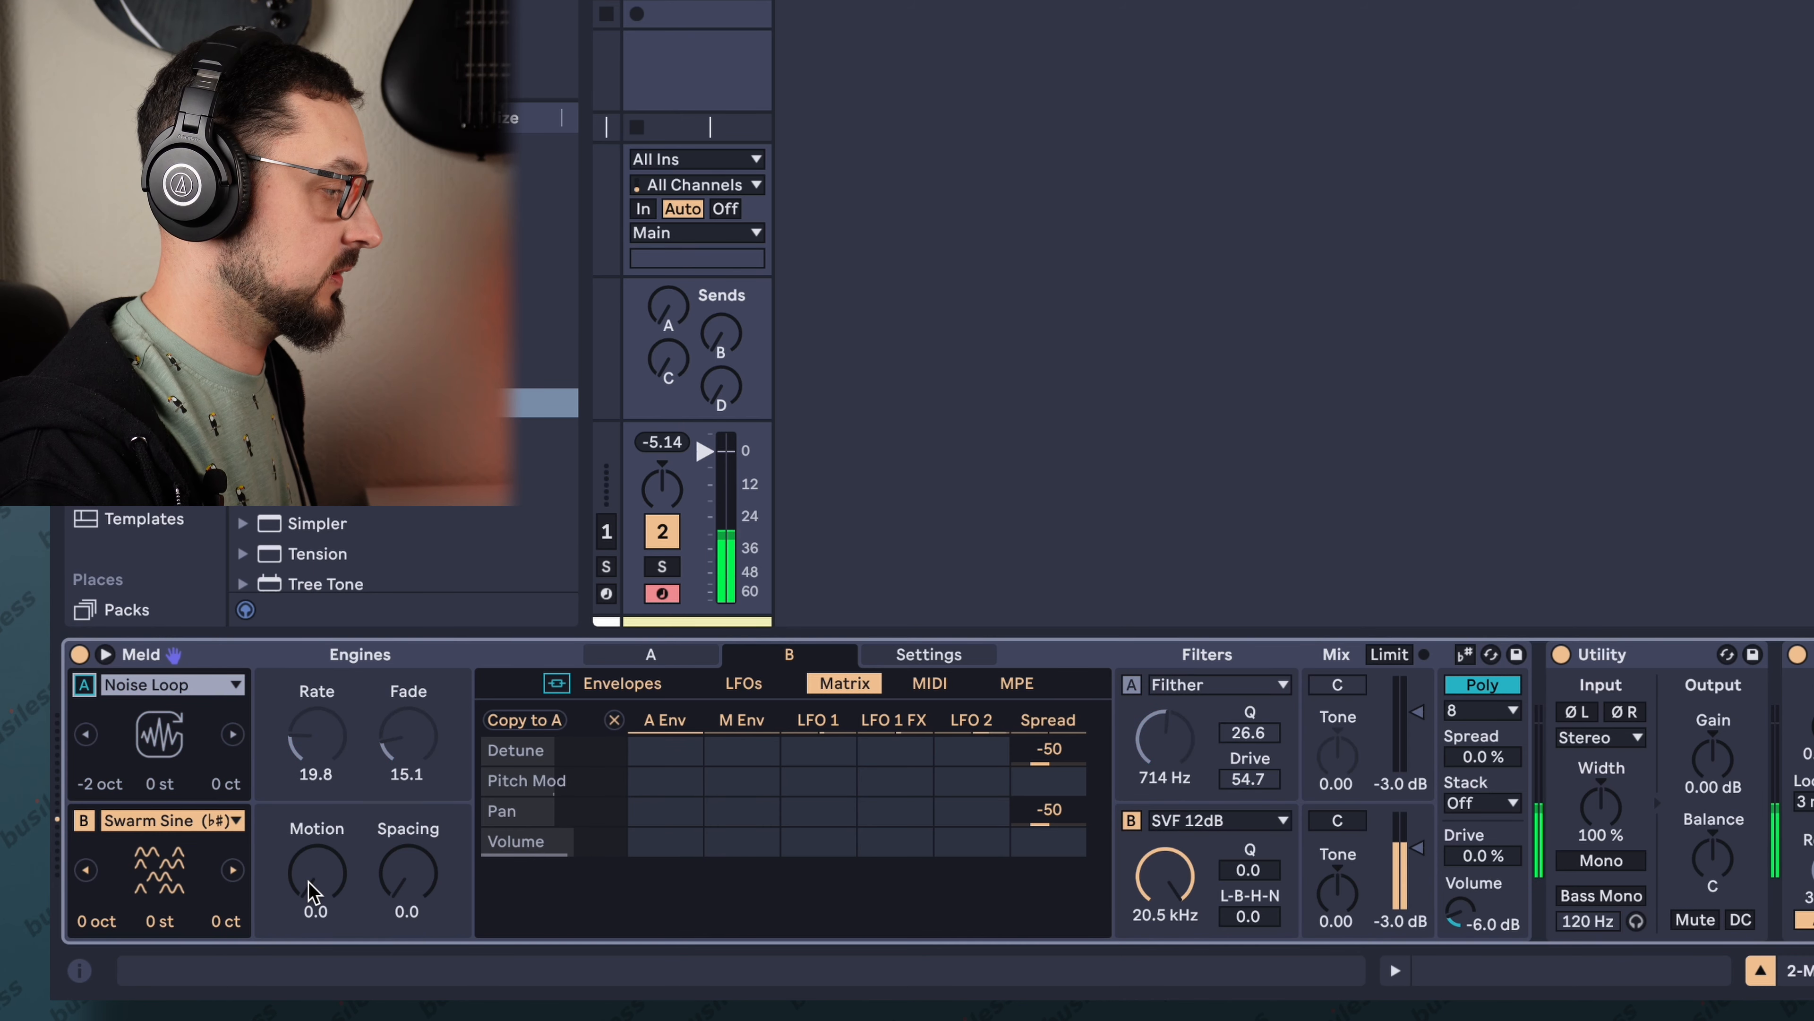
Set engine B's Swarm Sine Motion to 38.1 and Spacing to 31.7.
{"action": "left_click_drag", "start_coordinate": [307, 877], "coordinate": [307, 817]}
{"action": "left_click_drag", "start_coordinate": [408, 872], "coordinate": [408, 808]}
{"action": "left_click_drag", "start_coordinate": [346, 893], "coordinate": [316, 815]}
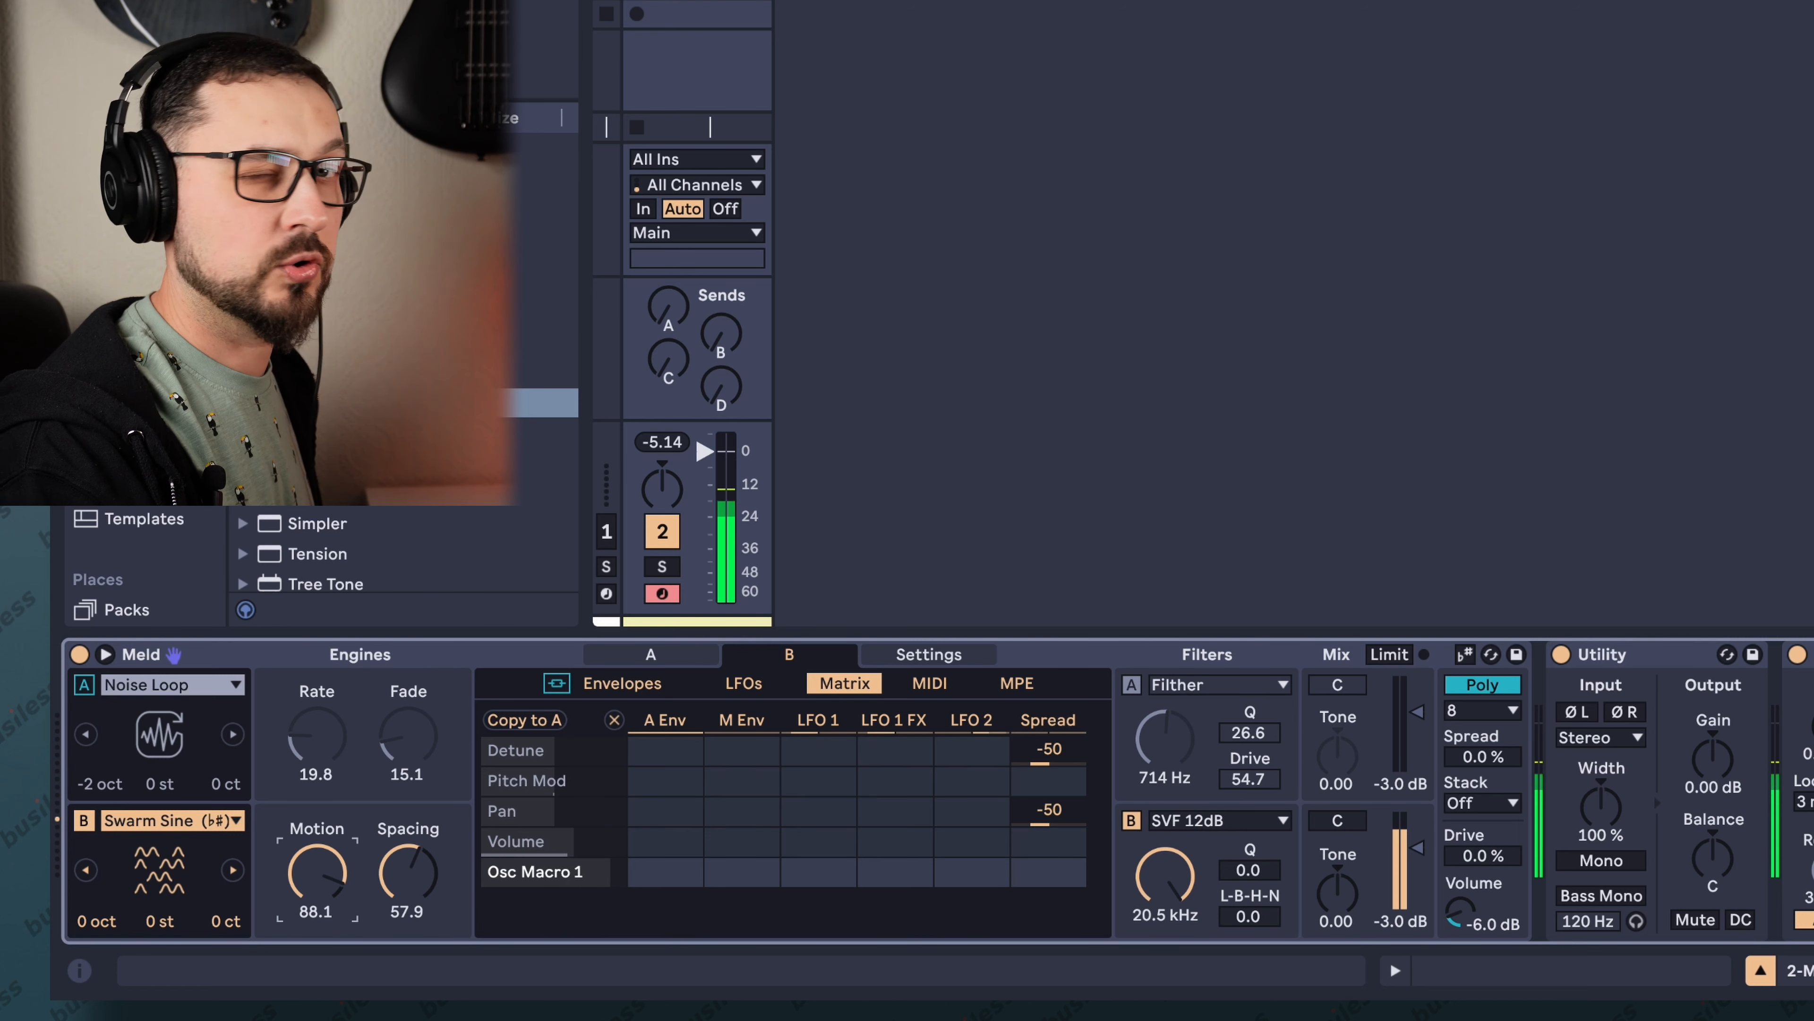
{"action": "left_click_drag", "start_coordinate": [317, 872], "coordinate": [316, 893]}
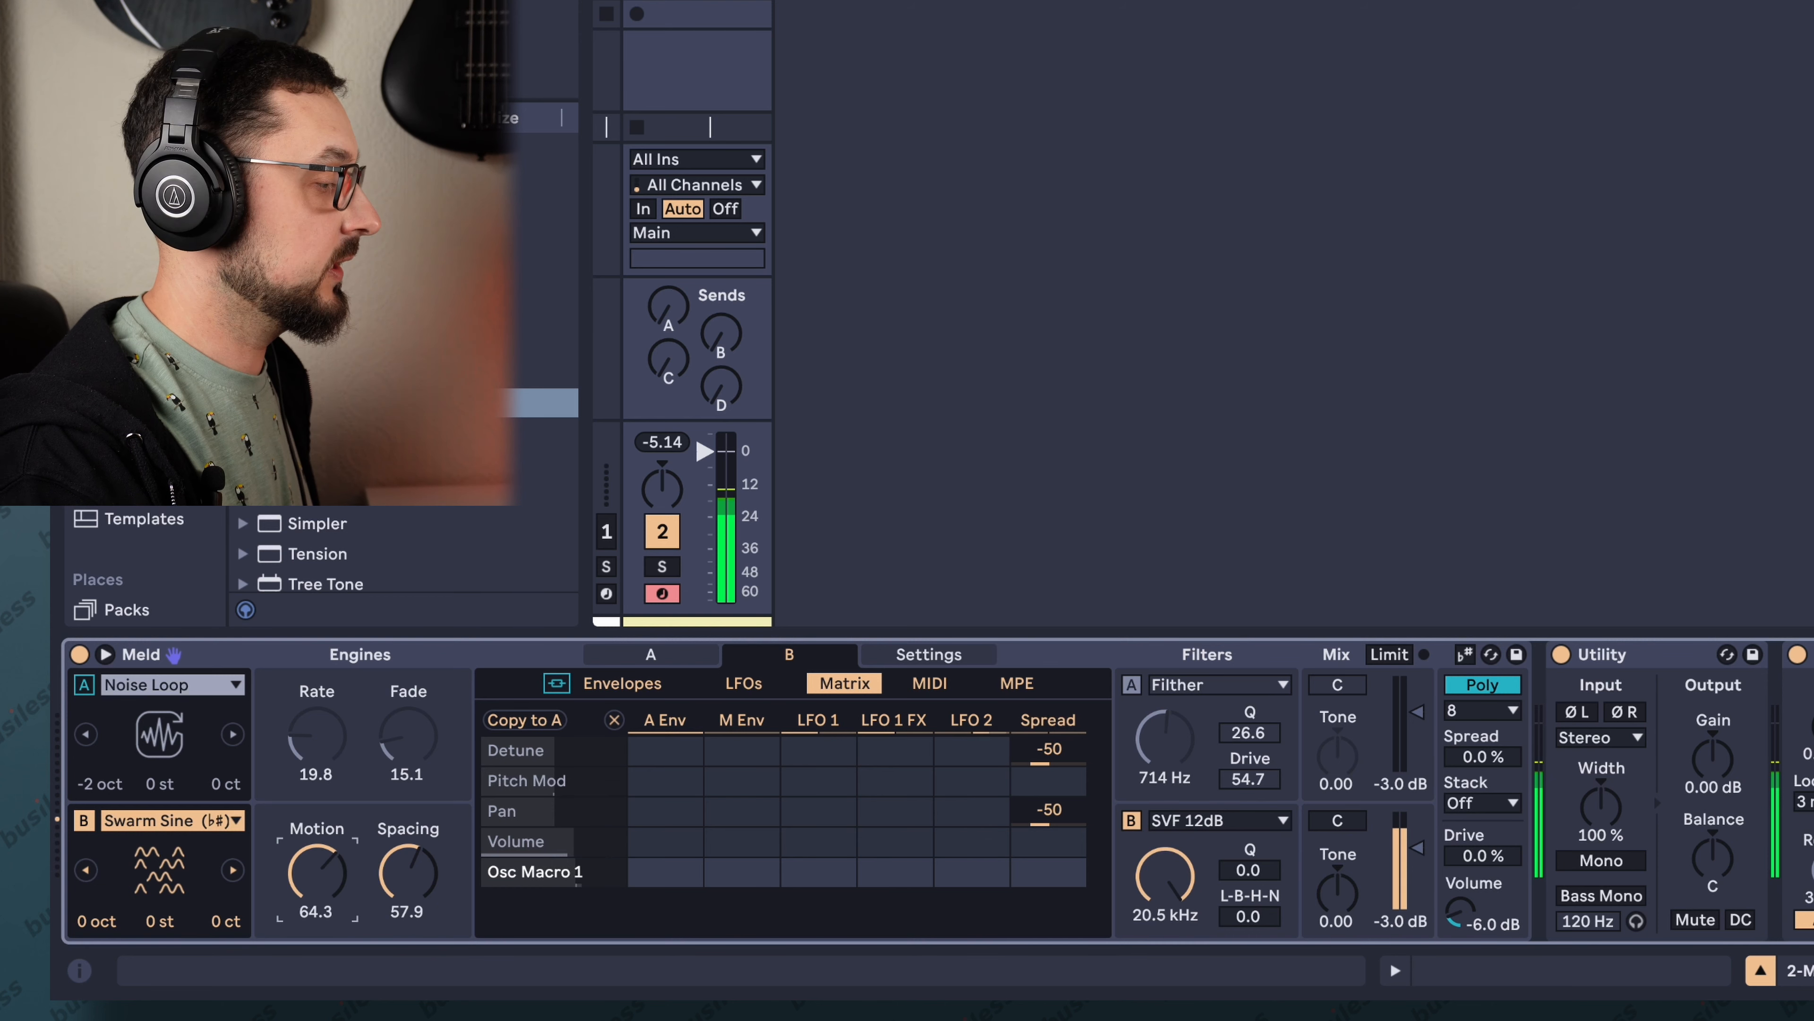
{"action": "left_click_drag", "start_coordinate": [444, 885], "coordinate": [444, 863]}
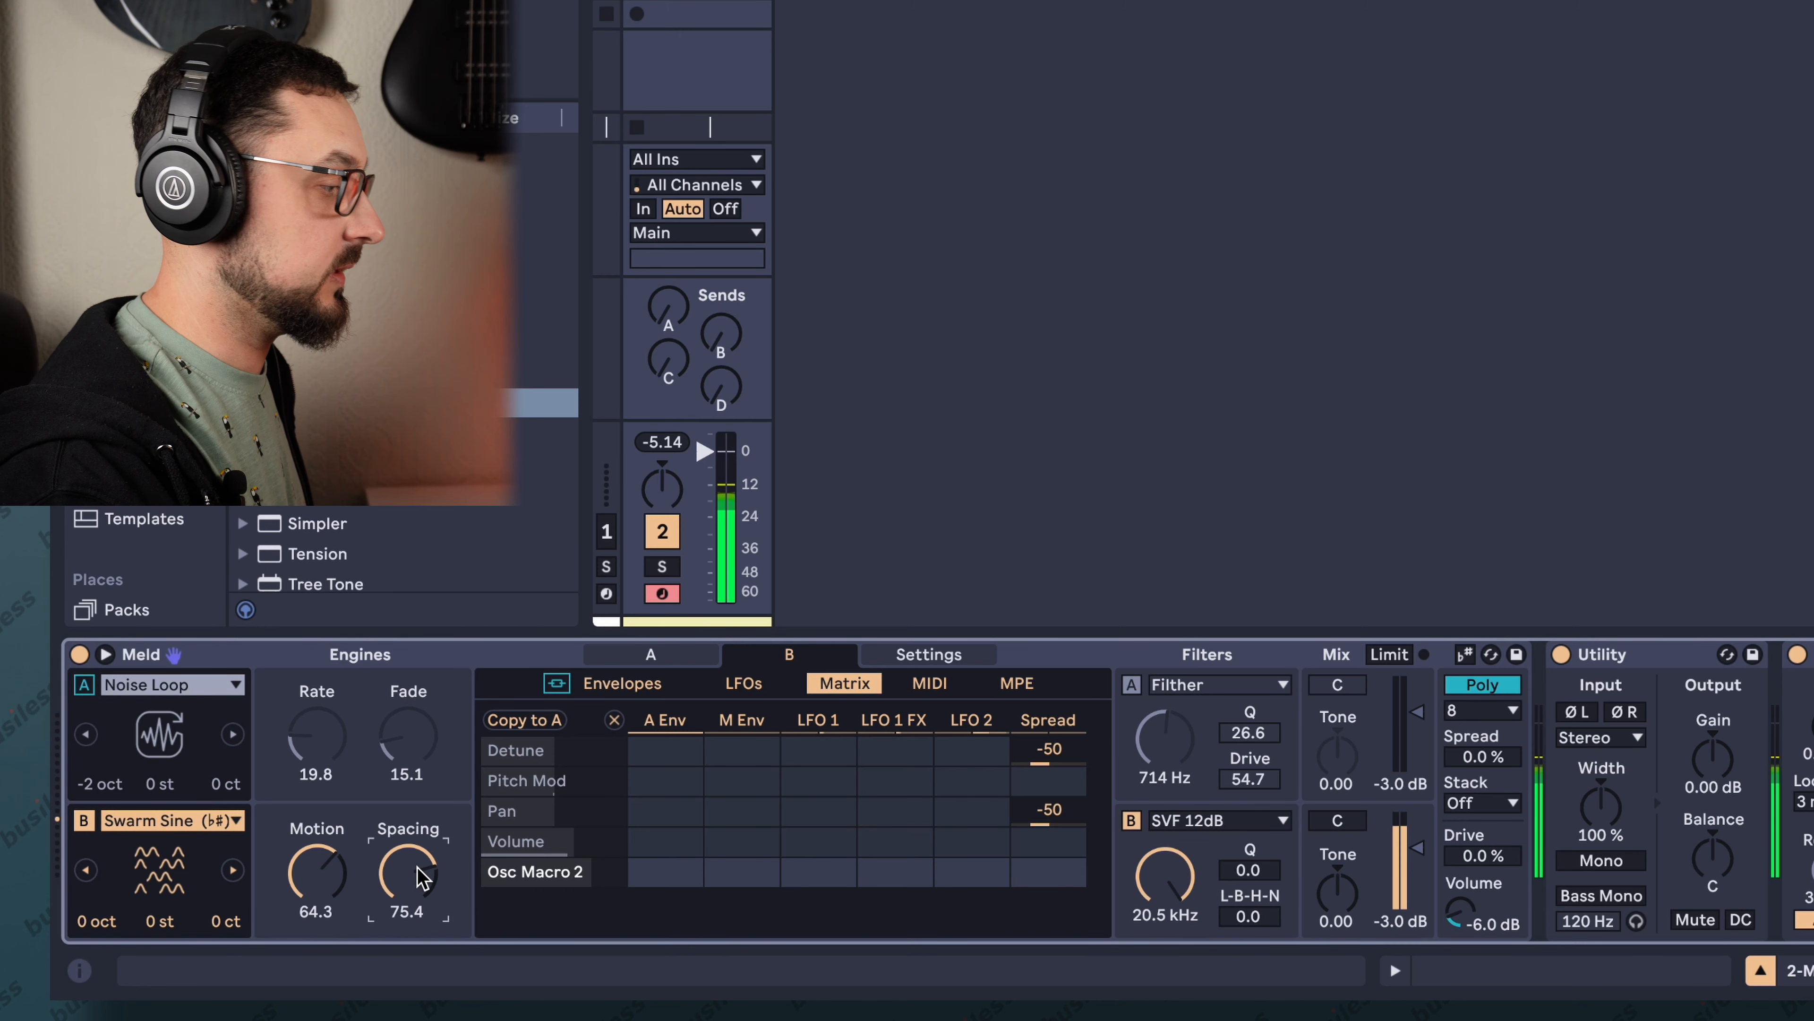
{"action": "mouse_move", "coordinate": [421, 878]}
{"action": "left_mouse_down"}
{"action": "mouse_move", "coordinate": [422, 965]}
{"action": "mouse_move", "coordinate": [425, 881]}
{"action": "left_mouse_up"}
{"action": "left_click_drag", "start_coordinate": [313, 877], "coordinate": [313, 899]}
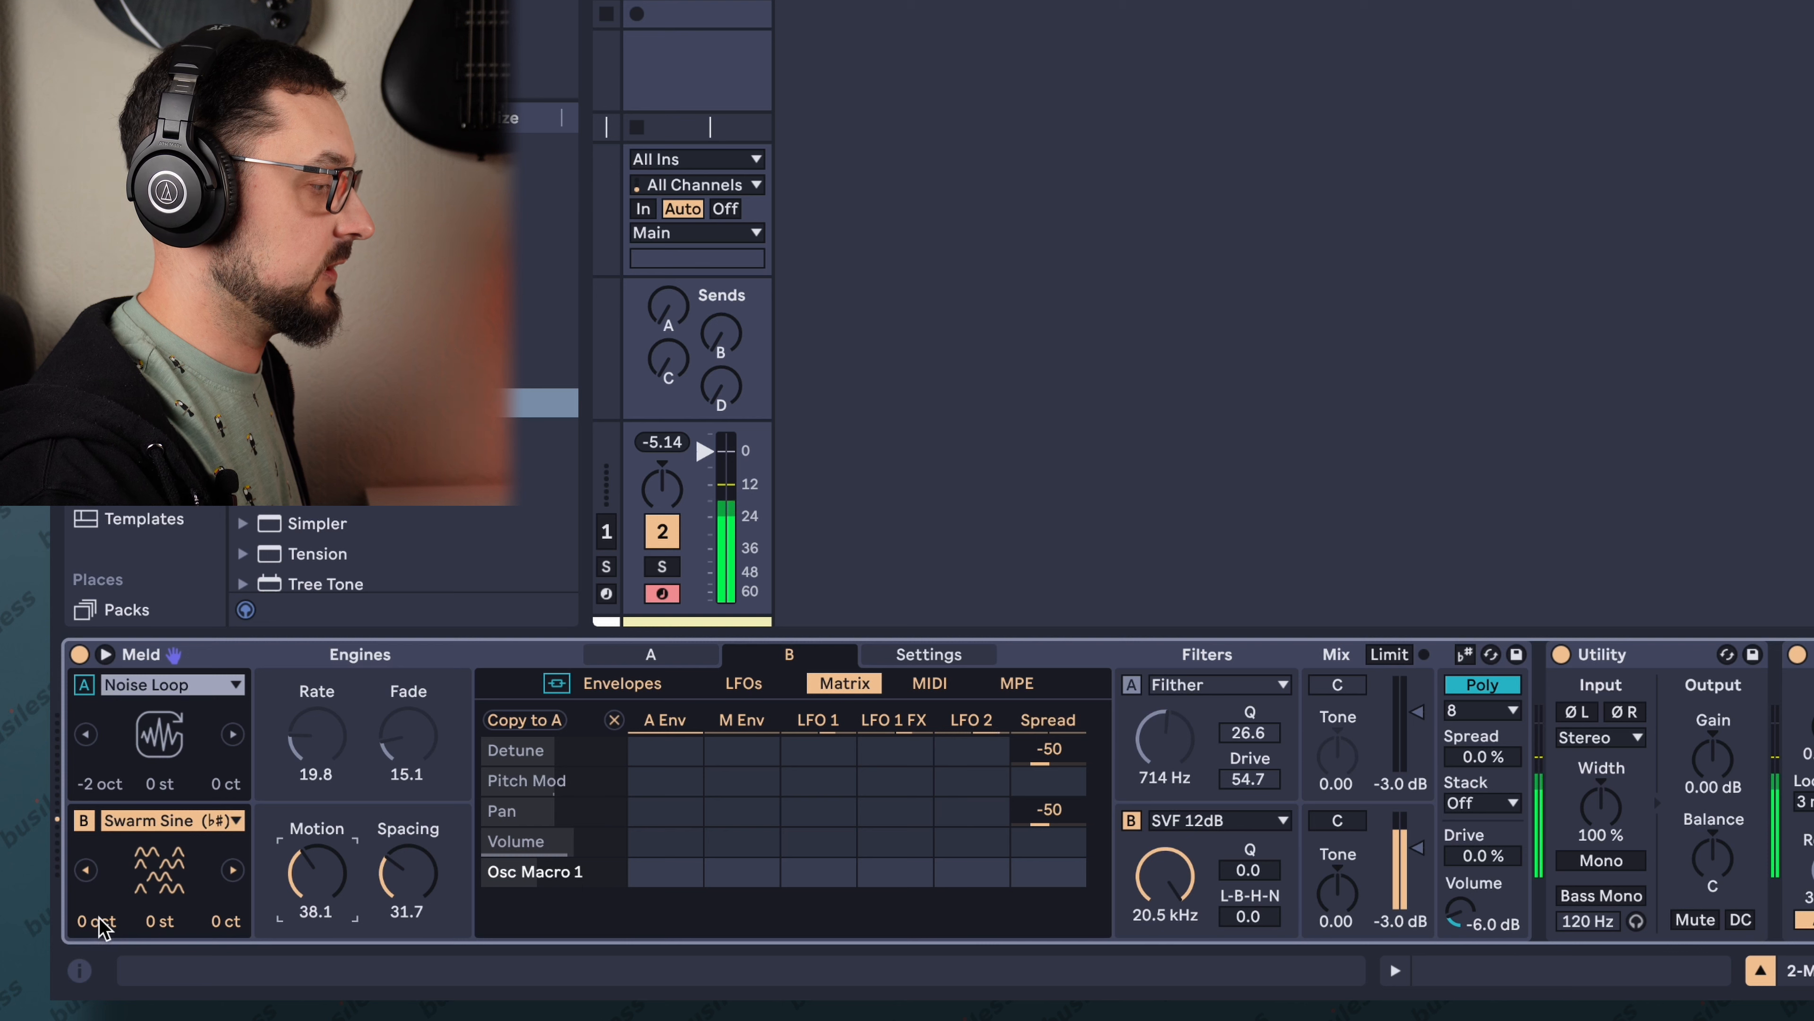
Transpose engine B to -2 octaves with a 6 ct detune, and switch engine A back on.
{"action": "left_click_drag", "start_coordinate": [100, 922], "coordinate": [100, 933]}
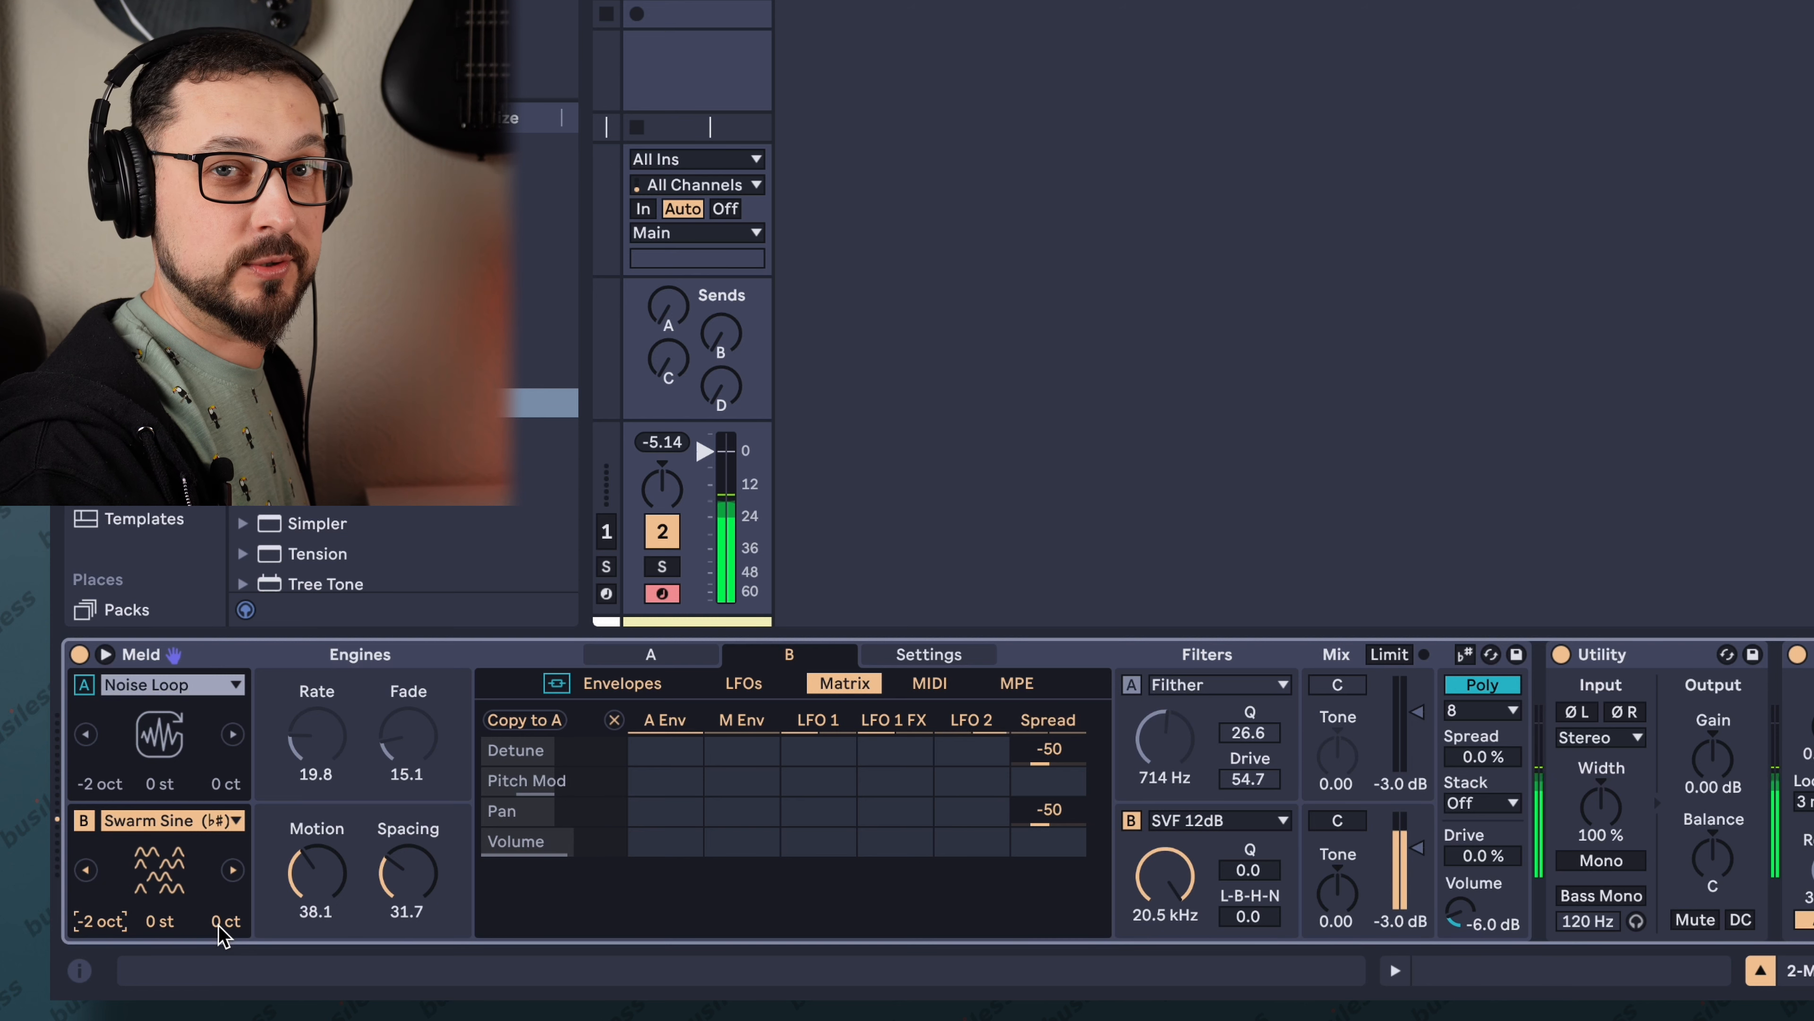
{"action": "left_click_drag", "start_coordinate": [223, 933], "coordinate": [223, 912]}
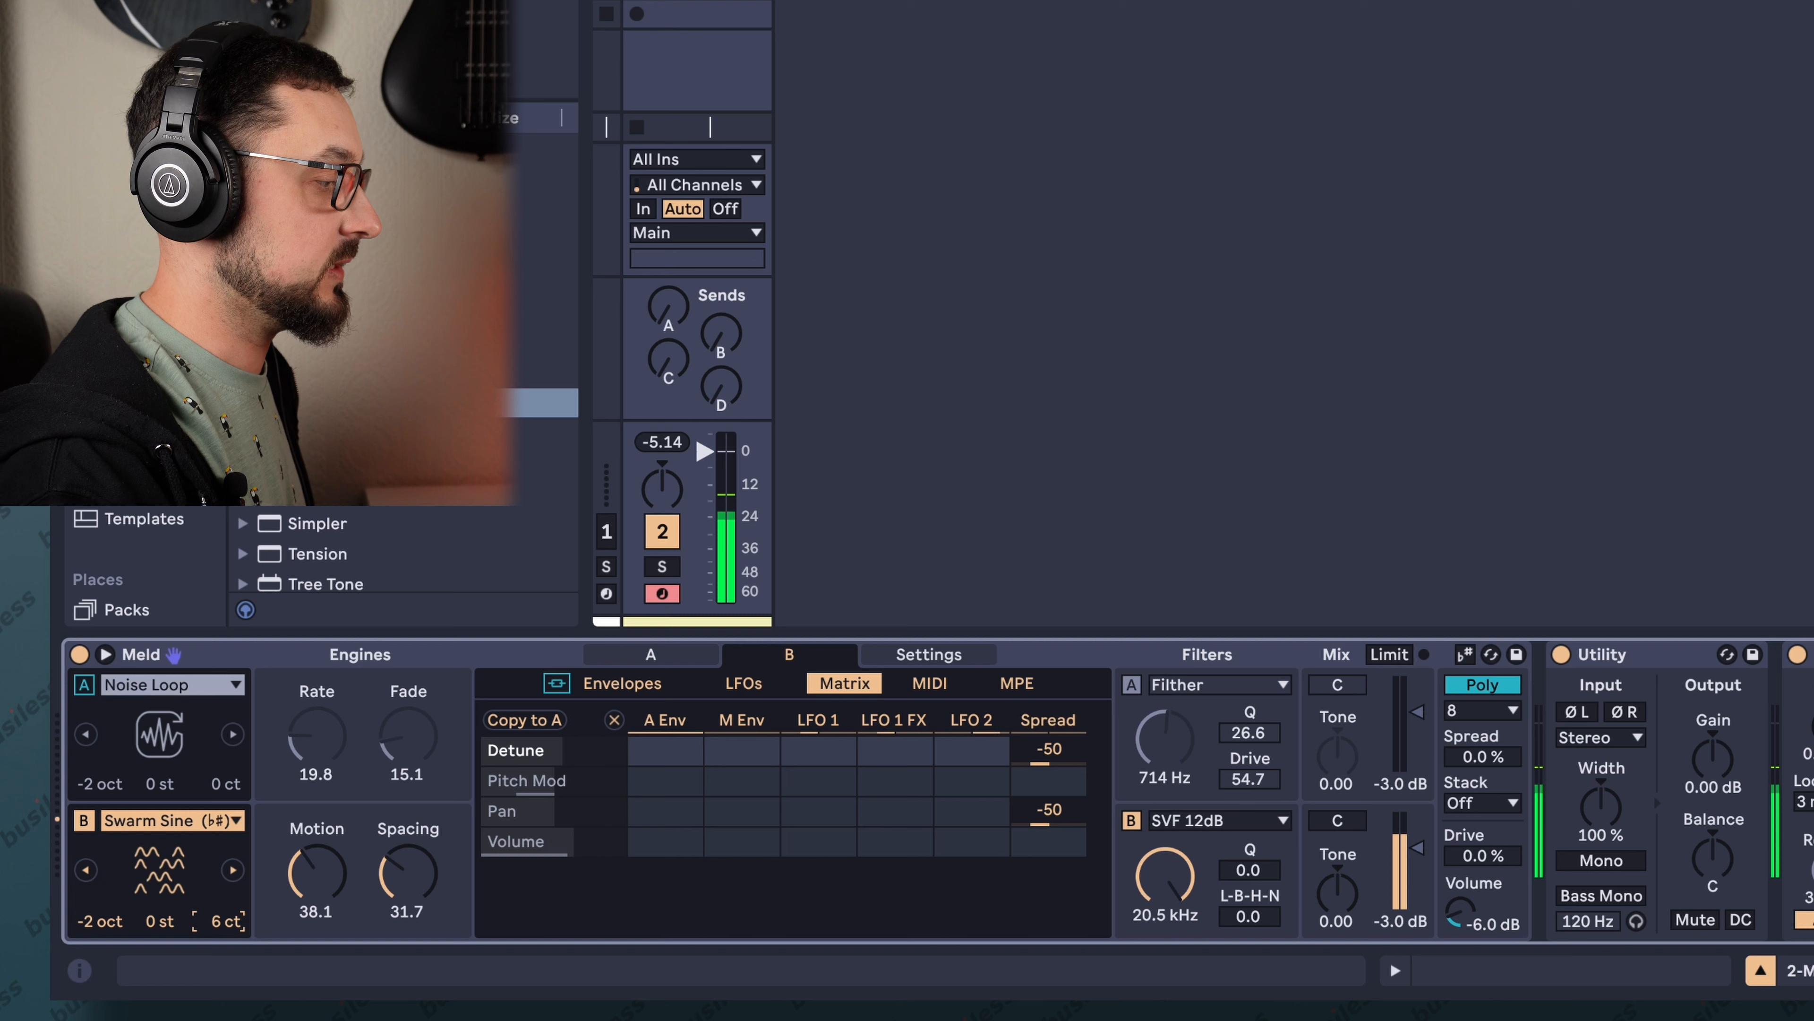
{"action": "left_click", "coordinate": [84, 686]}
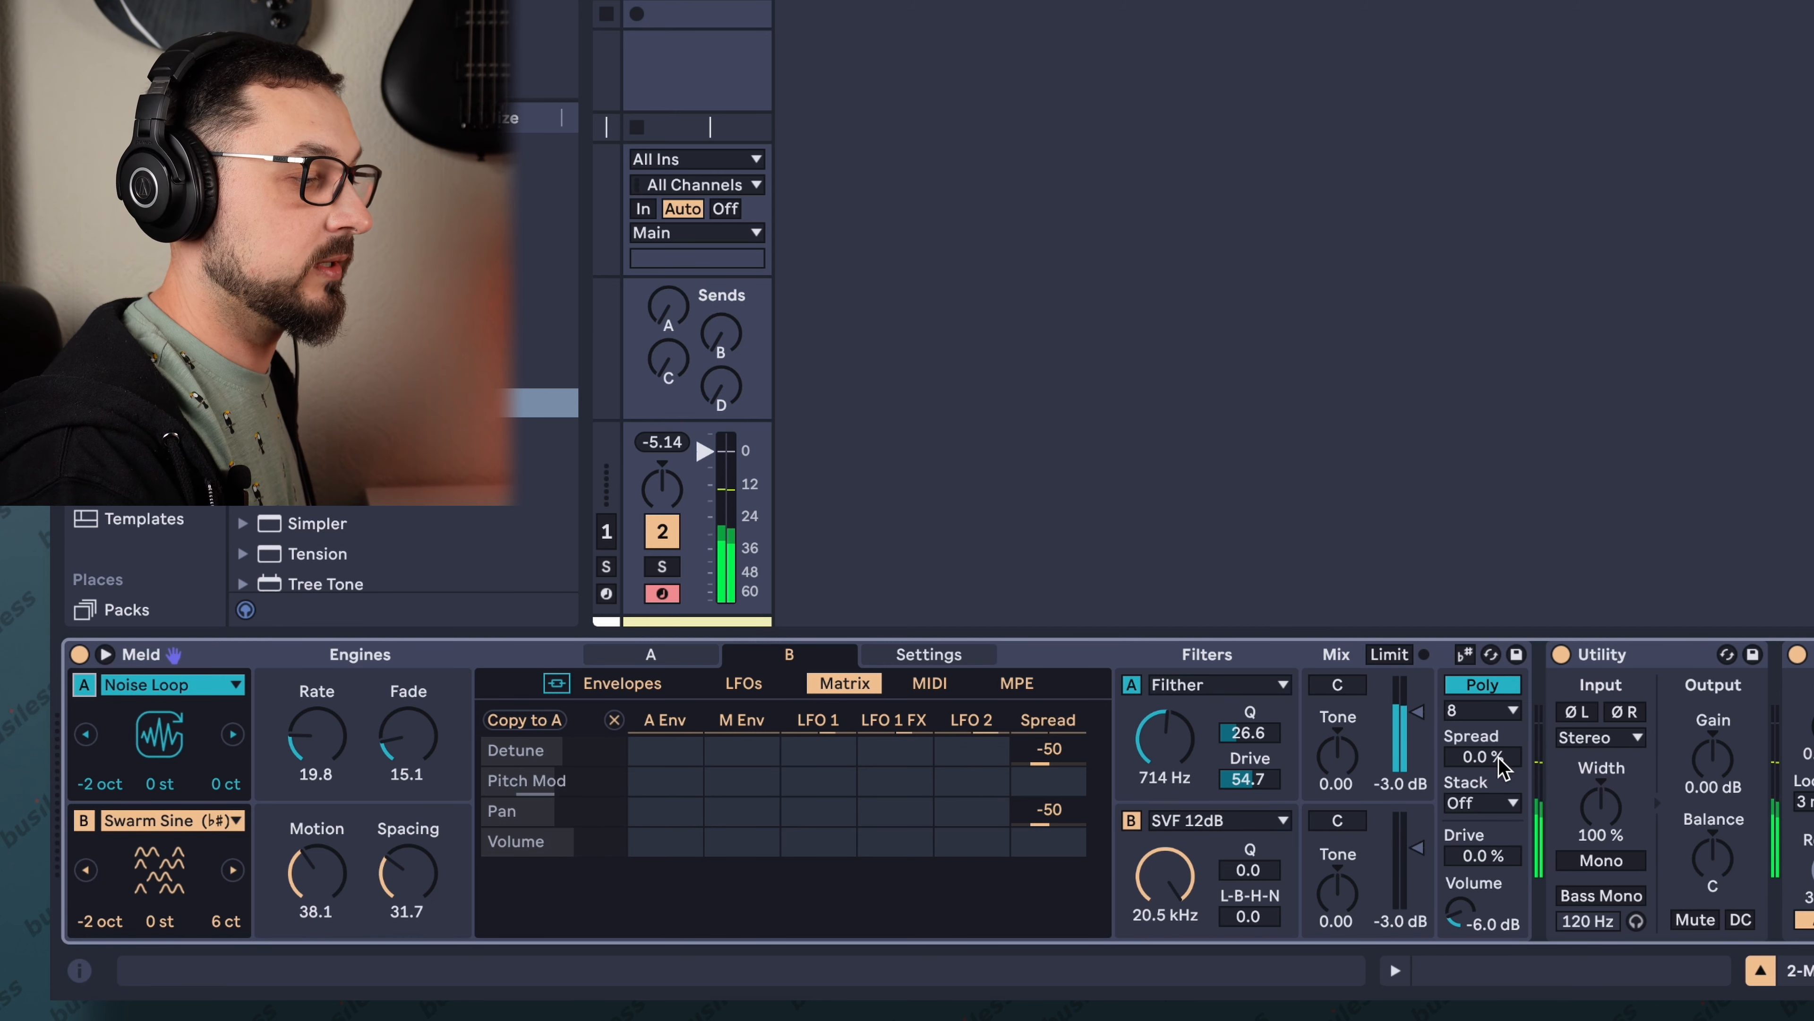
Set the synth's global voice Spread to 46 %, Stack to 3 and Drive to 21 %.
{"action": "mouse_move", "coordinate": [1500, 768]}
{"action": "left_mouse_down"}
{"action": "mouse_move", "coordinate": [1500, 715]}
{"action": "mouse_move", "coordinate": [1504, 766]}
{"action": "left_mouse_up"}
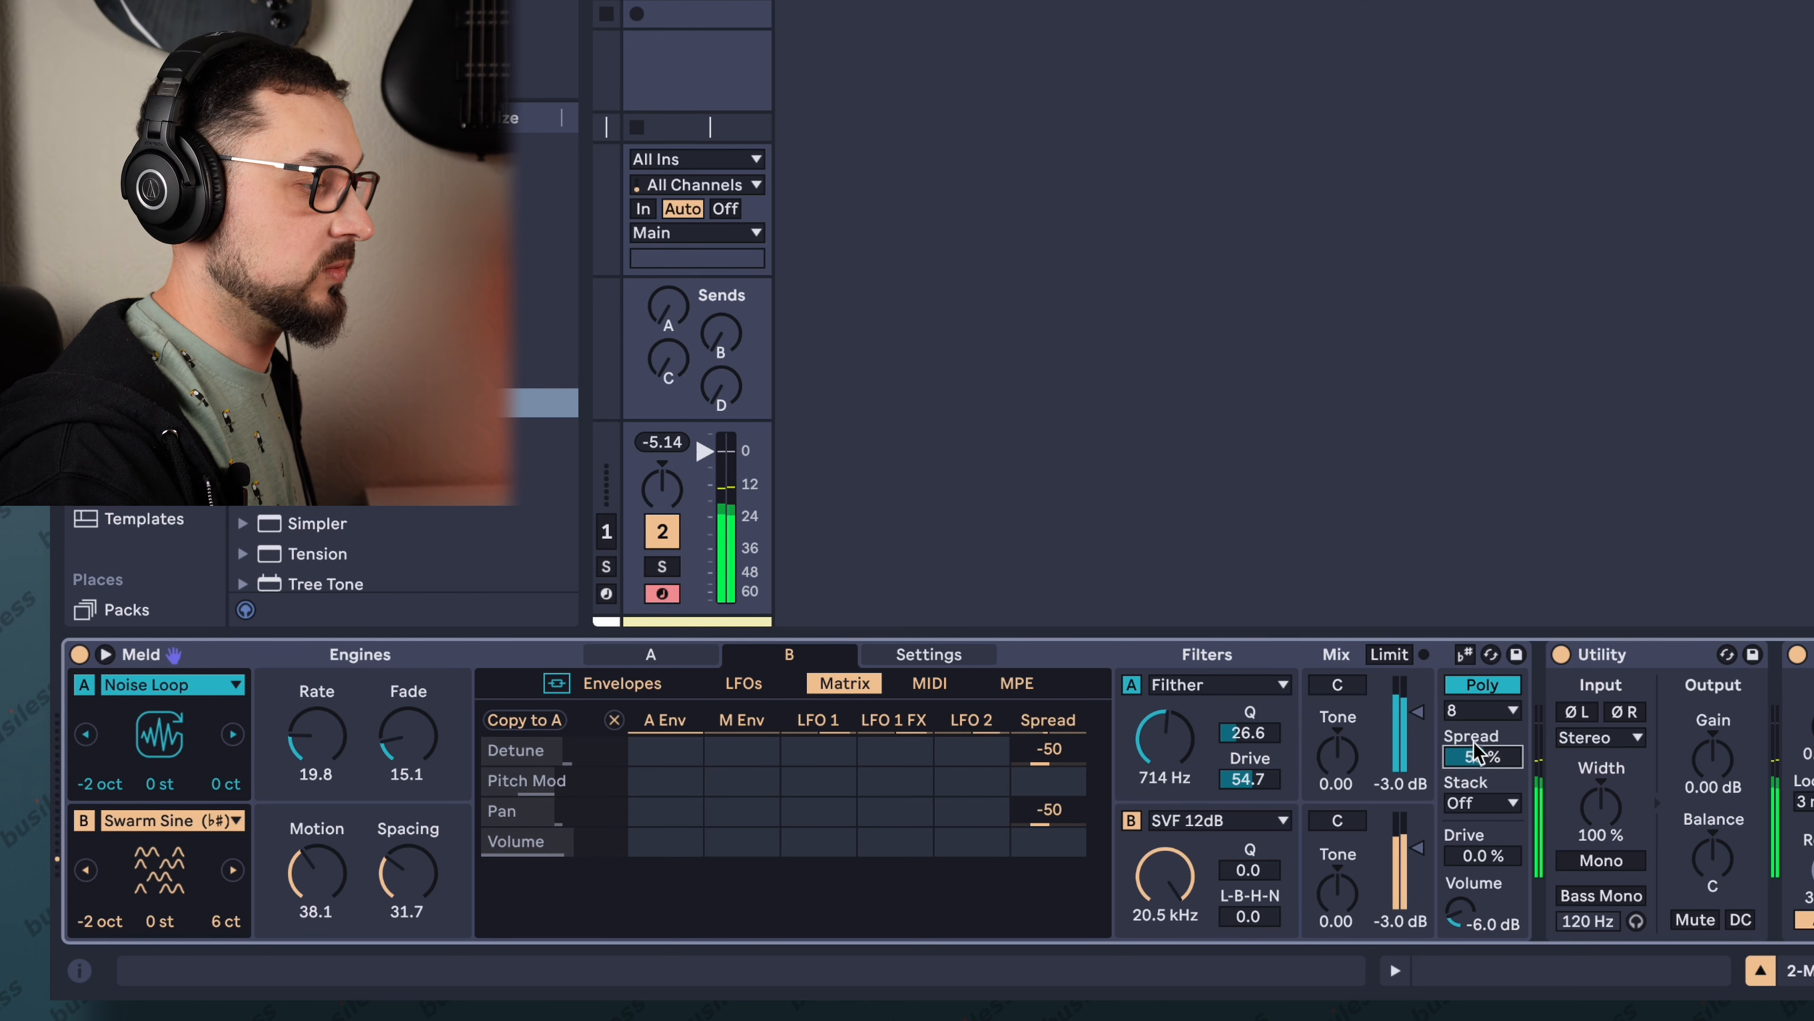
{"action": "left_click", "coordinate": [1482, 802]}
{"action": "left_click", "coordinate": [1477, 851]}
{"action": "left_click_drag", "start_coordinate": [1482, 856], "coordinate": [1483, 841]}
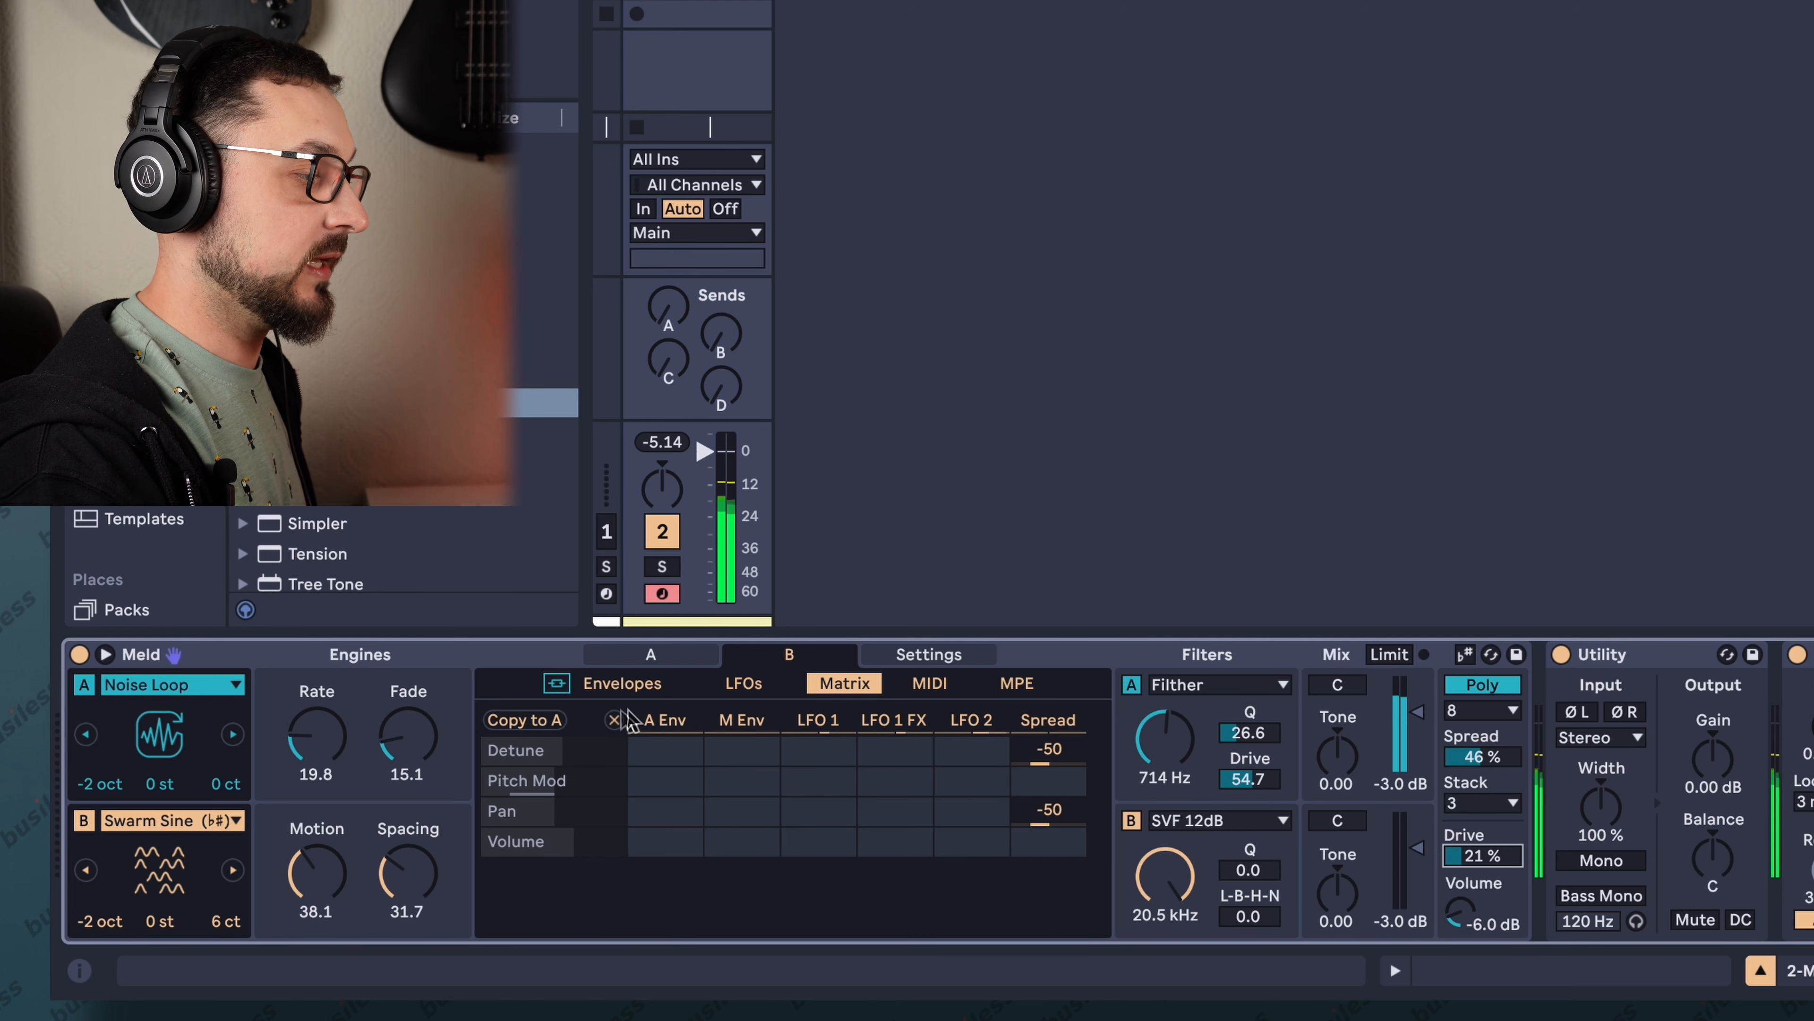
Shape engine B's amp envelope with attack 3.38 s, decay 3.19 s, sustain -3.6 dB and release 11.6 s.
{"action": "left_click", "coordinate": [741, 685]}
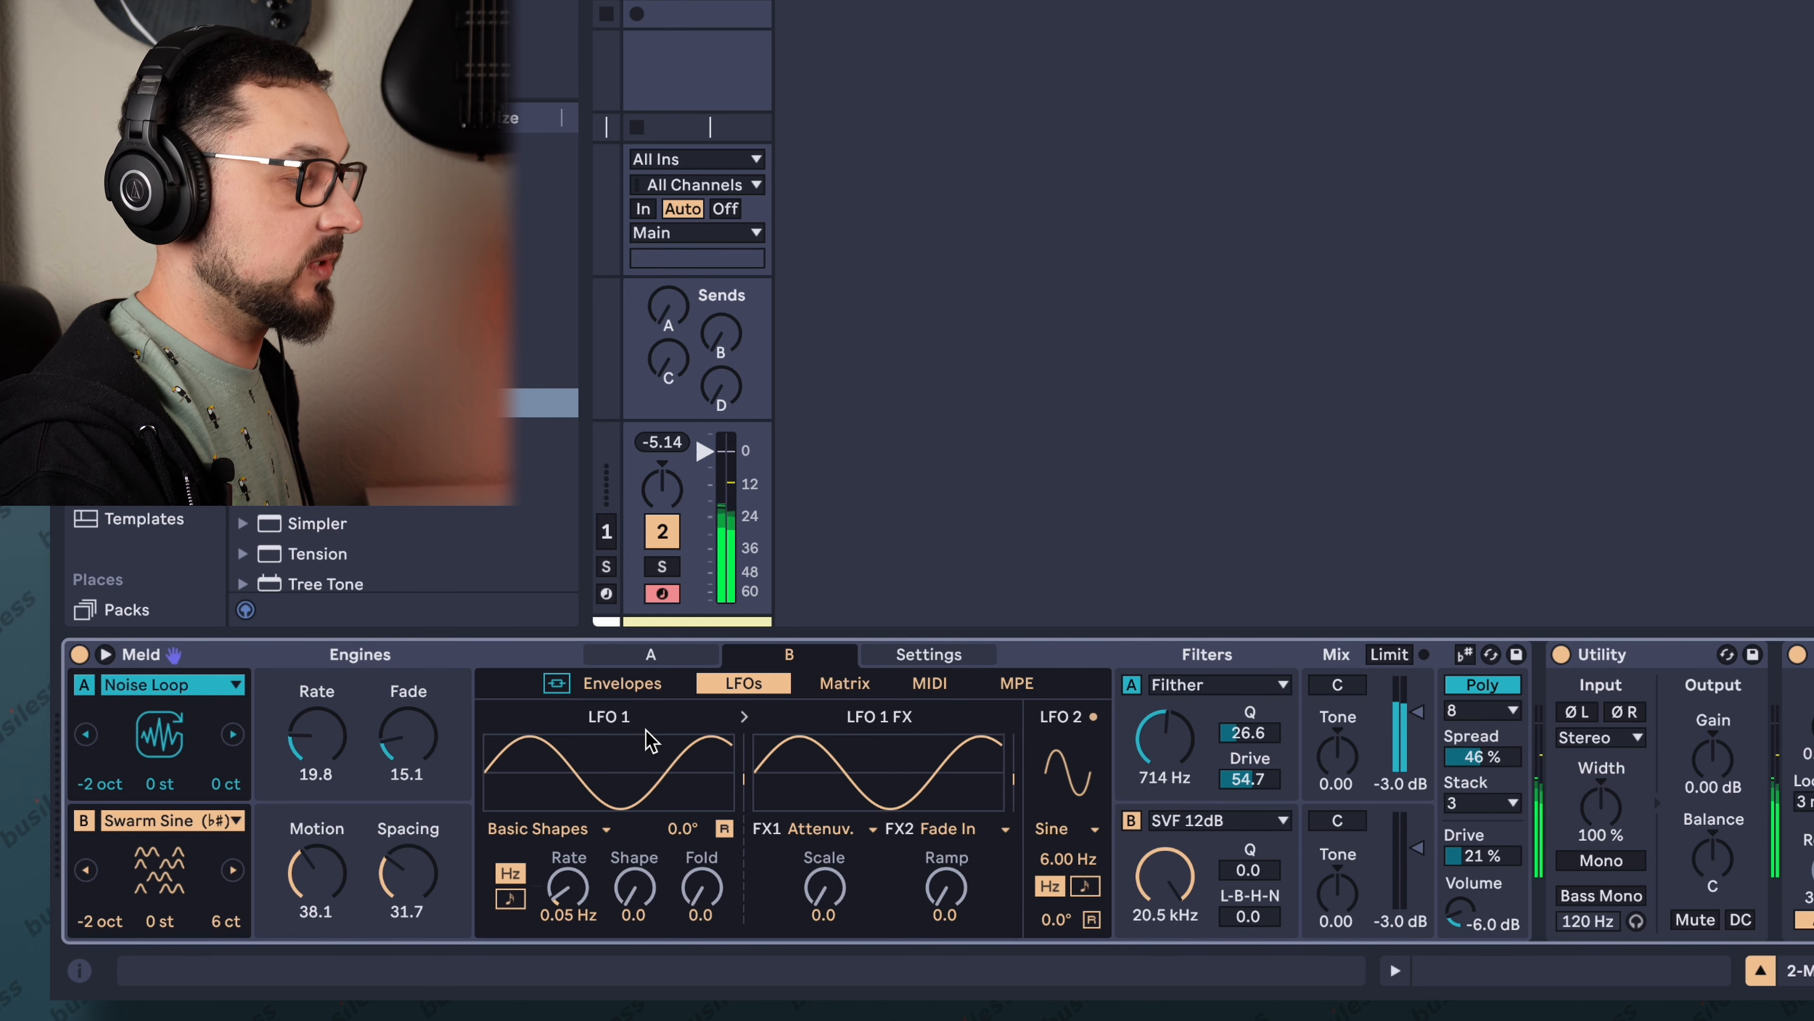
{"action": "left_click", "coordinate": [621, 684]}
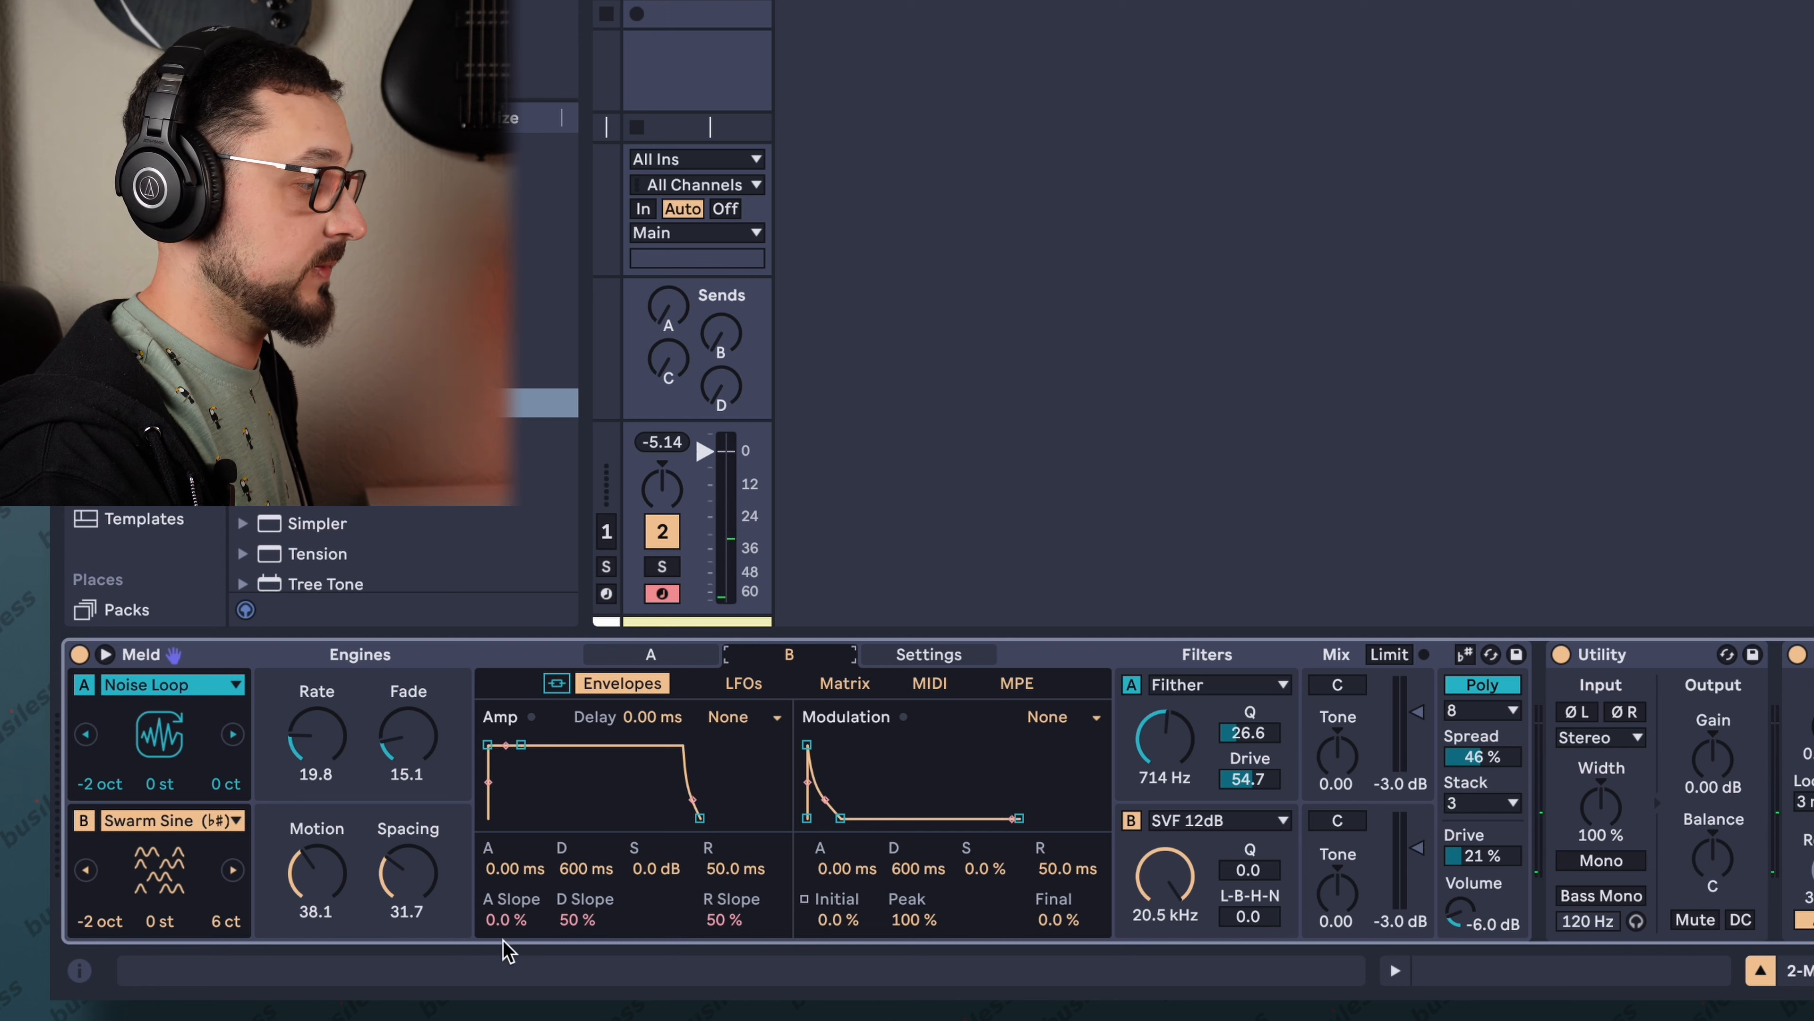
{"action": "left_click_drag", "start_coordinate": [508, 874], "coordinate": [508, 736]}
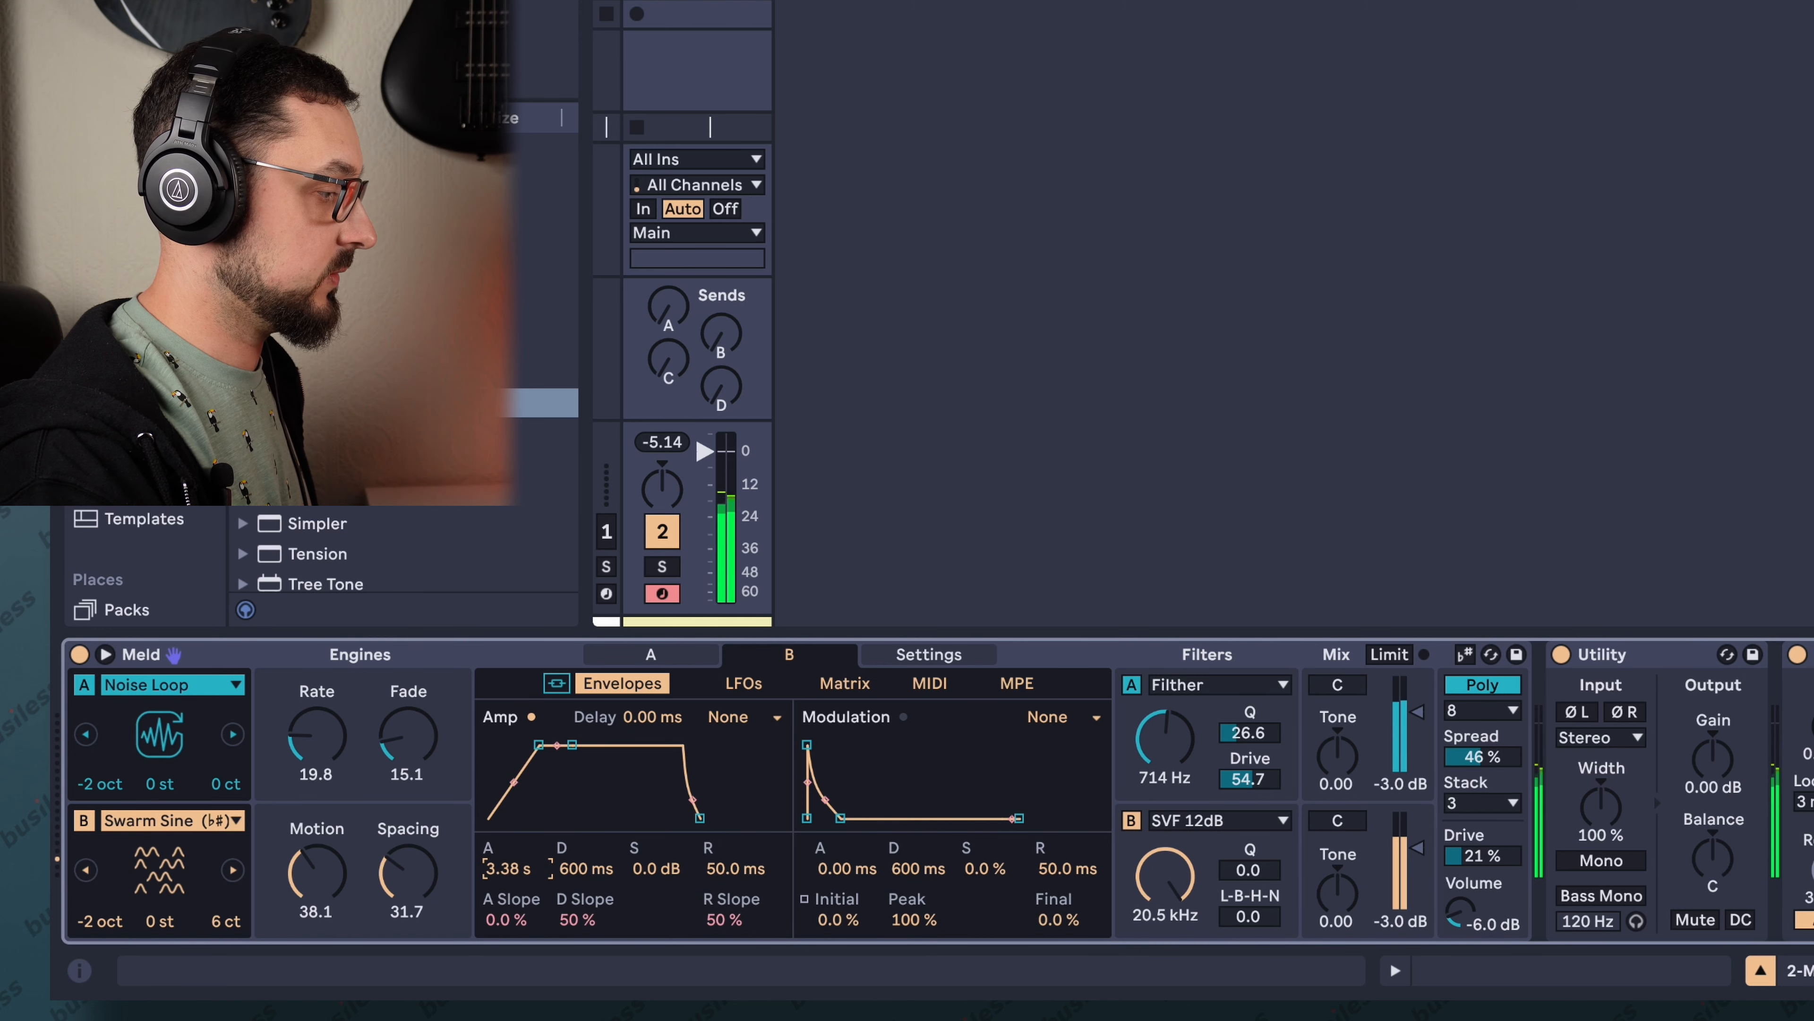
{"action": "left_click_drag", "start_coordinate": [743, 873], "coordinate": [742, 764]}
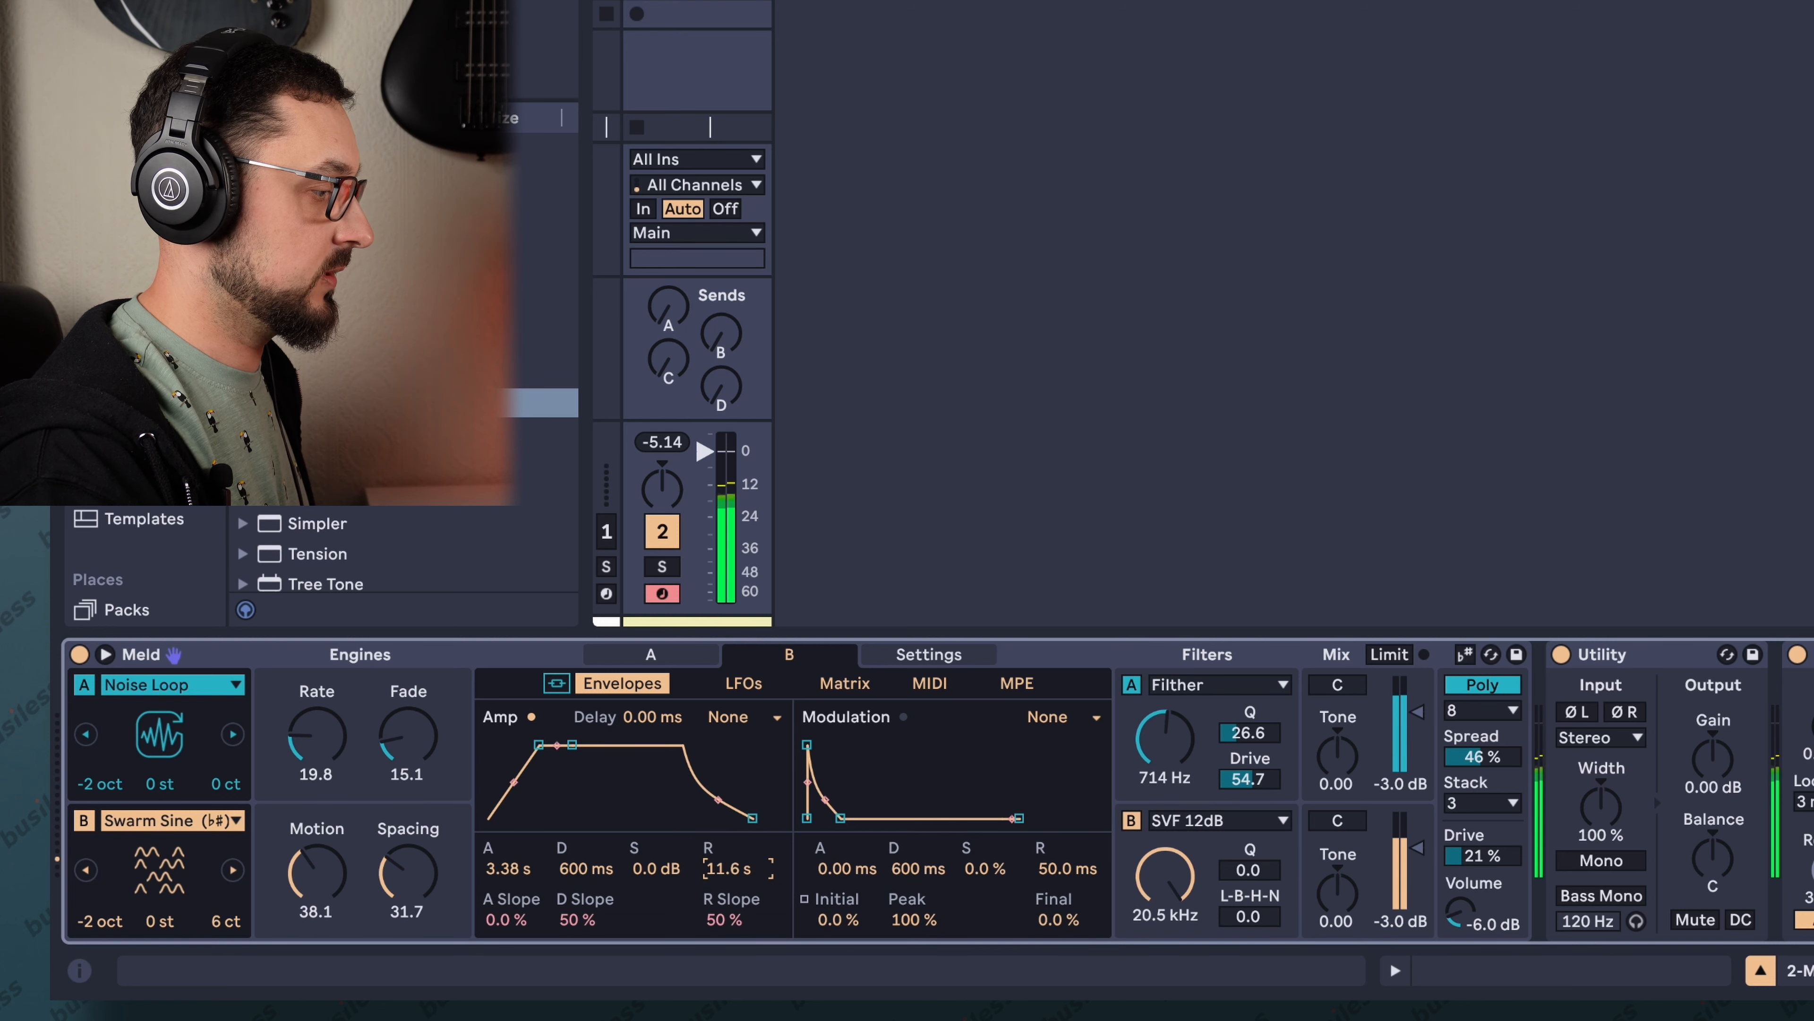
{"action": "left_click_drag", "start_coordinate": [655, 868], "coordinate": [608, 836]}
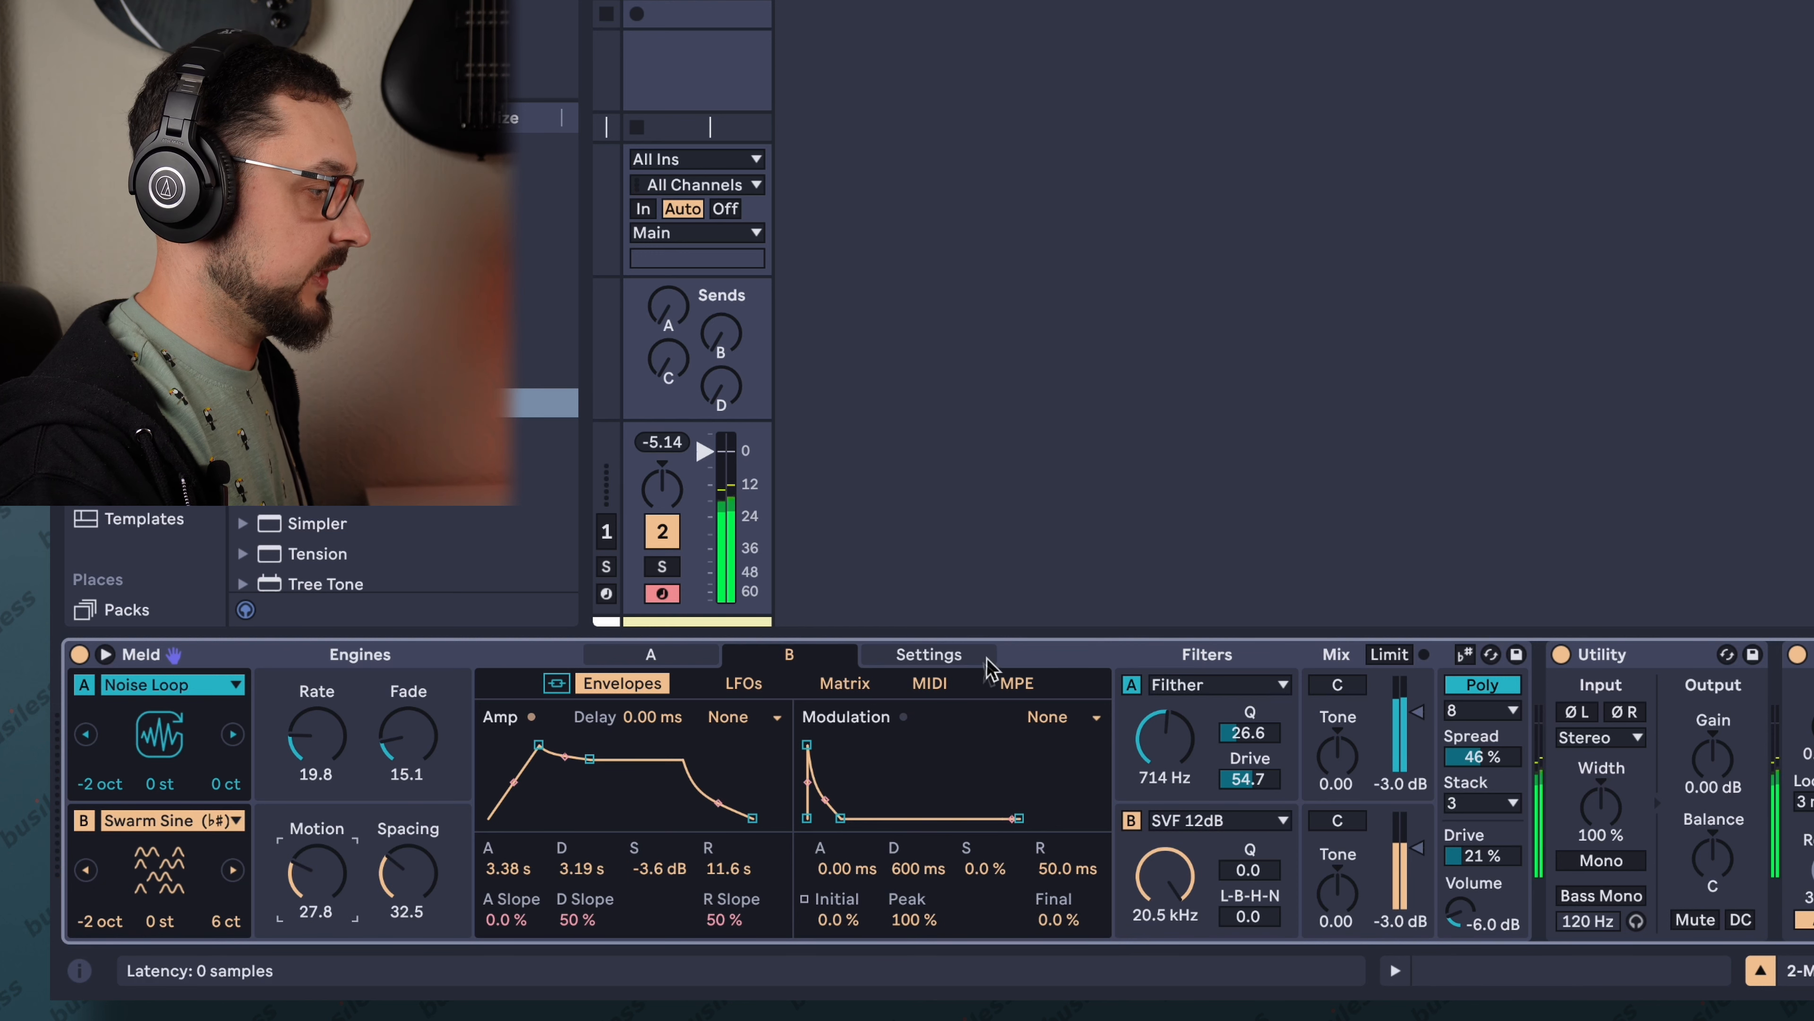
Modulate engine B's Osc Macro 1 (Motion) from LFO 1 by 16 and Osc Macro 2 (Spacing) from LFO 1 FX by -6.2.
{"action": "left_click", "coordinate": [843, 685]}
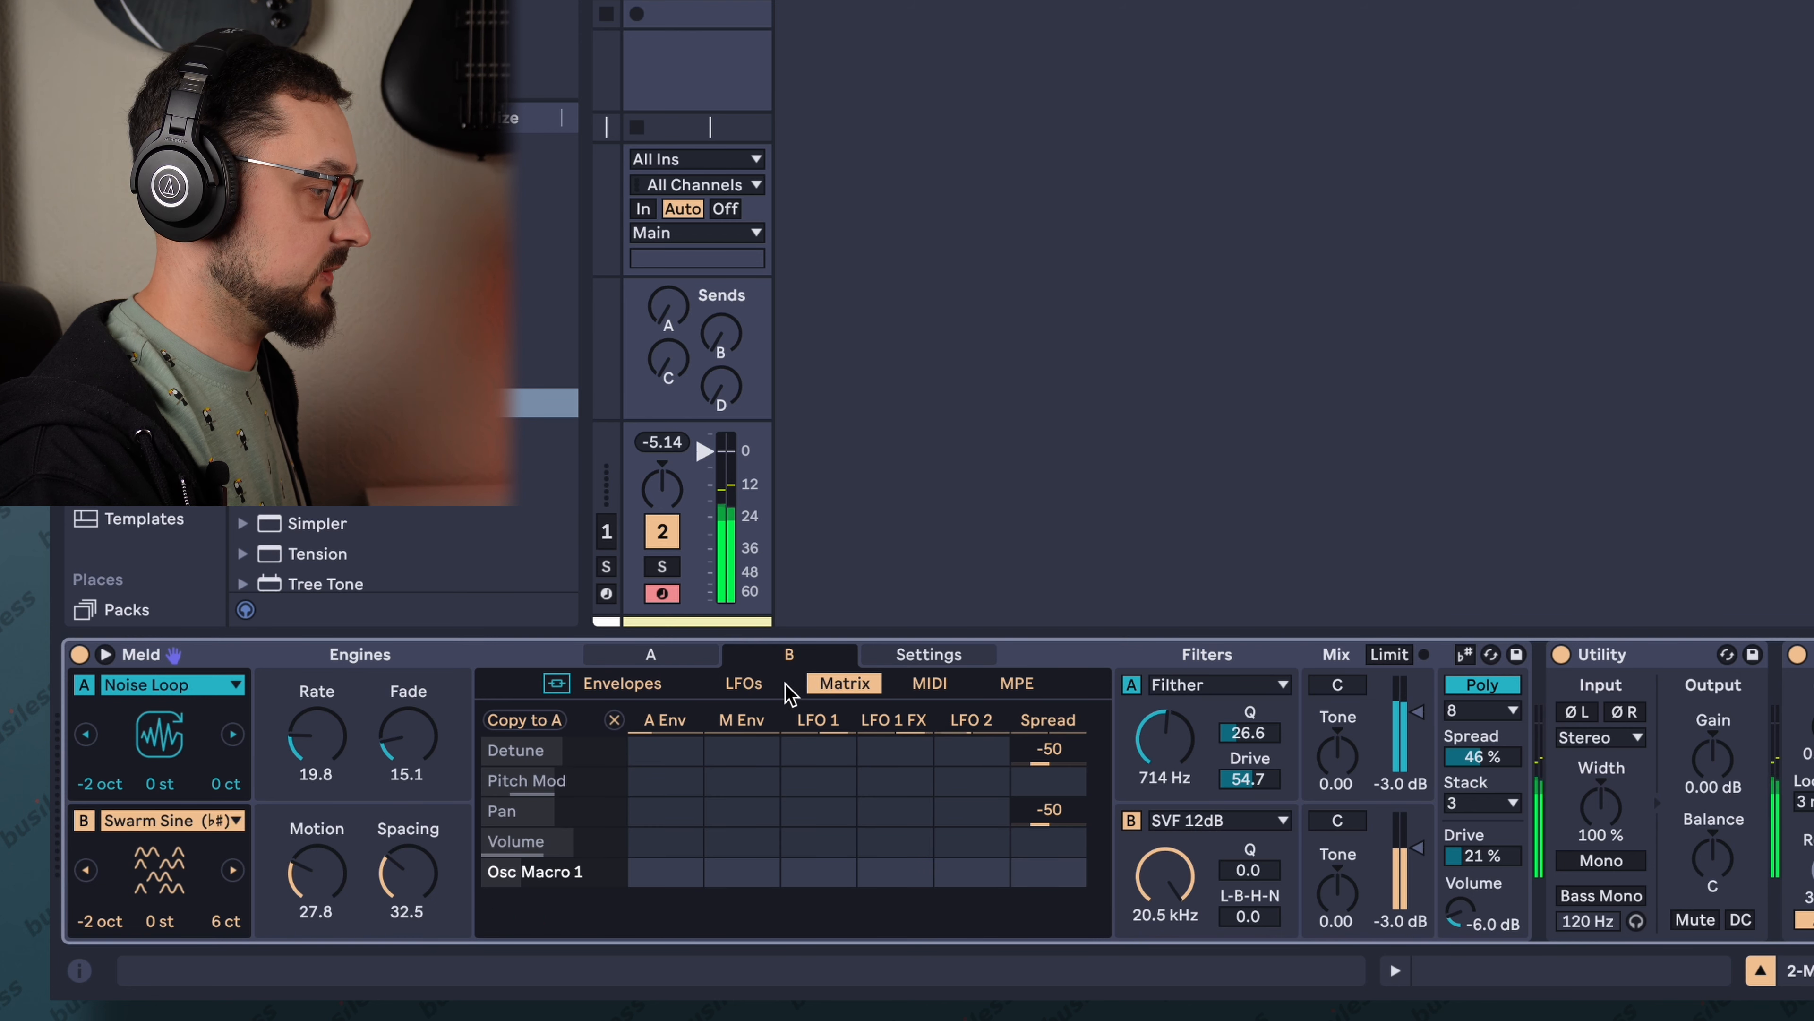
{"action": "left_click", "coordinate": [822, 724]}
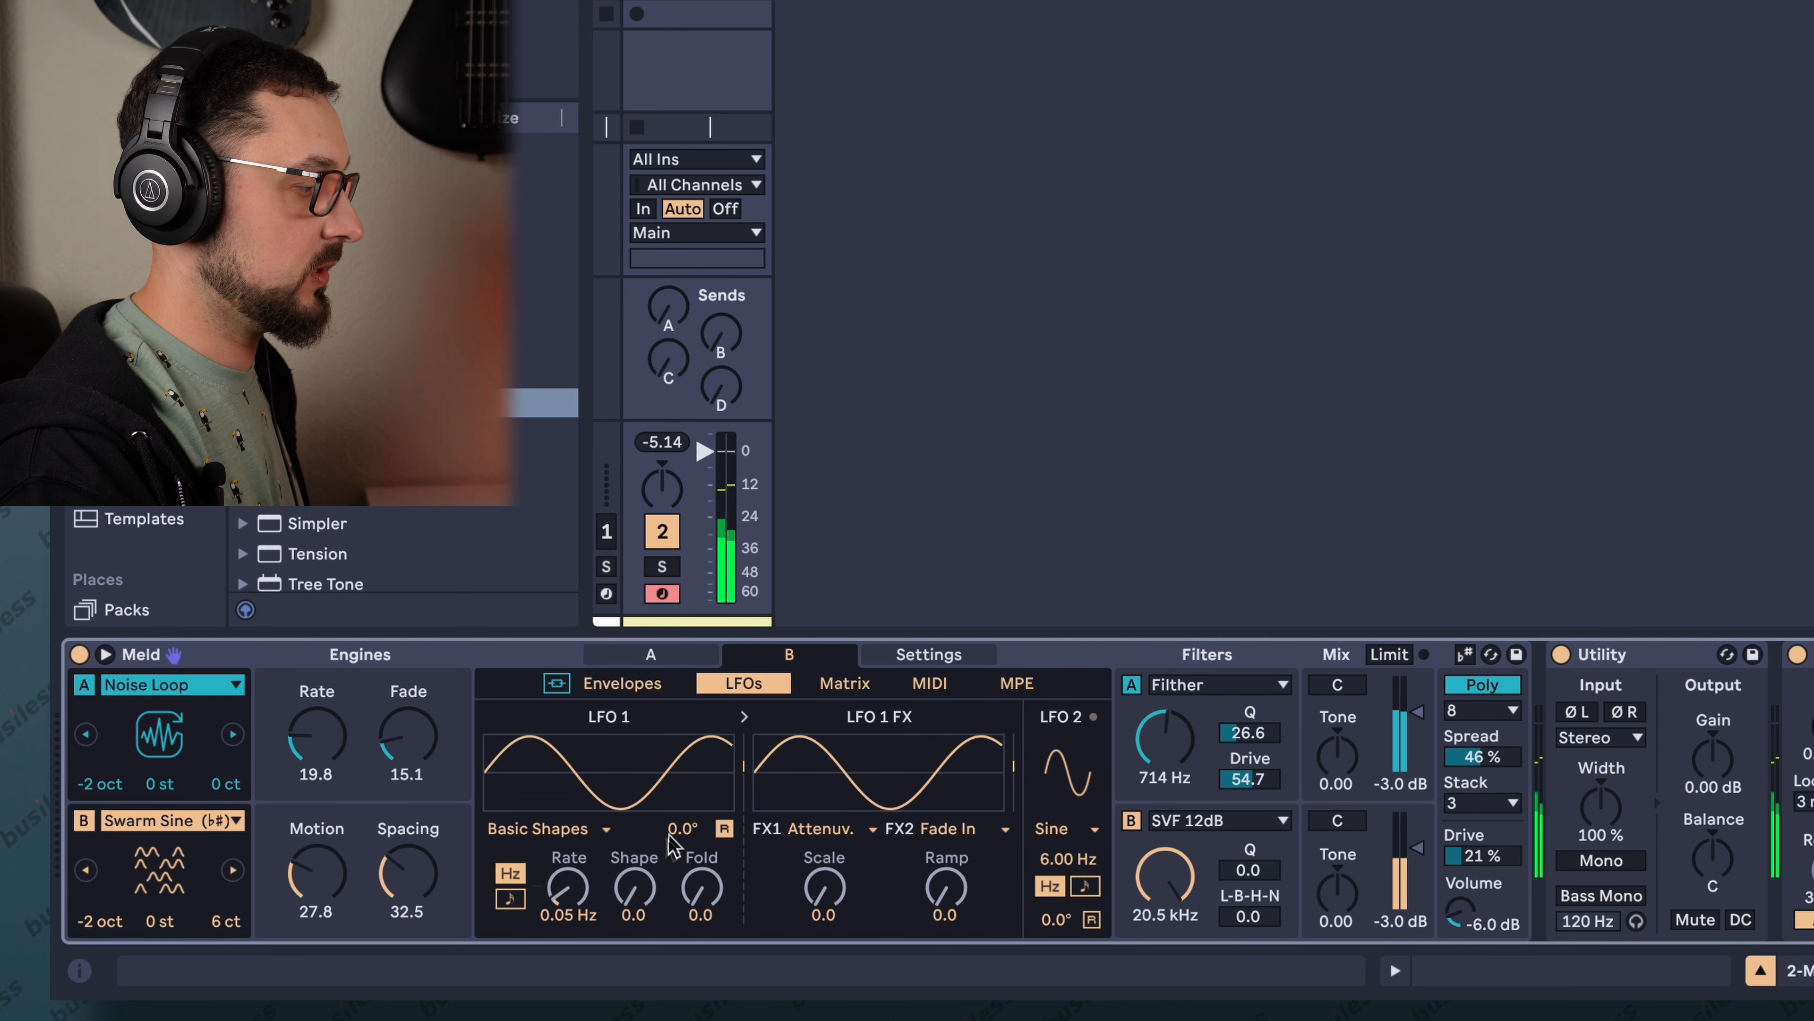
{"action": "left_click", "coordinate": [827, 687]}
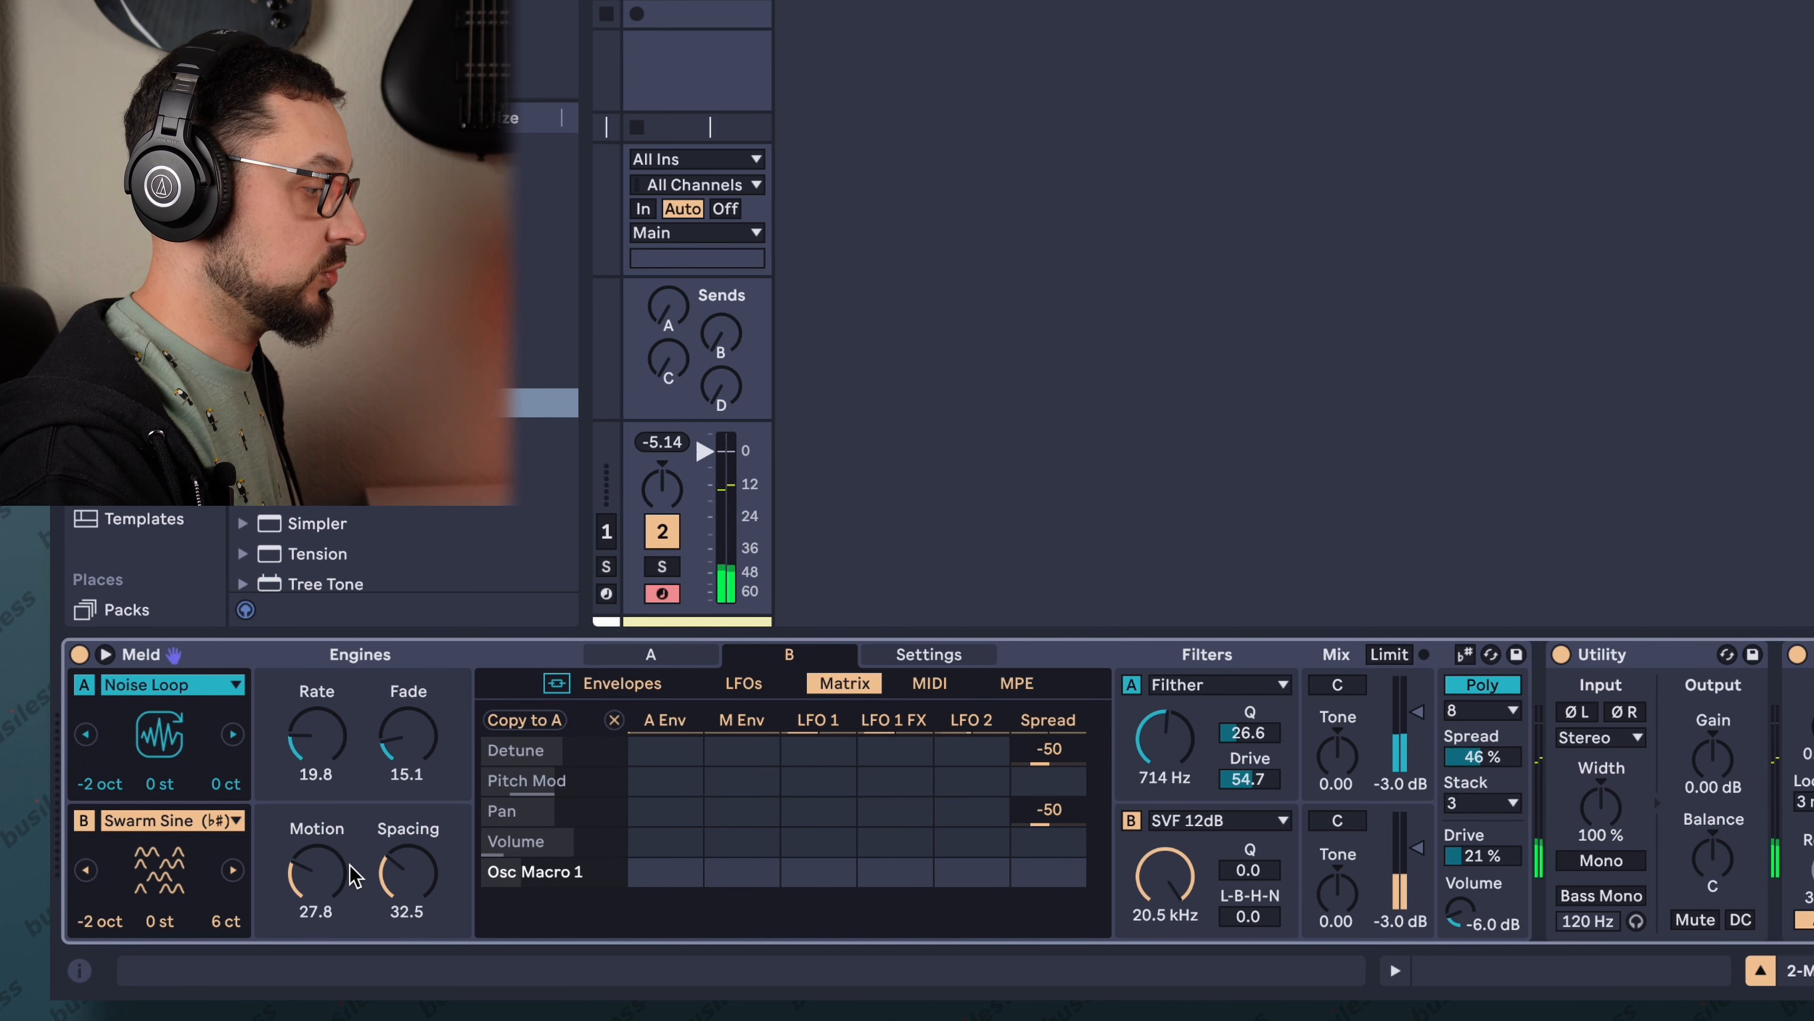
{"action": "mouse_move", "coordinate": [813, 881]}
{"action": "left_mouse_down"}
{"action": "mouse_move", "coordinate": [813, 844]}
{"action": "mouse_move", "coordinate": [819, 903]}
{"action": "left_mouse_up"}
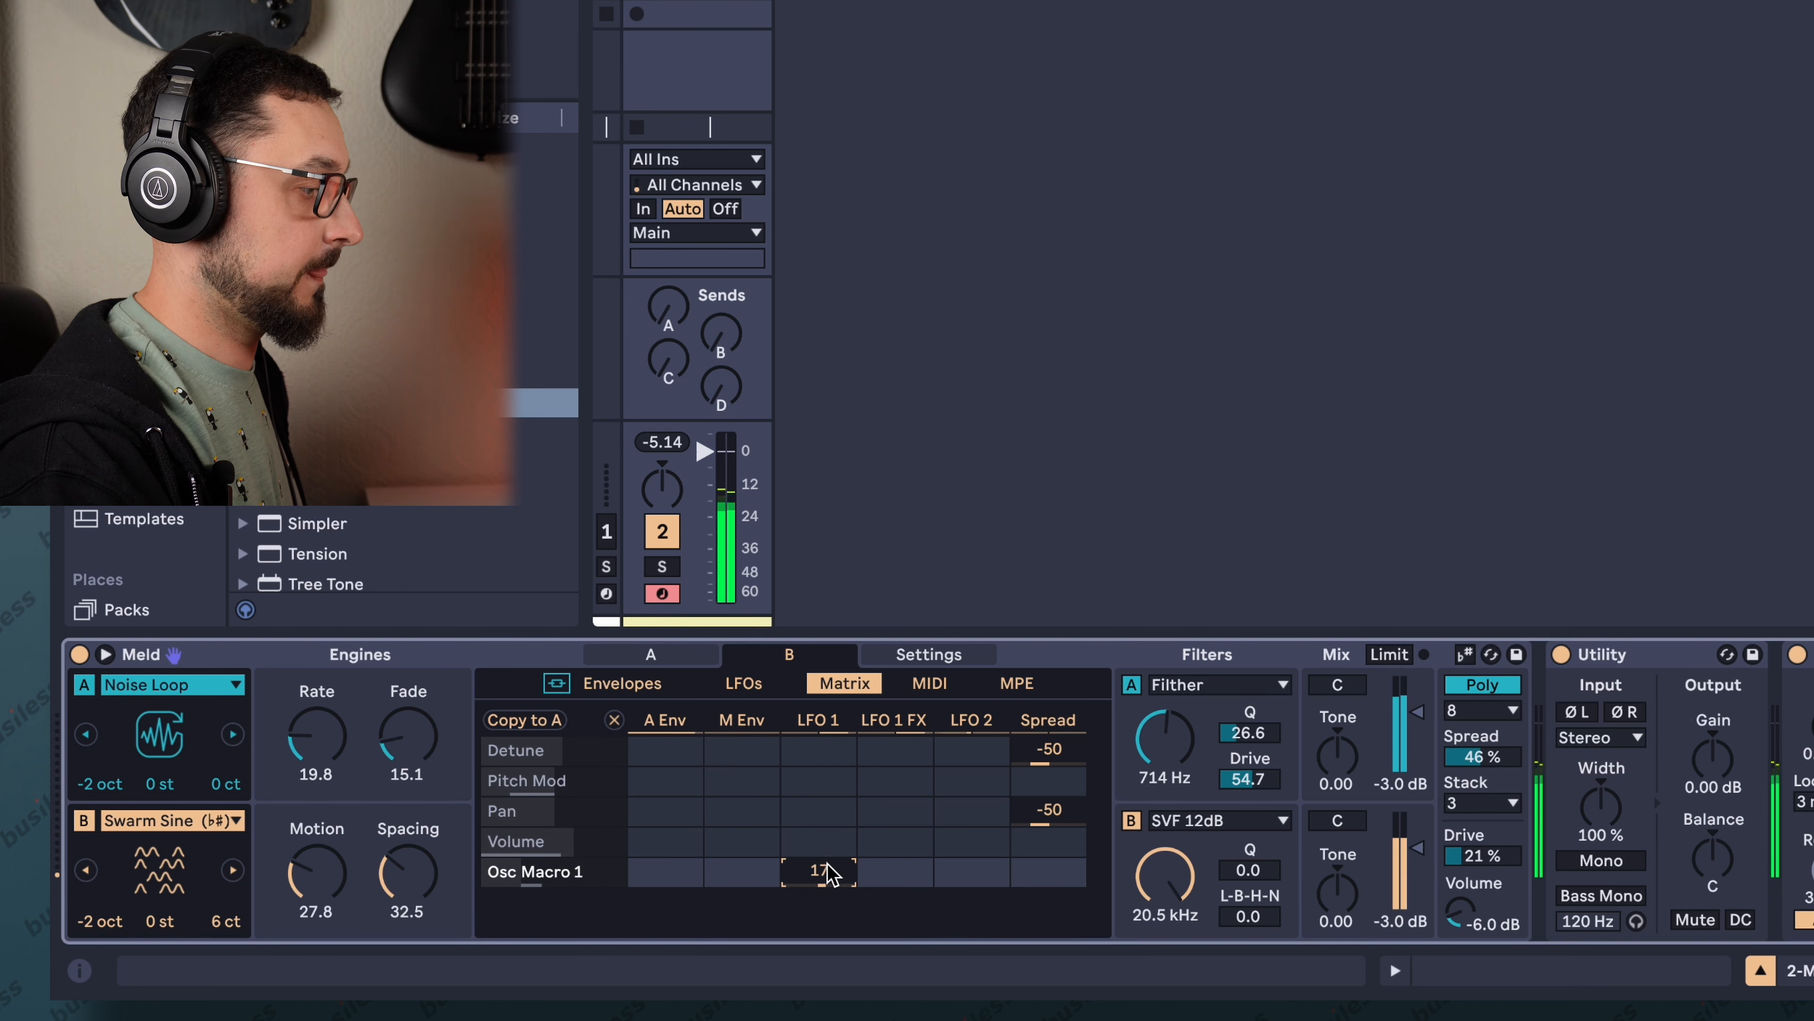
{"action": "left_click", "coordinate": [447, 890]}
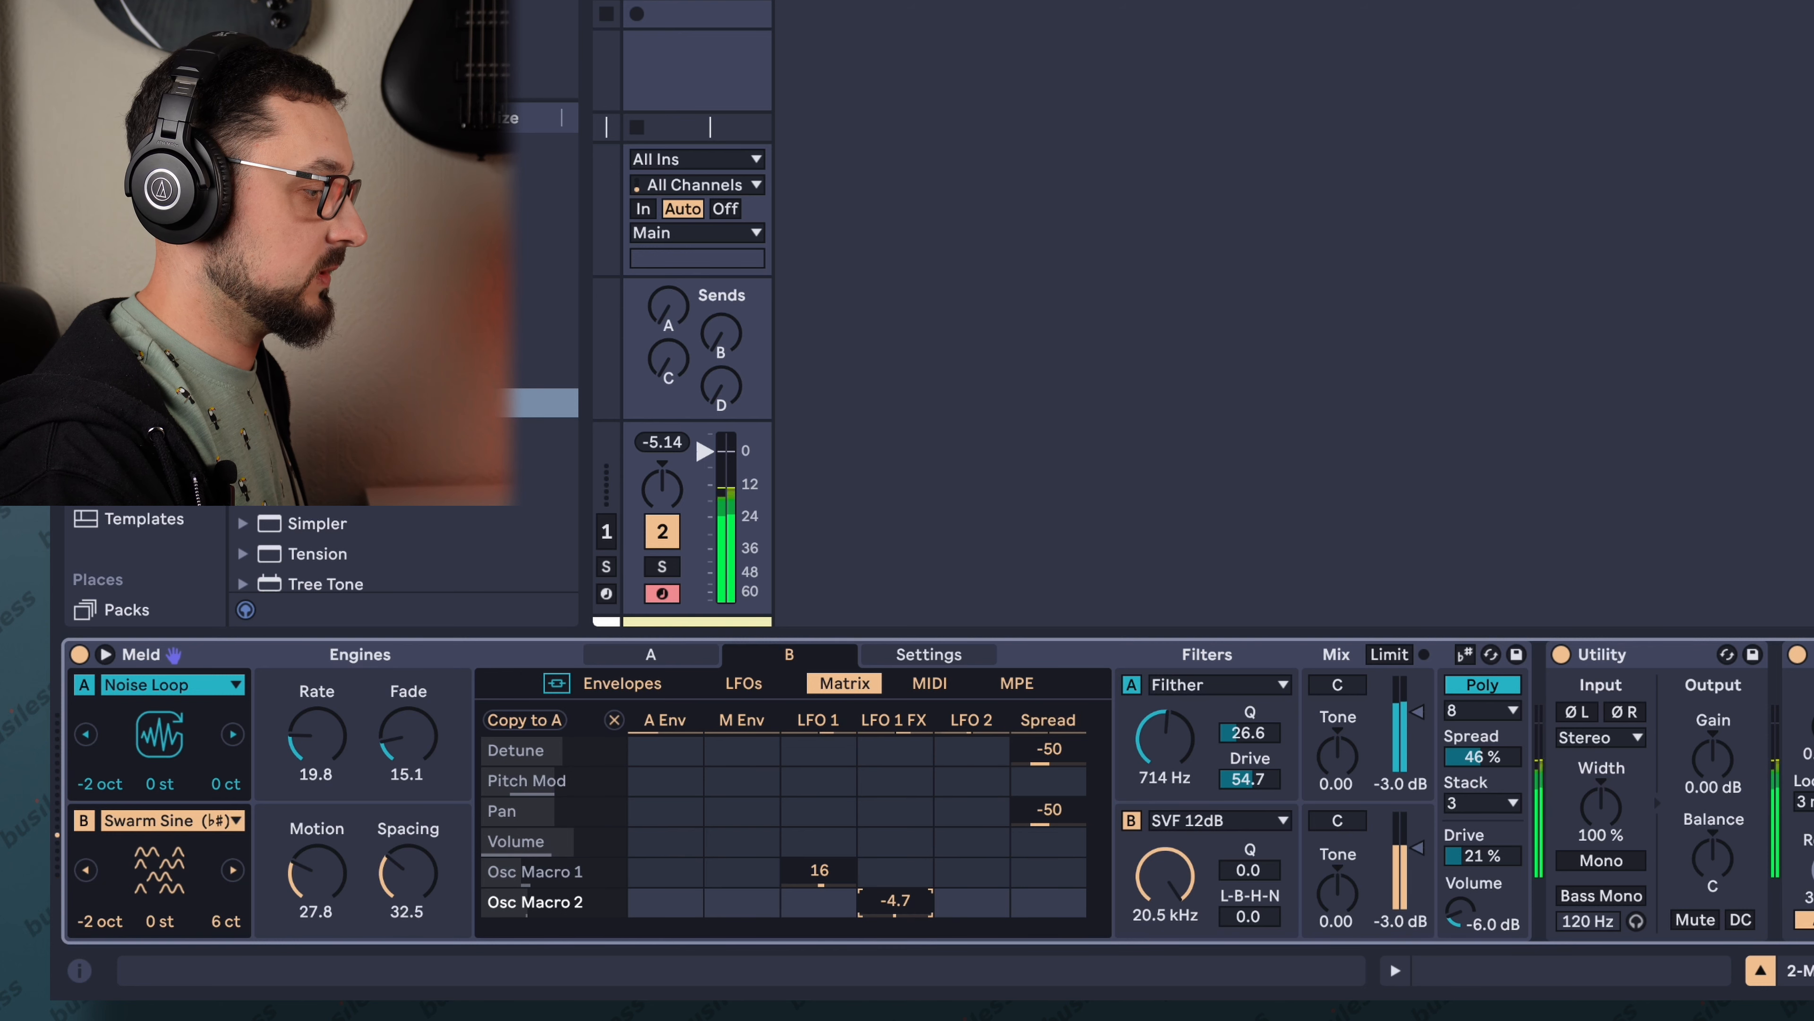
Set engine B's LFO 1 effects to the attenuverter with Scale 26.2 and Unipol. with Morph 96.0.
{"action": "left_click", "coordinate": [886, 721]}
{"action": "left_click", "coordinate": [845, 827]}
{"action": "left_click", "coordinate": [834, 447]}
{"action": "left_click_drag", "start_coordinate": [854, 901], "coordinate": [855, 854]}
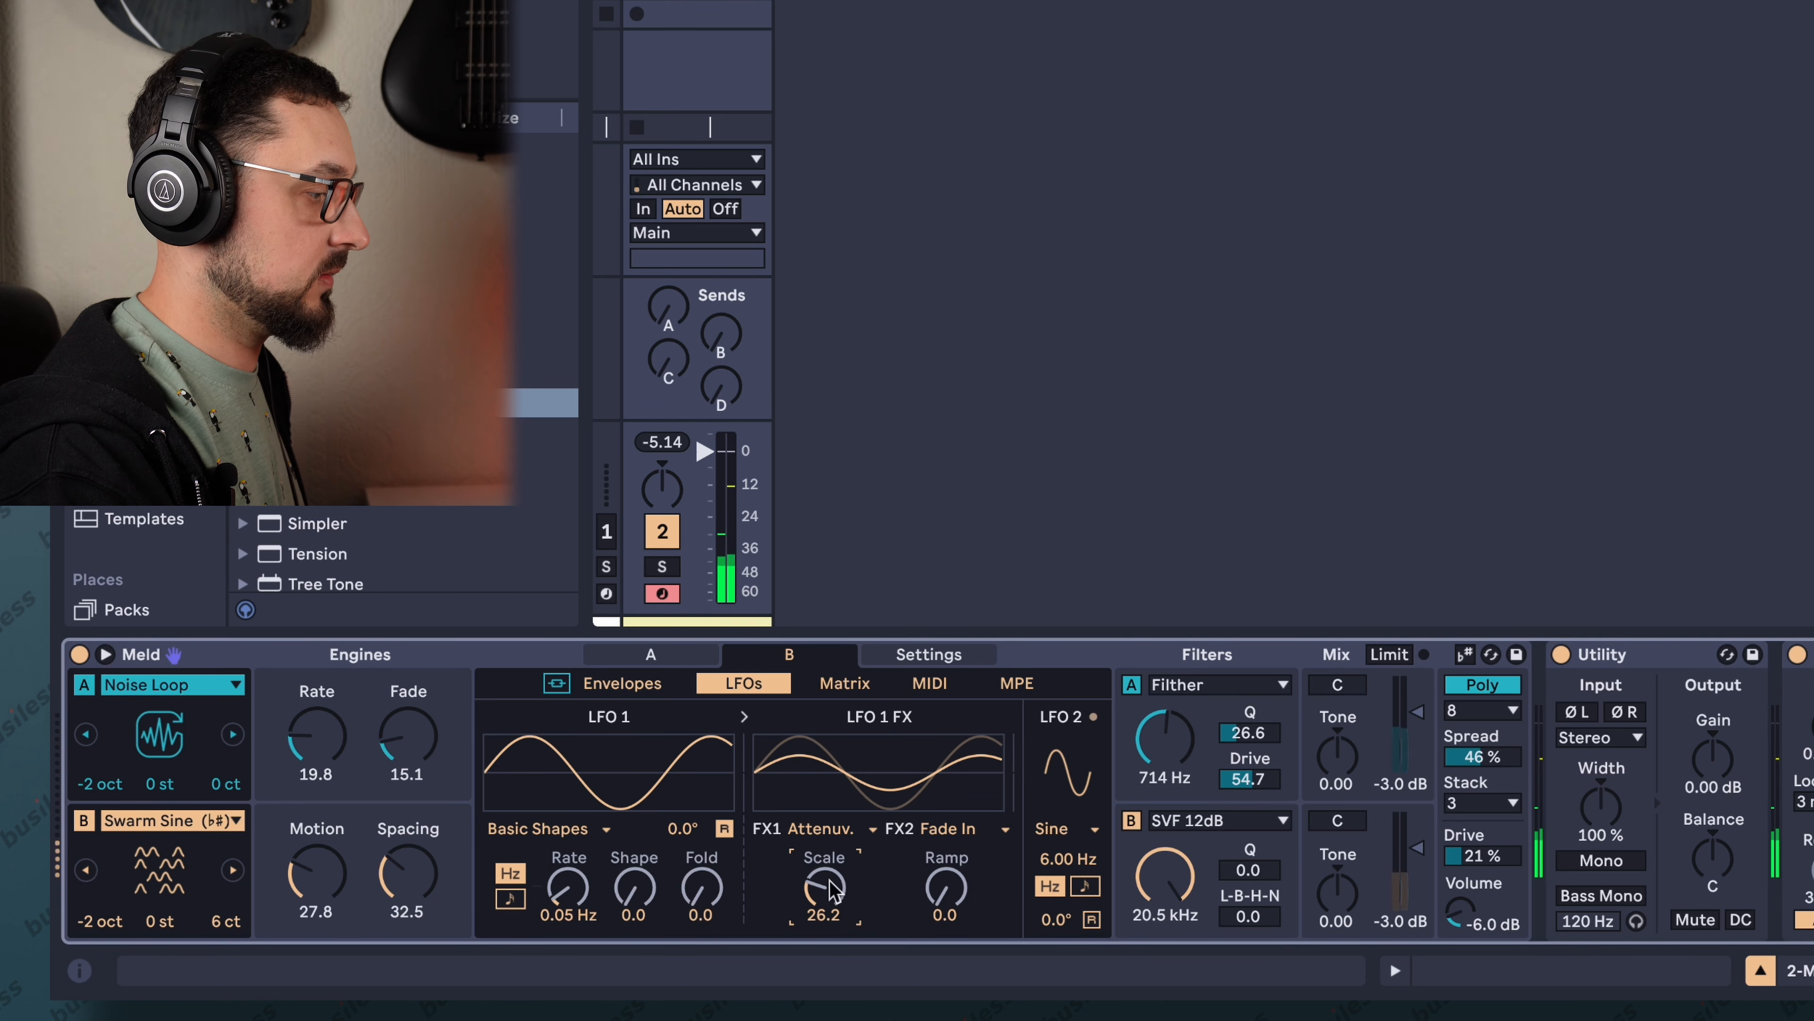
{"action": "left_click", "coordinate": [939, 831]}
{"action": "left_click", "coordinate": [940, 537]}
{"action": "left_click_drag", "start_coordinate": [954, 899], "coordinate": [954, 800]}
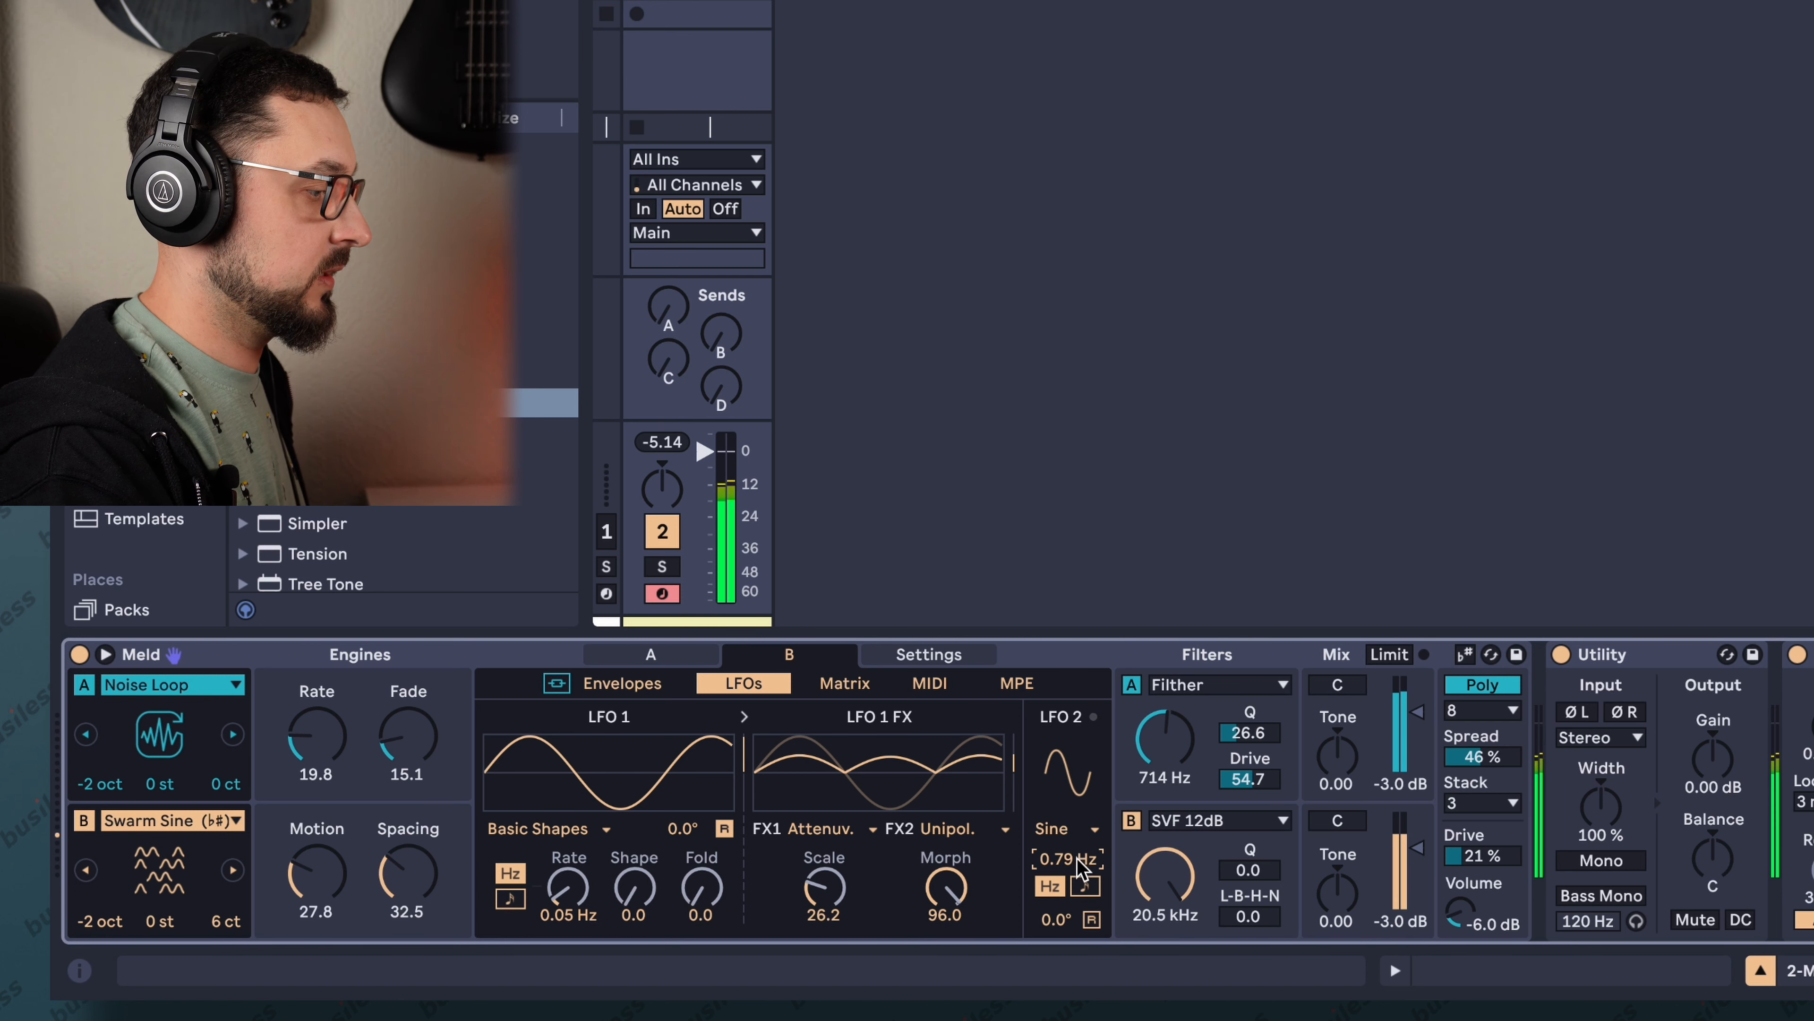
Modulate engine B's LFO 2 Rate from LFO 1 FX by 7.8 and set LFO 2's rate to 0.47 Hz.
{"action": "left_click", "coordinate": [861, 685]}
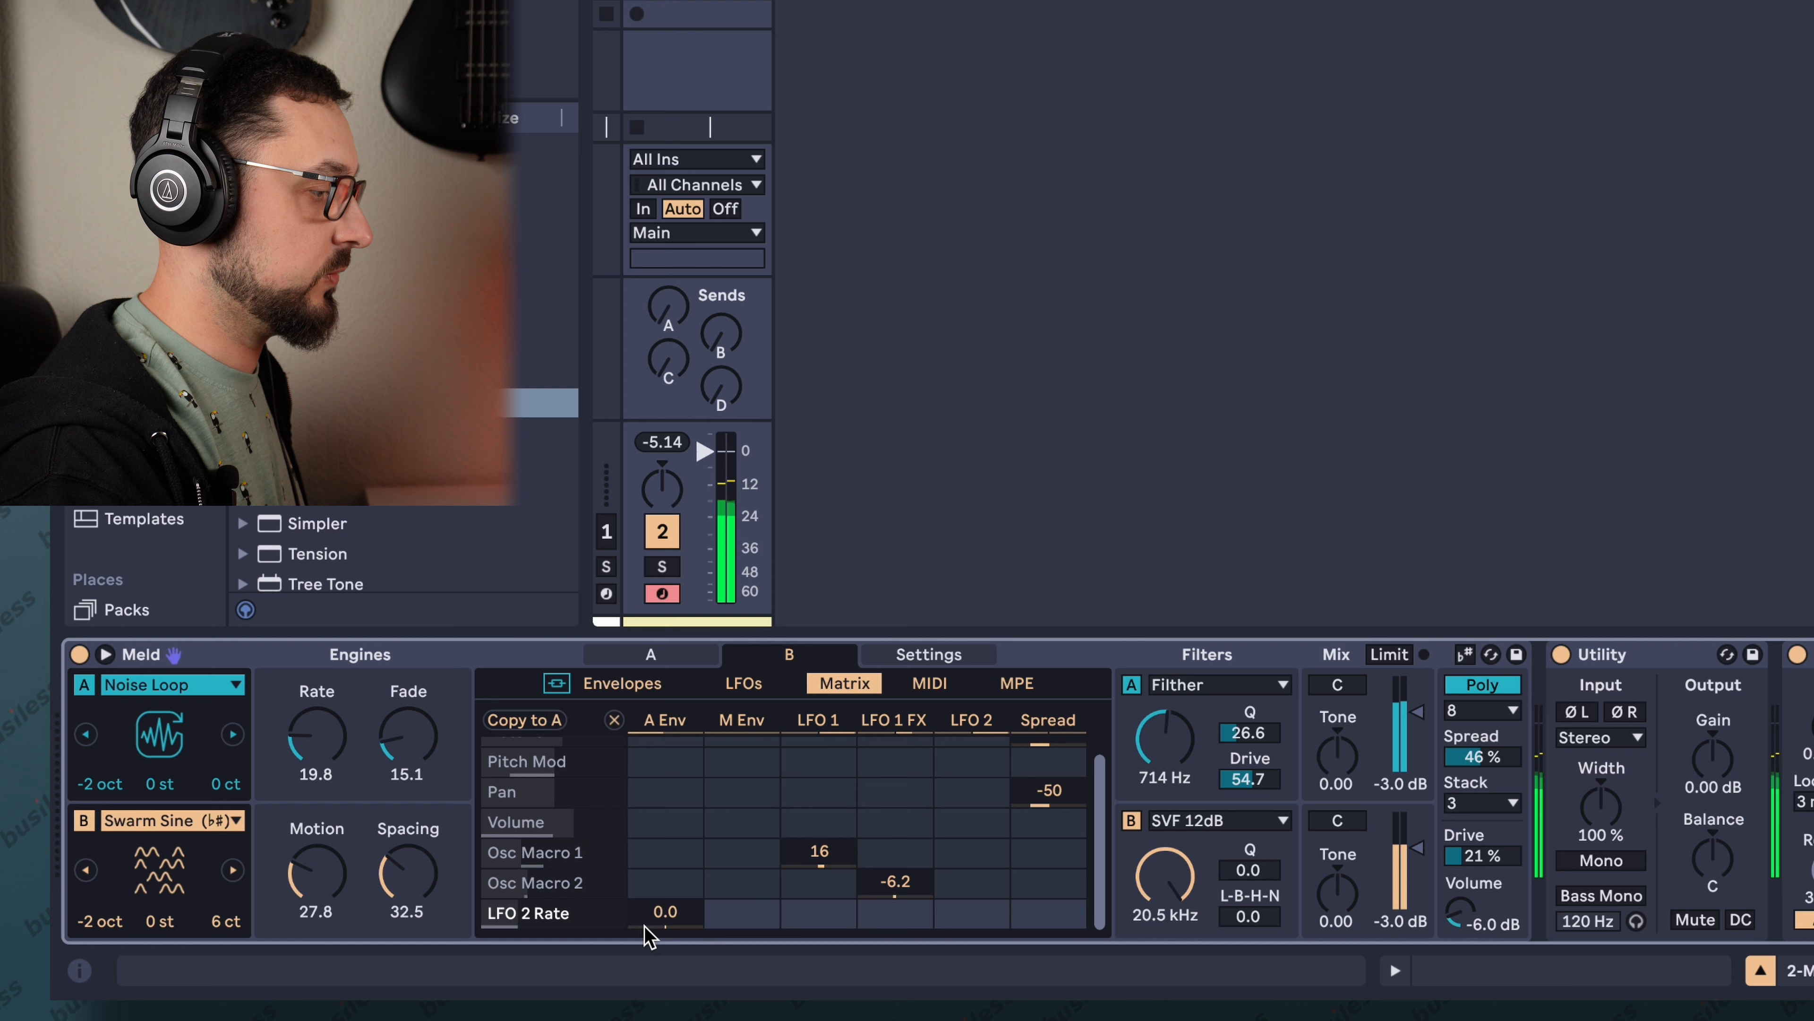
{"action": "left_click_drag", "start_coordinate": [895, 927], "coordinate": [895, 922]}
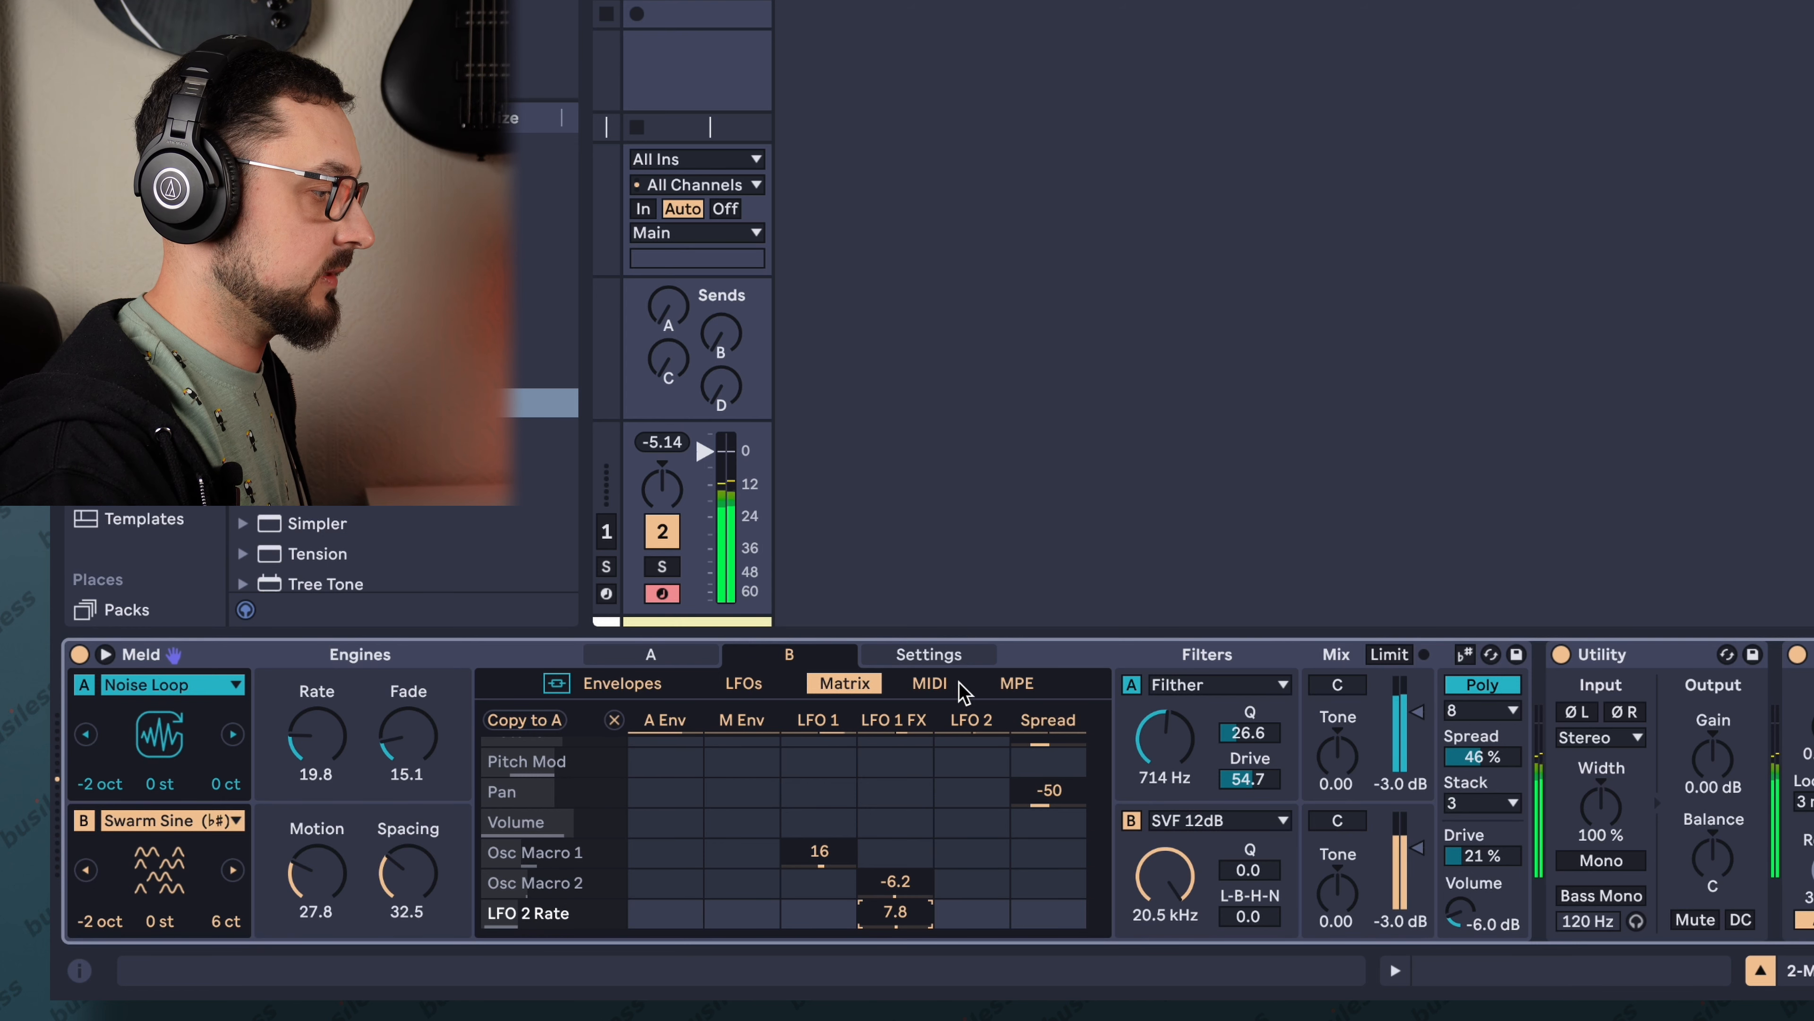
{"action": "left_click", "coordinate": [975, 720]}
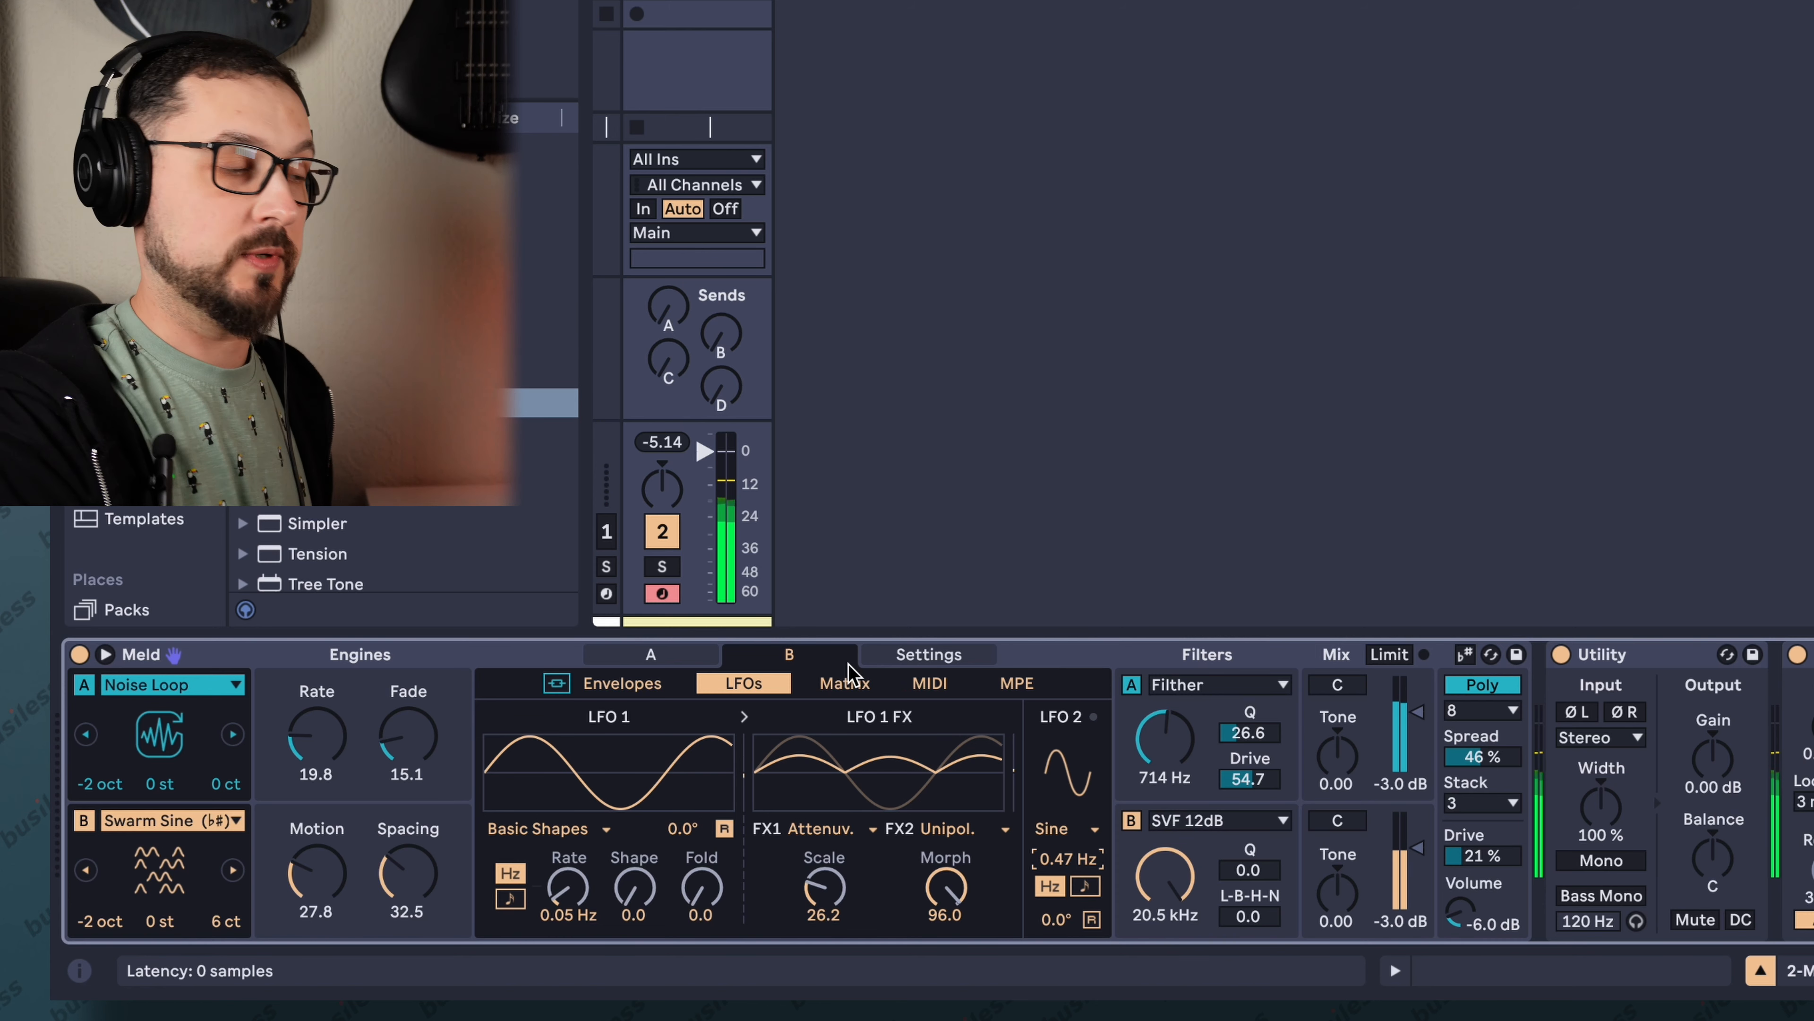
In engine A's MIDI modulation, route the mod wheel to Filter Freq with an amount of 14 and reduce velocity-to-Volume to 27.
{"action": "left_click", "coordinate": [930, 683]}
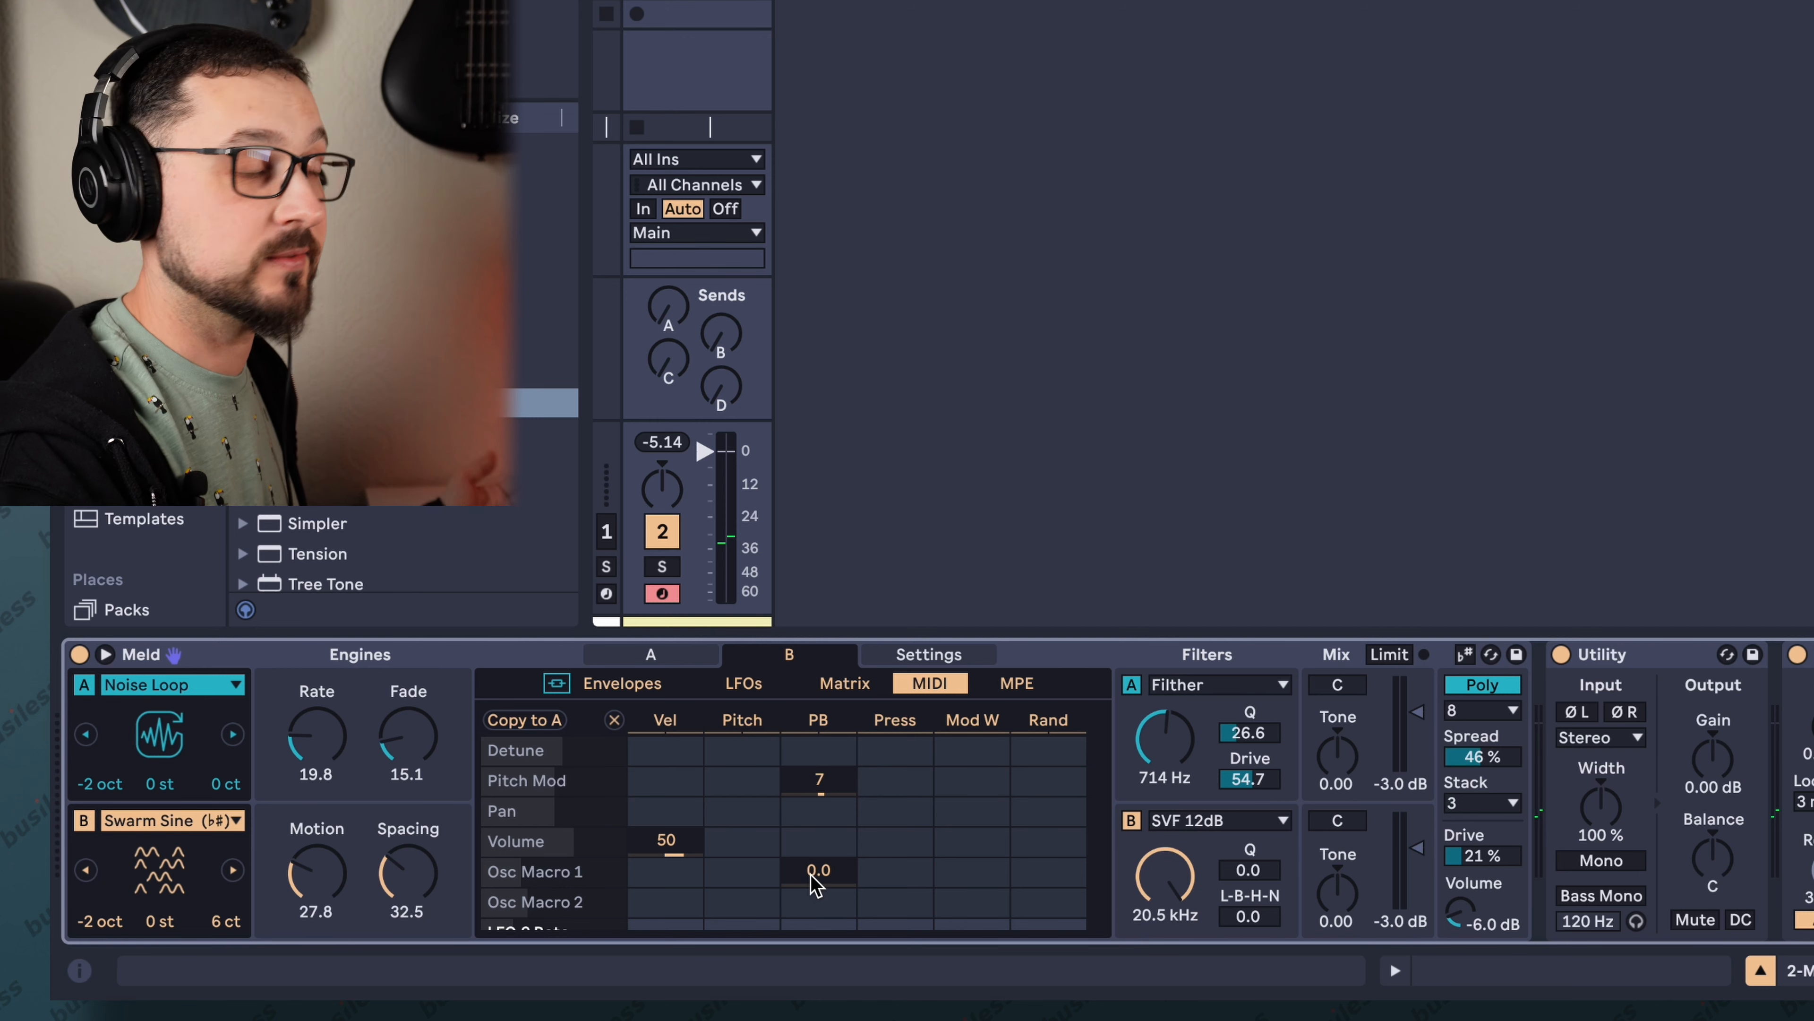
{"action": "left_click", "coordinate": [671, 654]}
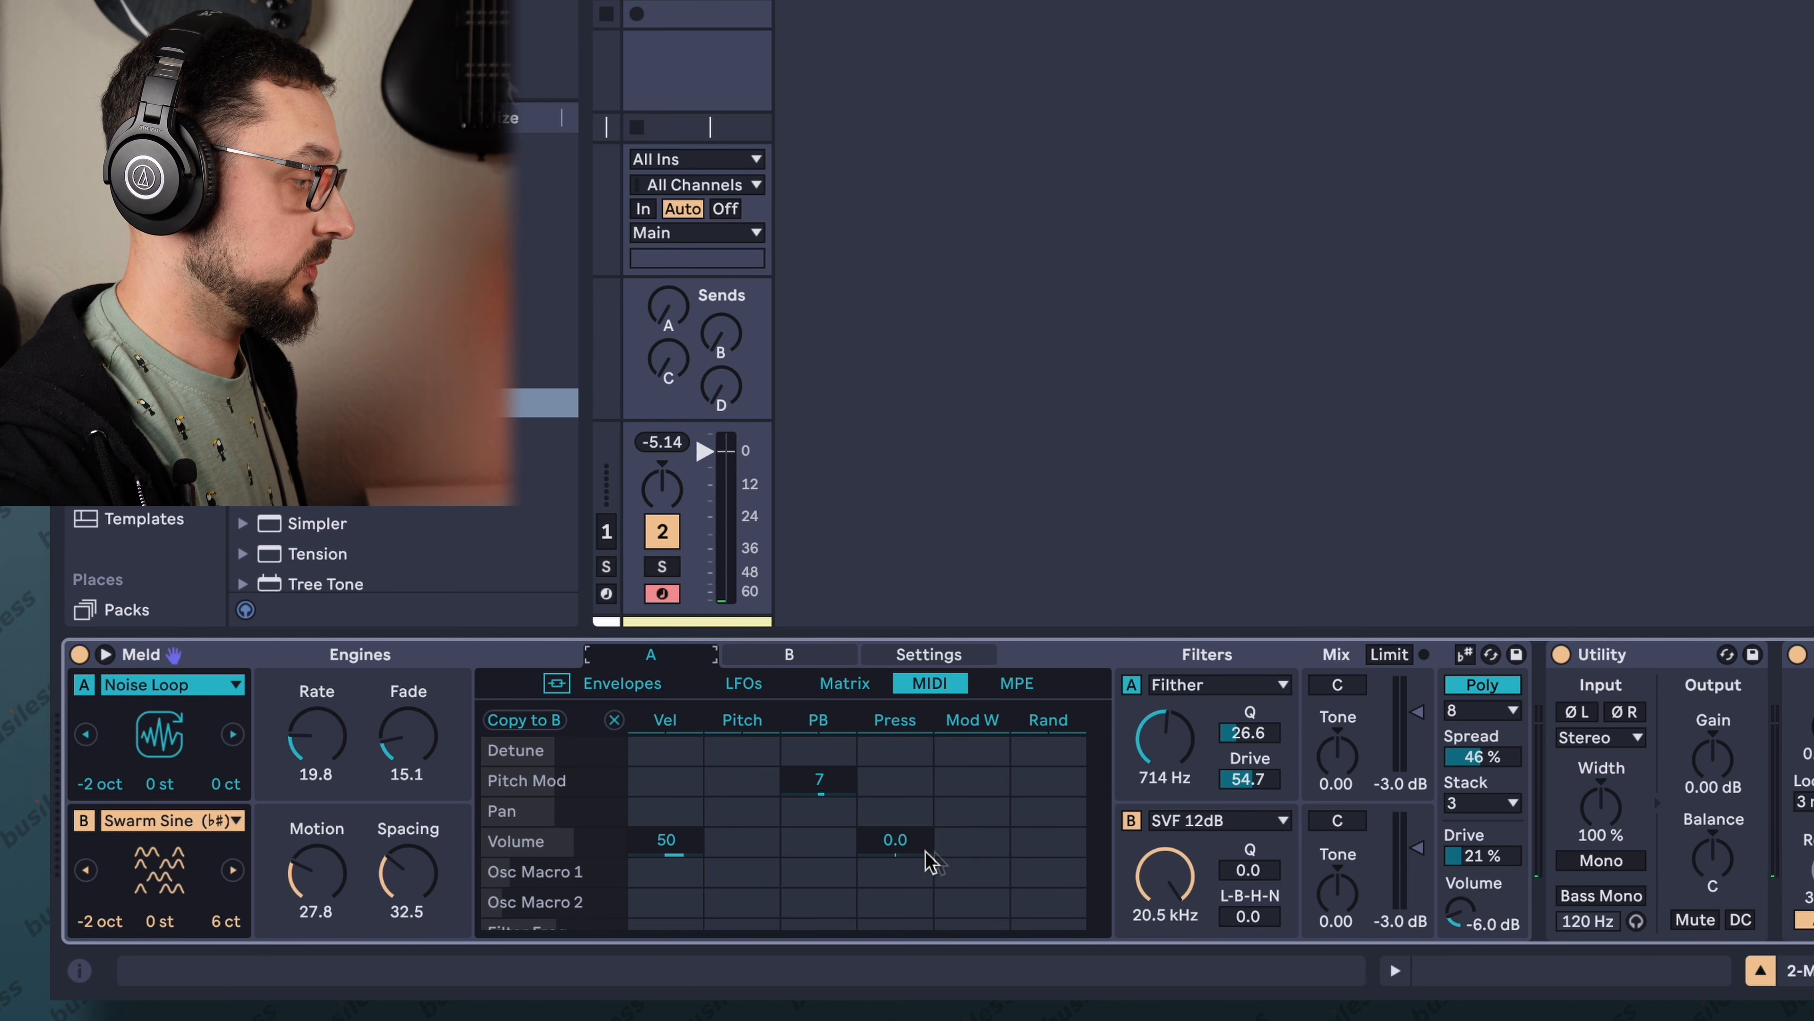
{"action": "scroll", "coordinate": [965, 865], "scroll_direction": "down", "scroll_amount": 1}
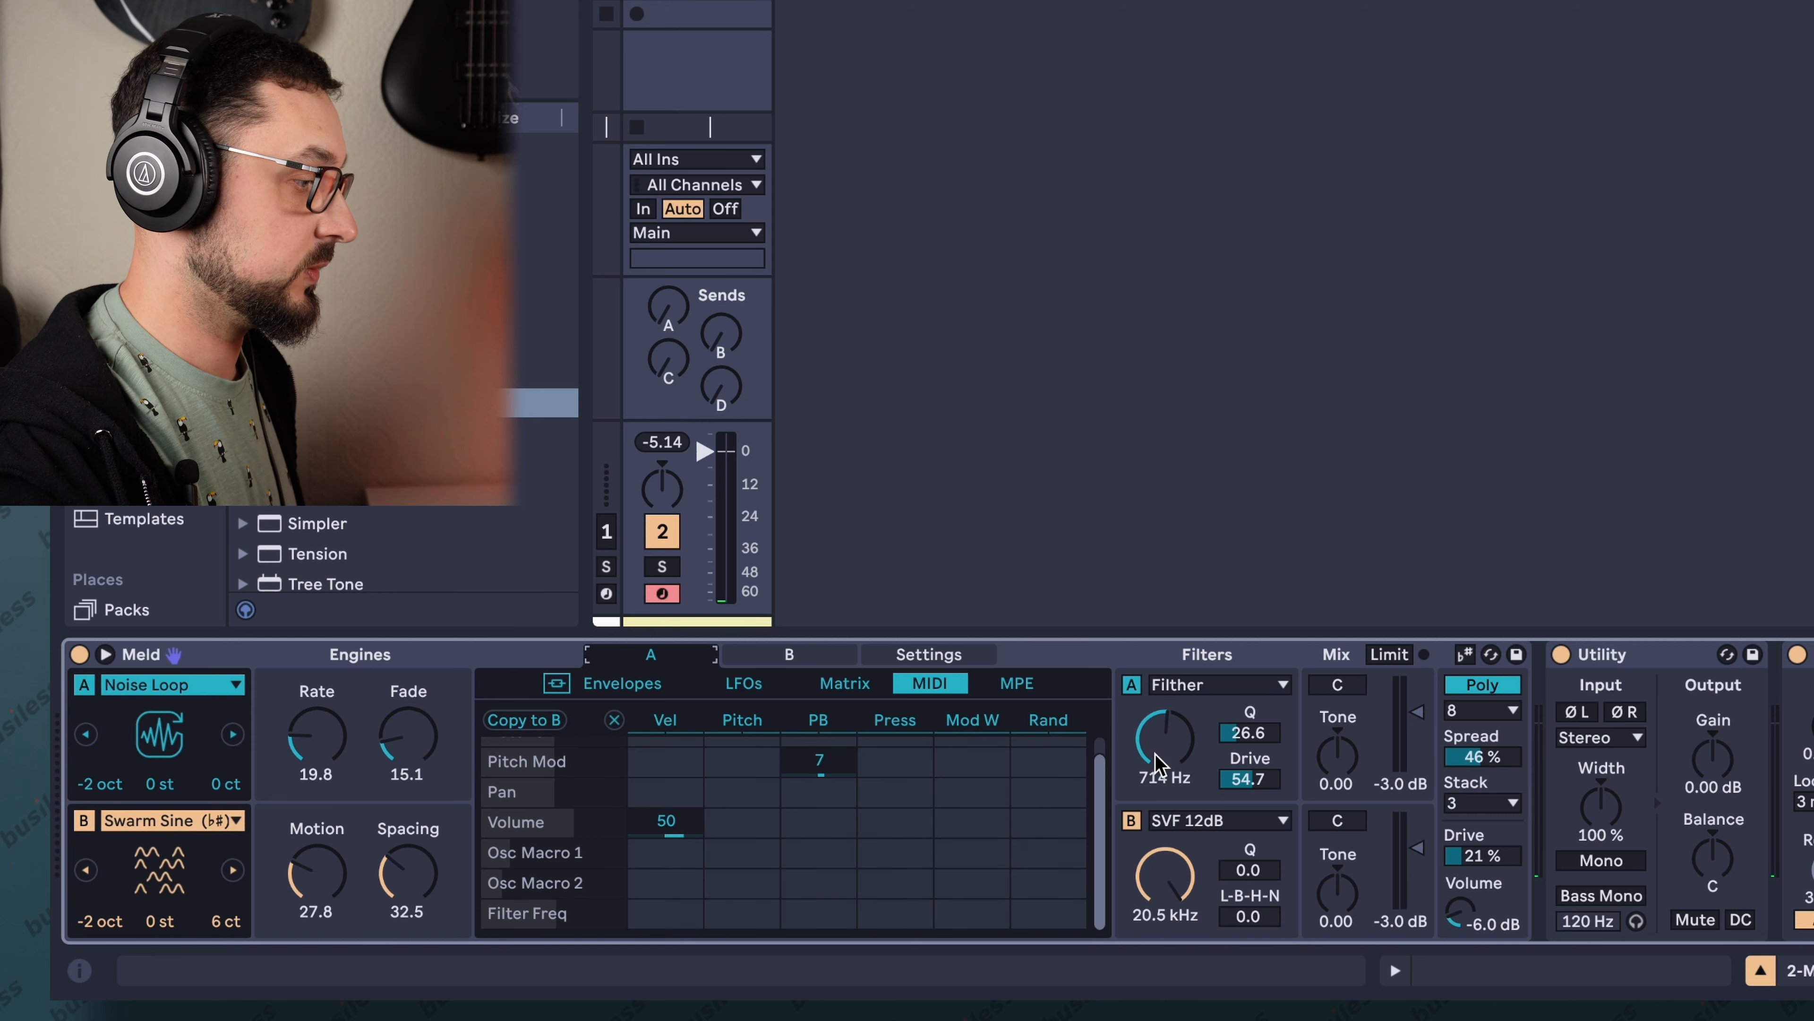
{"action": "left_click", "coordinate": [1182, 747]}
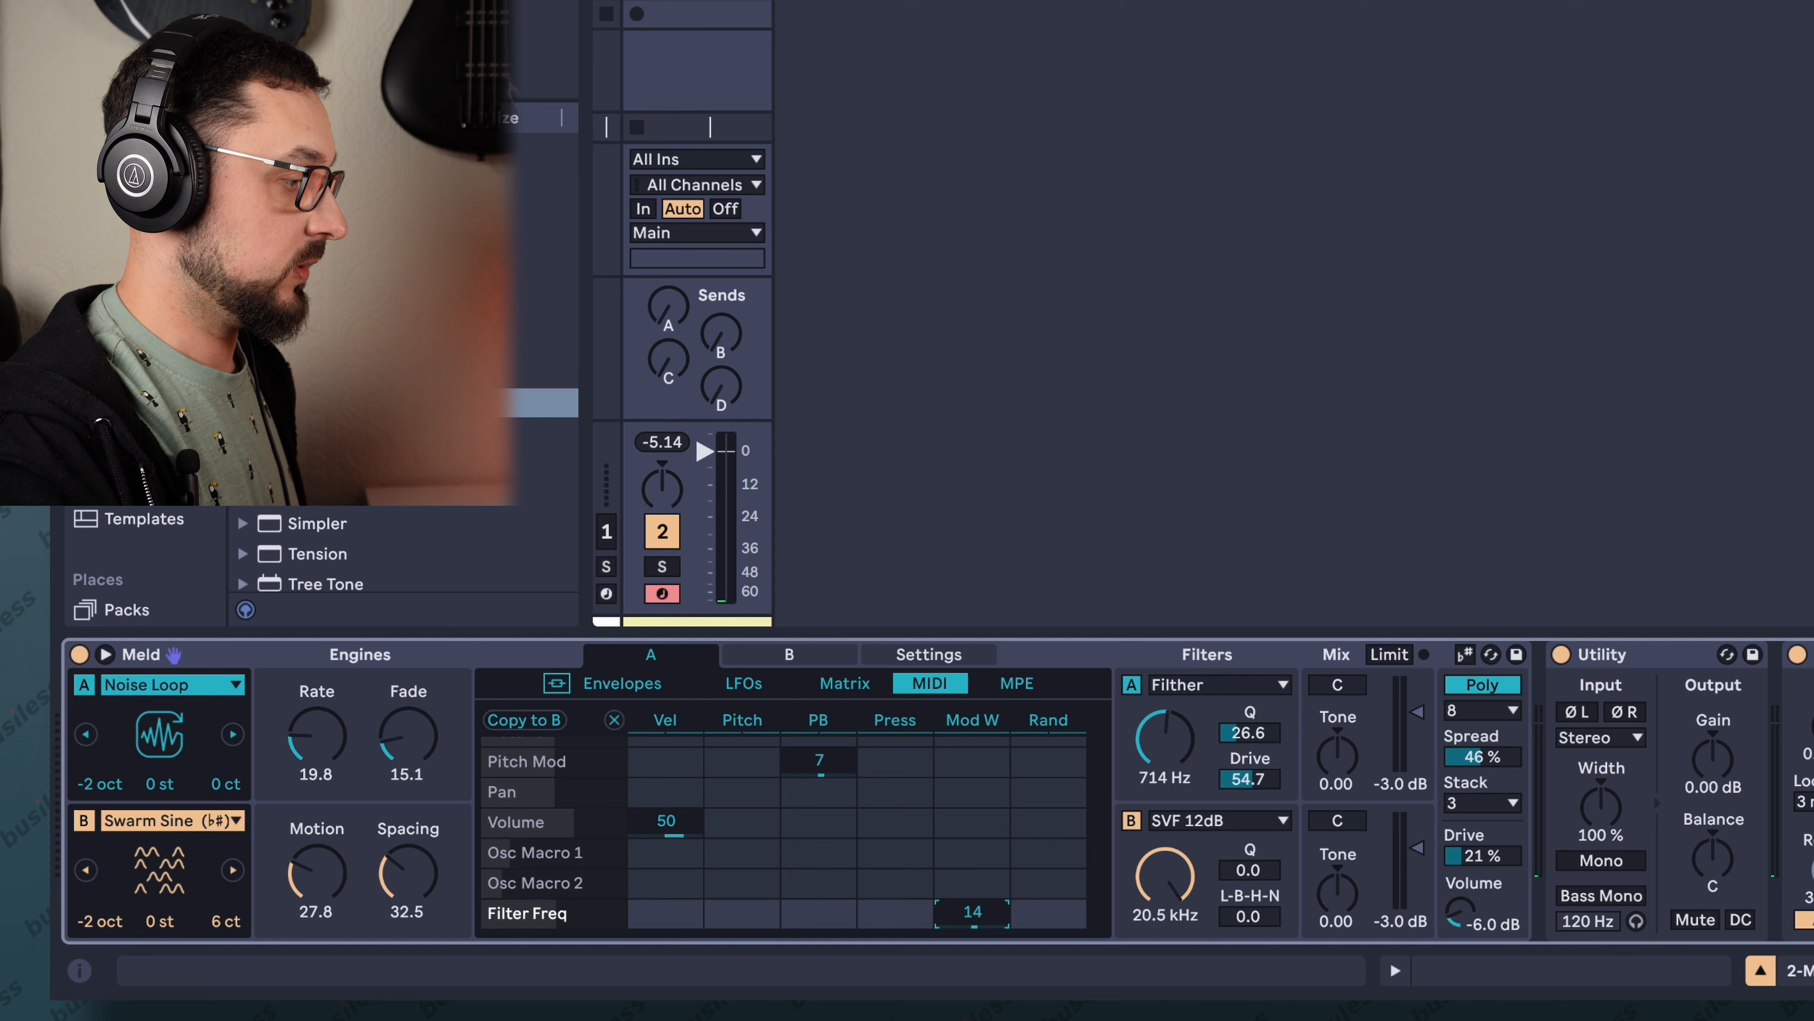
{"action": "left_click_drag", "start_coordinate": [692, 820], "coordinate": [692, 855]}
{"action": "left_click_drag", "start_coordinate": [954, 913], "coordinate": [954, 902]}
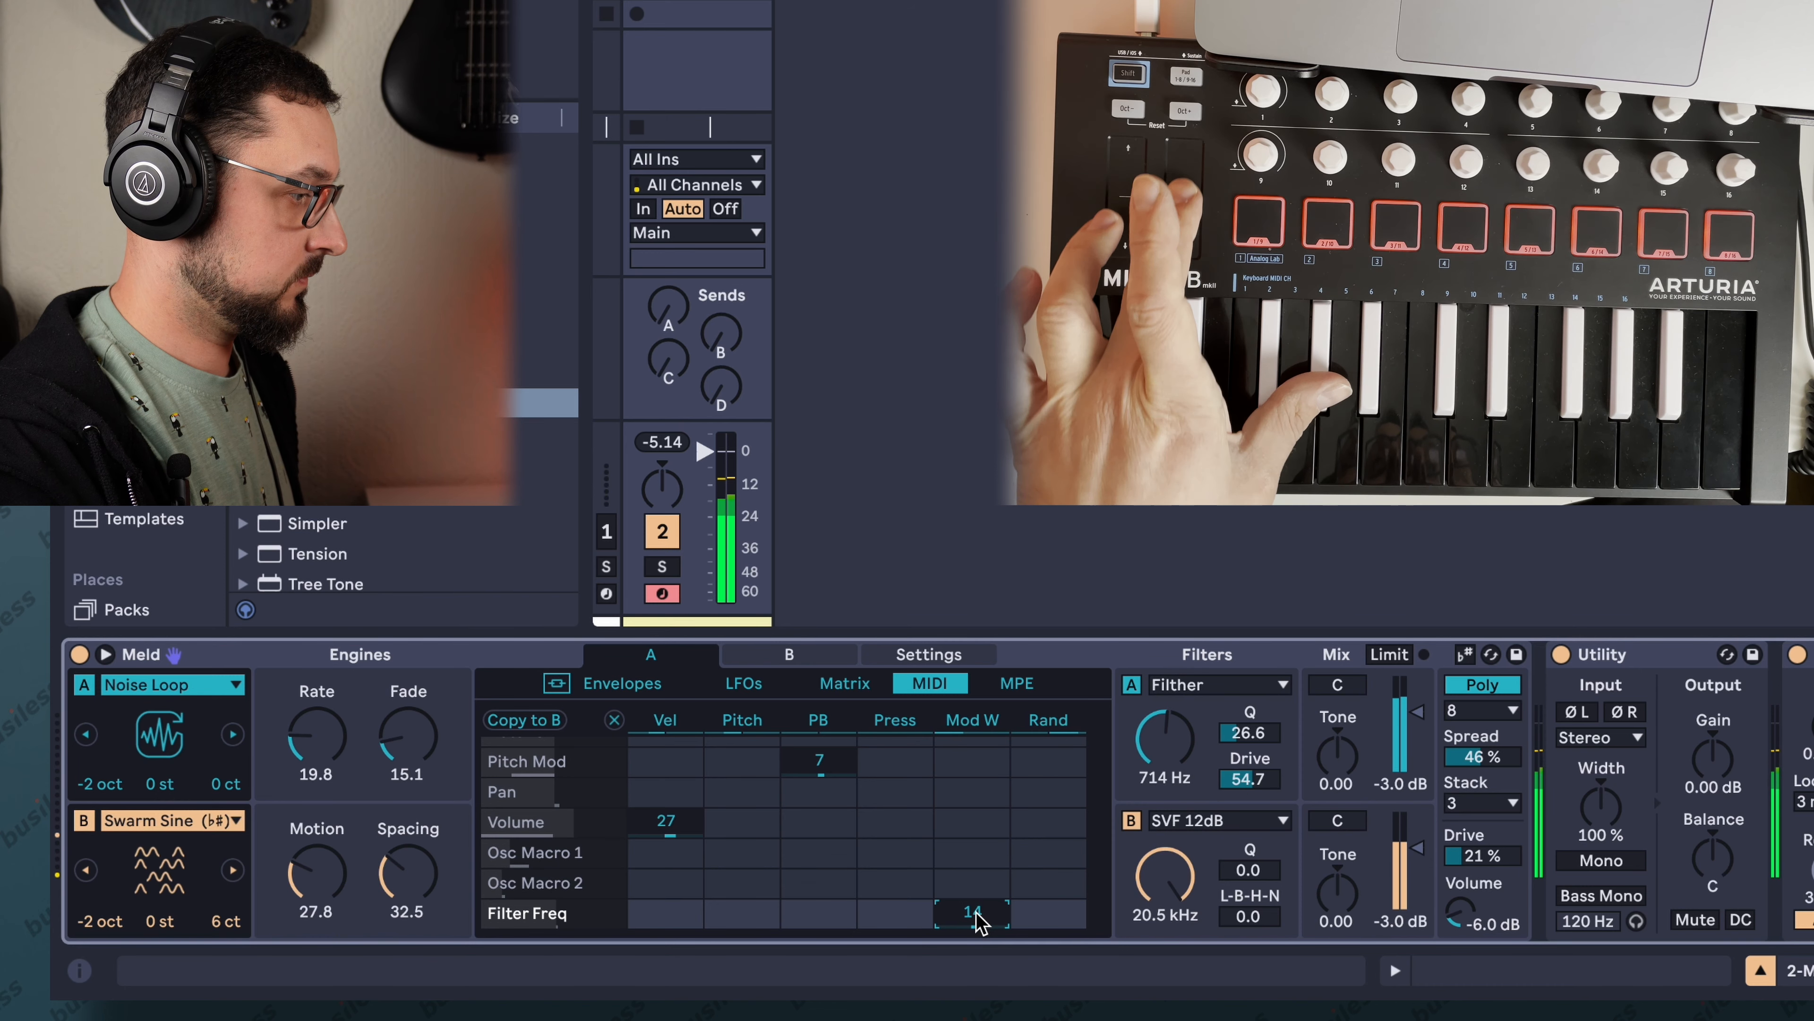
Set engine A's mod wheel amounts to 11 for Filter Freq, 6.2 for Filter Macro 2 and 6.2 for Tone Filter.
{"action": "left_click", "coordinate": [1276, 779]}
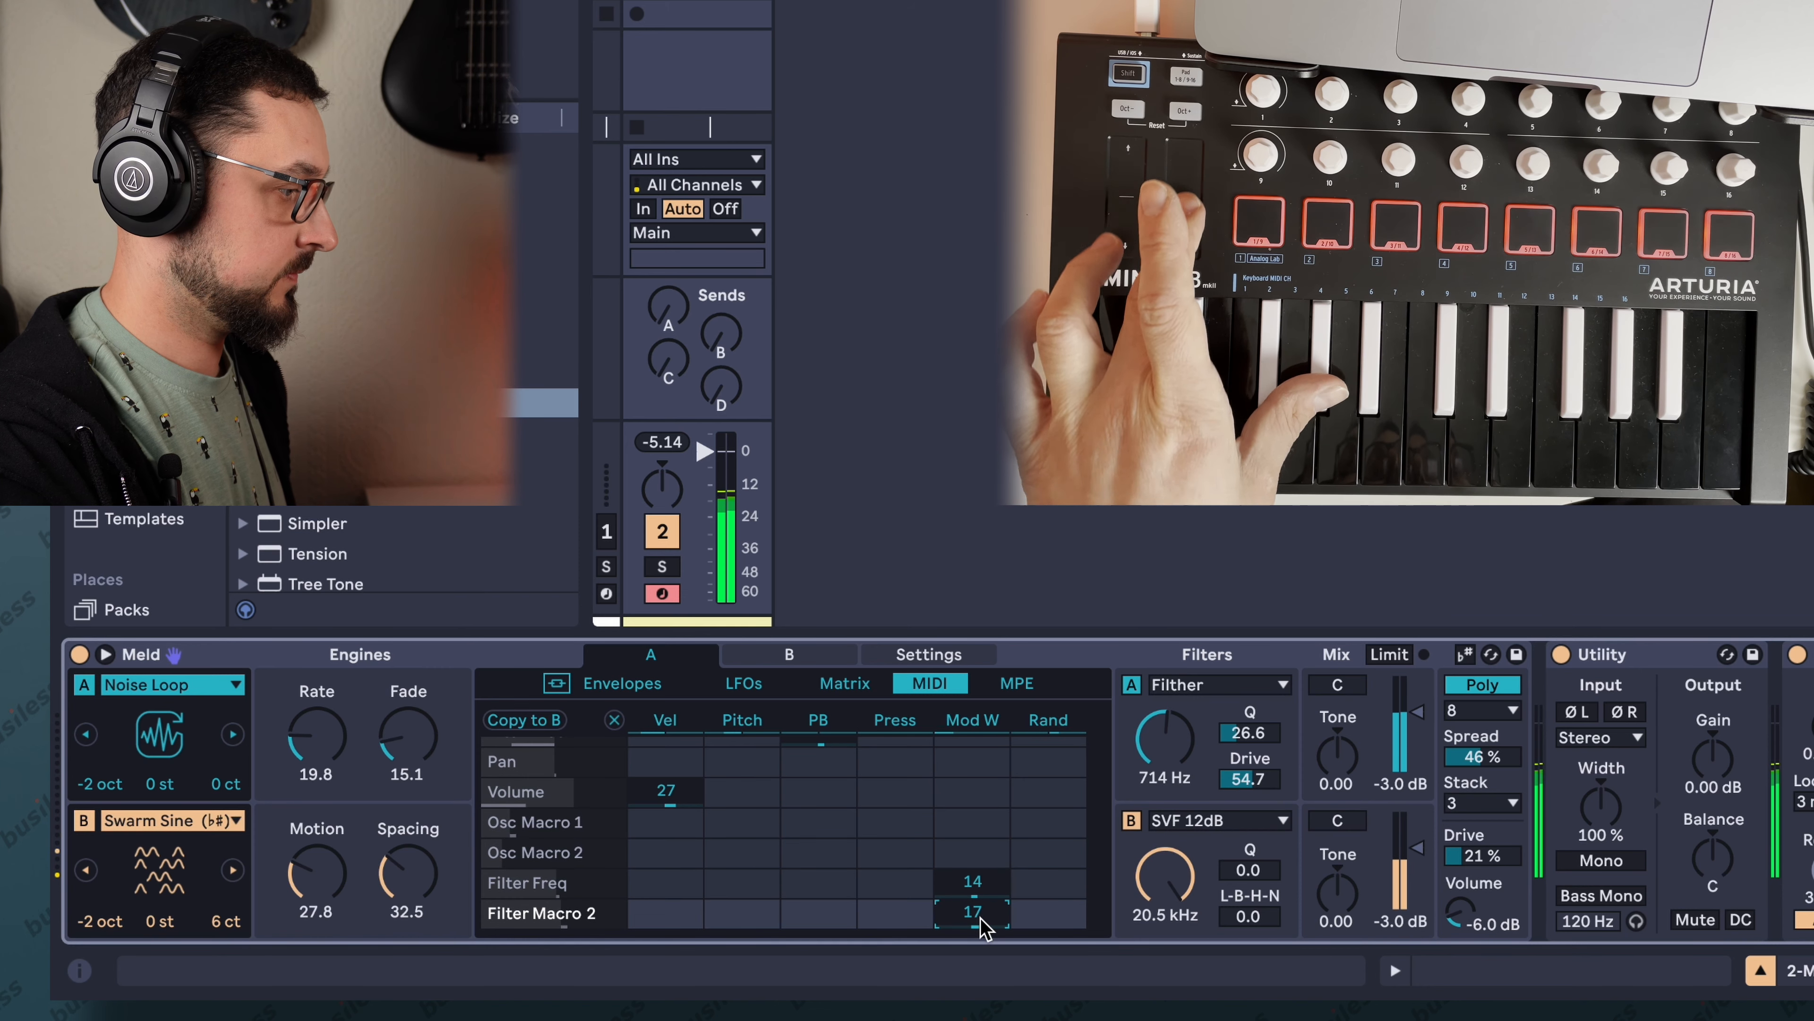
{"action": "left_click", "coordinate": [1338, 752]}
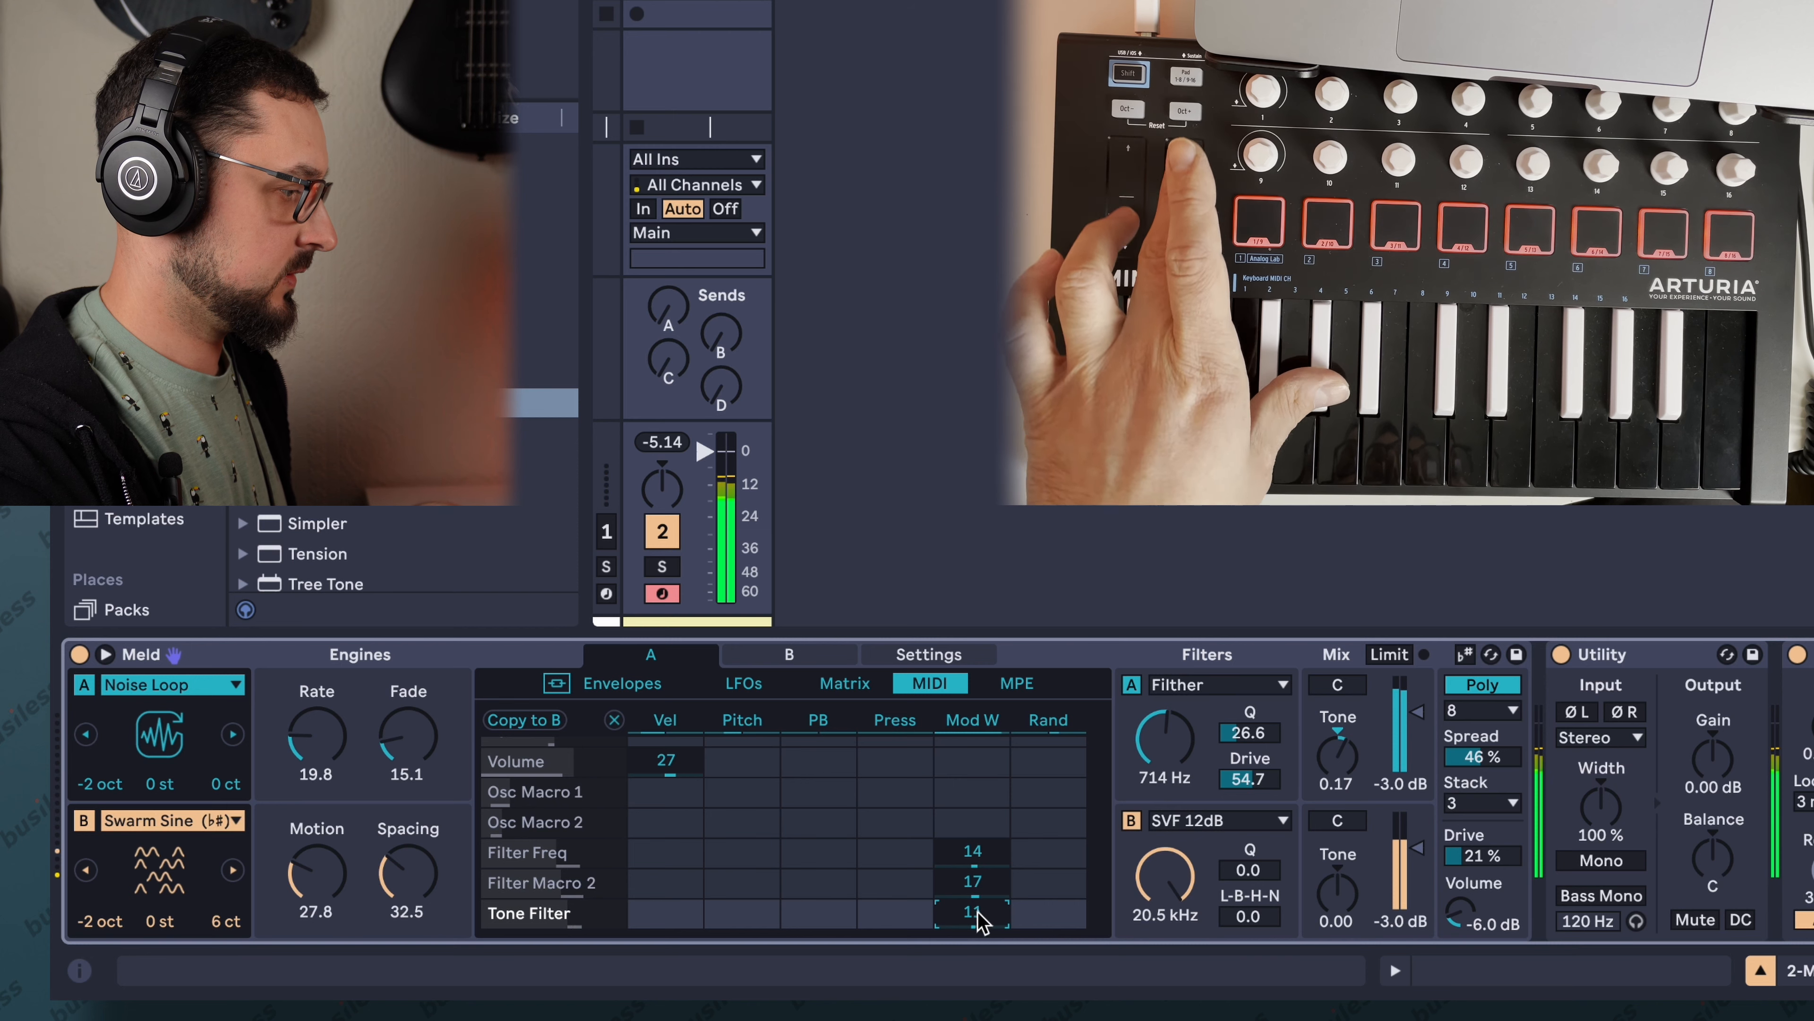
{"action": "left_click_drag", "start_coordinate": [984, 912], "coordinate": [987, 890]}
{"action": "left_click", "coordinate": [987, 885]}
{"action": "left_click", "coordinate": [986, 857]}
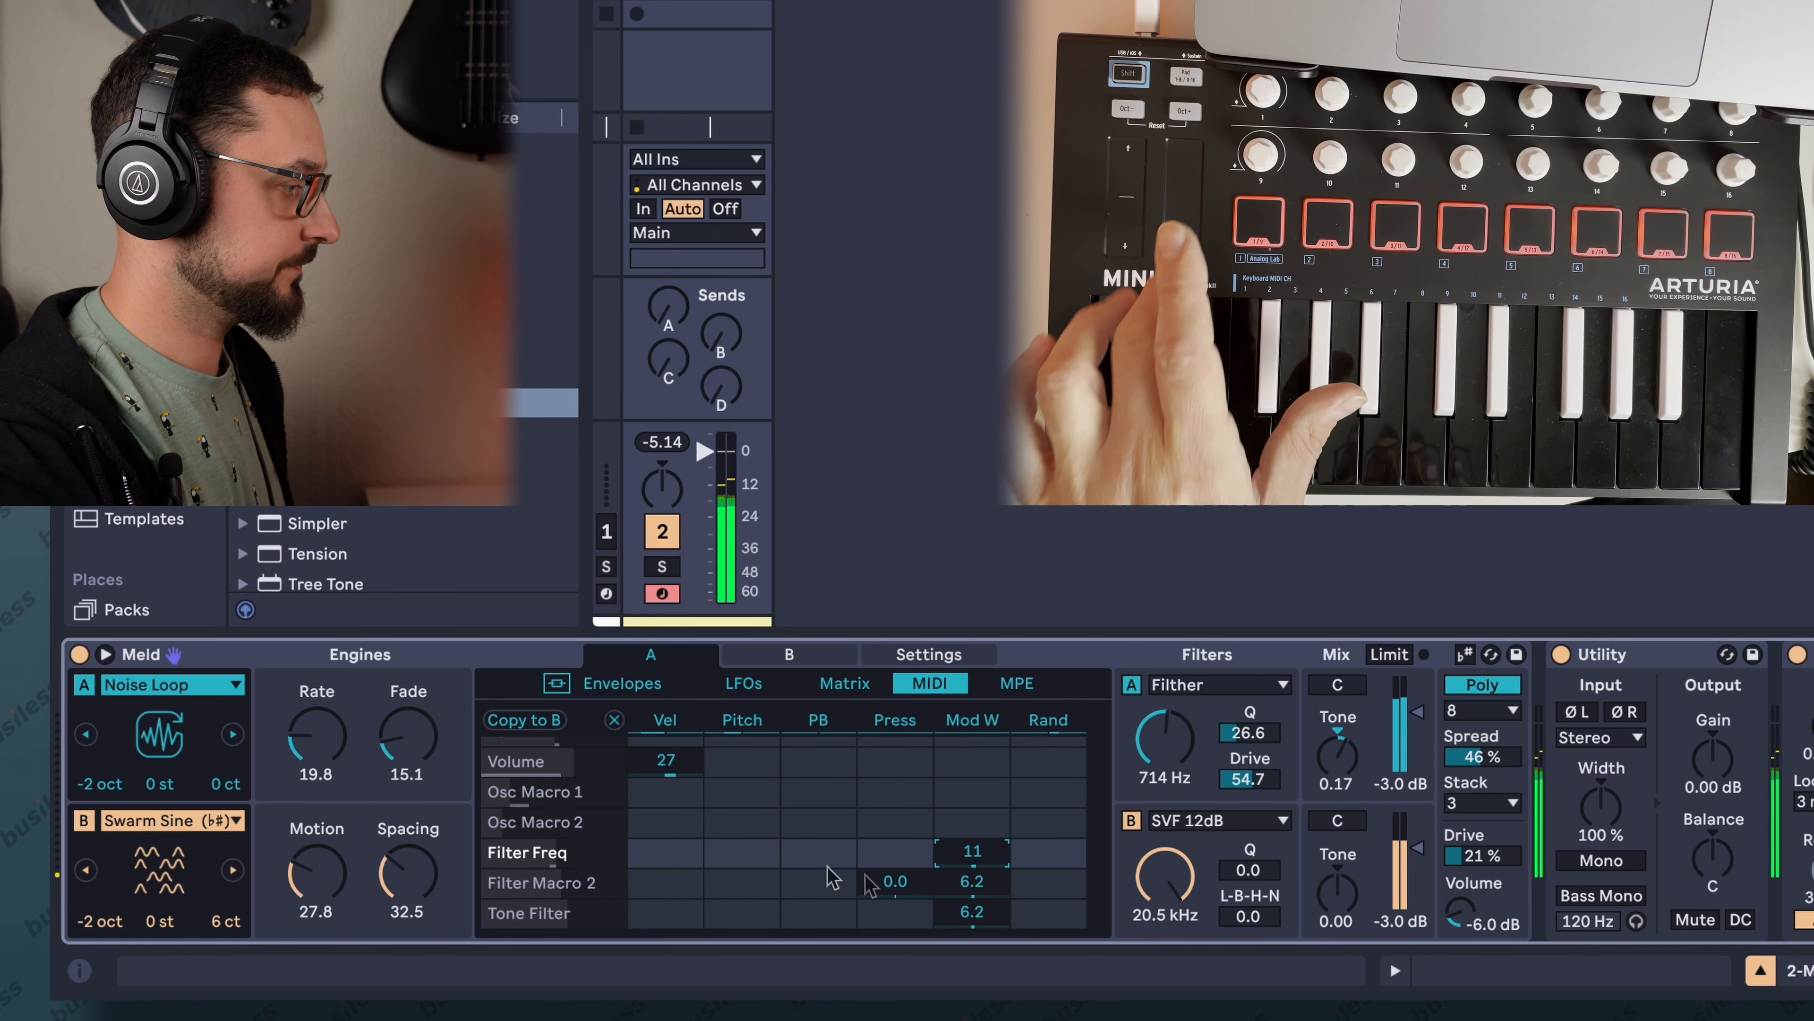
Route engine A's mod wheel to Osc Macro 1 (Rate) by 22 and Osc Macro 2 (Fade) by 14.
{"action": "left_click", "coordinate": [322, 761]}
{"action": "left_click_drag", "start_coordinate": [318, 743], "coordinate": [319, 658]}
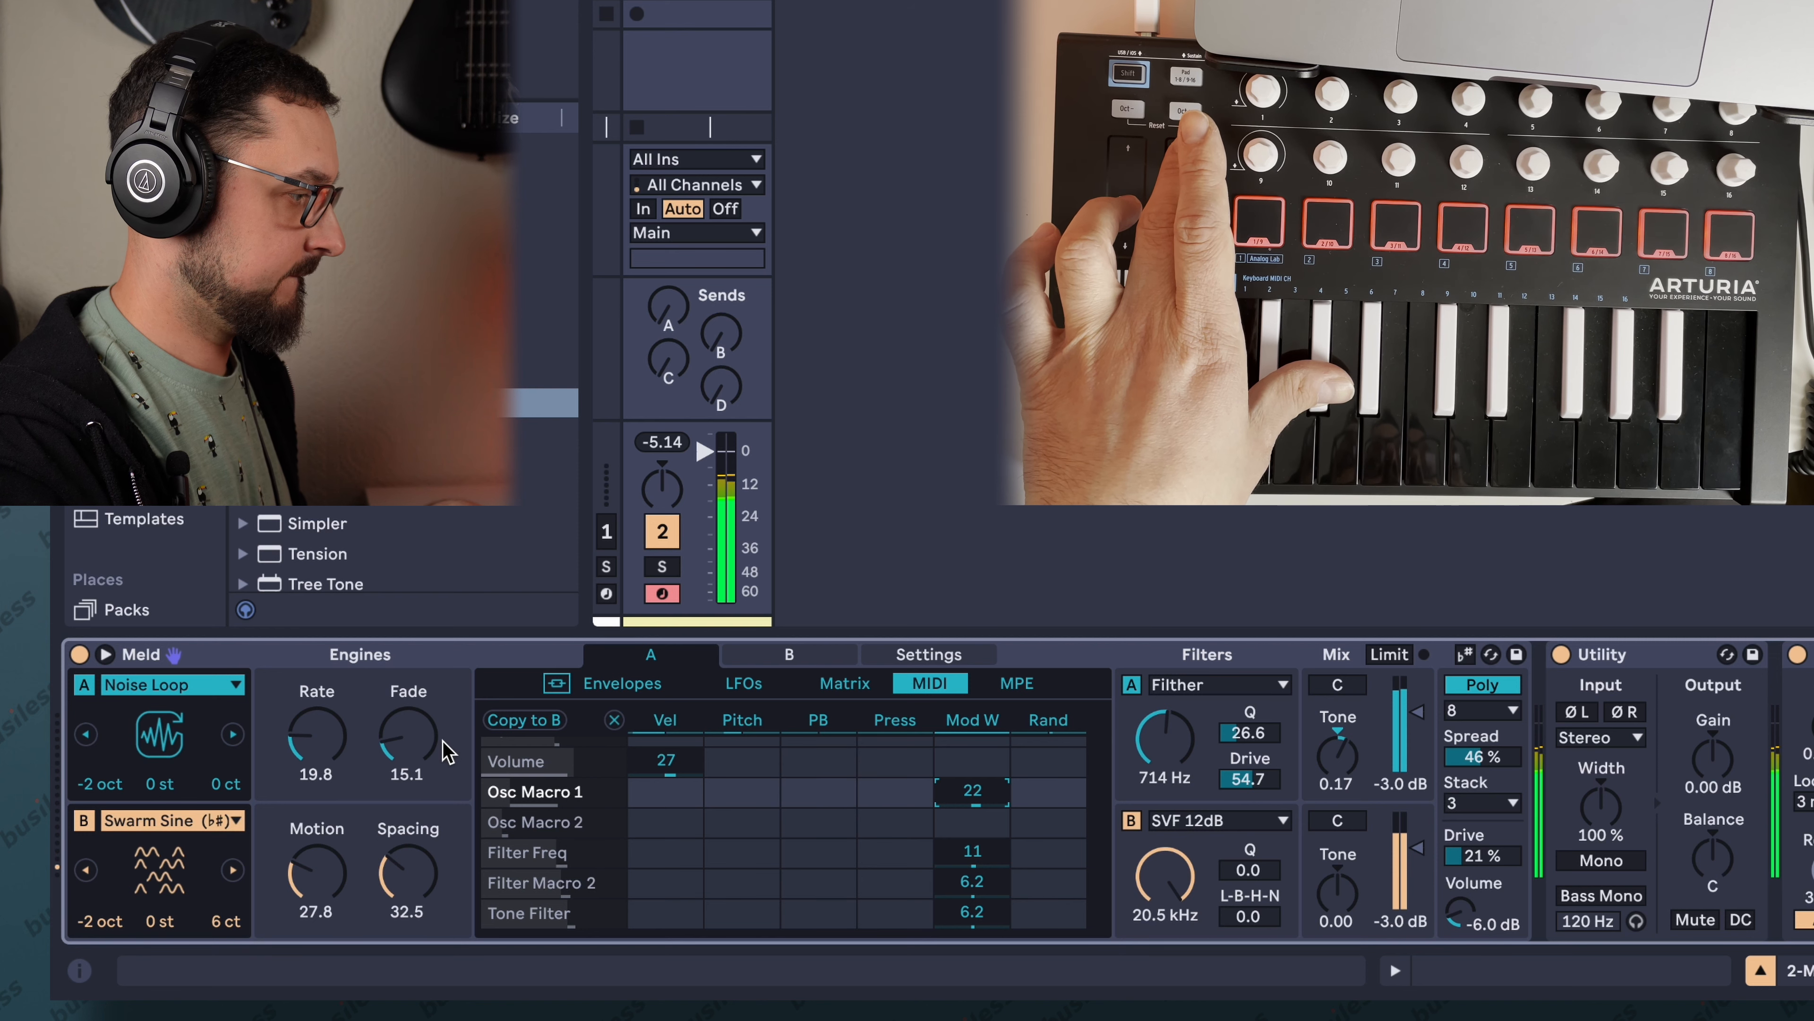
{"action": "left_click", "coordinate": [424, 751]}
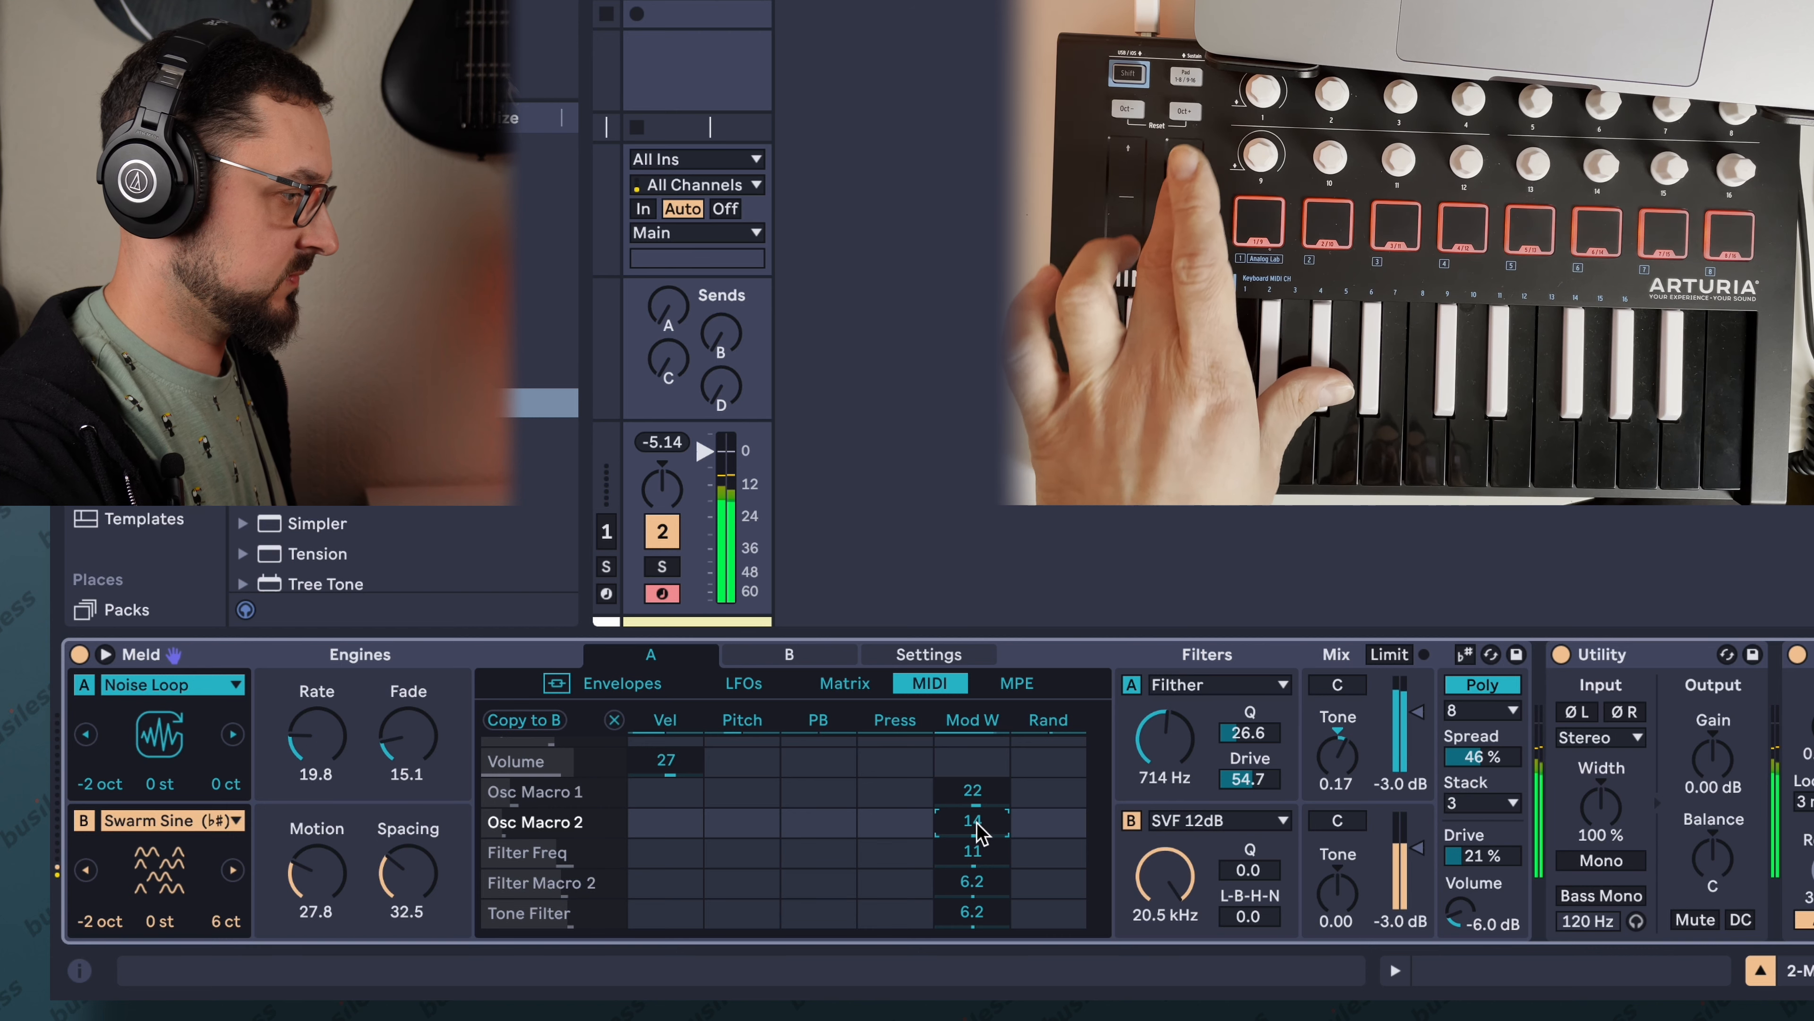
In engine B, set the filter to 798 Hz with Q 6.2 and route the mod wheel to Filter Freq by 38.
{"action": "left_click", "coordinate": [800, 657]}
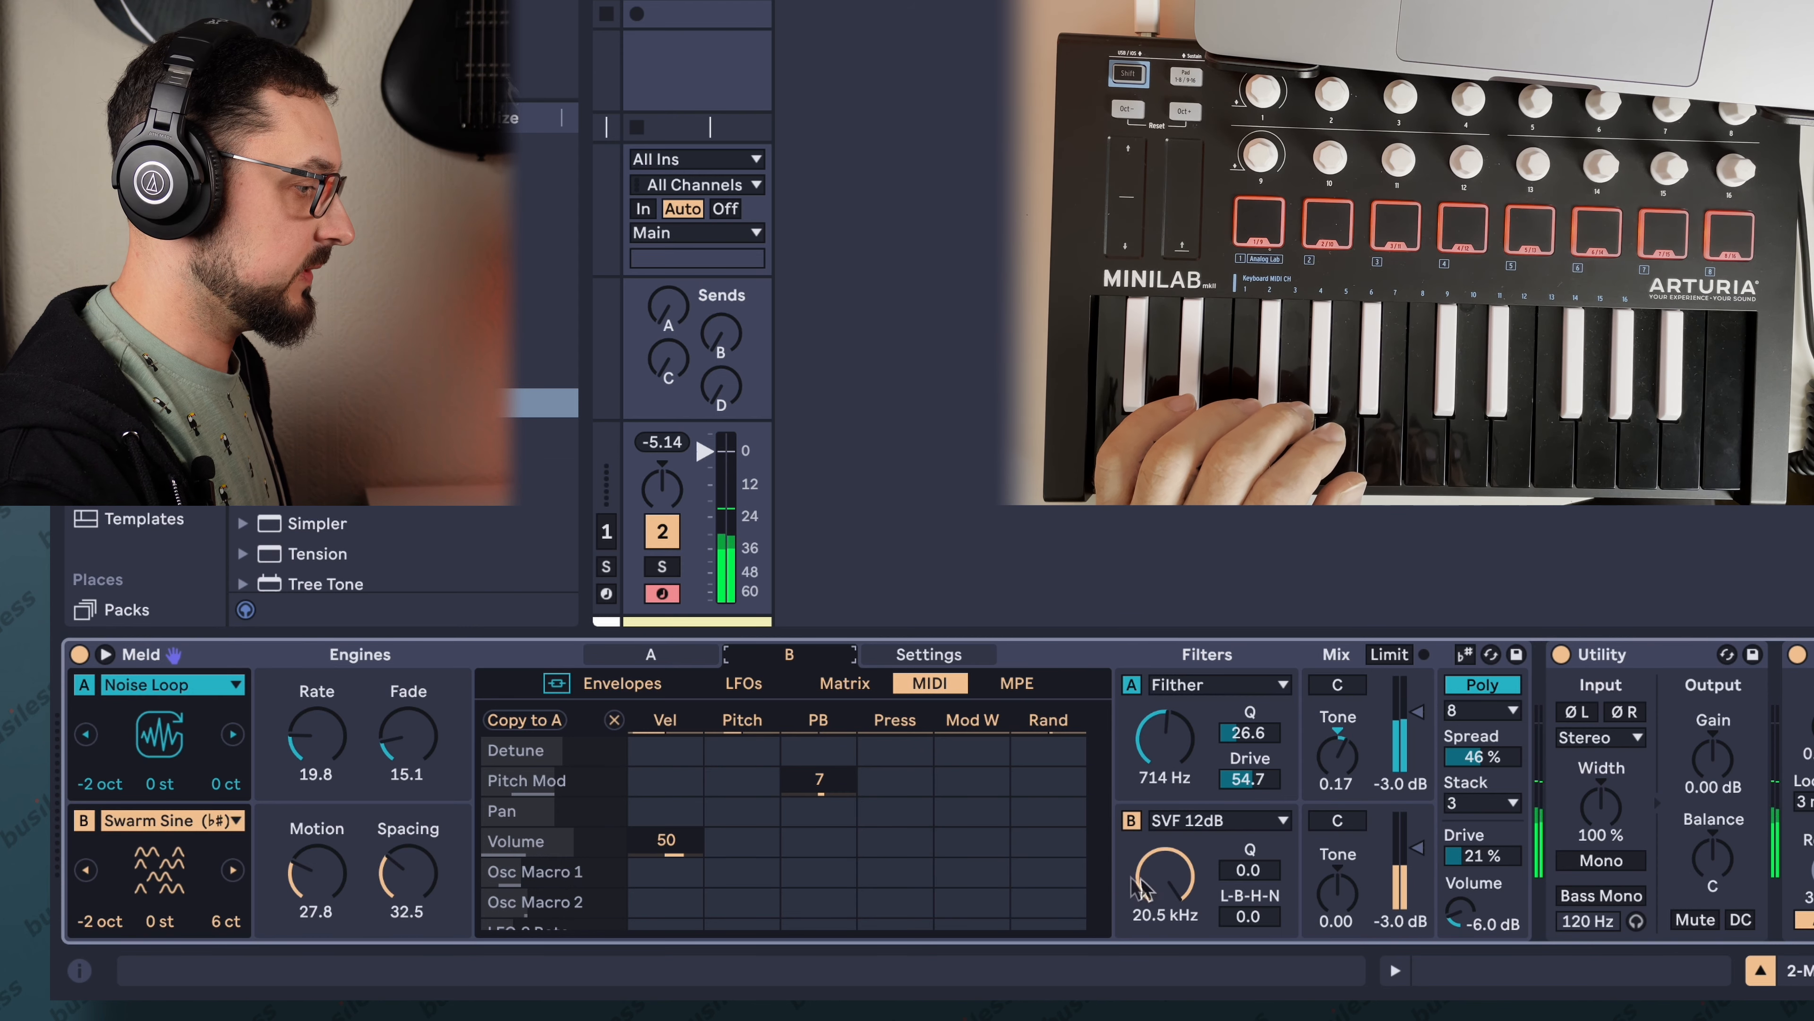
{"action": "left_click_drag", "start_coordinate": [1175, 884], "coordinate": [1175, 938]}
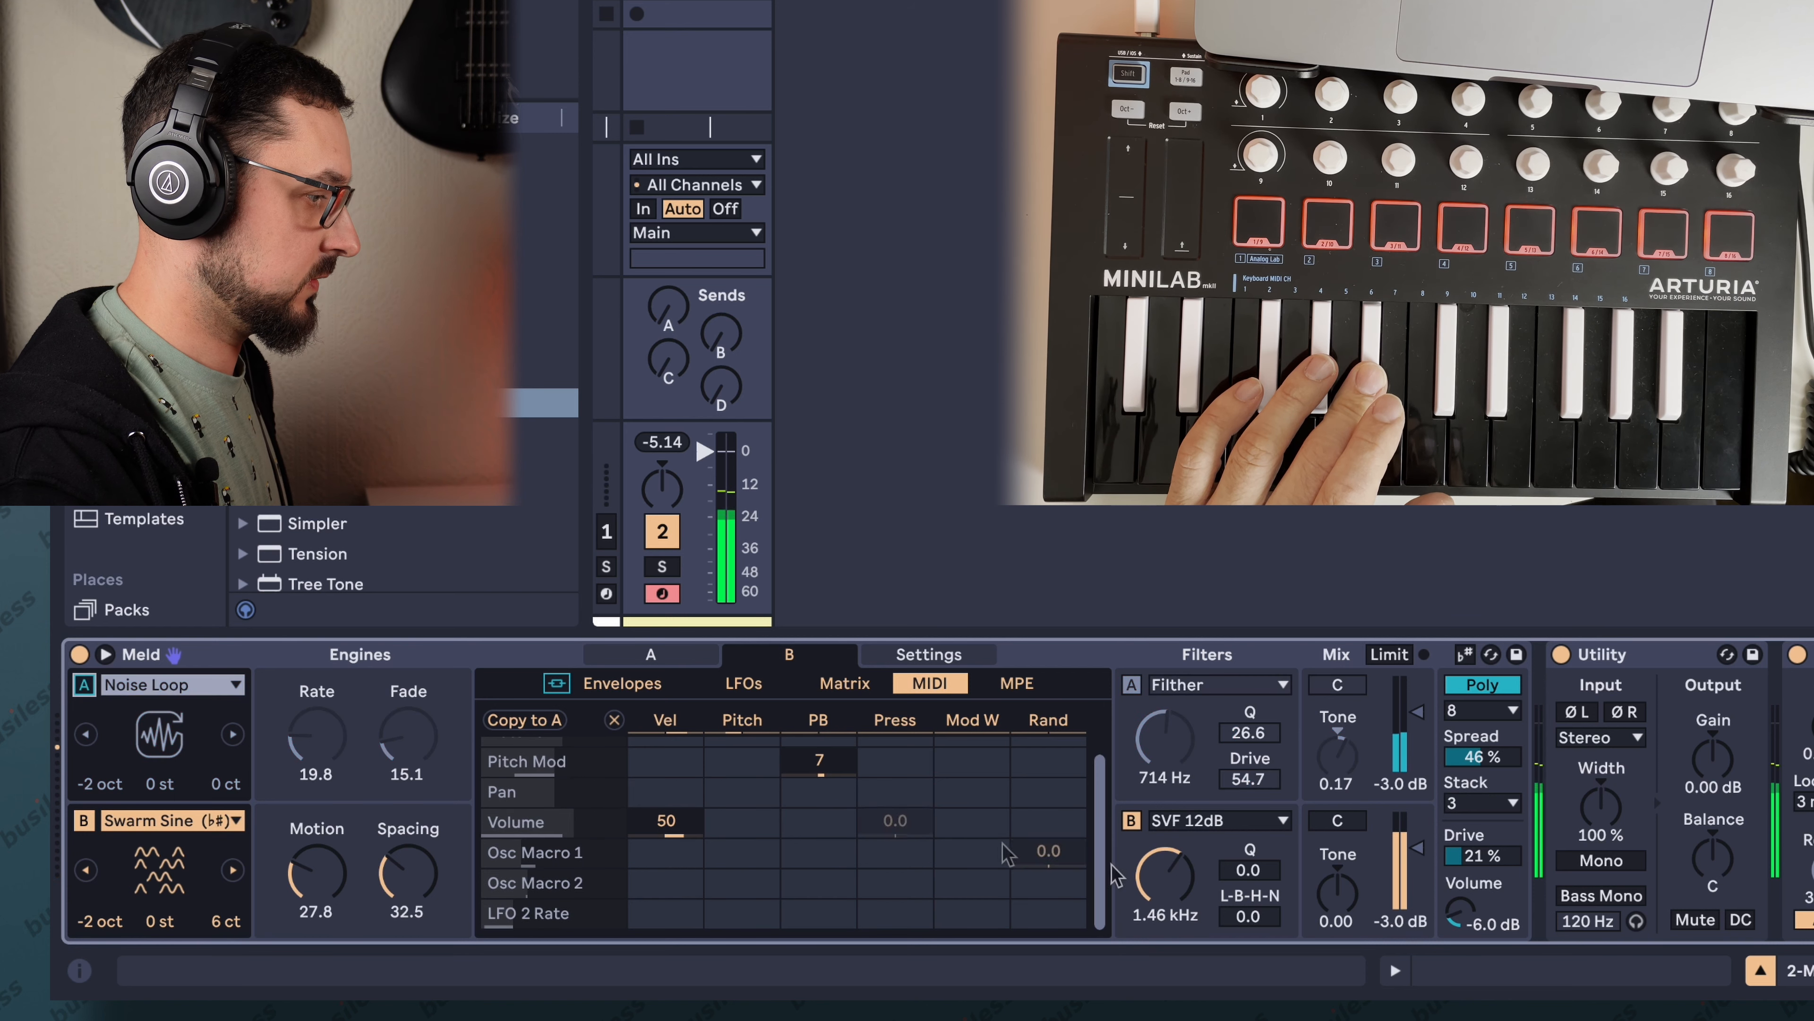
{"action": "left_click_drag", "start_coordinate": [1166, 874], "coordinate": [1165, 880]}
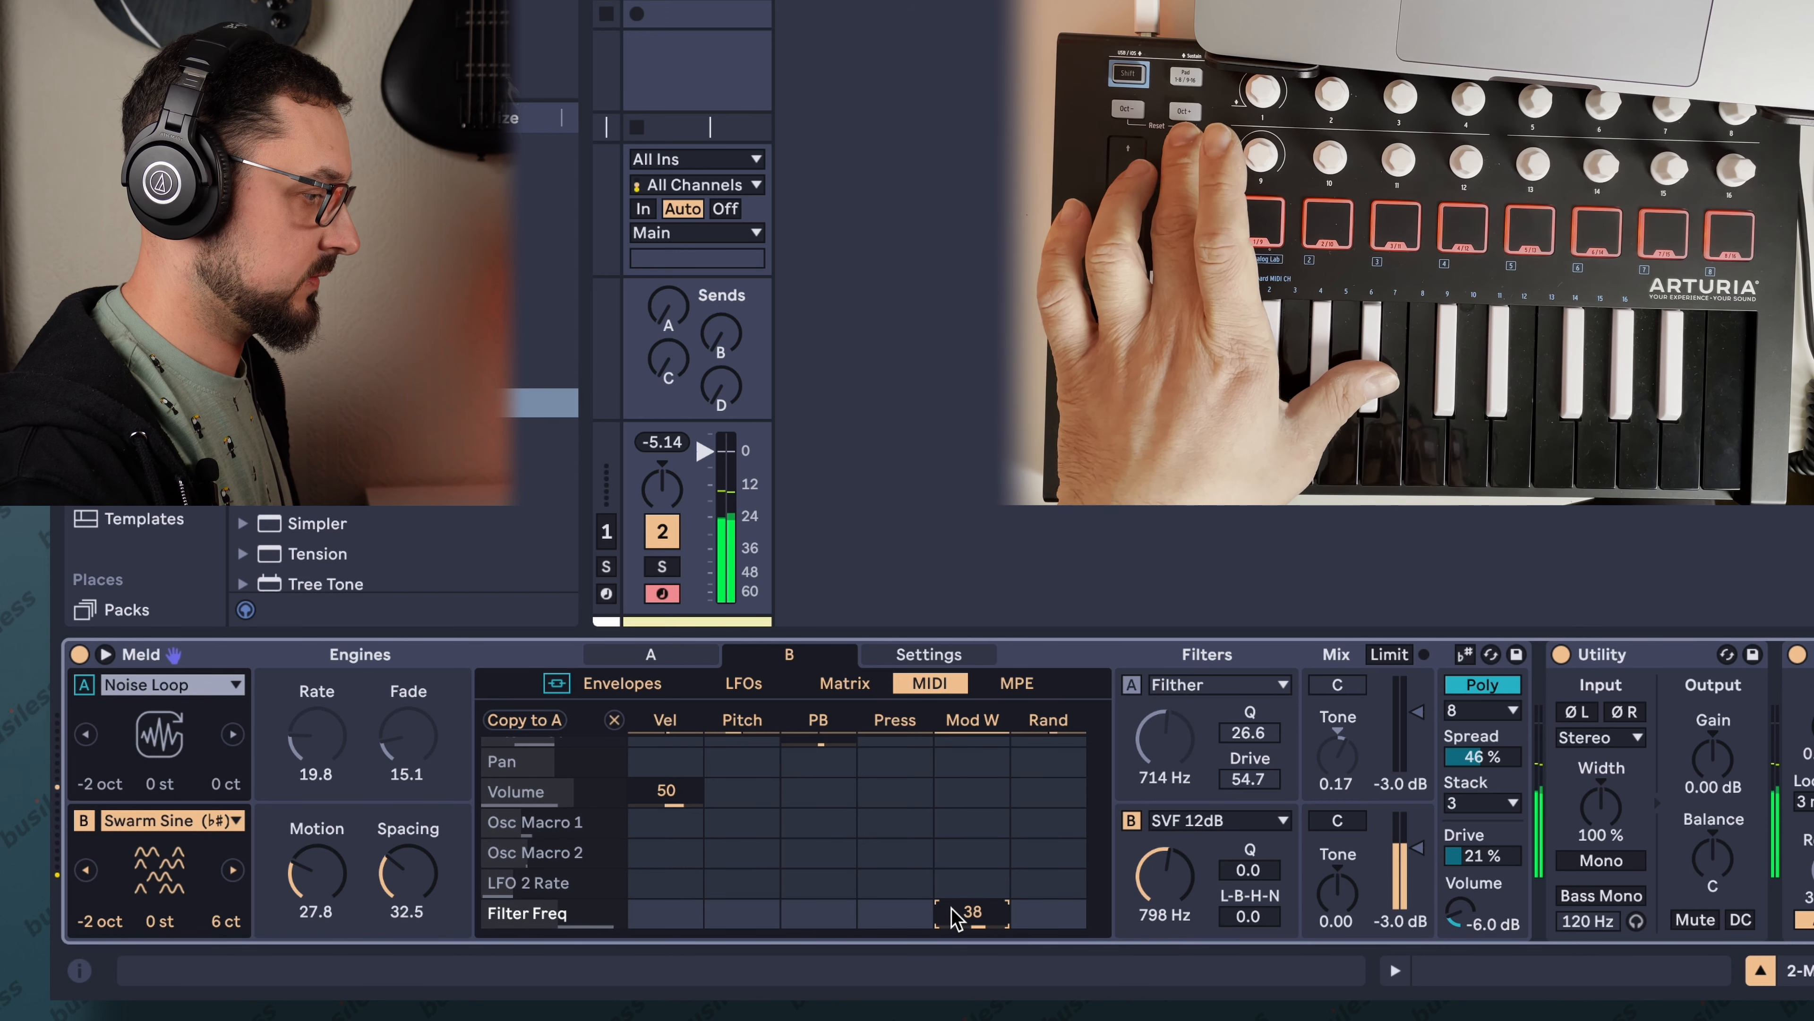
{"action": "left_click", "coordinate": [1247, 873]}
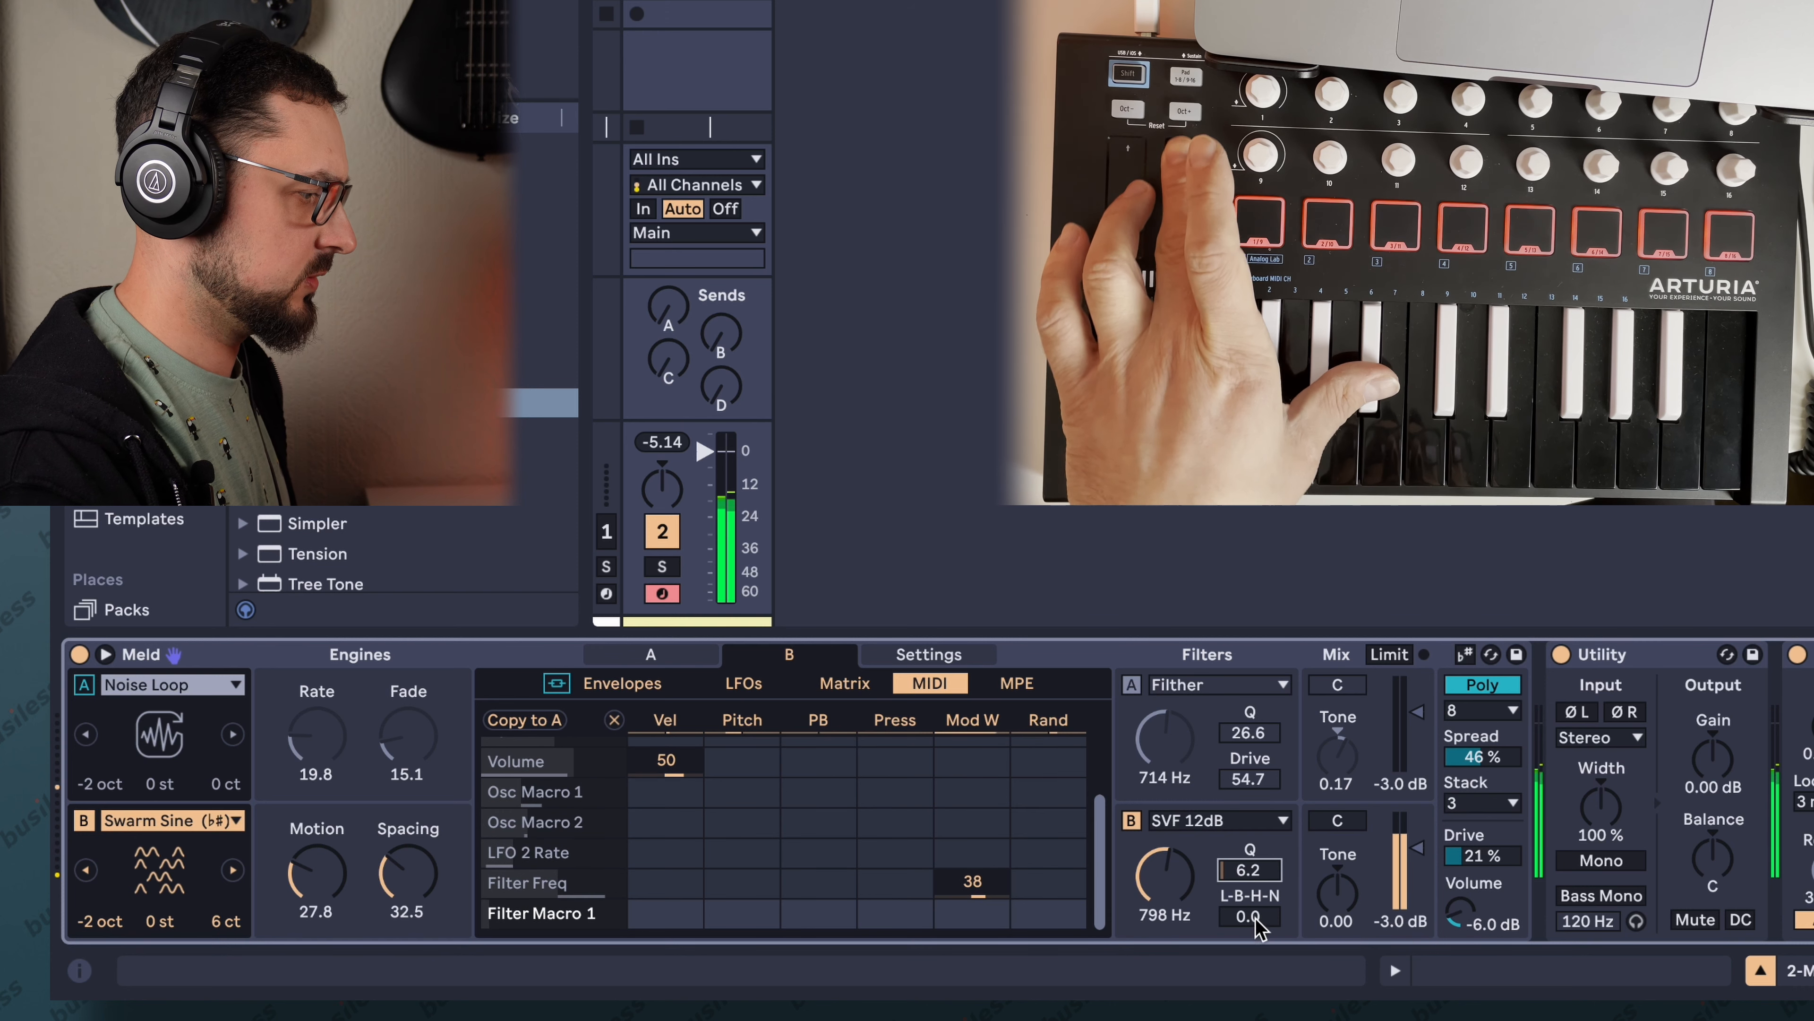
Change engine B's filter type to Phaser and set it to 251 Hz with Feedback 14.8 and Spread 14.8.
{"action": "left_click", "coordinate": [1243, 822]}
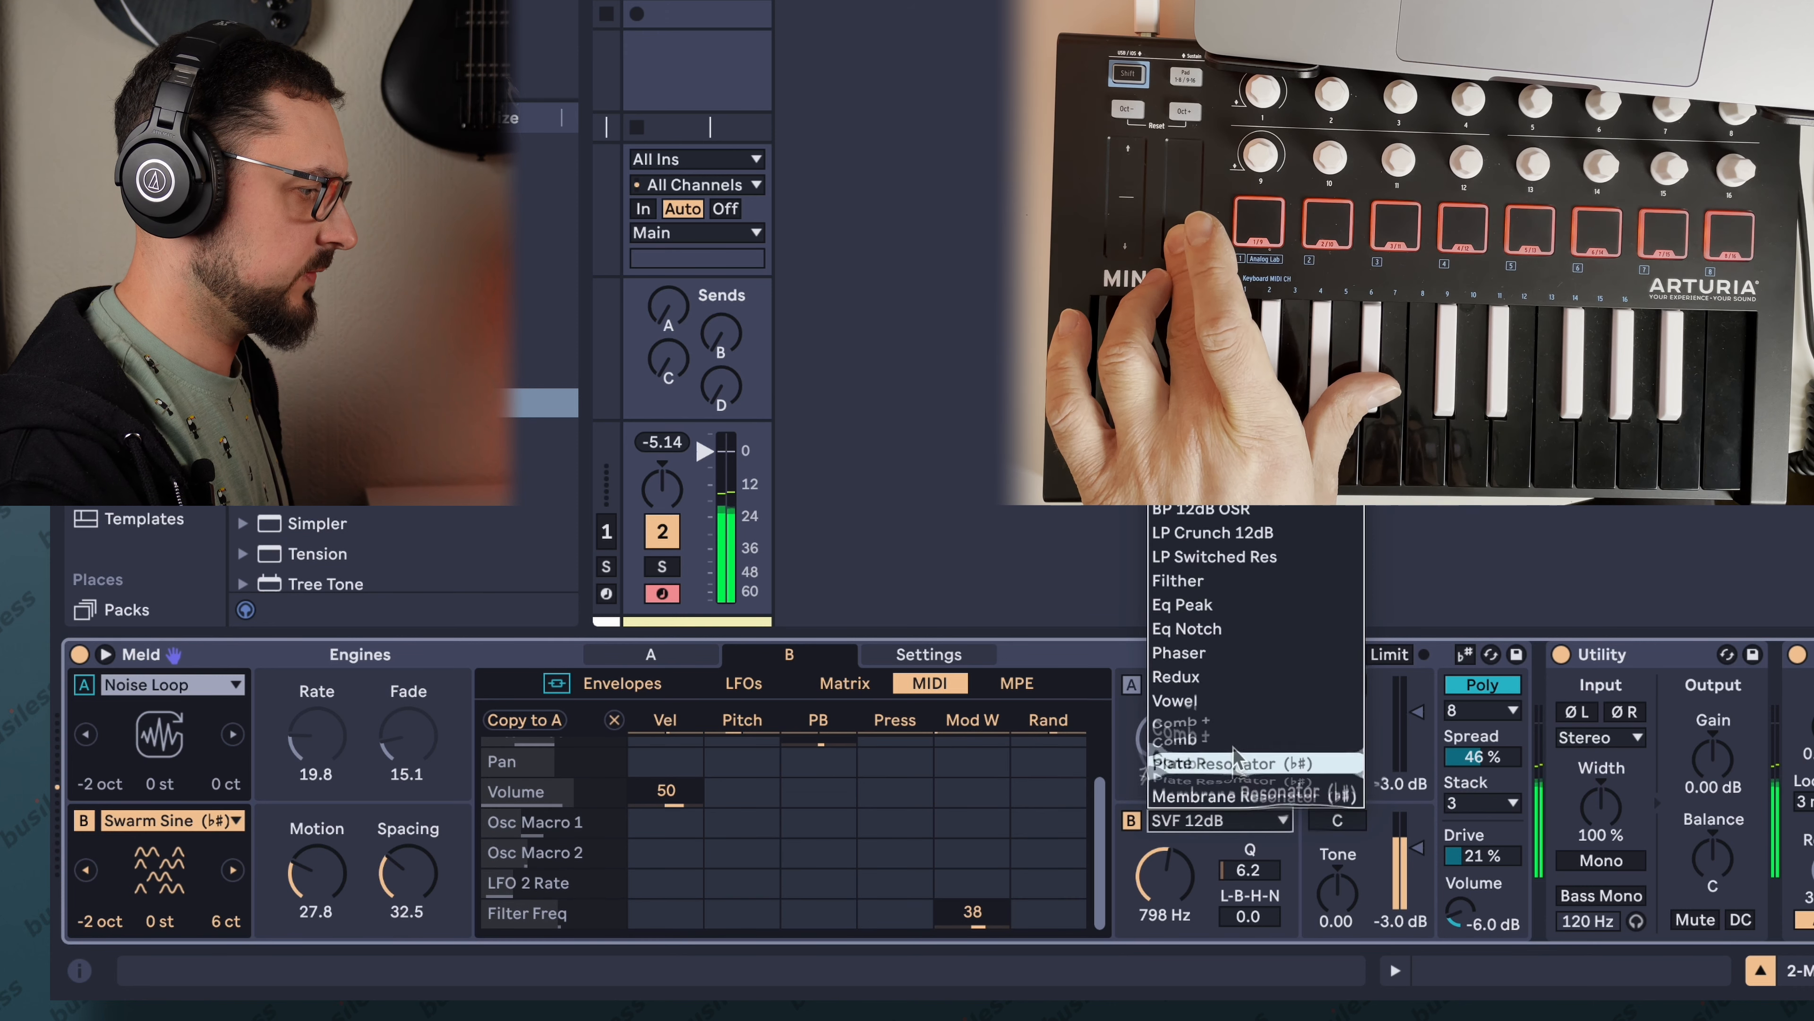
{"action": "left_click", "coordinate": [1247, 653]}
{"action": "left_click_drag", "start_coordinate": [1233, 867], "coordinate": [1234, 845]}
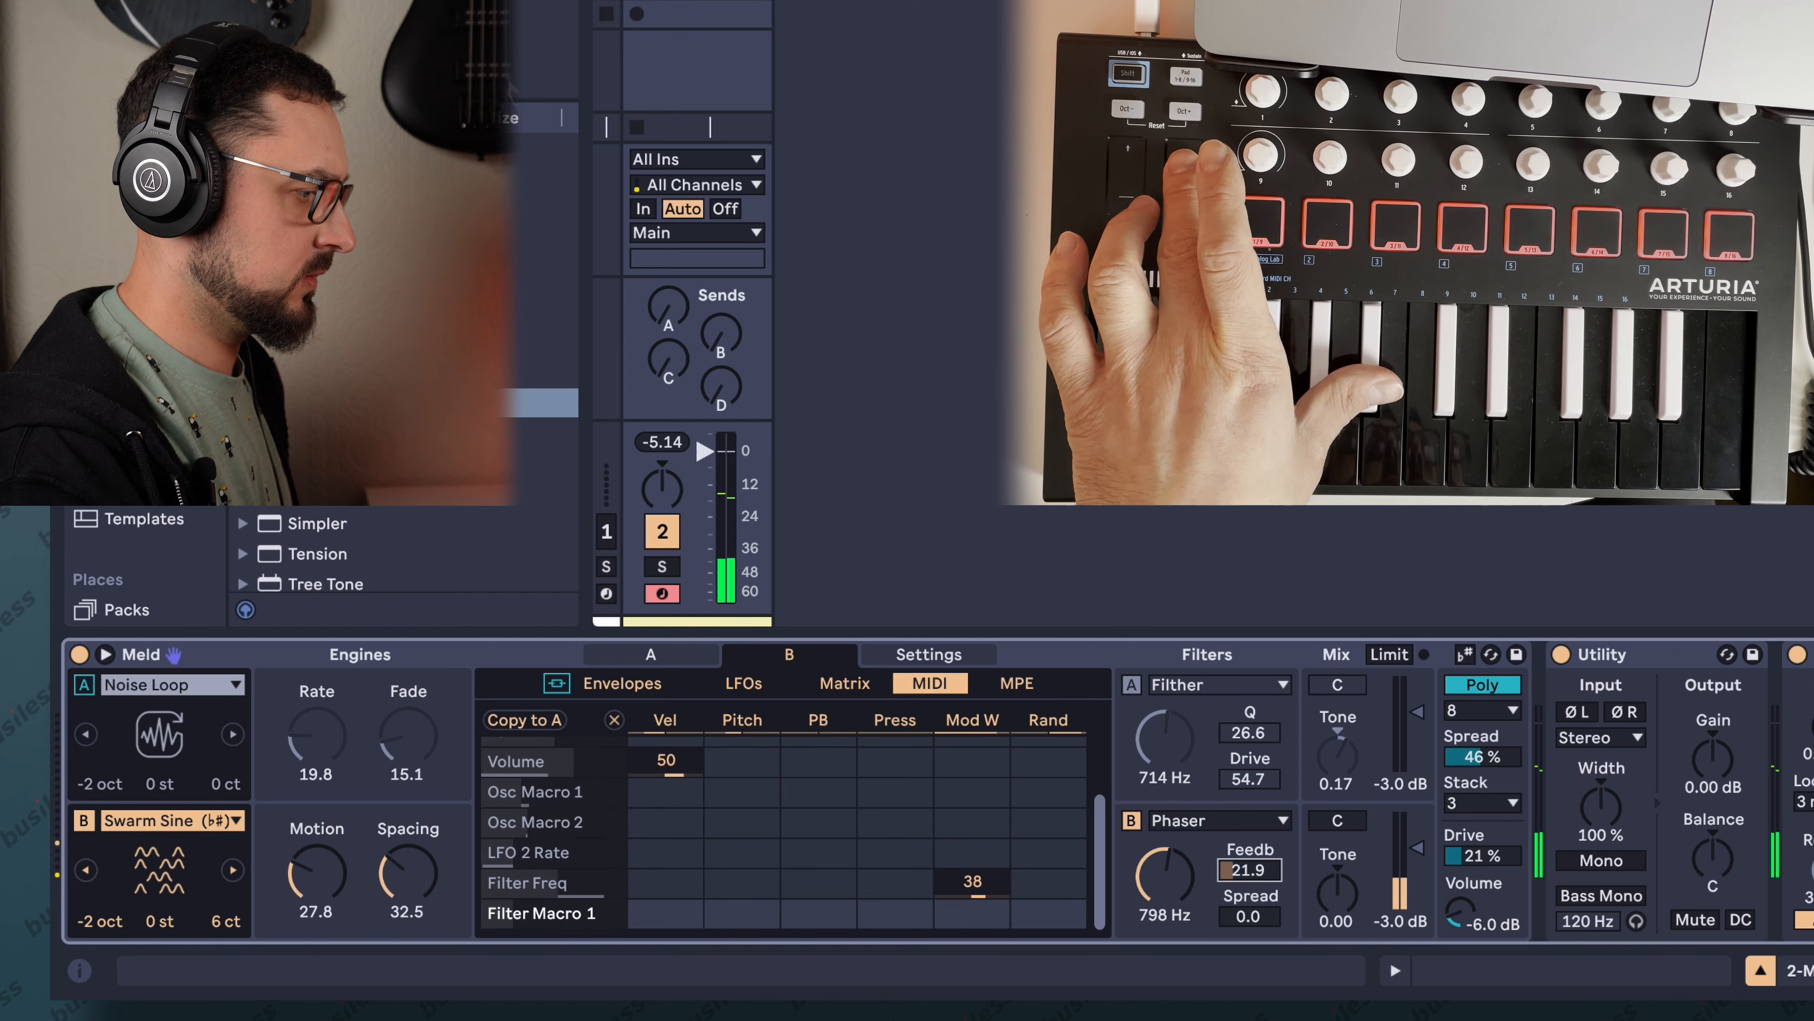
{"action": "left_click_drag", "start_coordinate": [1241, 916], "coordinate": [1175, 915]}
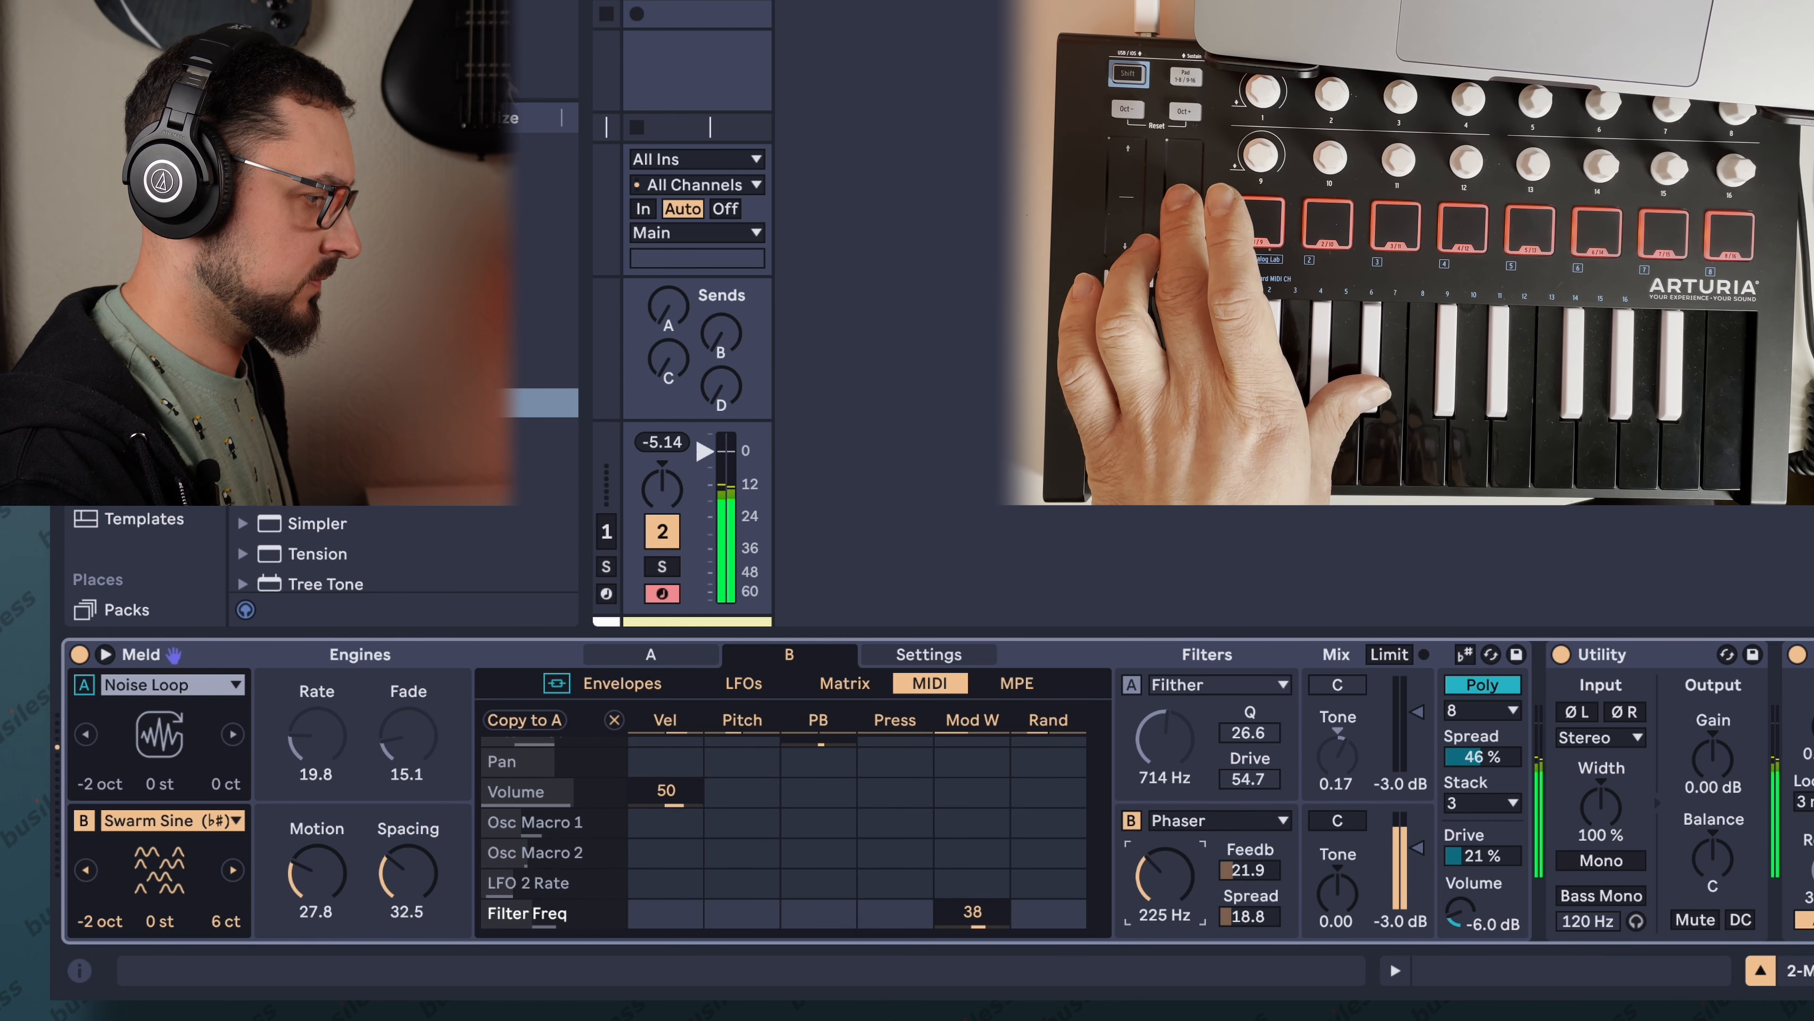
{"action": "left_click_drag", "start_coordinate": [1249, 869], "coordinate": [1269, 926]}
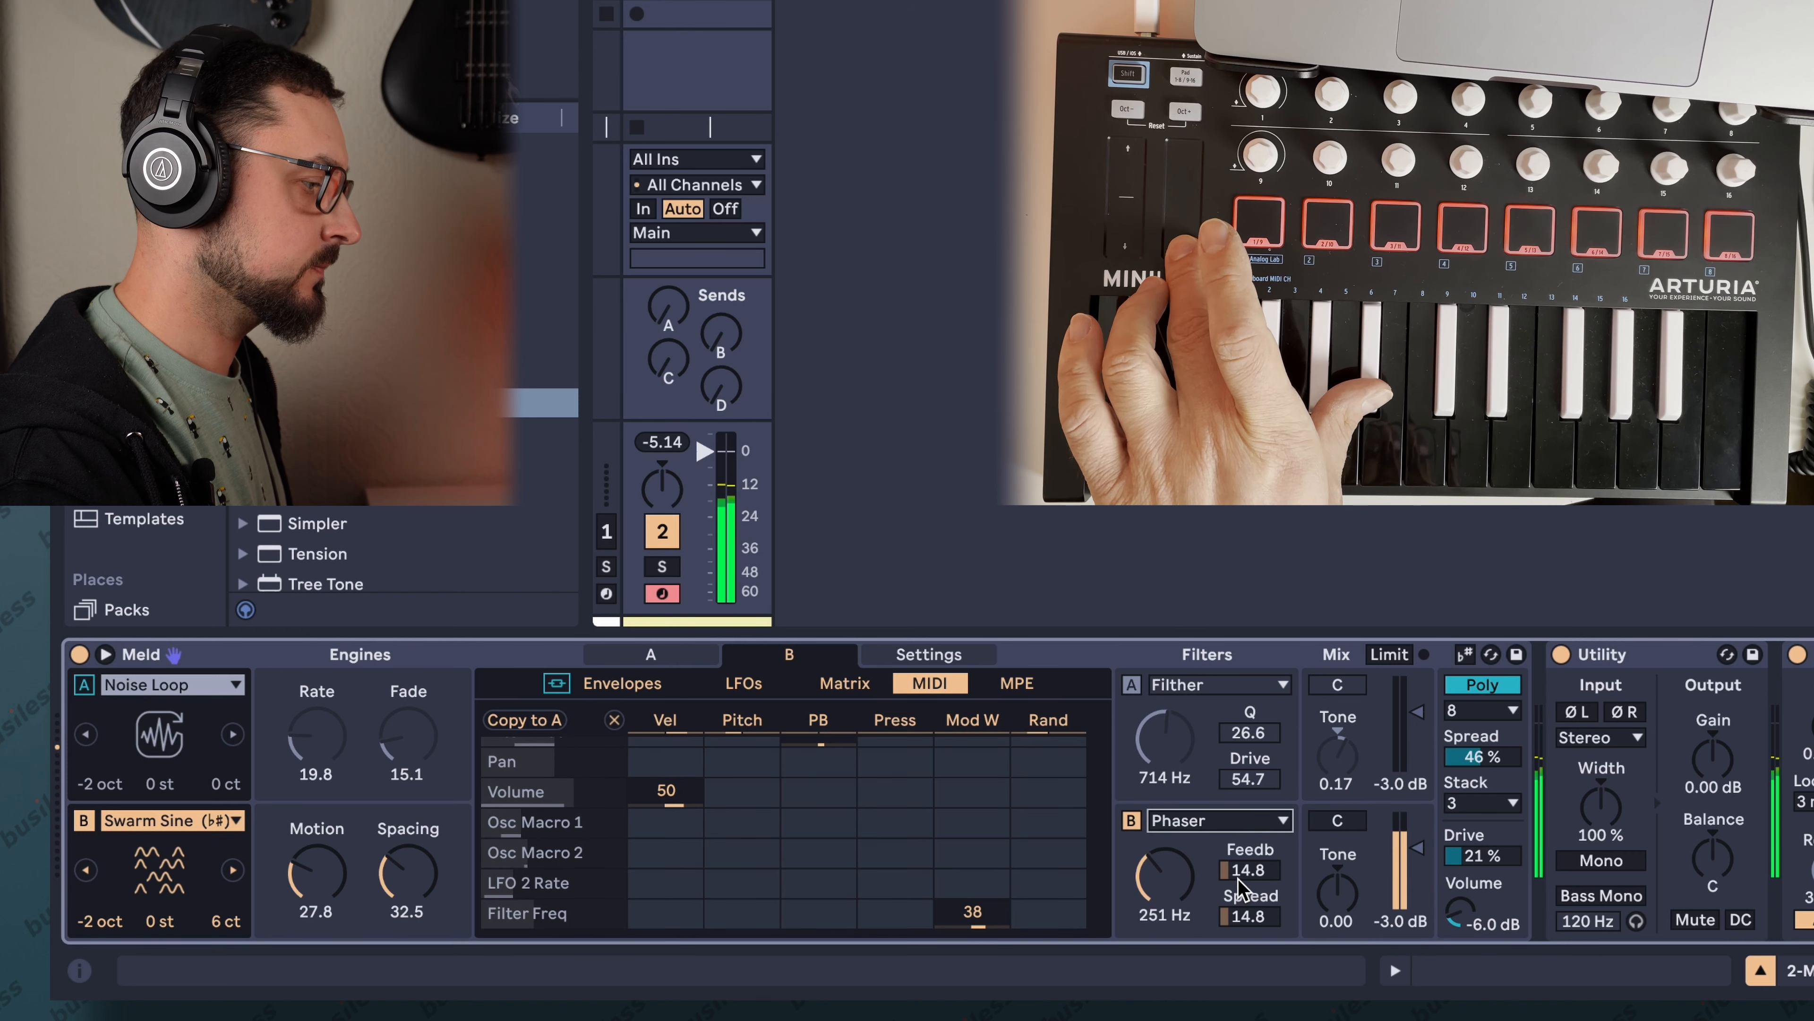
Refine engine B's Phaser to 412 Hz, Feedback 34.4, Spread 40.6 and Tone -0.21, with the mod wheel-to-Filter Freq amount at -20.
{"action": "left_click_drag", "start_coordinate": [973, 912], "coordinate": [973, 929]}
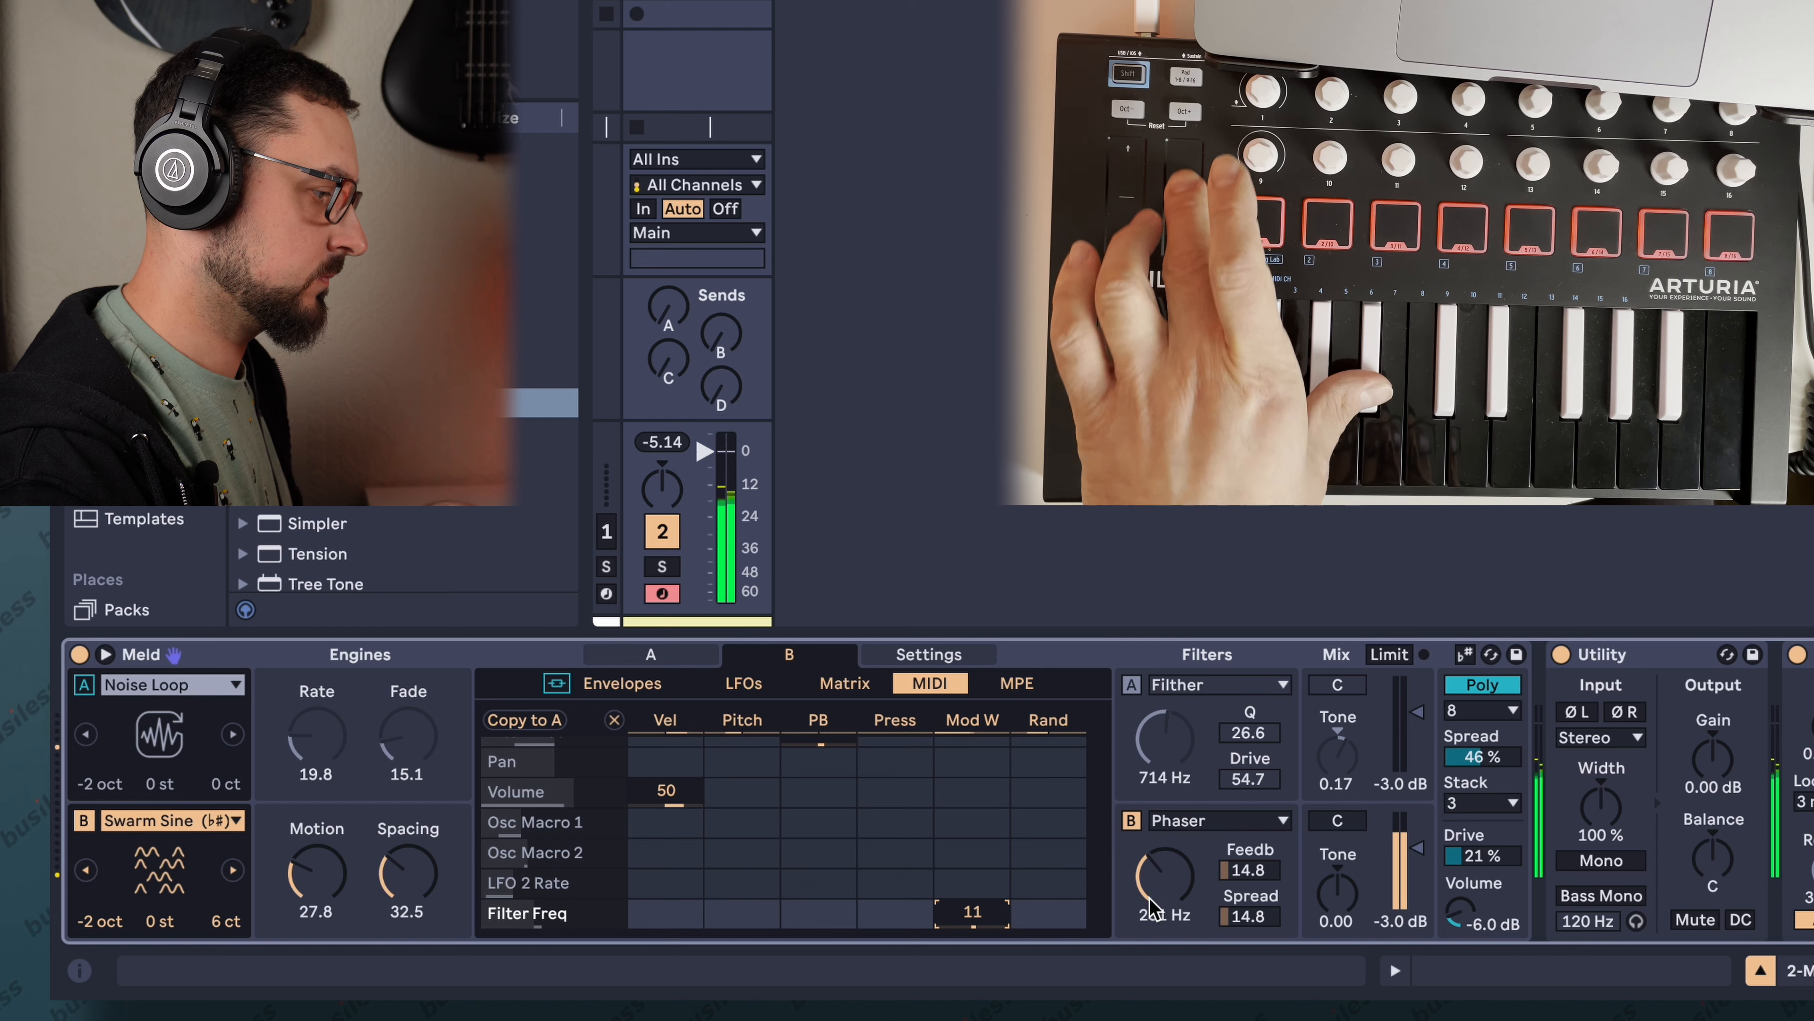
{"action": "left_click_drag", "start_coordinate": [973, 912], "coordinate": [973, 924]}
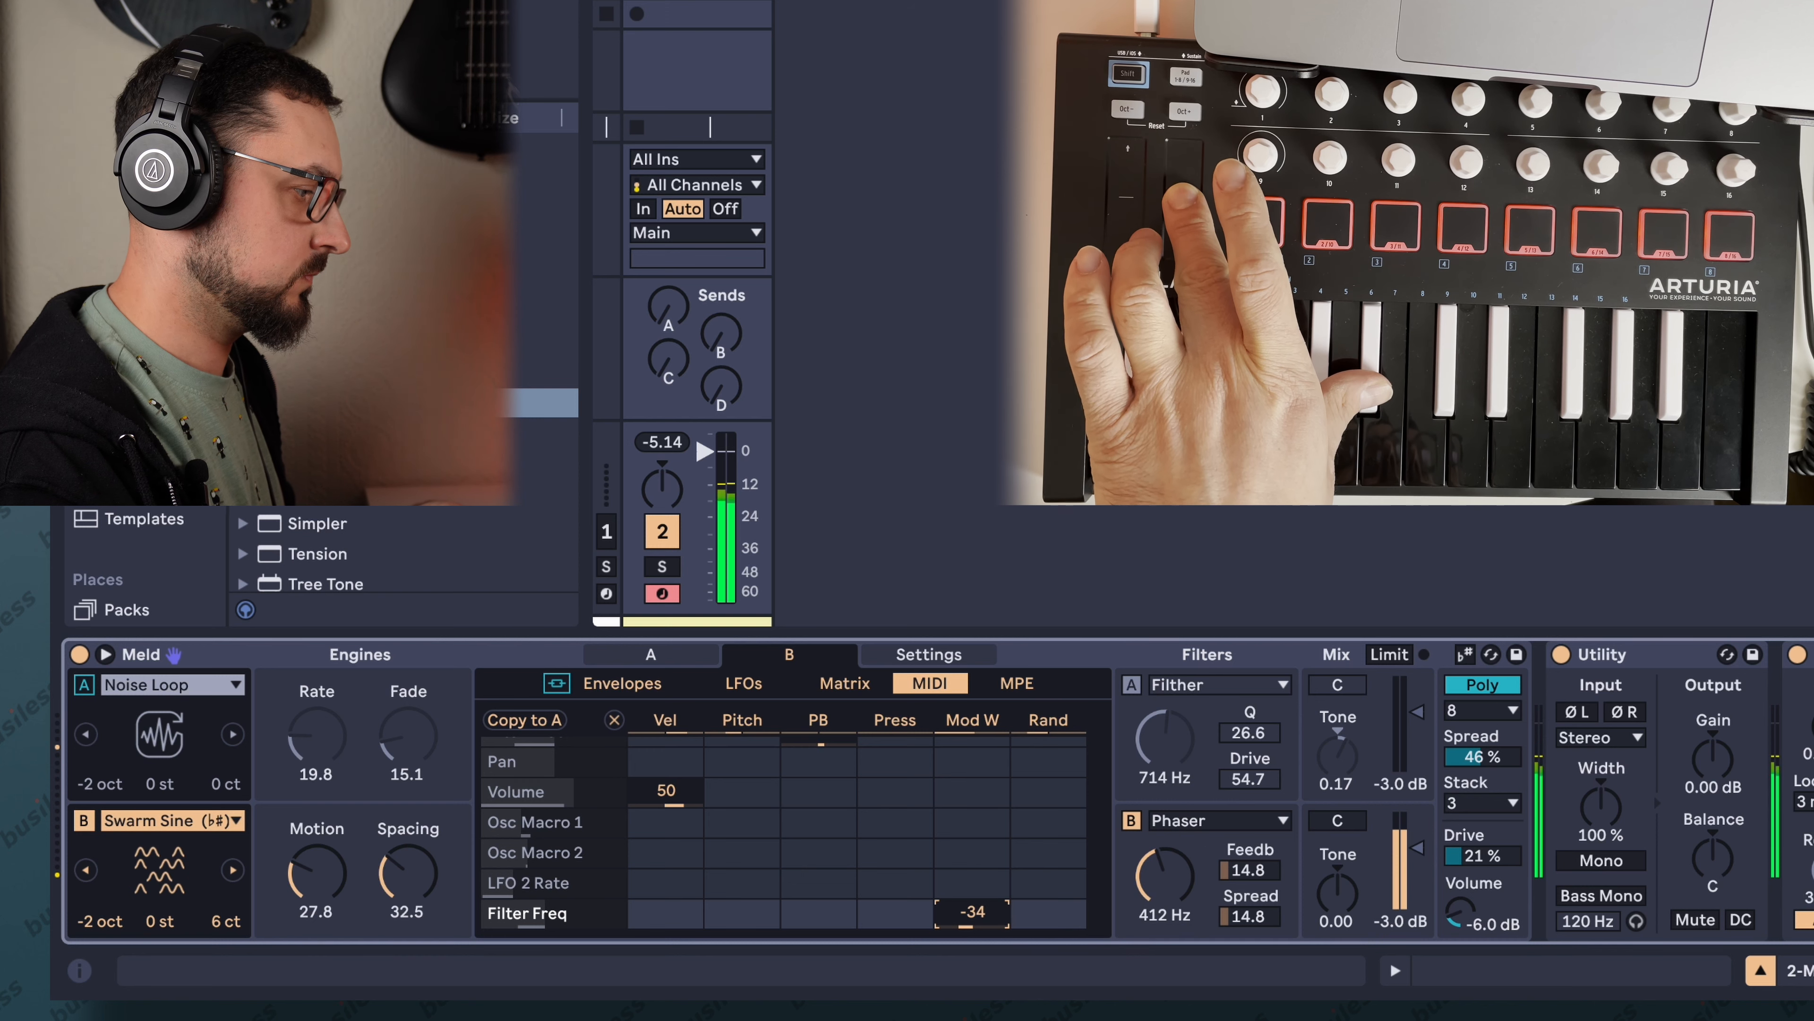
{"action": "left_click_drag", "start_coordinate": [1251, 870], "coordinate": [1251, 829]}
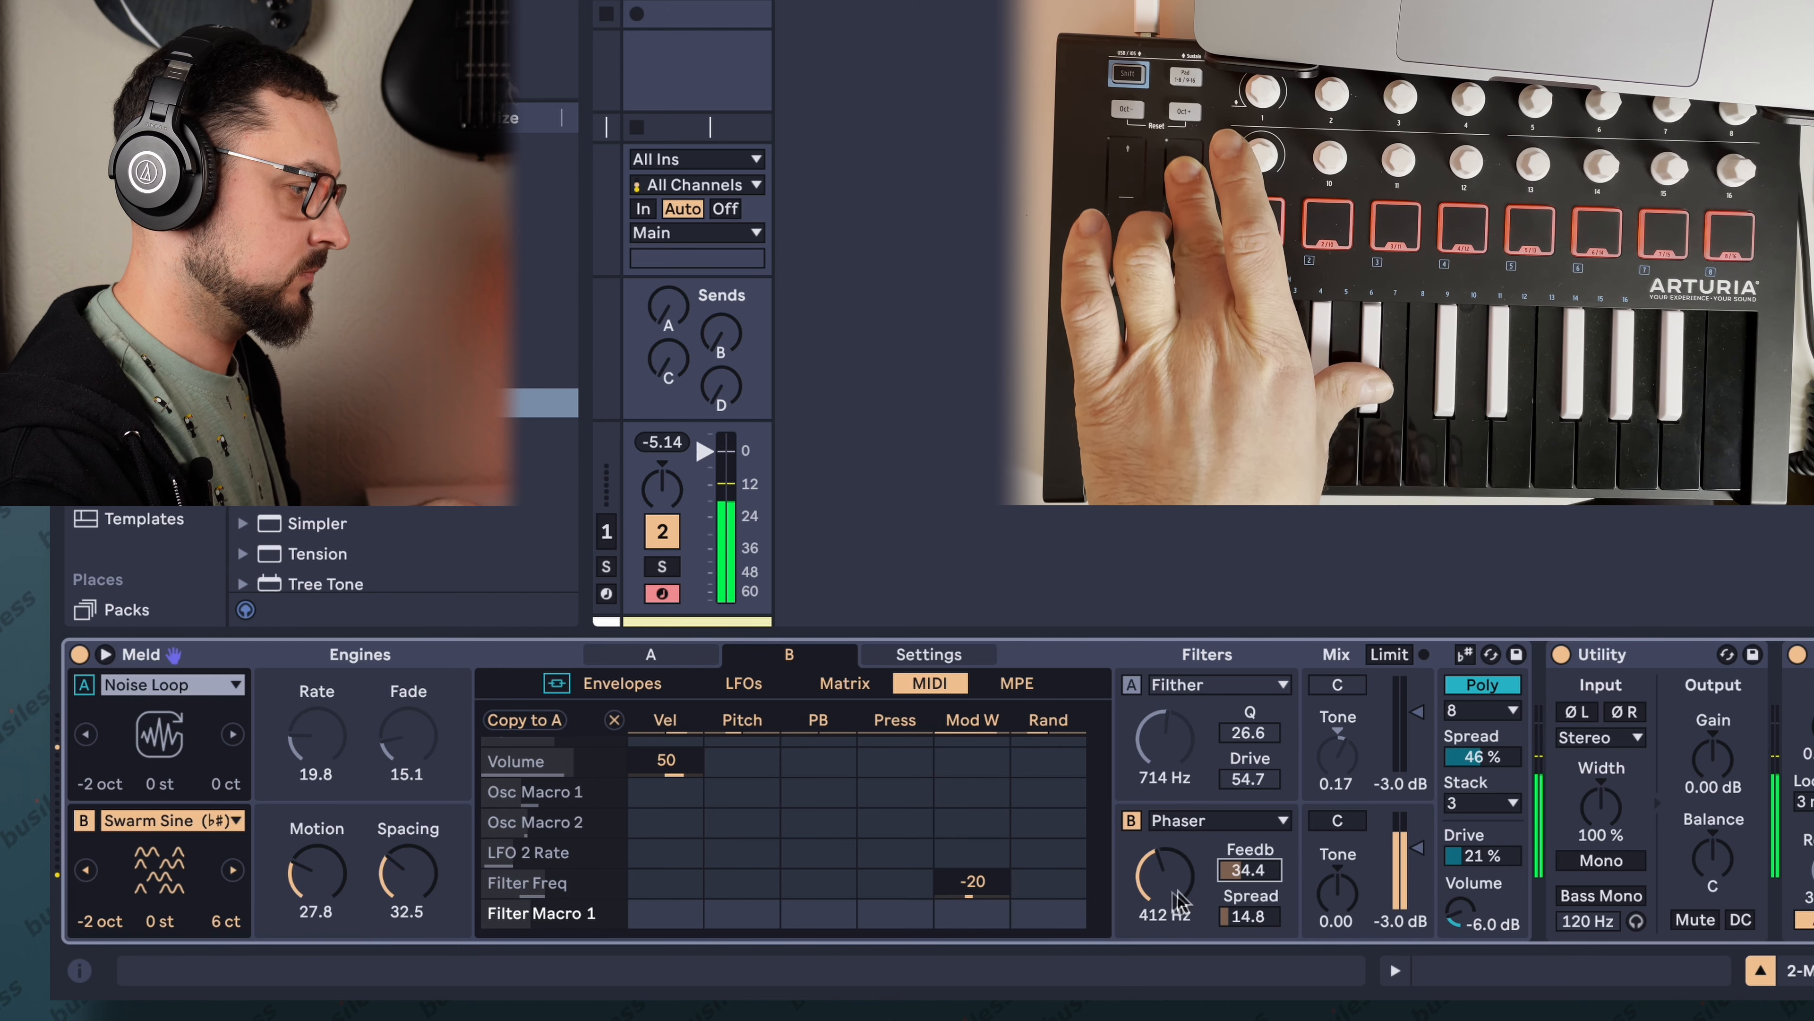
{"action": "left_click_drag", "start_coordinate": [1250, 922], "coordinate": [1250, 909]}
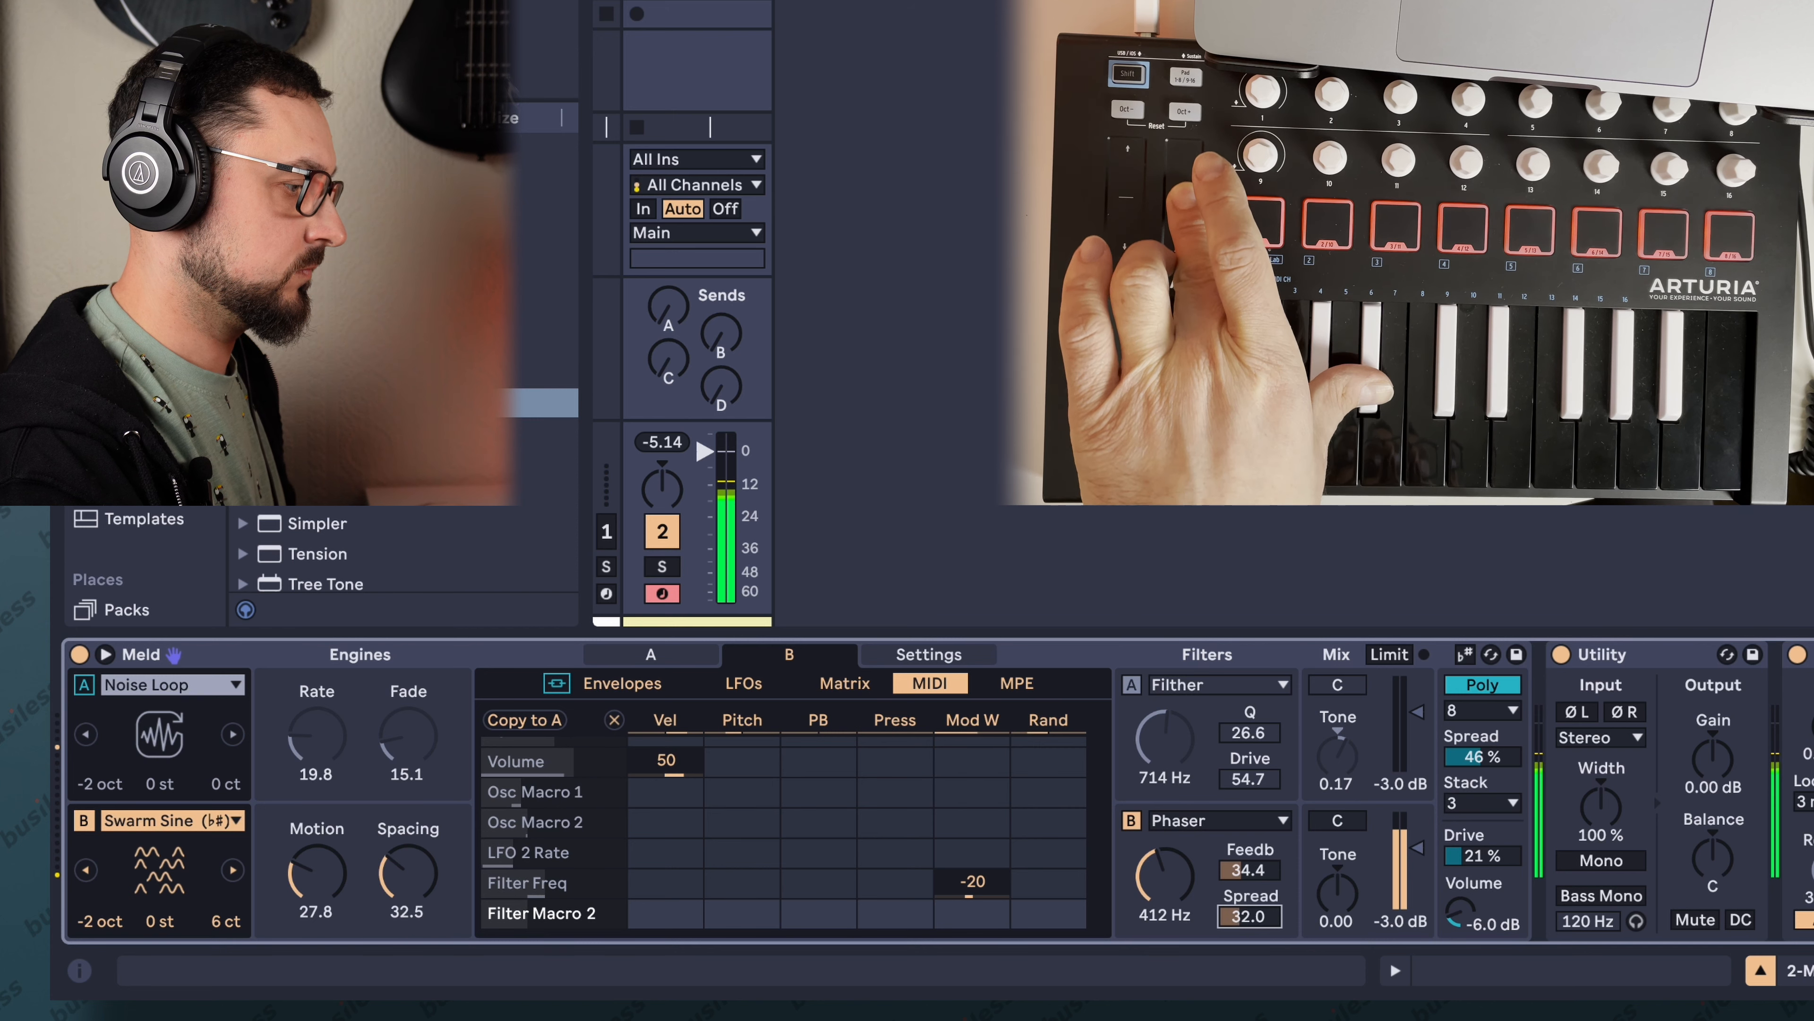
{"action": "left_click_drag", "start_coordinate": [1336, 890], "coordinate": [1318, 902]}
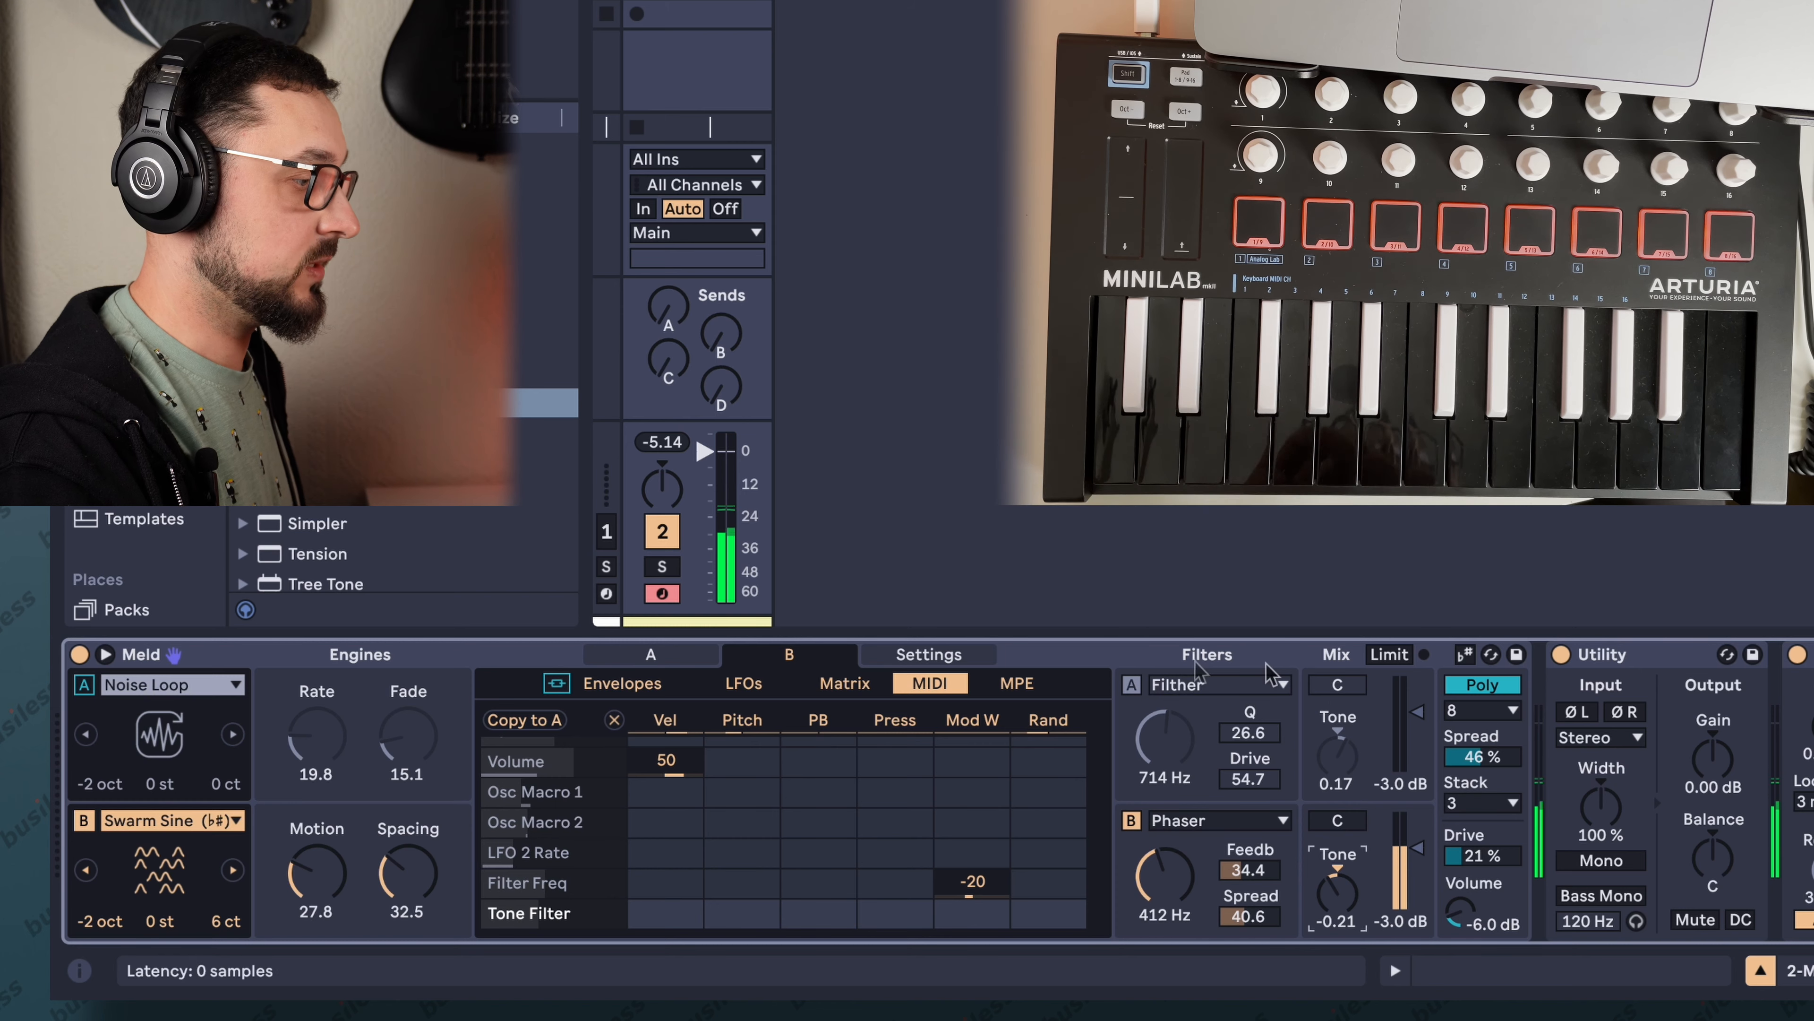
Turn engine A back on so both engines sound together, and select the Meld device.
{"action": "left_click", "coordinate": [1198, 645]}
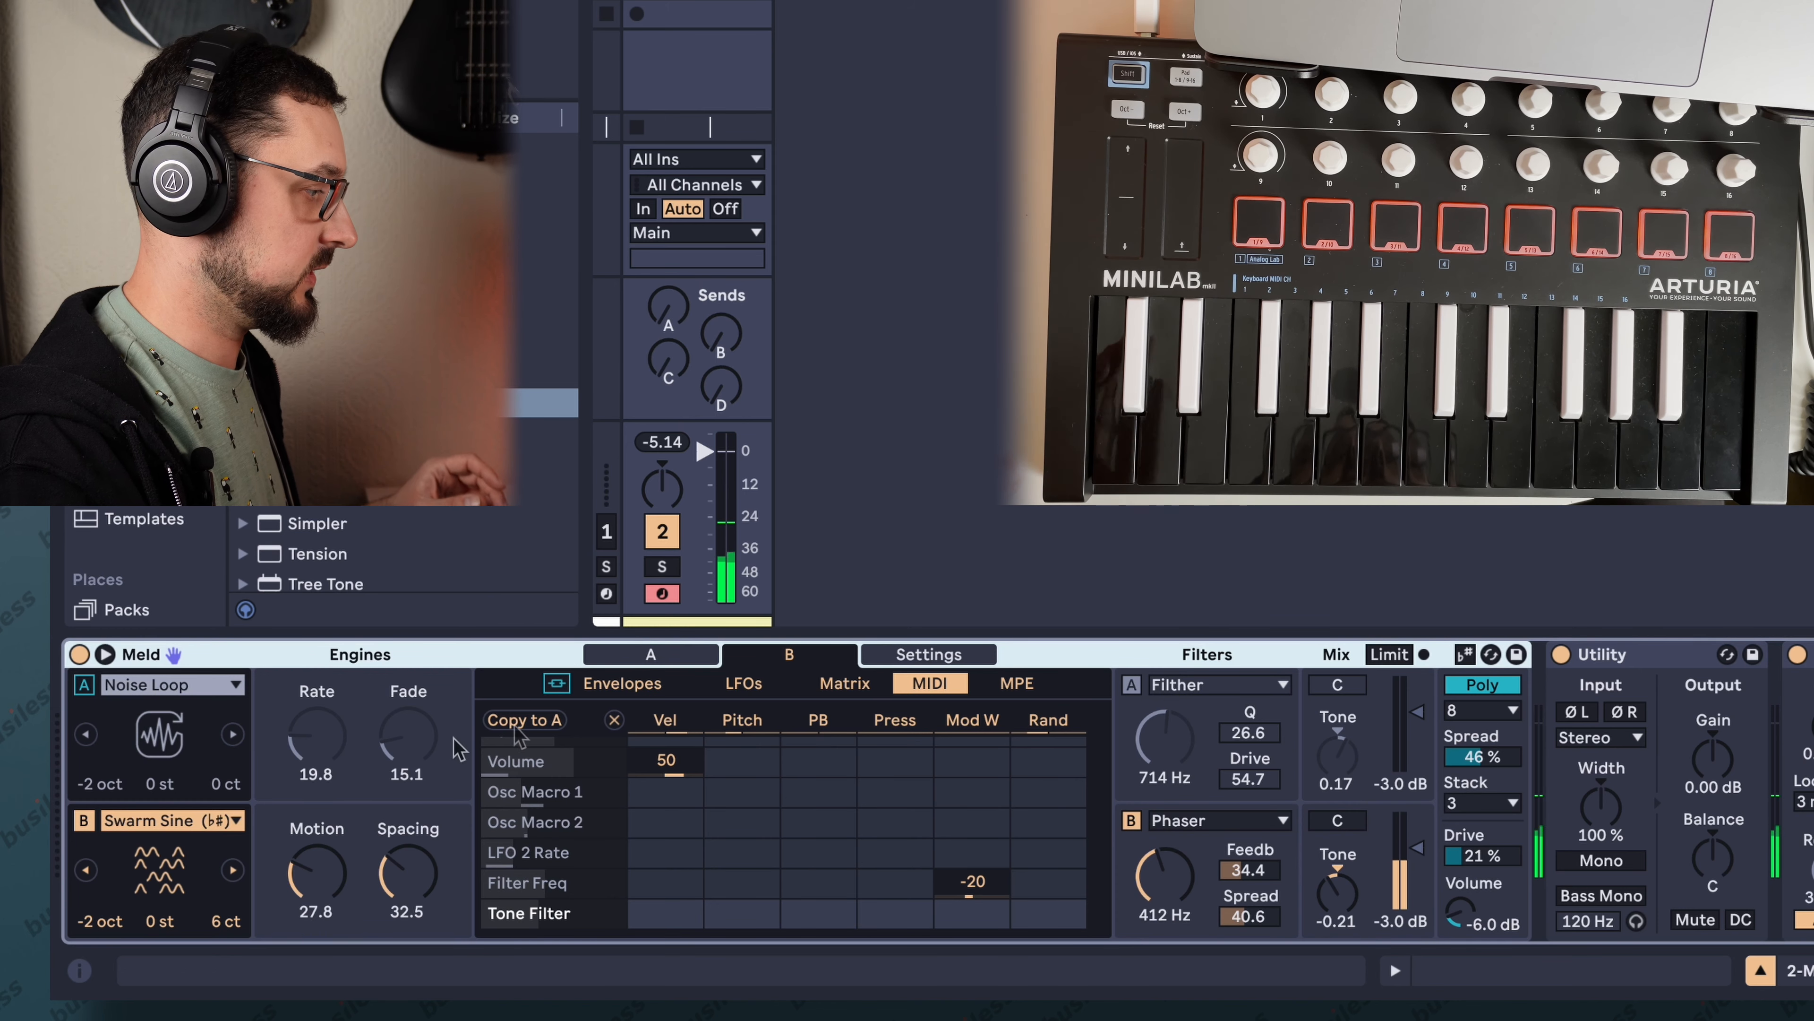
{"action": "left_click", "coordinate": [84, 686]}
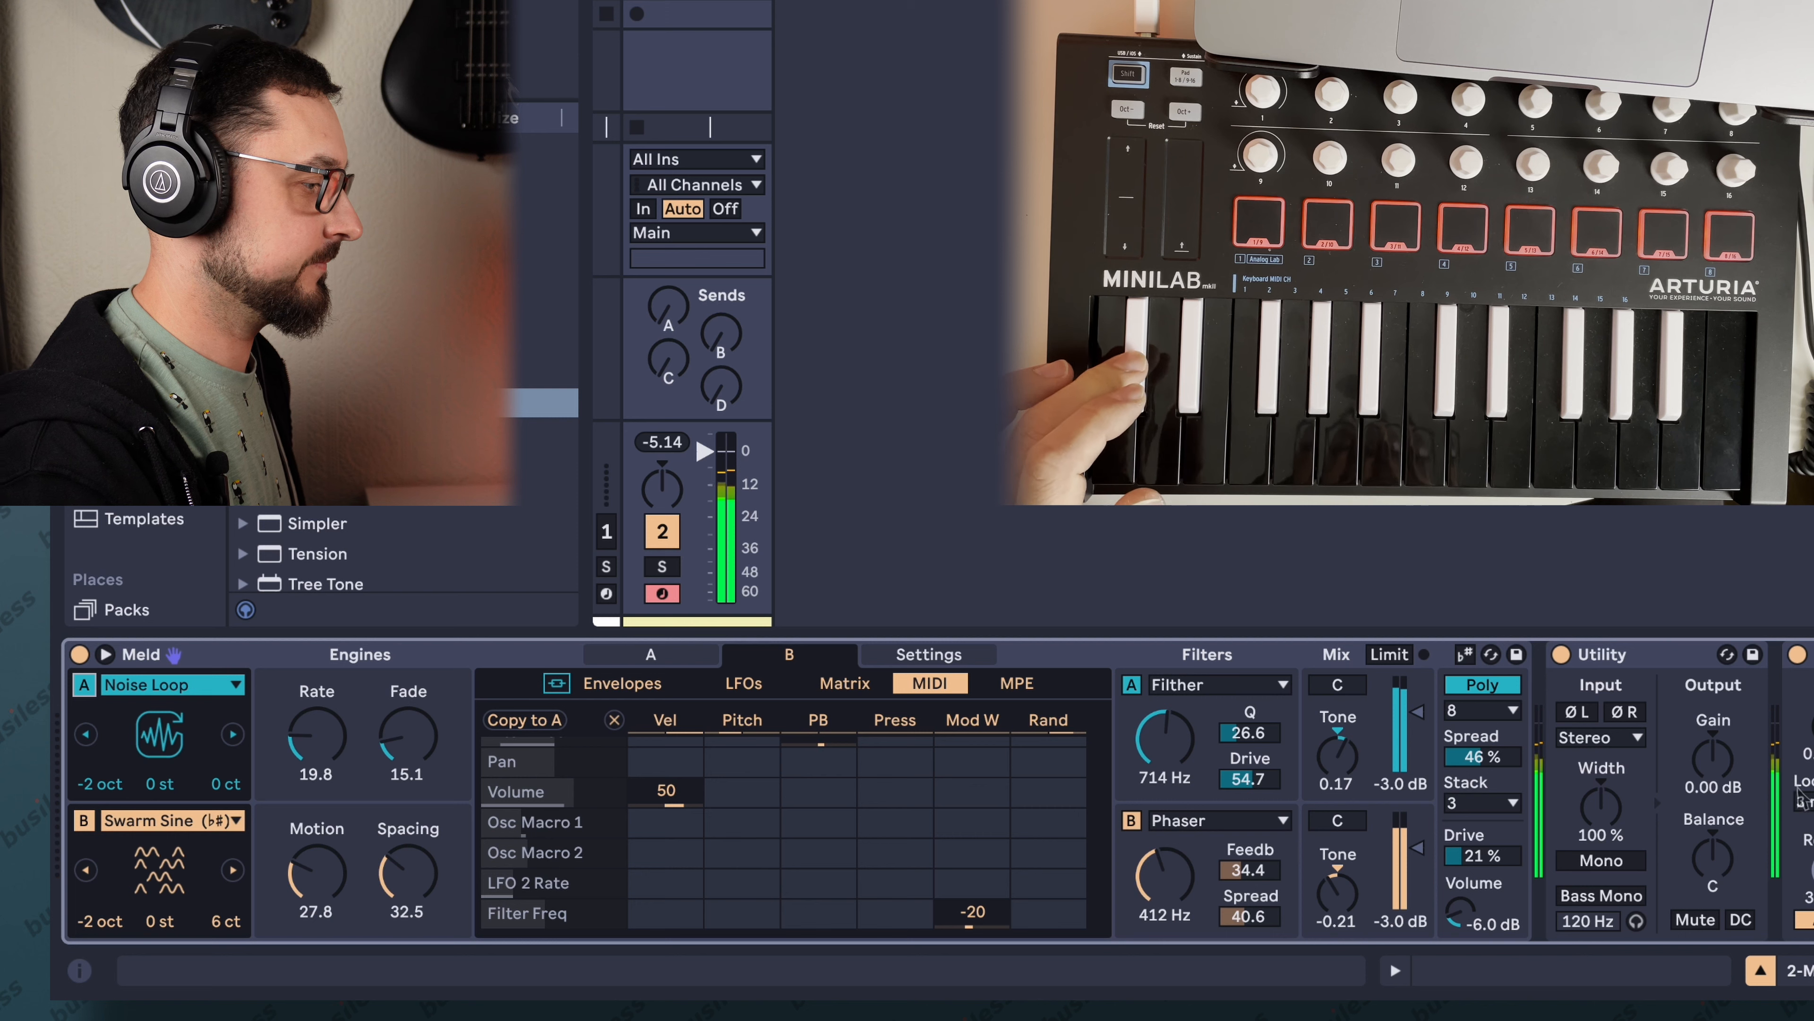
{"action": "left_click", "coordinate": [1177, 647]}
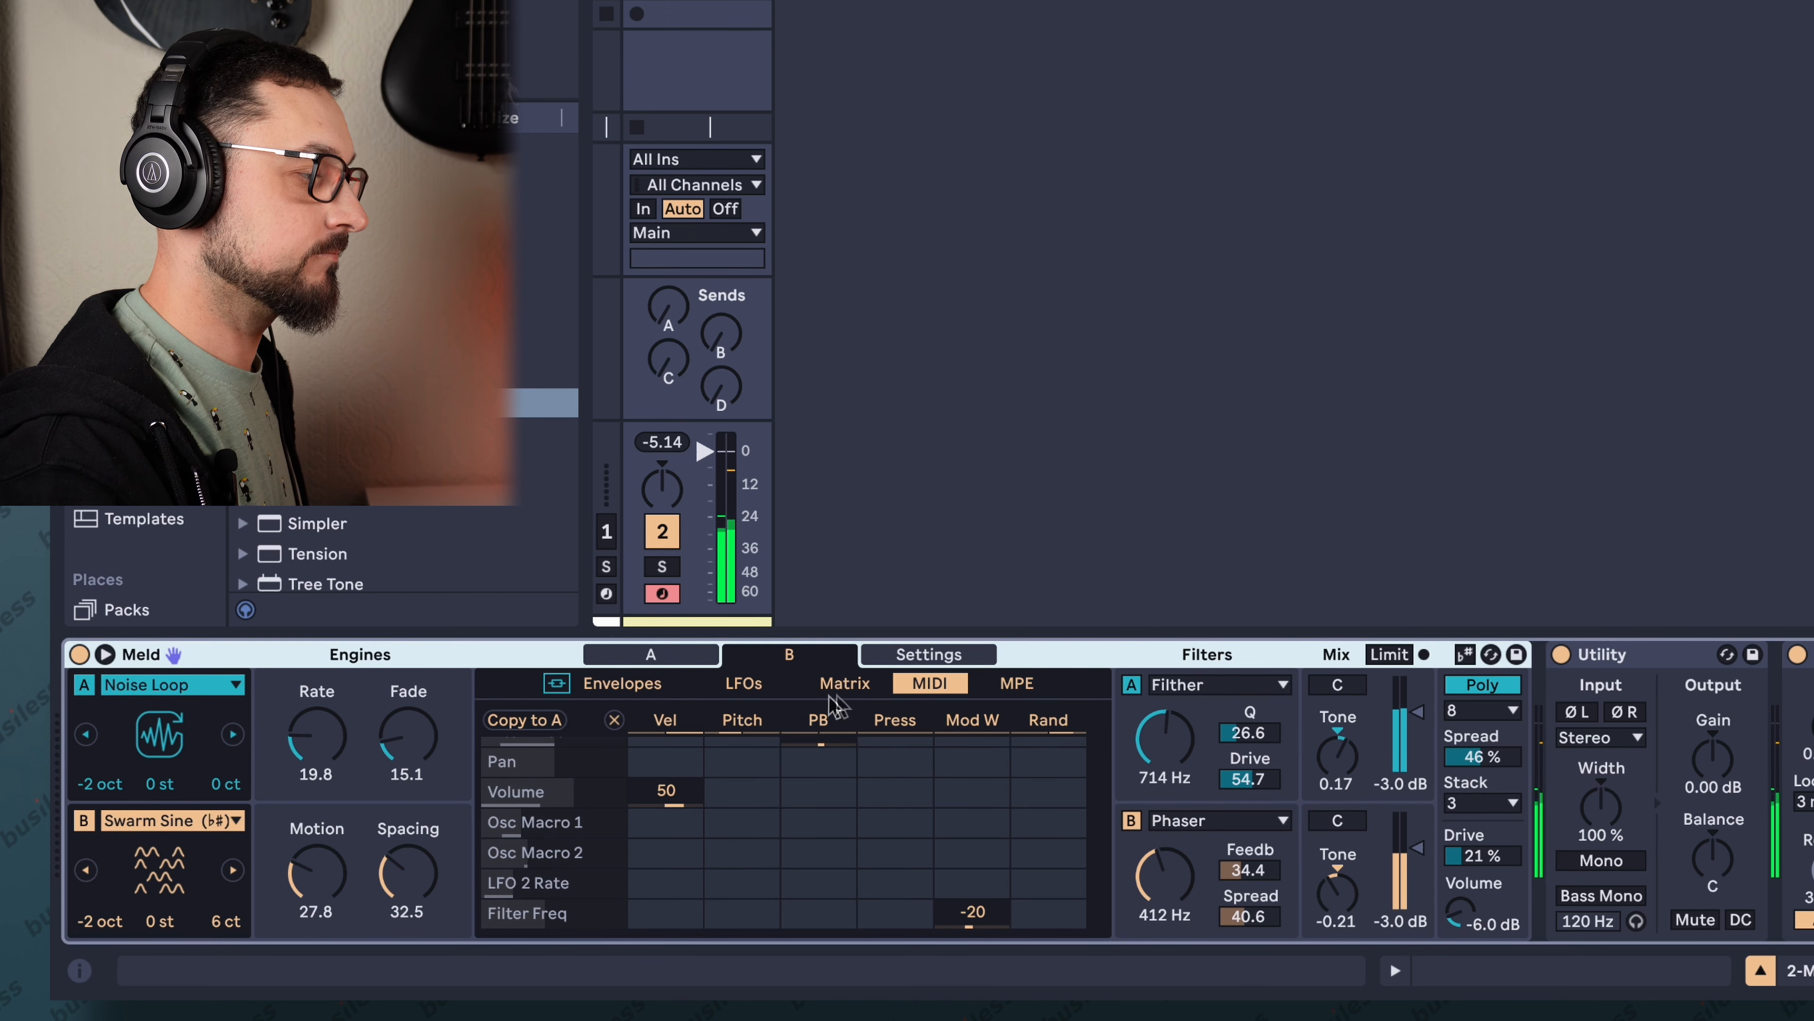
Adjust engine B's amp envelope release and set engine A's amp release to 7.07 s.
{"action": "left_click", "coordinate": [624, 684]}
{"action": "mouse_move", "coordinate": [738, 868]}
{"action": "left_mouse_down"}
{"action": "mouse_move", "coordinate": [738, 890]}
{"action": "mouse_move", "coordinate": [743, 861]}
{"action": "left_mouse_up"}
{"action": "left_click", "coordinate": [650, 654]}
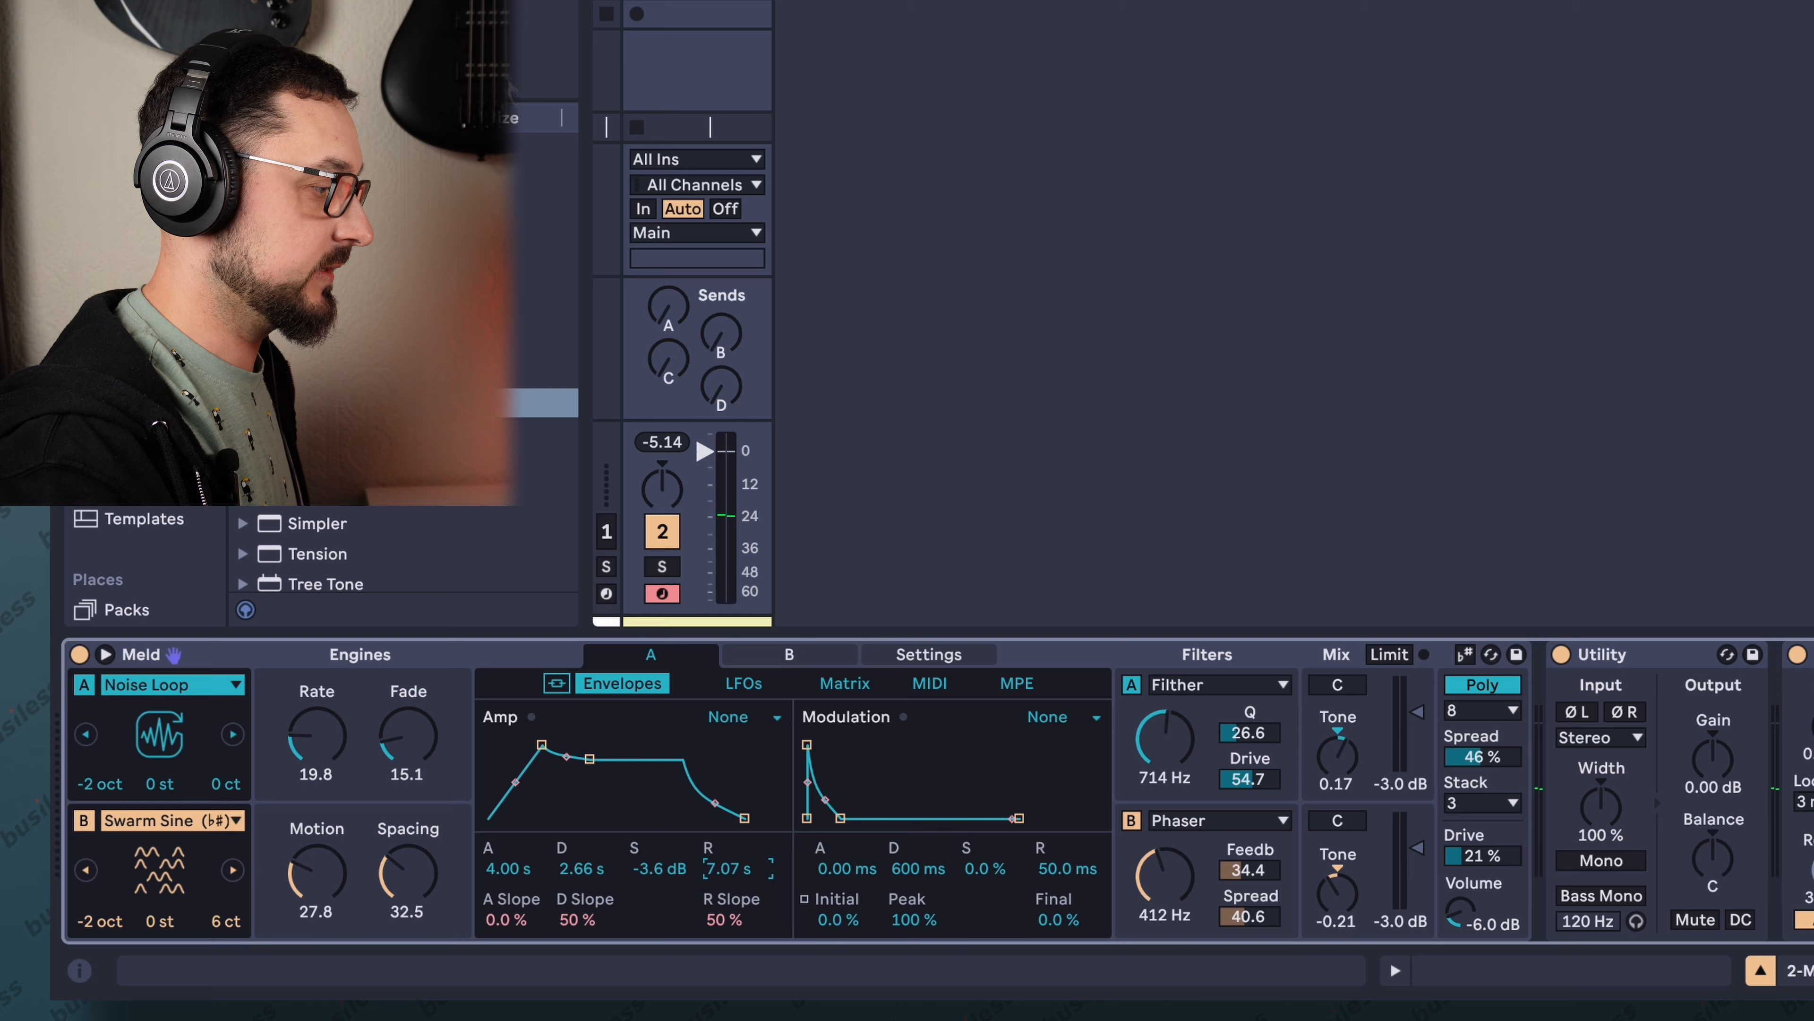
Search the browser for "phaser" and insert Phaser-Flanger between Meld and Utility.
{"action": "left_click", "coordinate": [1689, 656]}
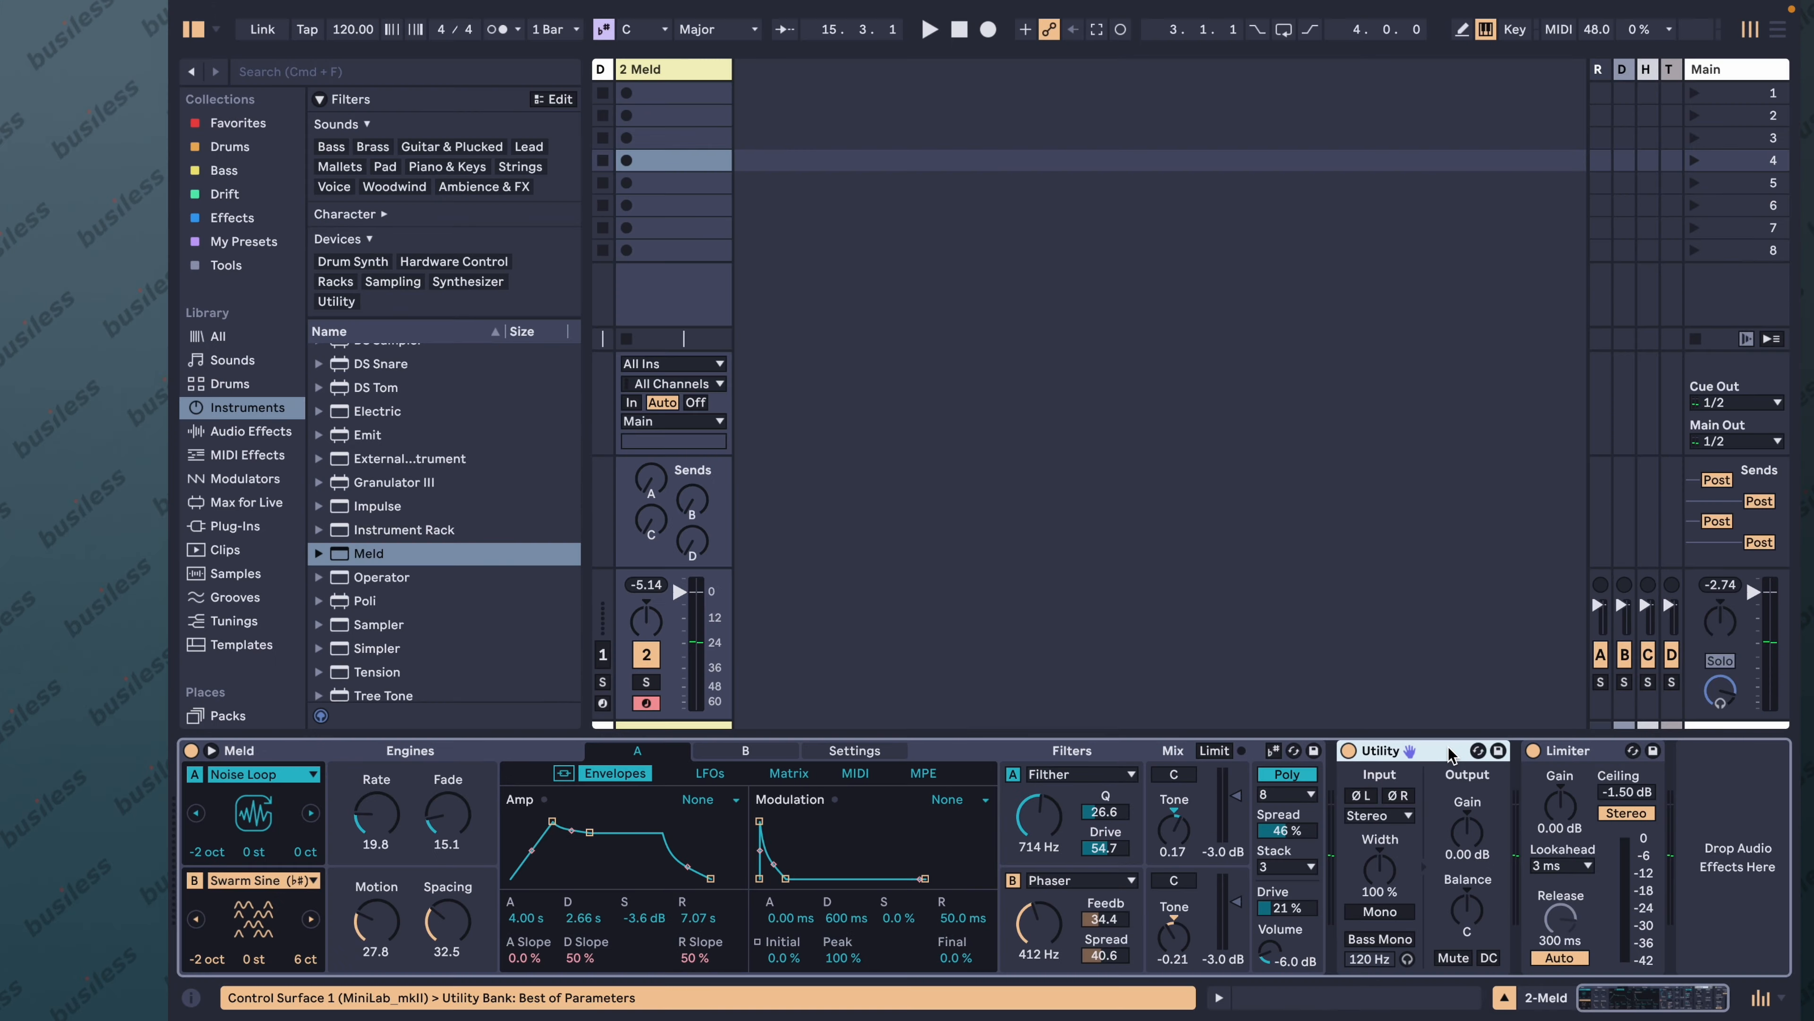
{"action": "key", "text": "super+f"}
{"action": "type", "text": "ph"}
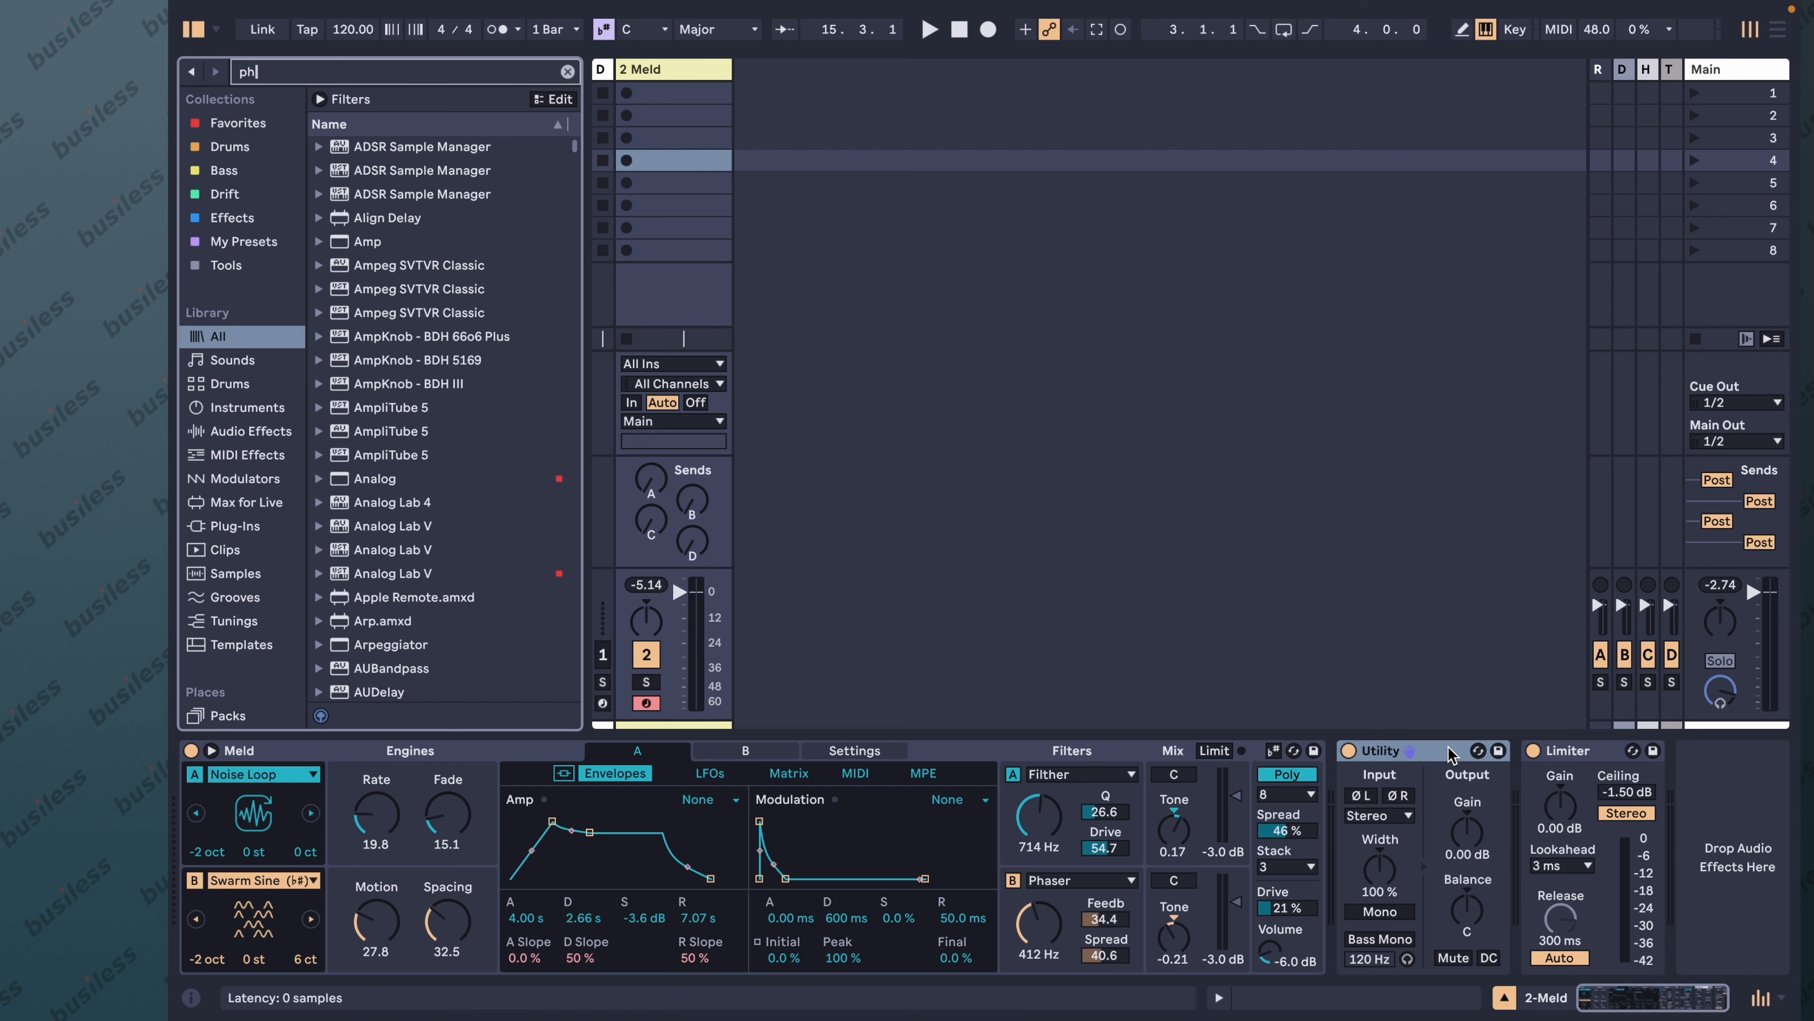
{"action": "type", "text": "aser"}
{"action": "left_click_drag", "start_coordinate": [440, 247], "coordinate": [1425, 854]}
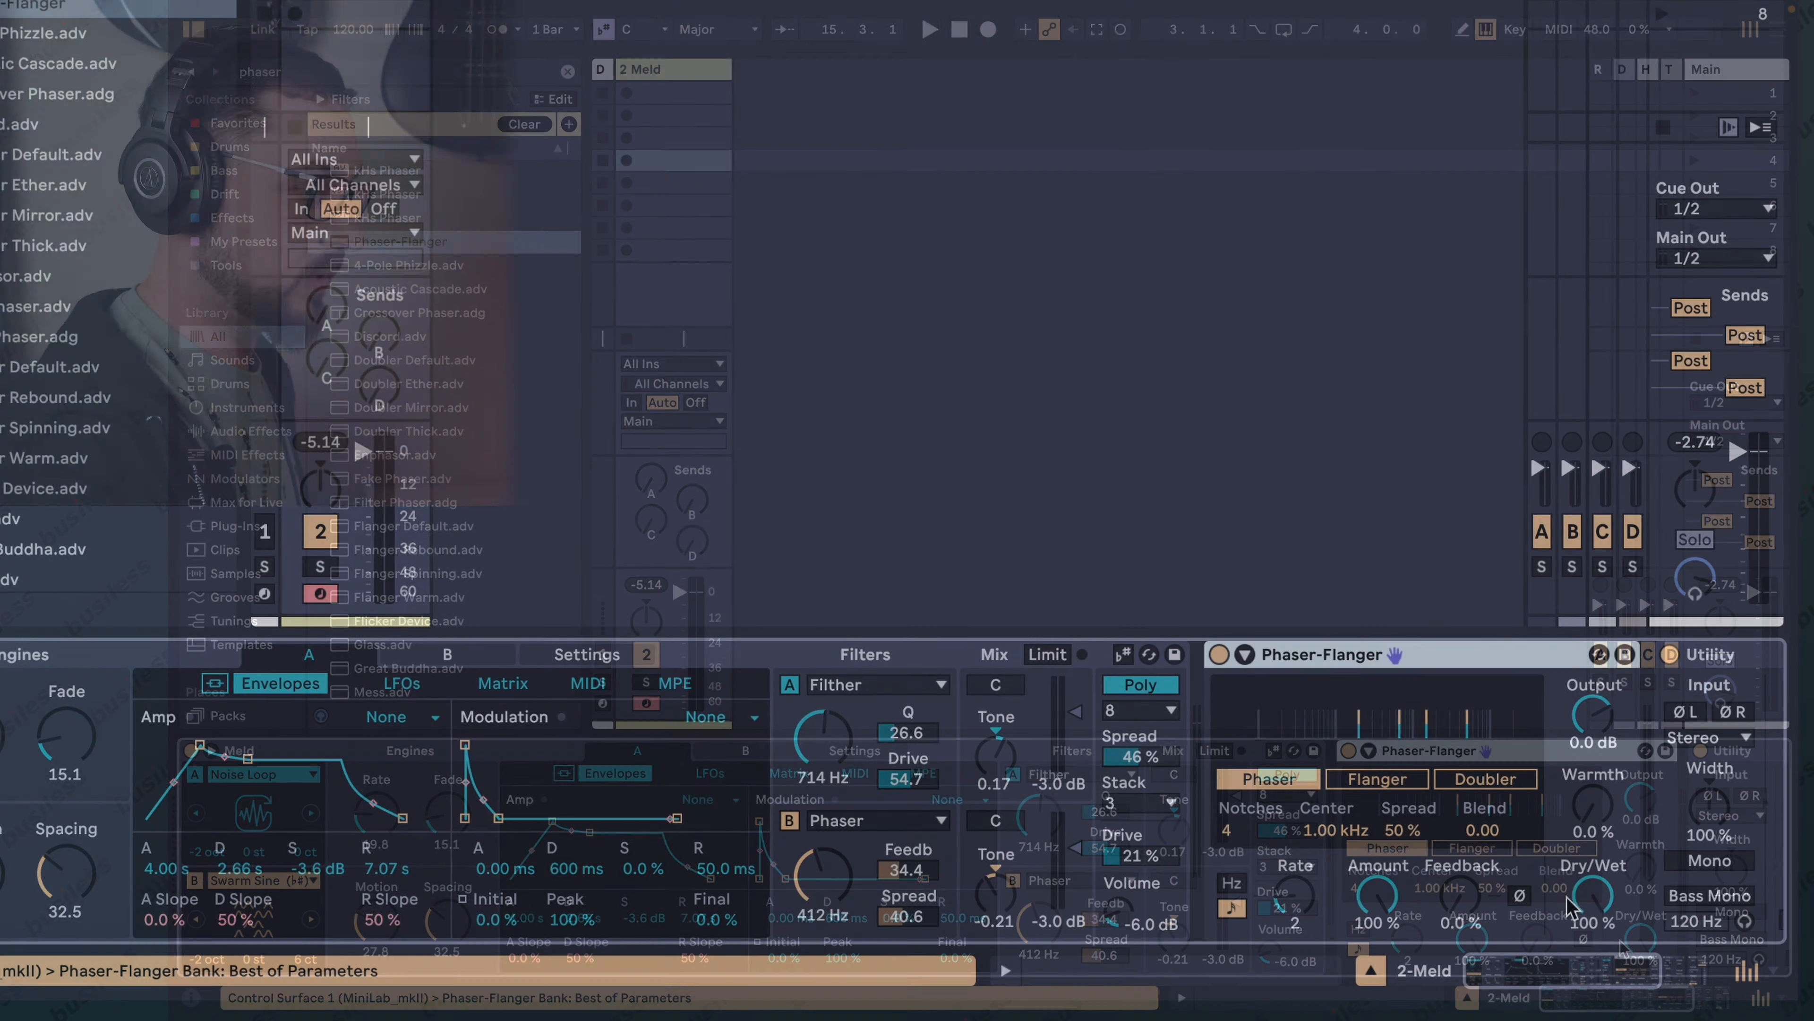
Set the Phaser-Flanger's Amount to 70 % and Dry/Wet to 37 %.
{"action": "left_click_drag", "start_coordinate": [1640, 940], "coordinate": [1640, 1008]}
{"action": "left_click_drag", "start_coordinate": [1593, 896], "coordinate": [1593, 894]}
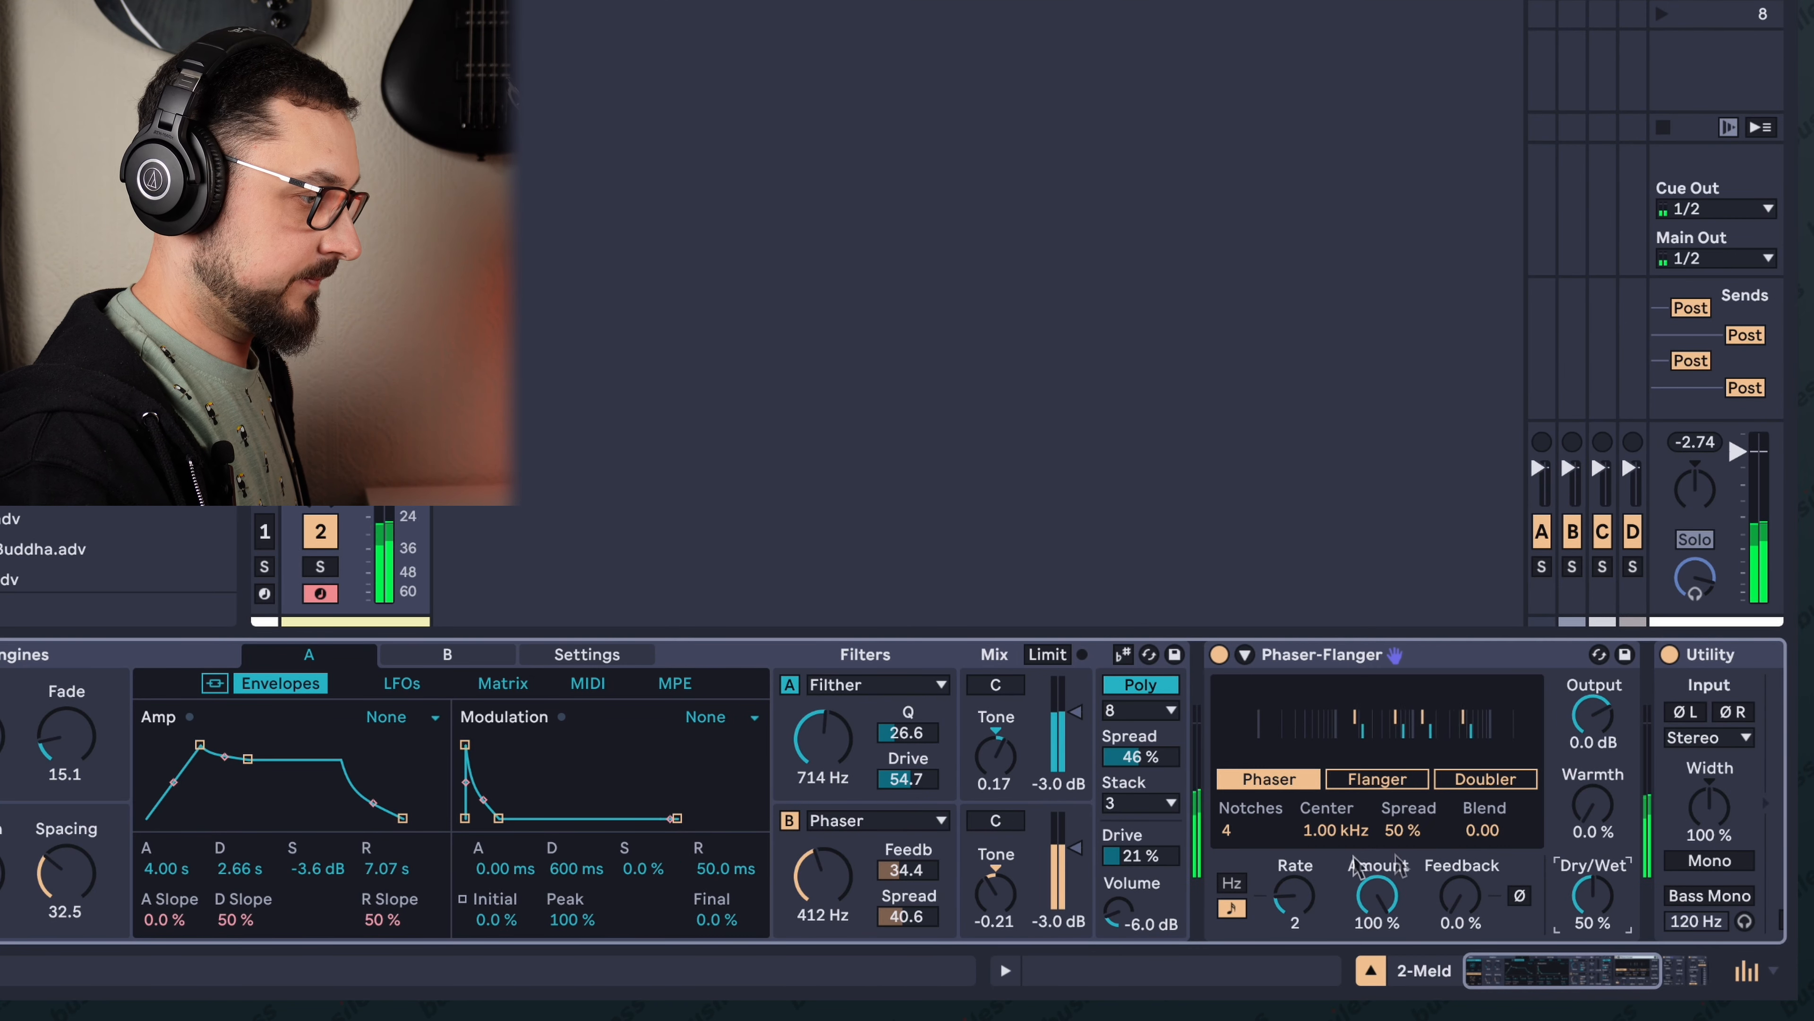
{"action": "left_click_drag", "start_coordinate": [1378, 895], "coordinate": [1378, 938]}
{"action": "left_click_drag", "start_coordinate": [1593, 895], "coordinate": [1593, 909]}
Raise Meld's Drive to 27 % and set the Phaser-Flanger's Amount to 64 %, Feedback to 6.3 % and Dry/Wet to 31 %.
{"action": "left_click", "coordinate": [1610, 960]}
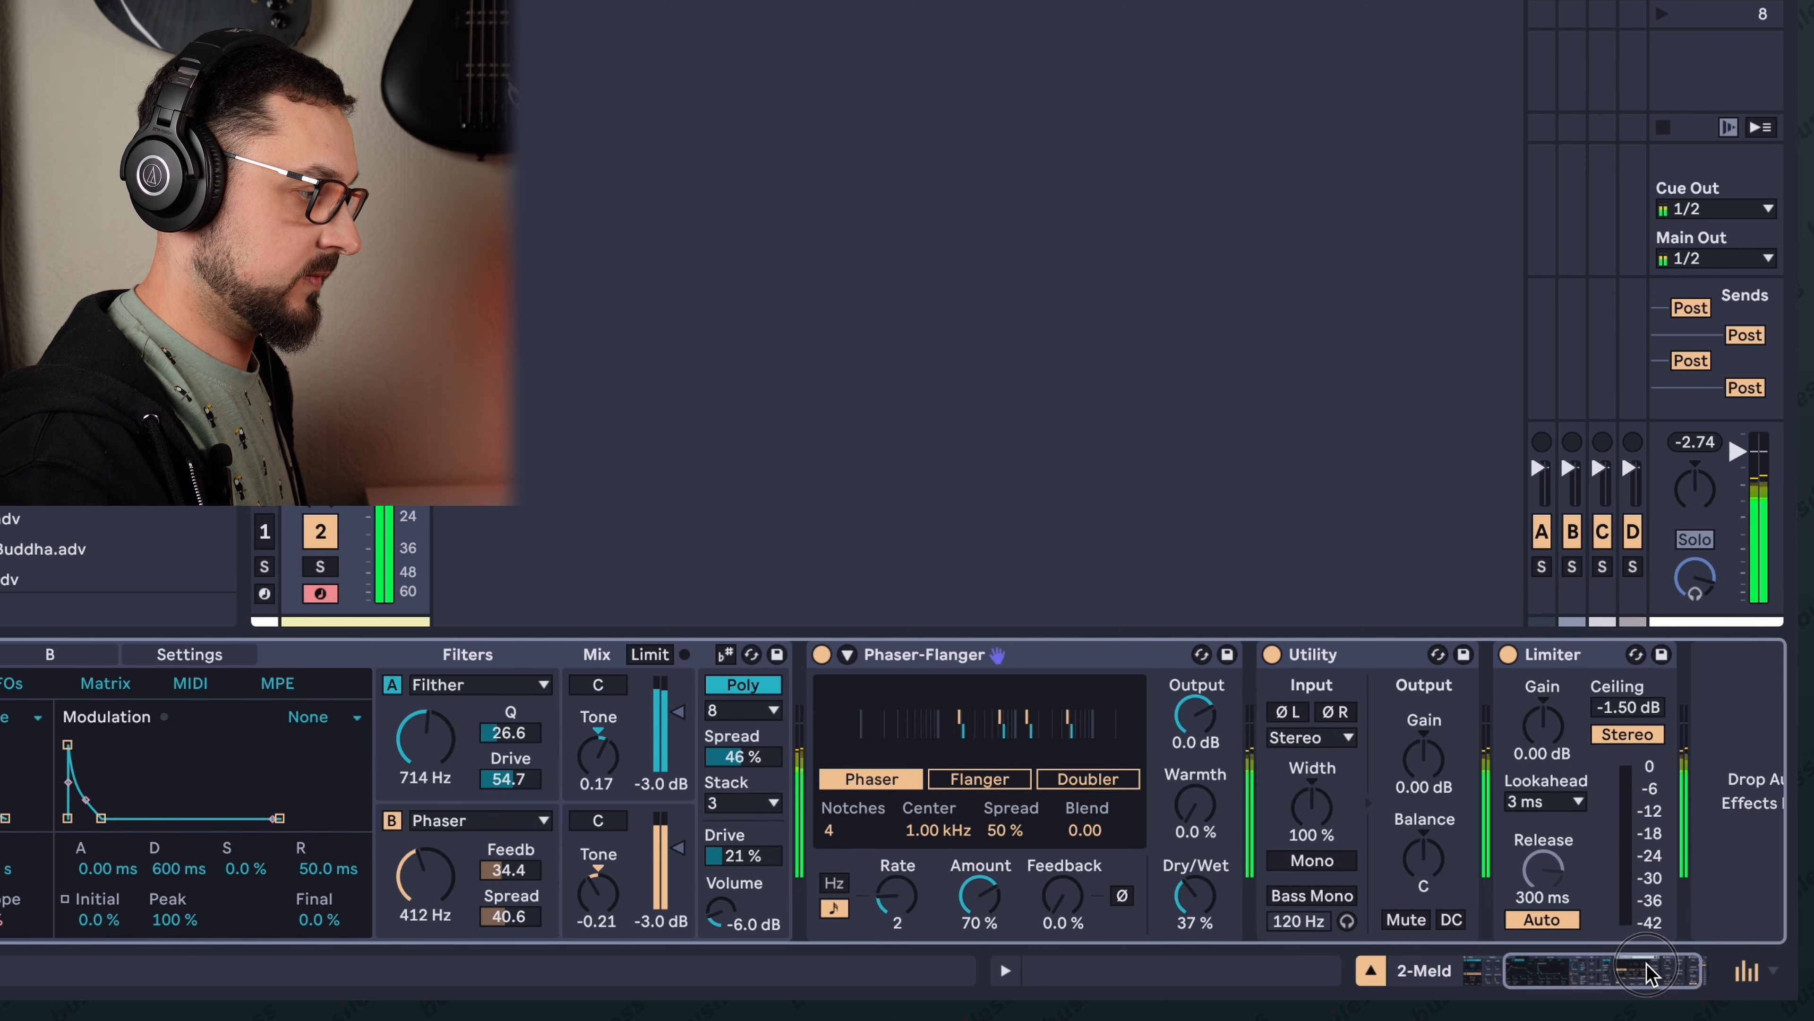
{"action": "left_click_drag", "start_coordinate": [775, 861], "coordinate": [775, 855]}
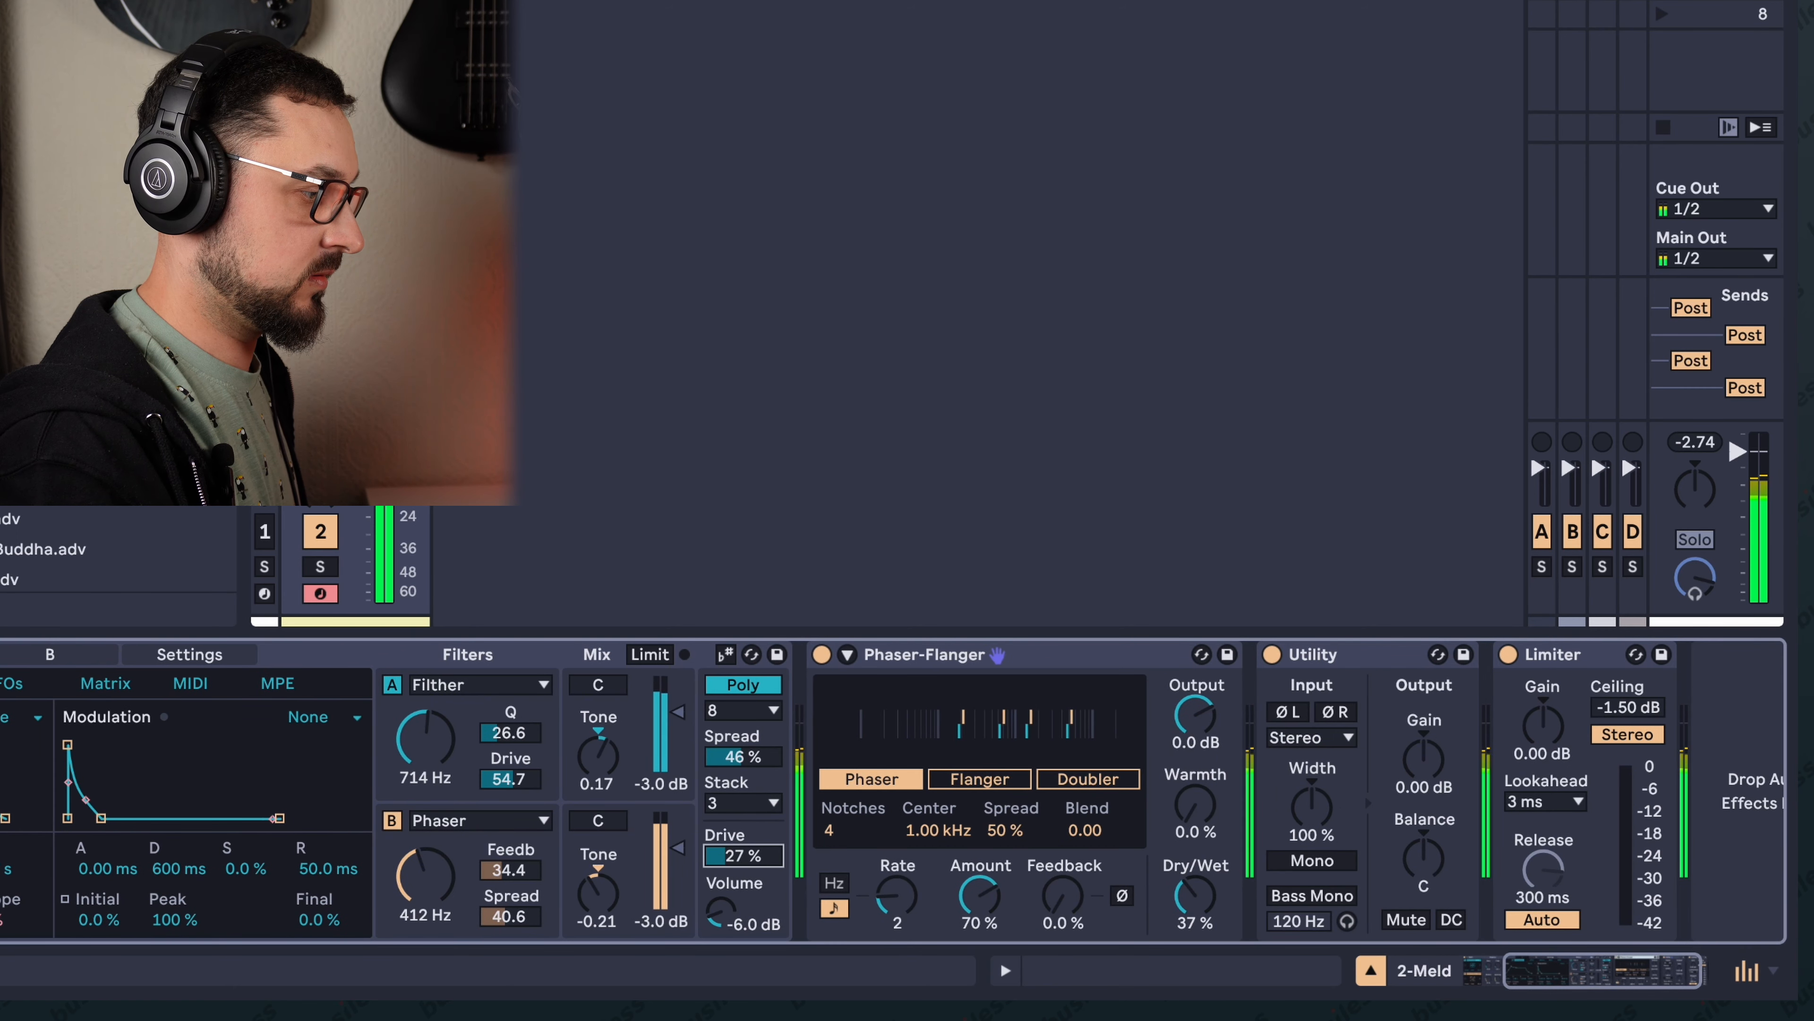
{"action": "left_click", "coordinate": [1002, 899]}
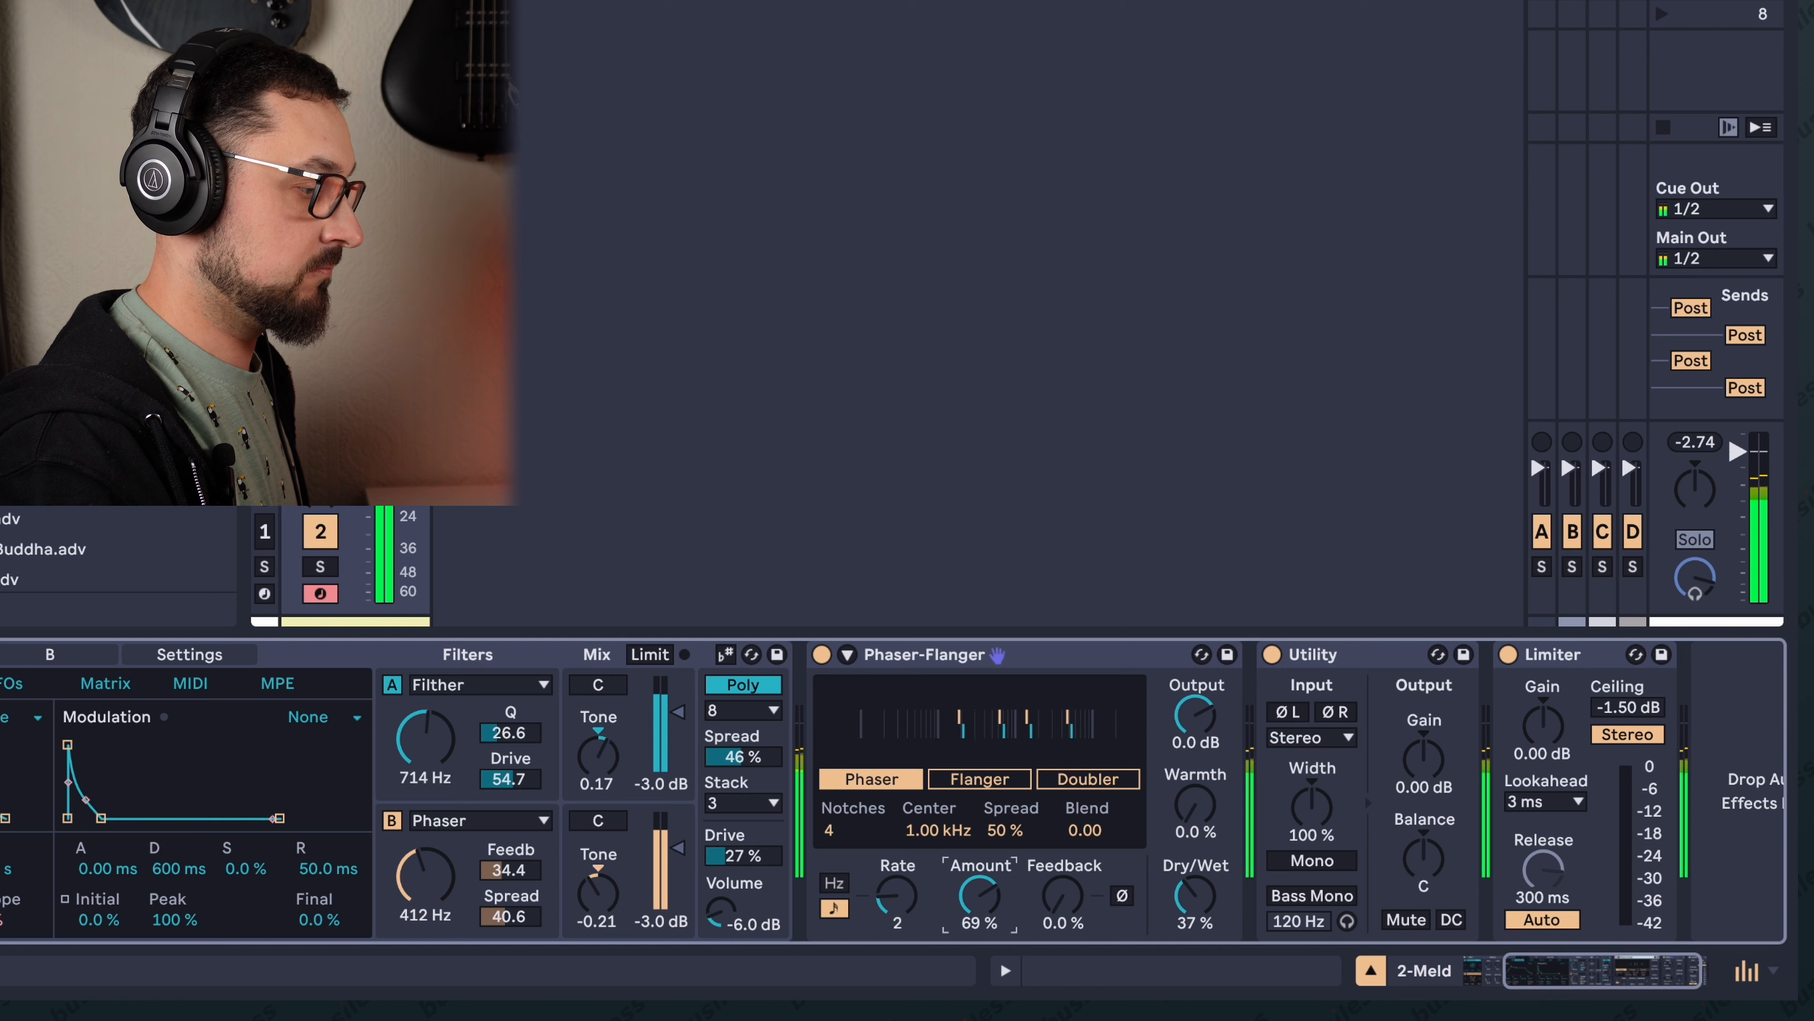
{"action": "left_click_drag", "start_coordinate": [1029, 907], "coordinate": [1029, 886]}
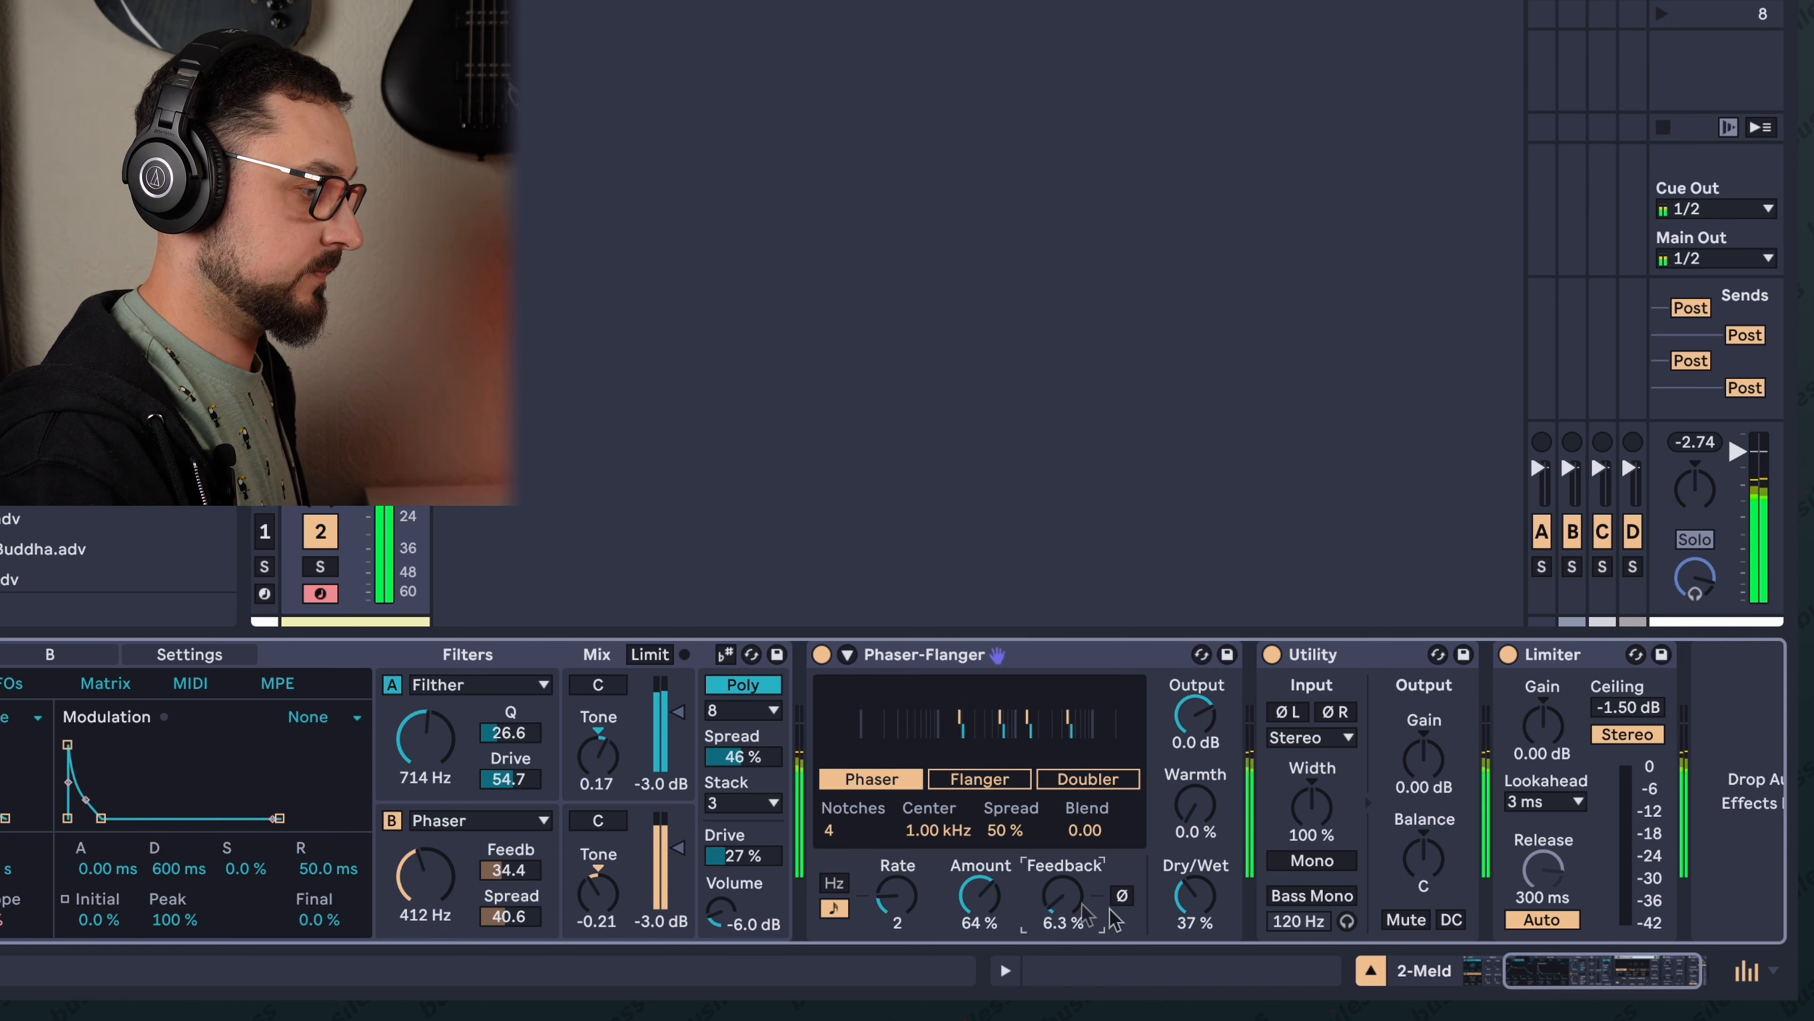
{"action": "left_click", "coordinate": [1559, 972]}
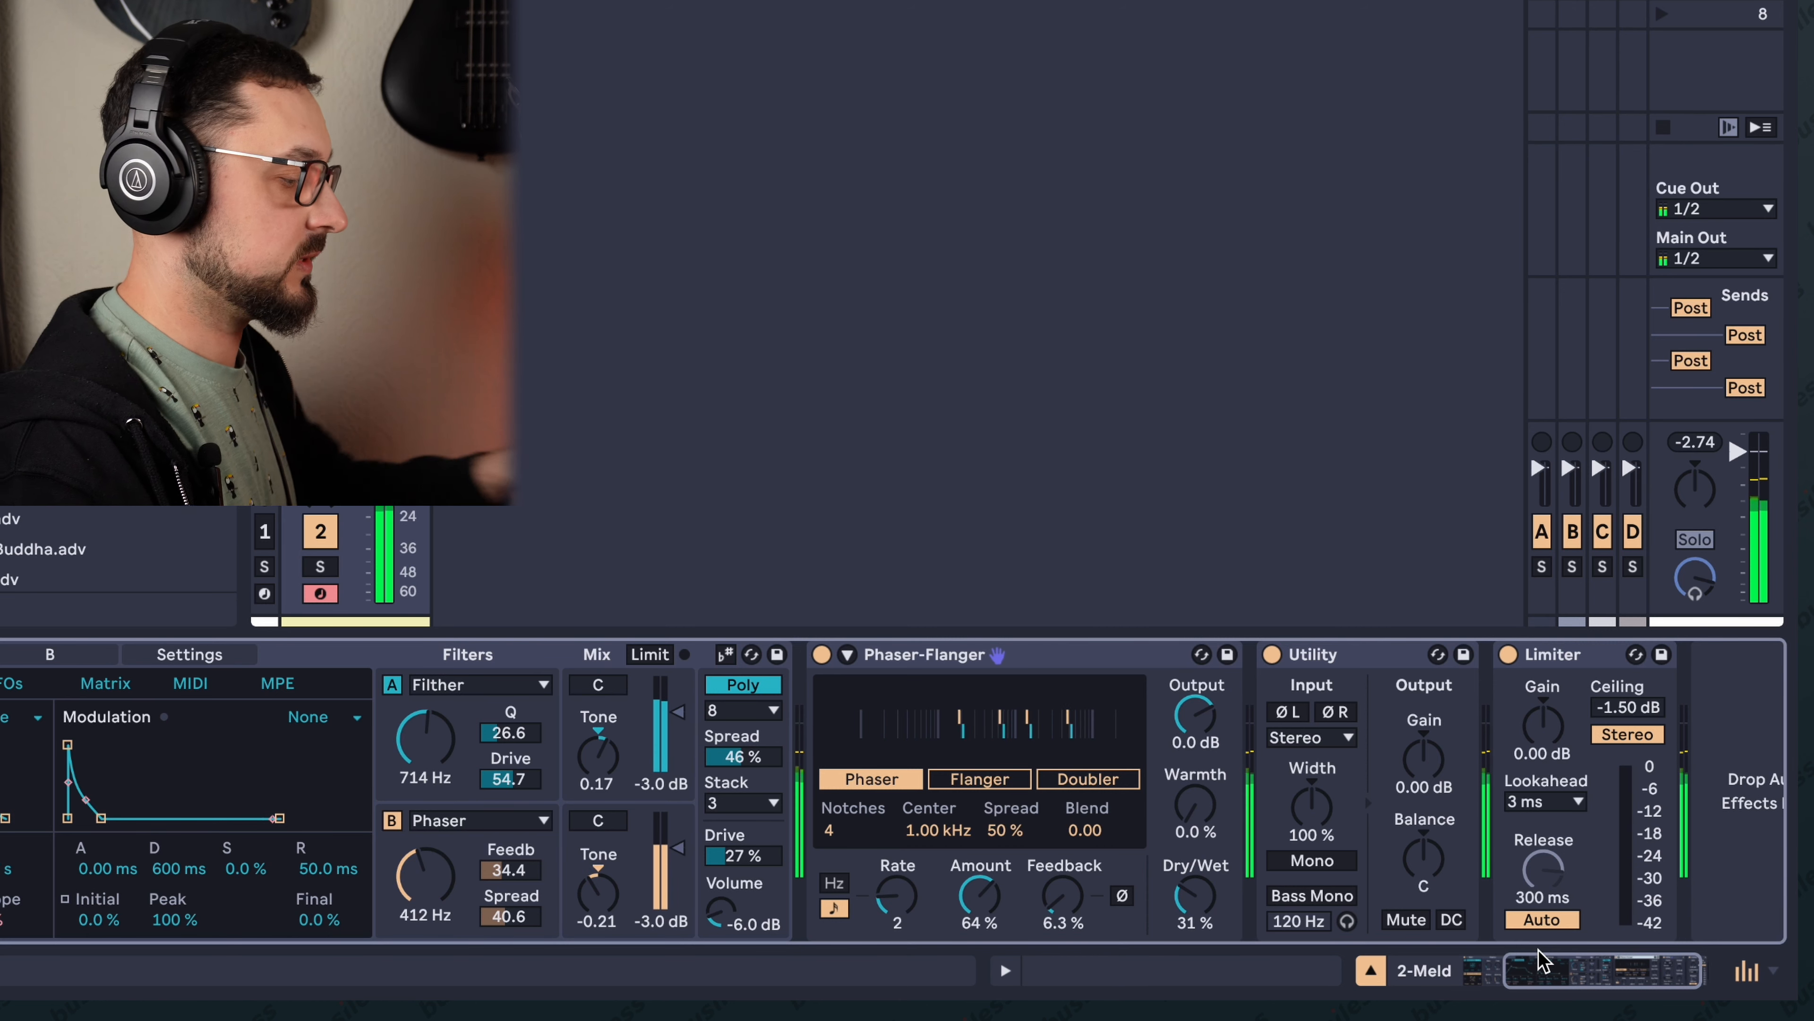
Insert Convolution Reverb after the Phaser-Flanger and load the impulse response IR Hallraum Hinten AB TLM 102.
{"action": "key", "text": "super+f"}
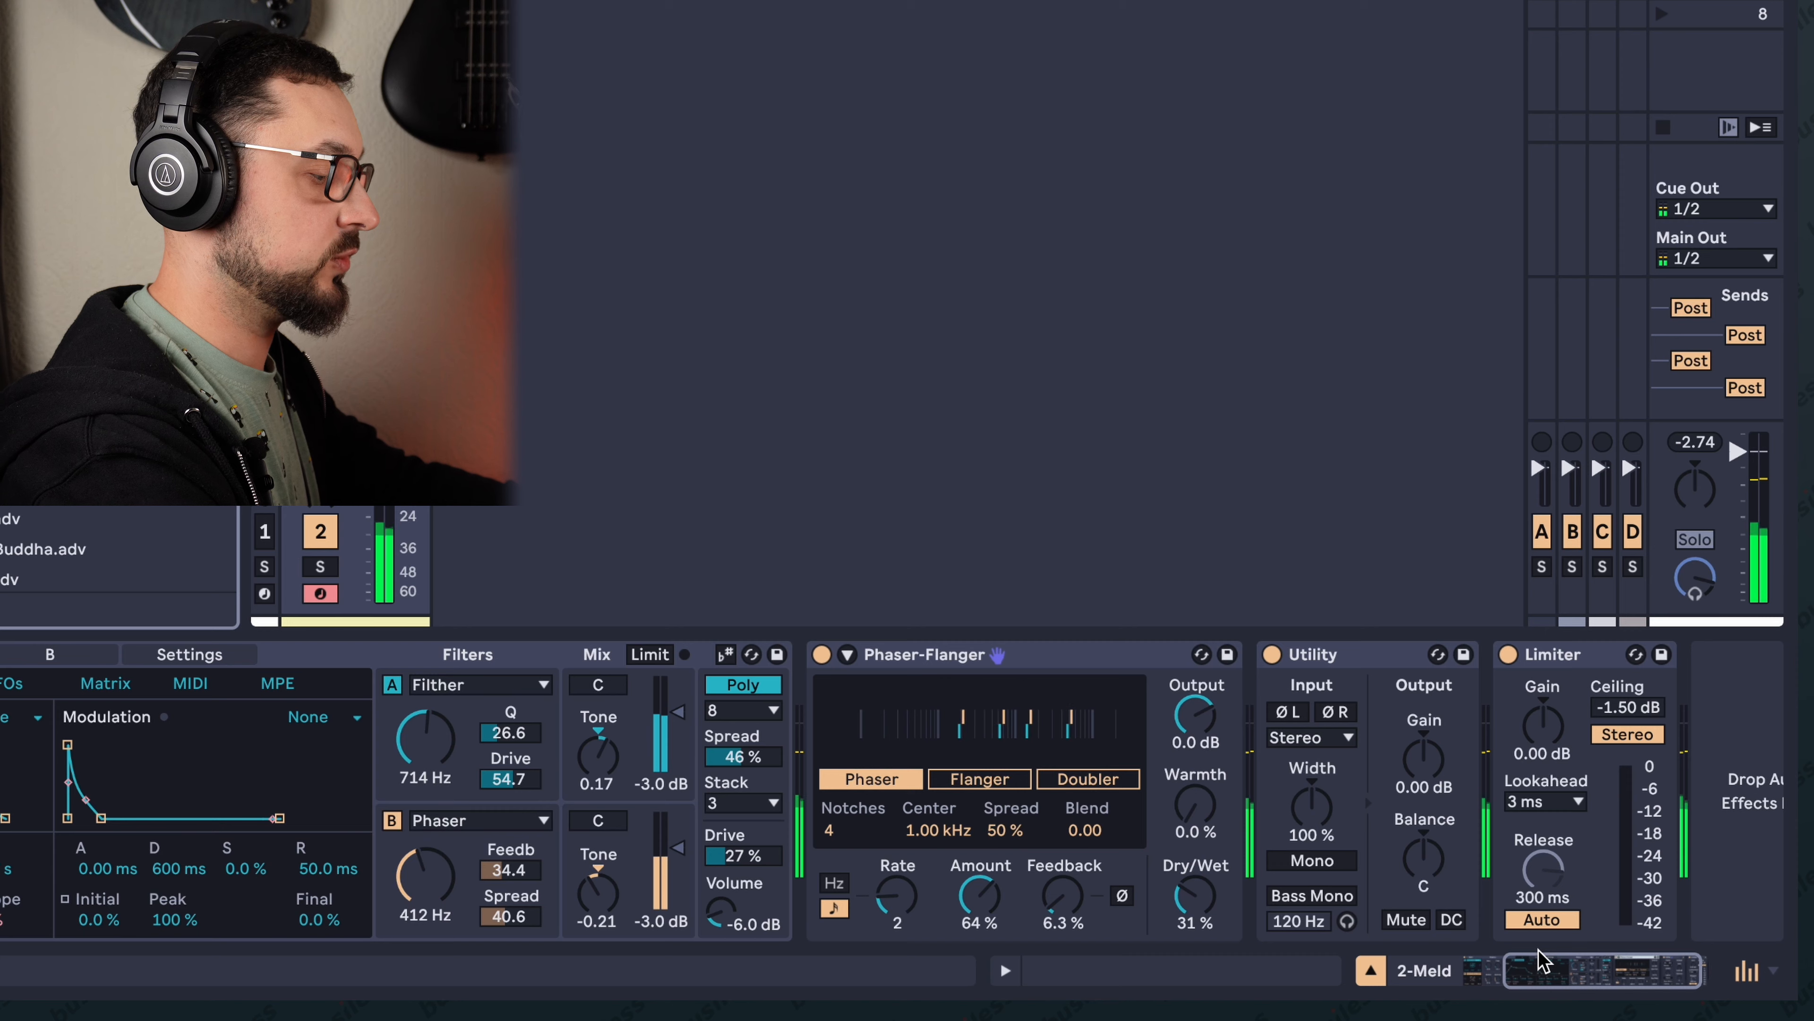
{"action": "type", "text": "co"}
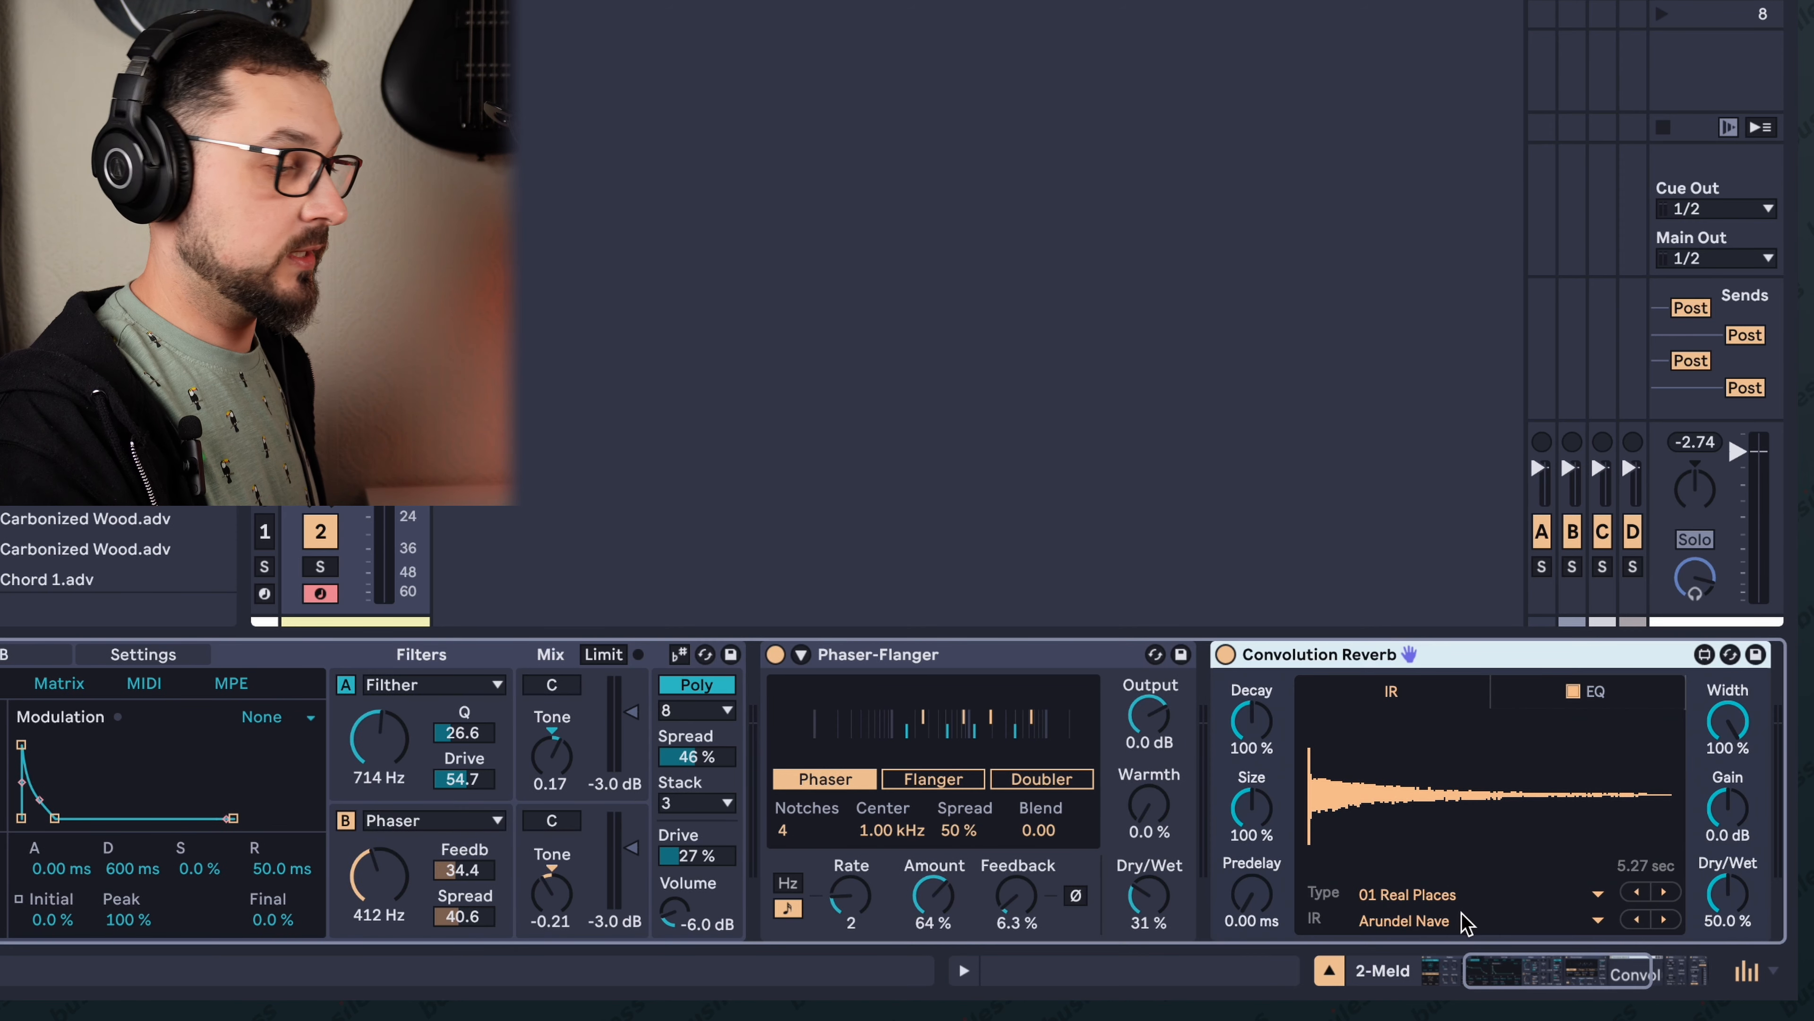
{"action": "left_click", "coordinate": [1418, 922]}
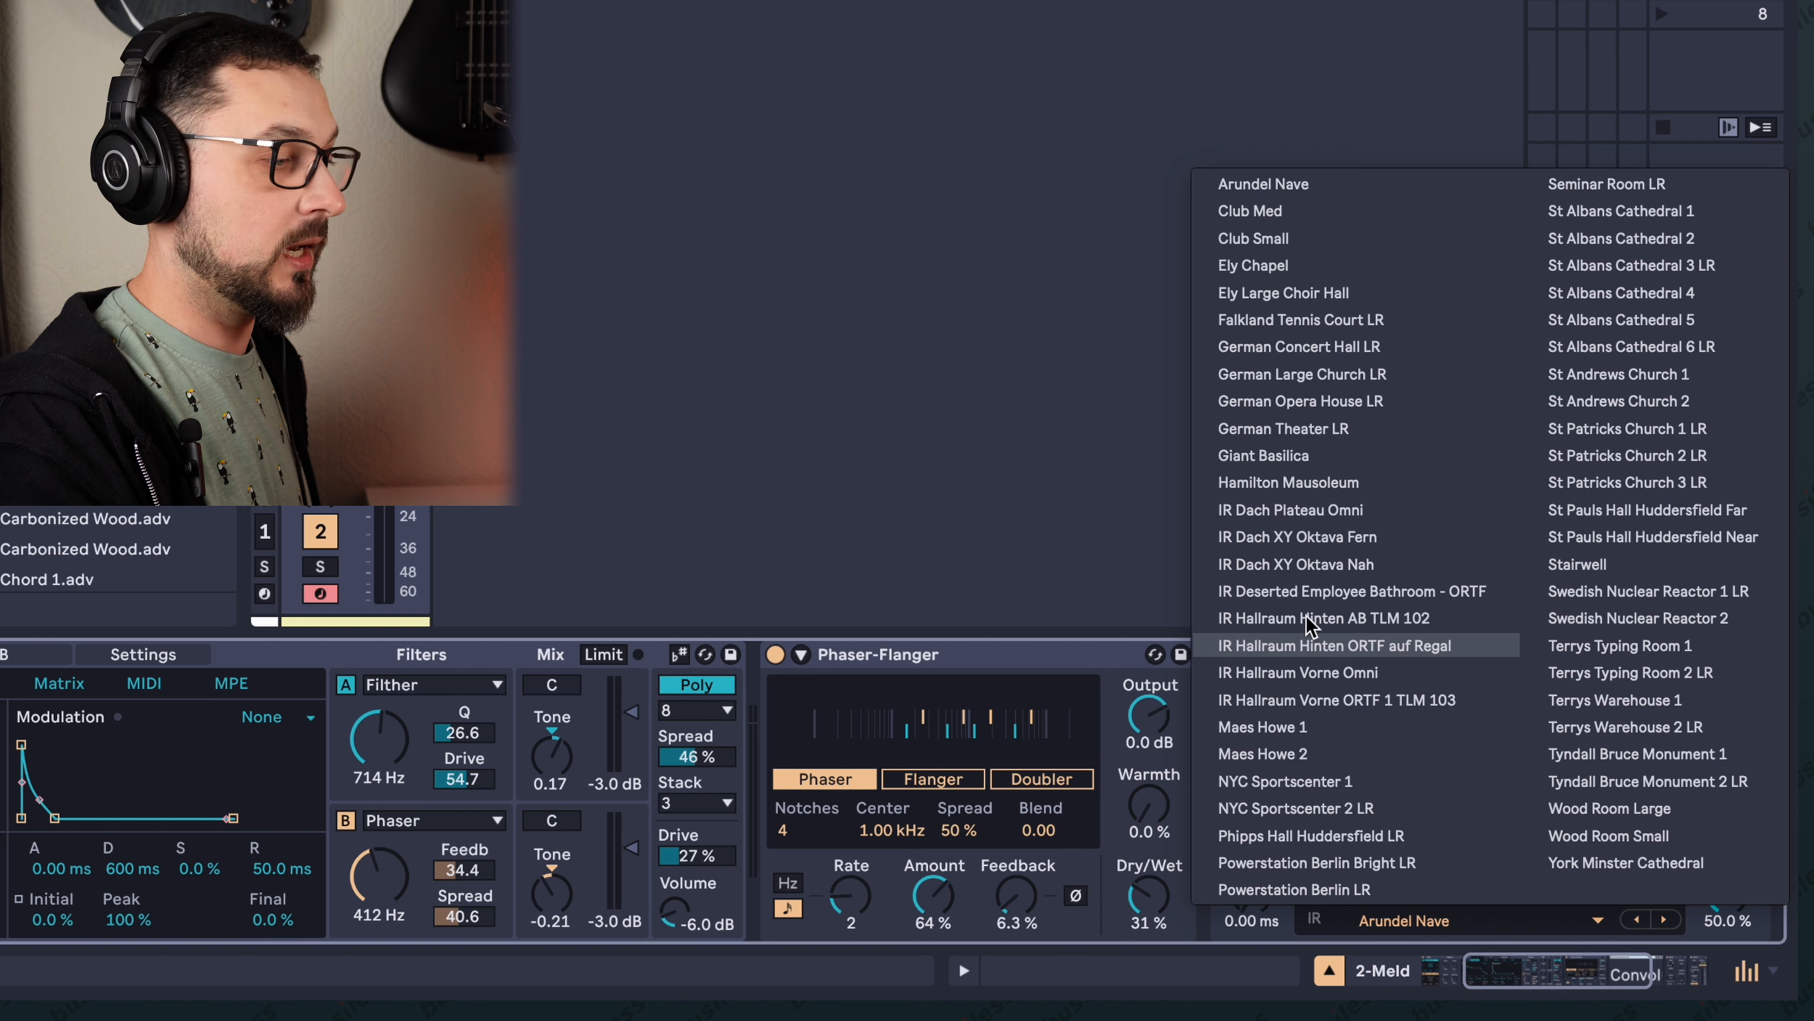
{"action": "left_click", "coordinate": [1342, 618]}
Set the Convolution Reverb's Dry/Wet to 56.3 % and Decay to 131 %.
{"action": "left_click_drag", "start_coordinate": [1718, 902], "coordinate": [1721, 877]}
{"action": "left_click_drag", "start_coordinate": [1276, 726], "coordinate": [1271, 686]}
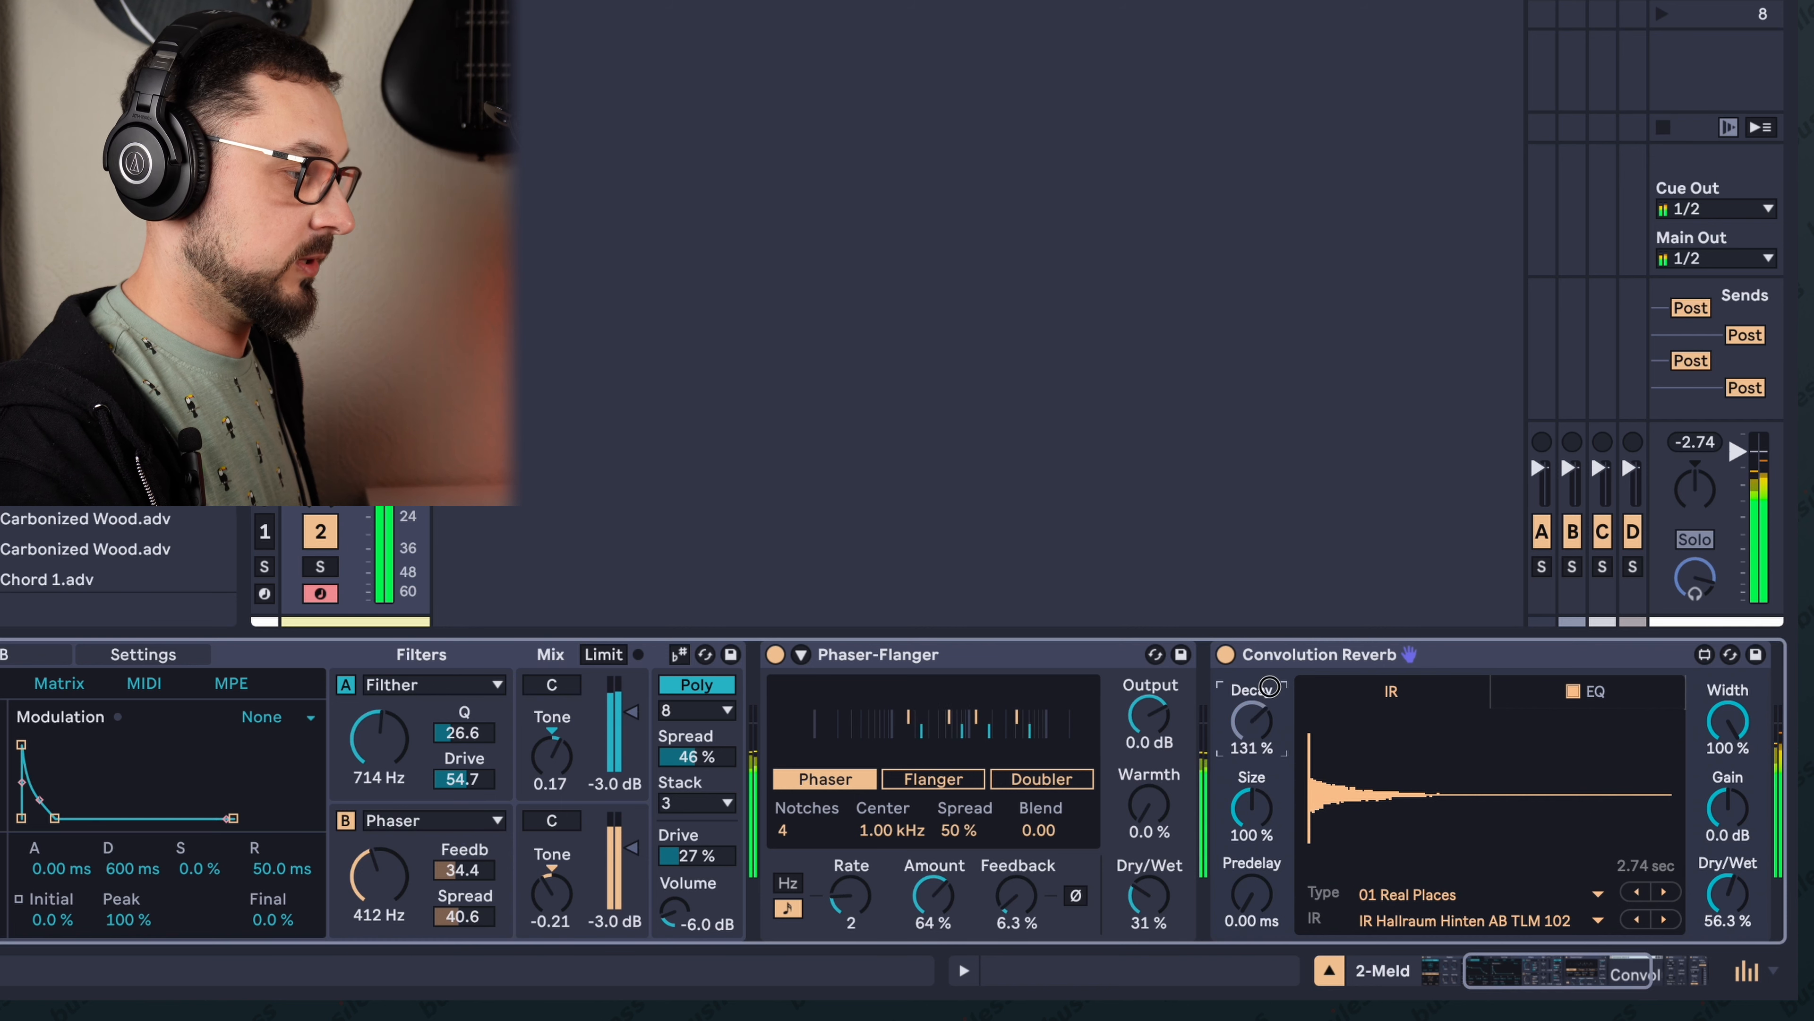
Set the Convolution Reverb's Size to 114 % and Predelay to 38.9 ms, and load the IR Hallraum Hinten ORTF impulse response.
{"action": "left_click_drag", "start_coordinate": [1263, 809], "coordinate": [1261, 799]}
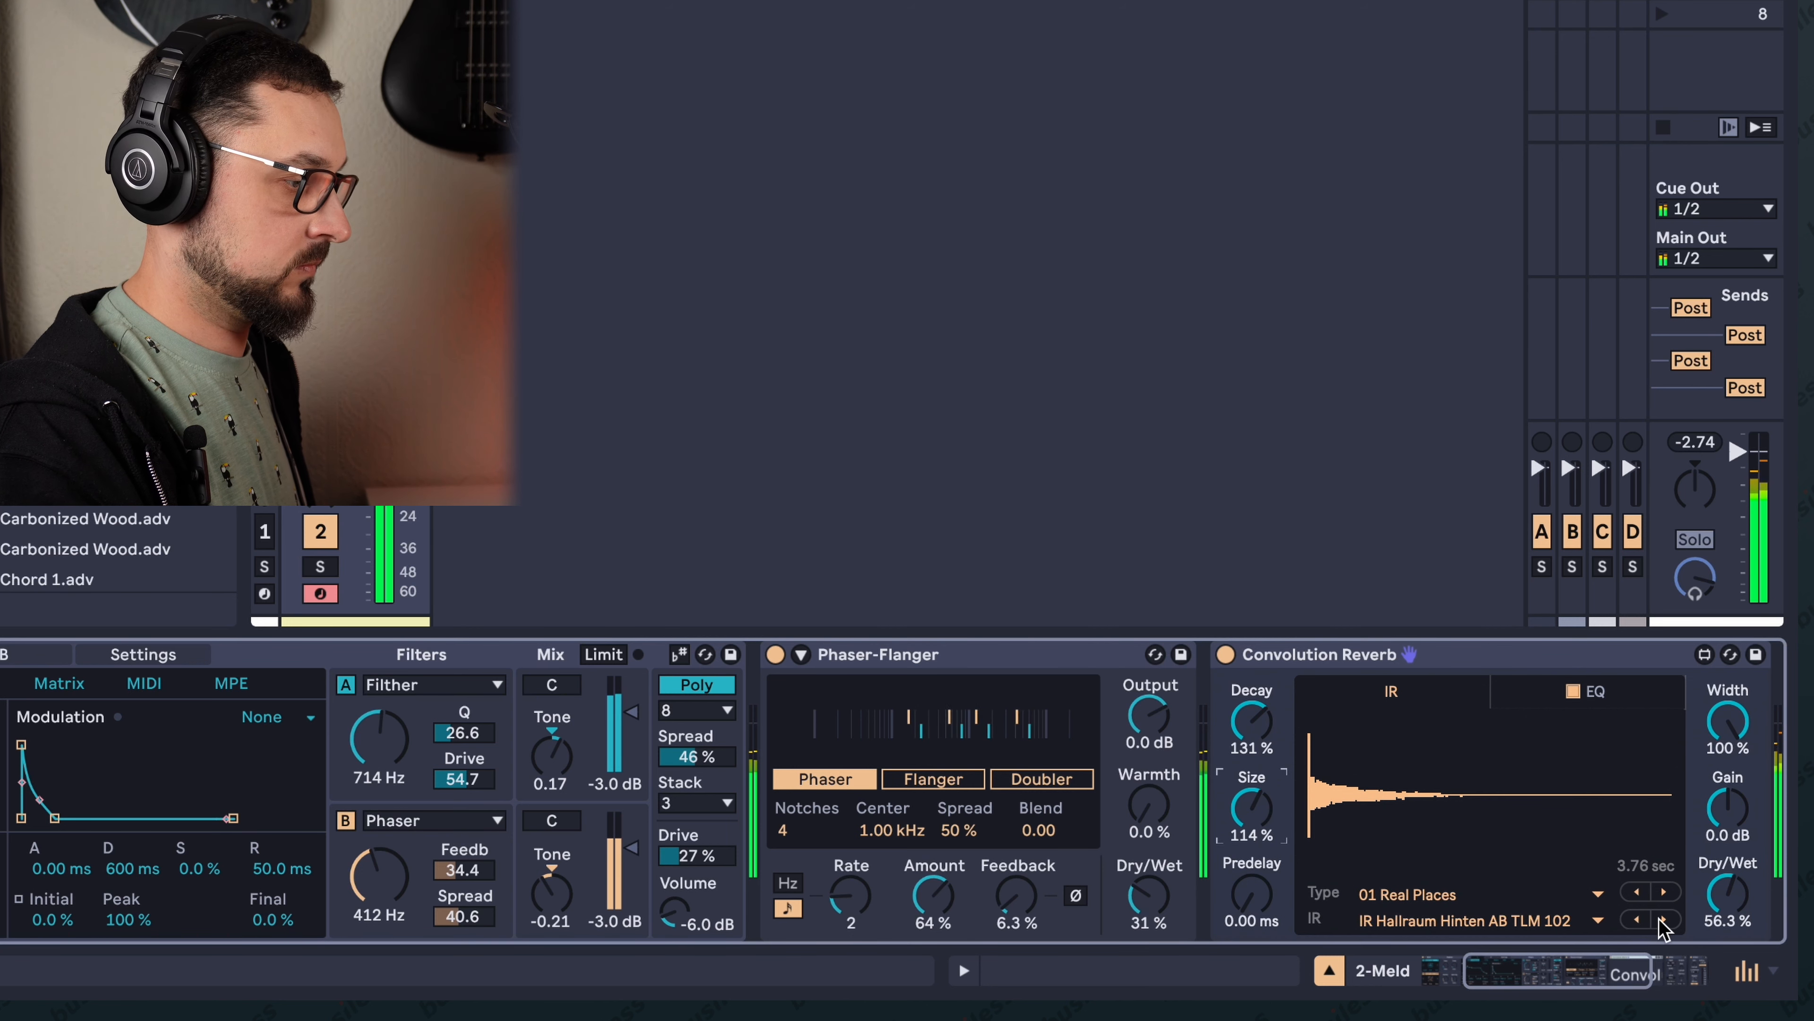
{"action": "left_click_drag", "start_coordinate": [1267, 897], "coordinate": [1274, 804]}
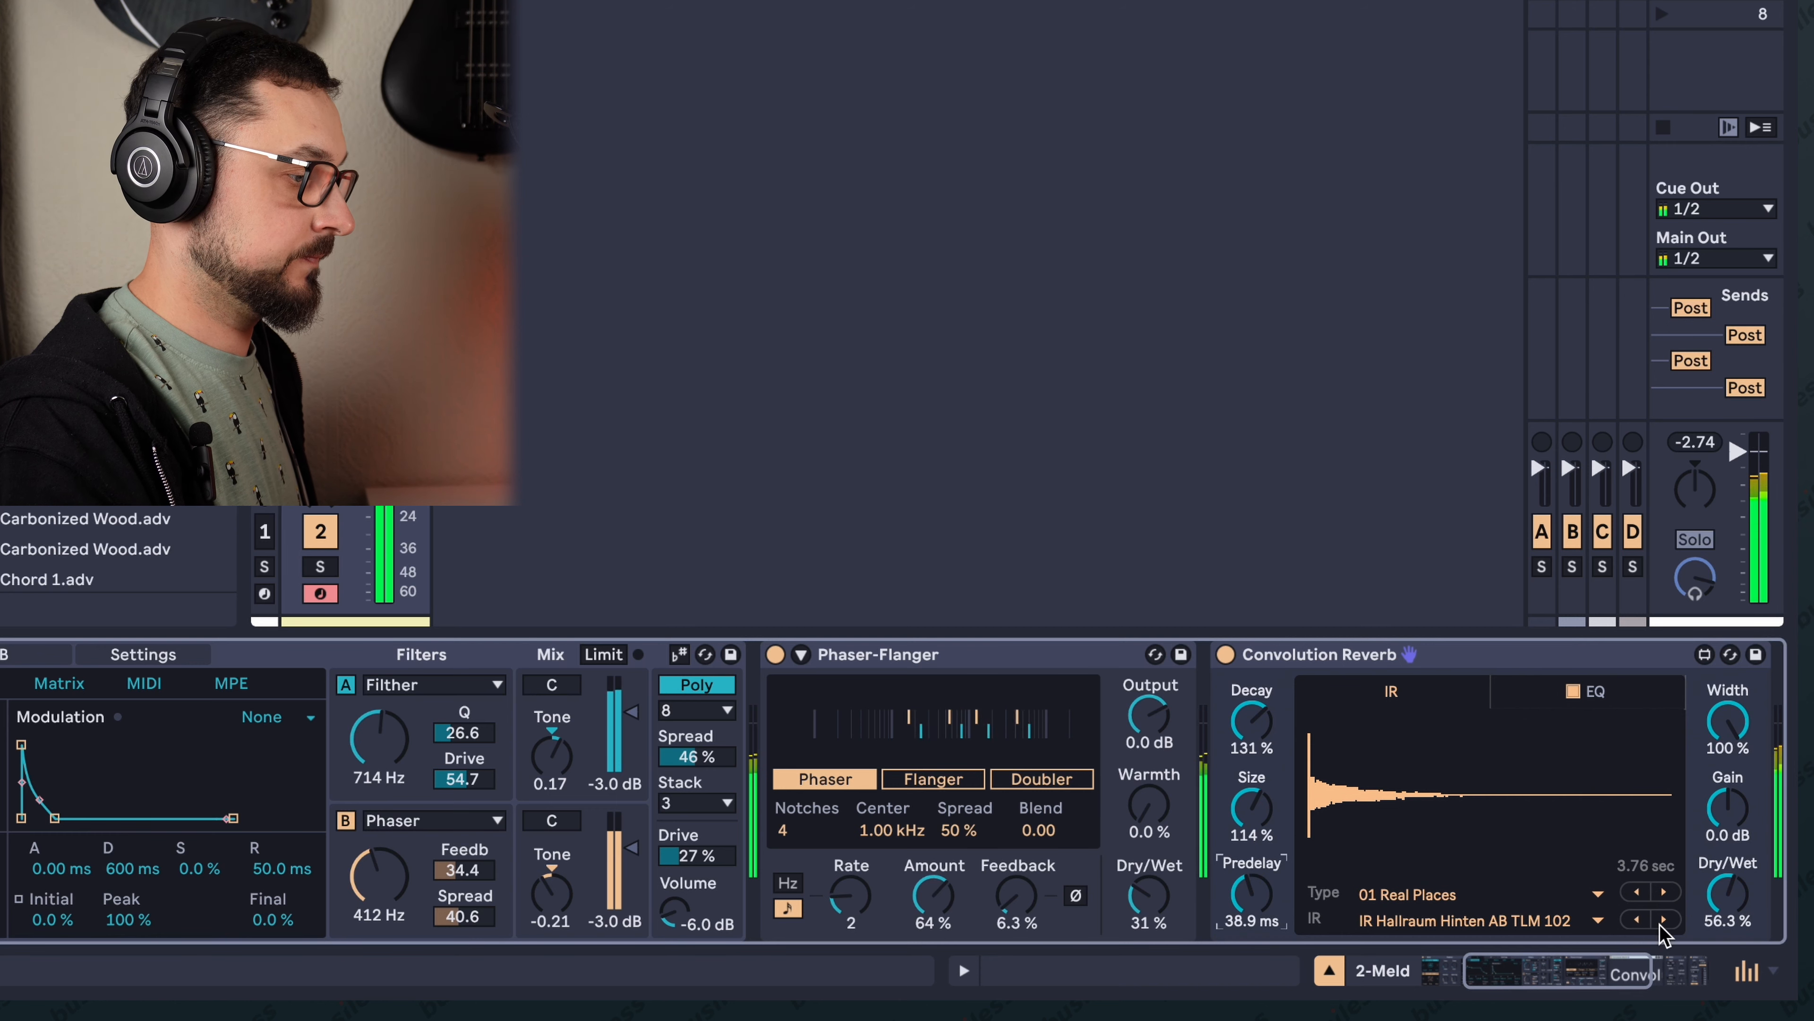
{"action": "left_click_drag", "start_coordinate": [1616, 973], "coordinate": [1633, 964]}
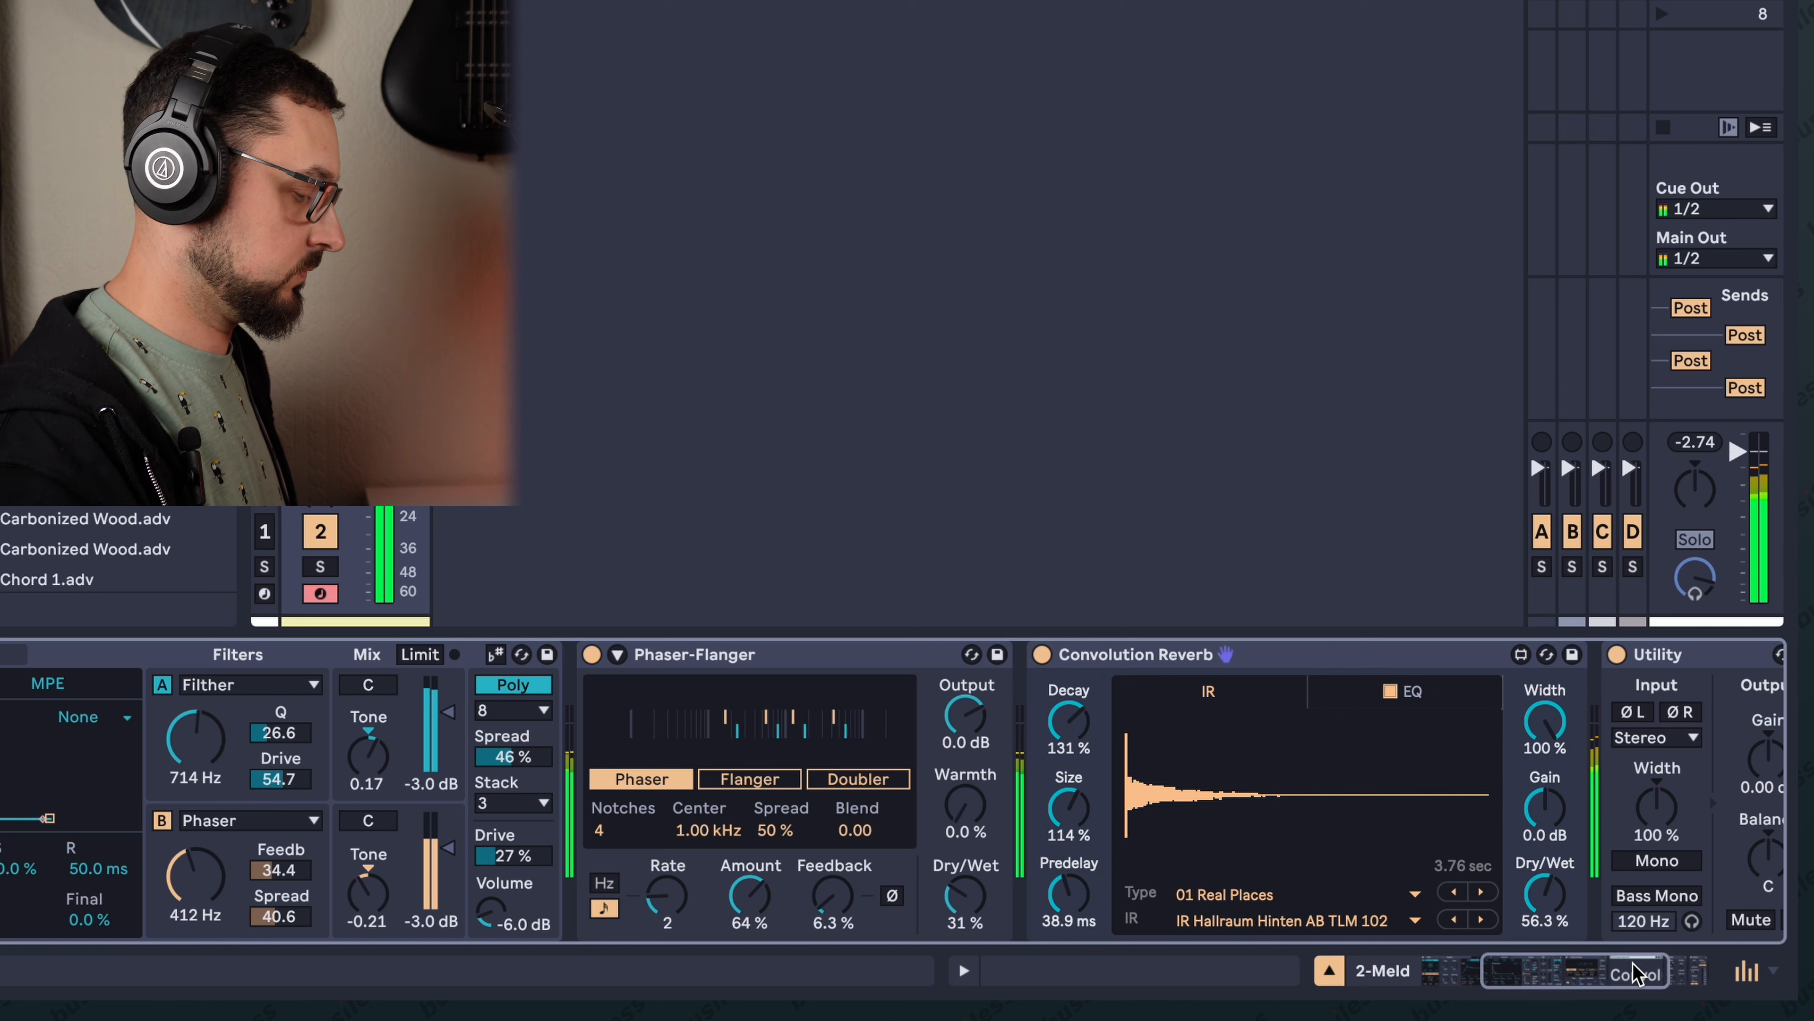
{"action": "left_click_drag", "start_coordinate": [1632, 990], "coordinate": [1611, 983]}
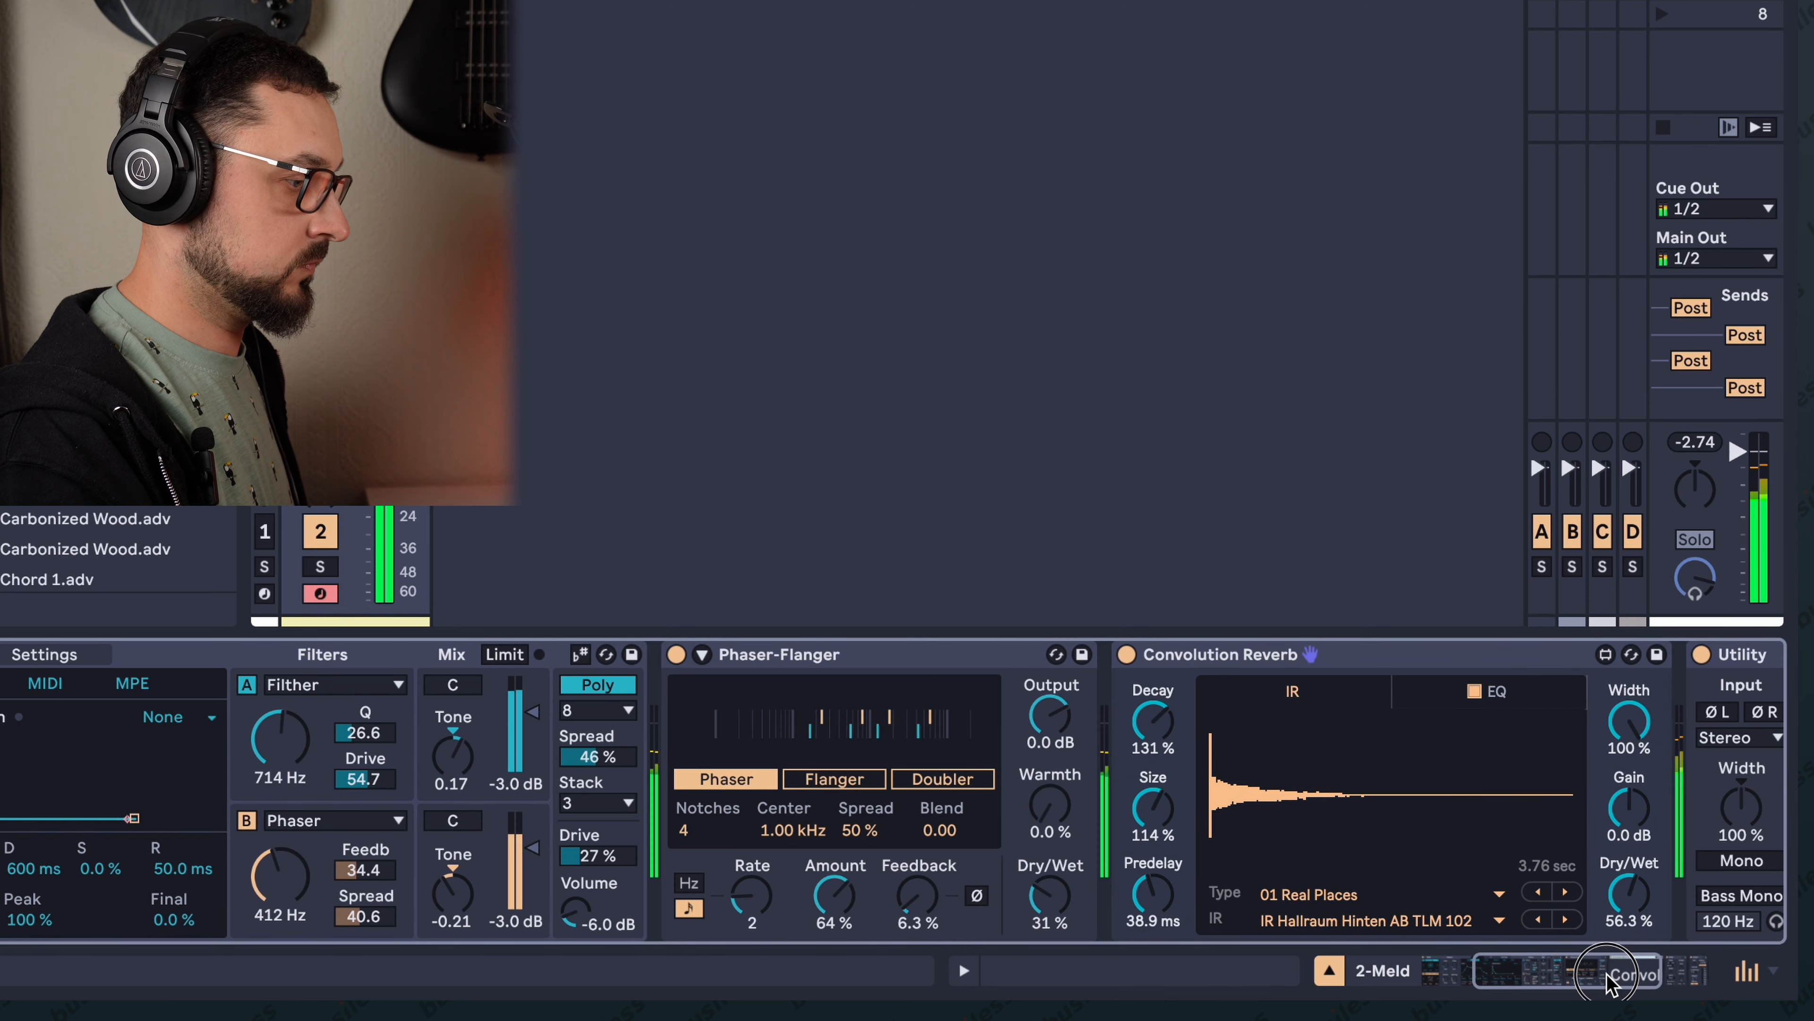
{"action": "left_click", "coordinate": [1566, 920]}
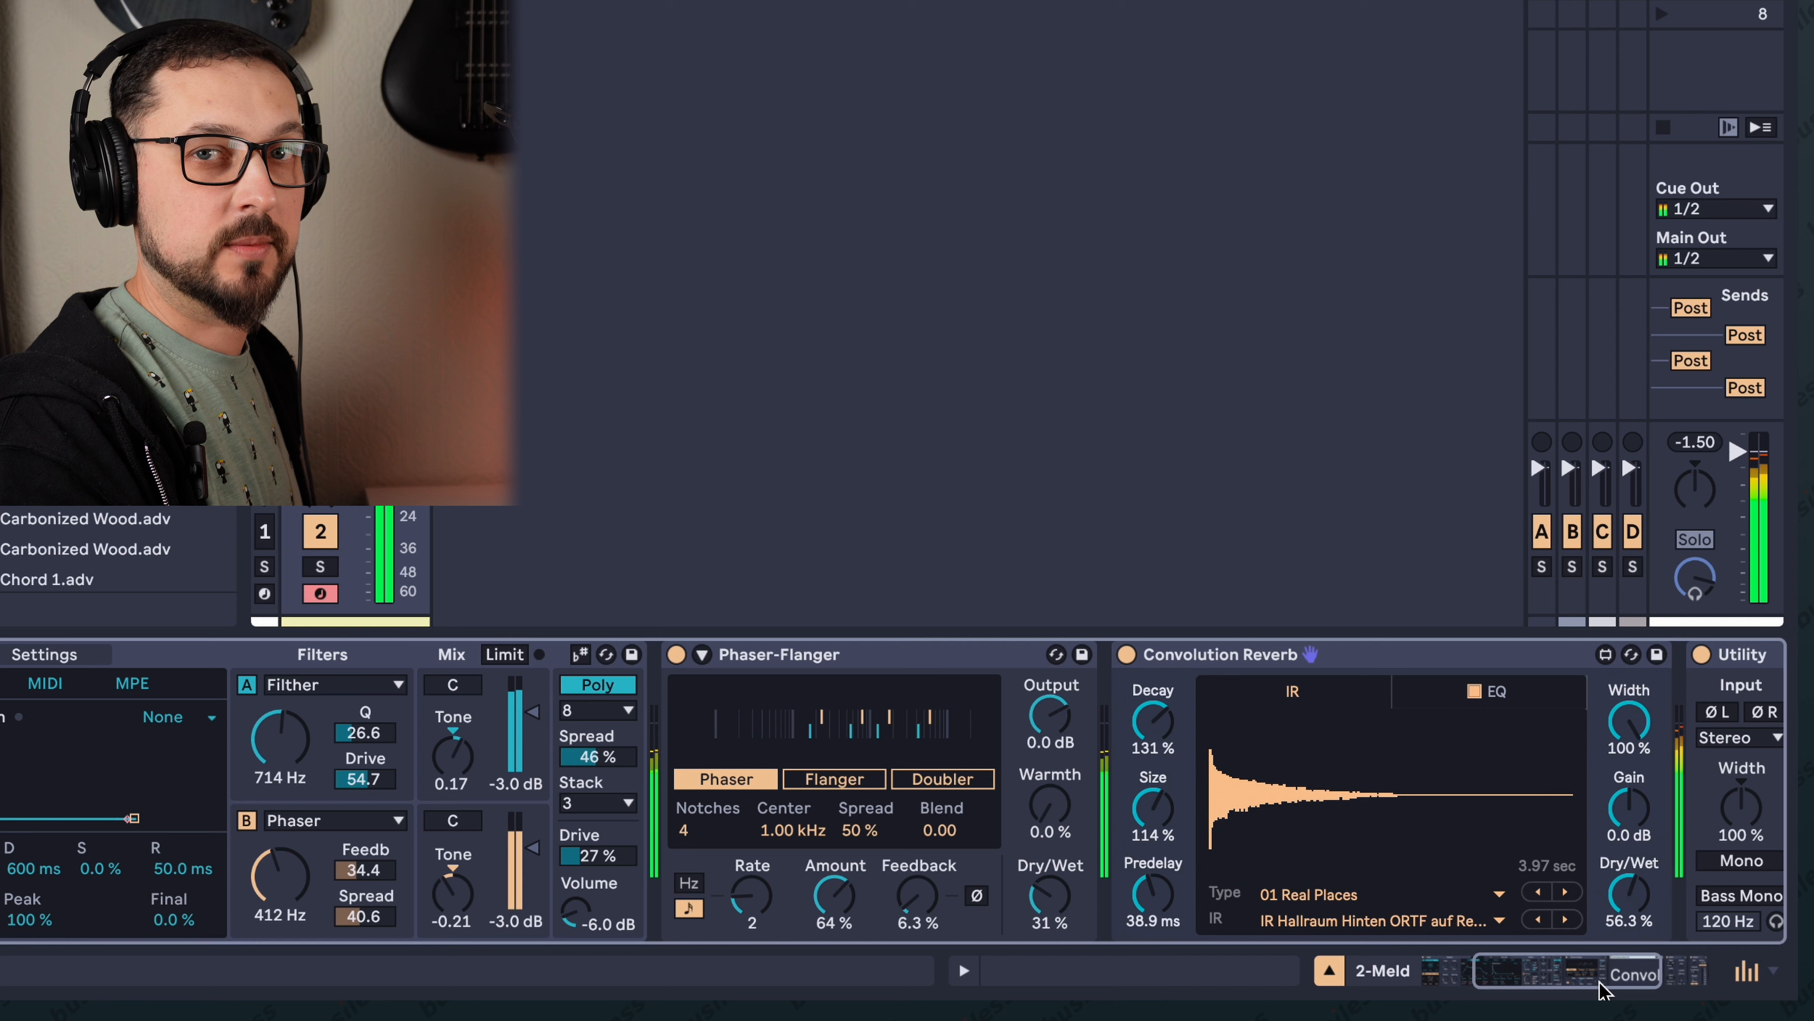
Set the Convolution Reverb's Dry/Wet to 68.1 %, Meld's Drive to 22 % and Volume to -6.2 dB, and the Phaser-Flanger's Dry/Wet to 30 %.
{"action": "left_click_drag", "start_coordinate": [1600, 990], "coordinate": [1572, 990]}
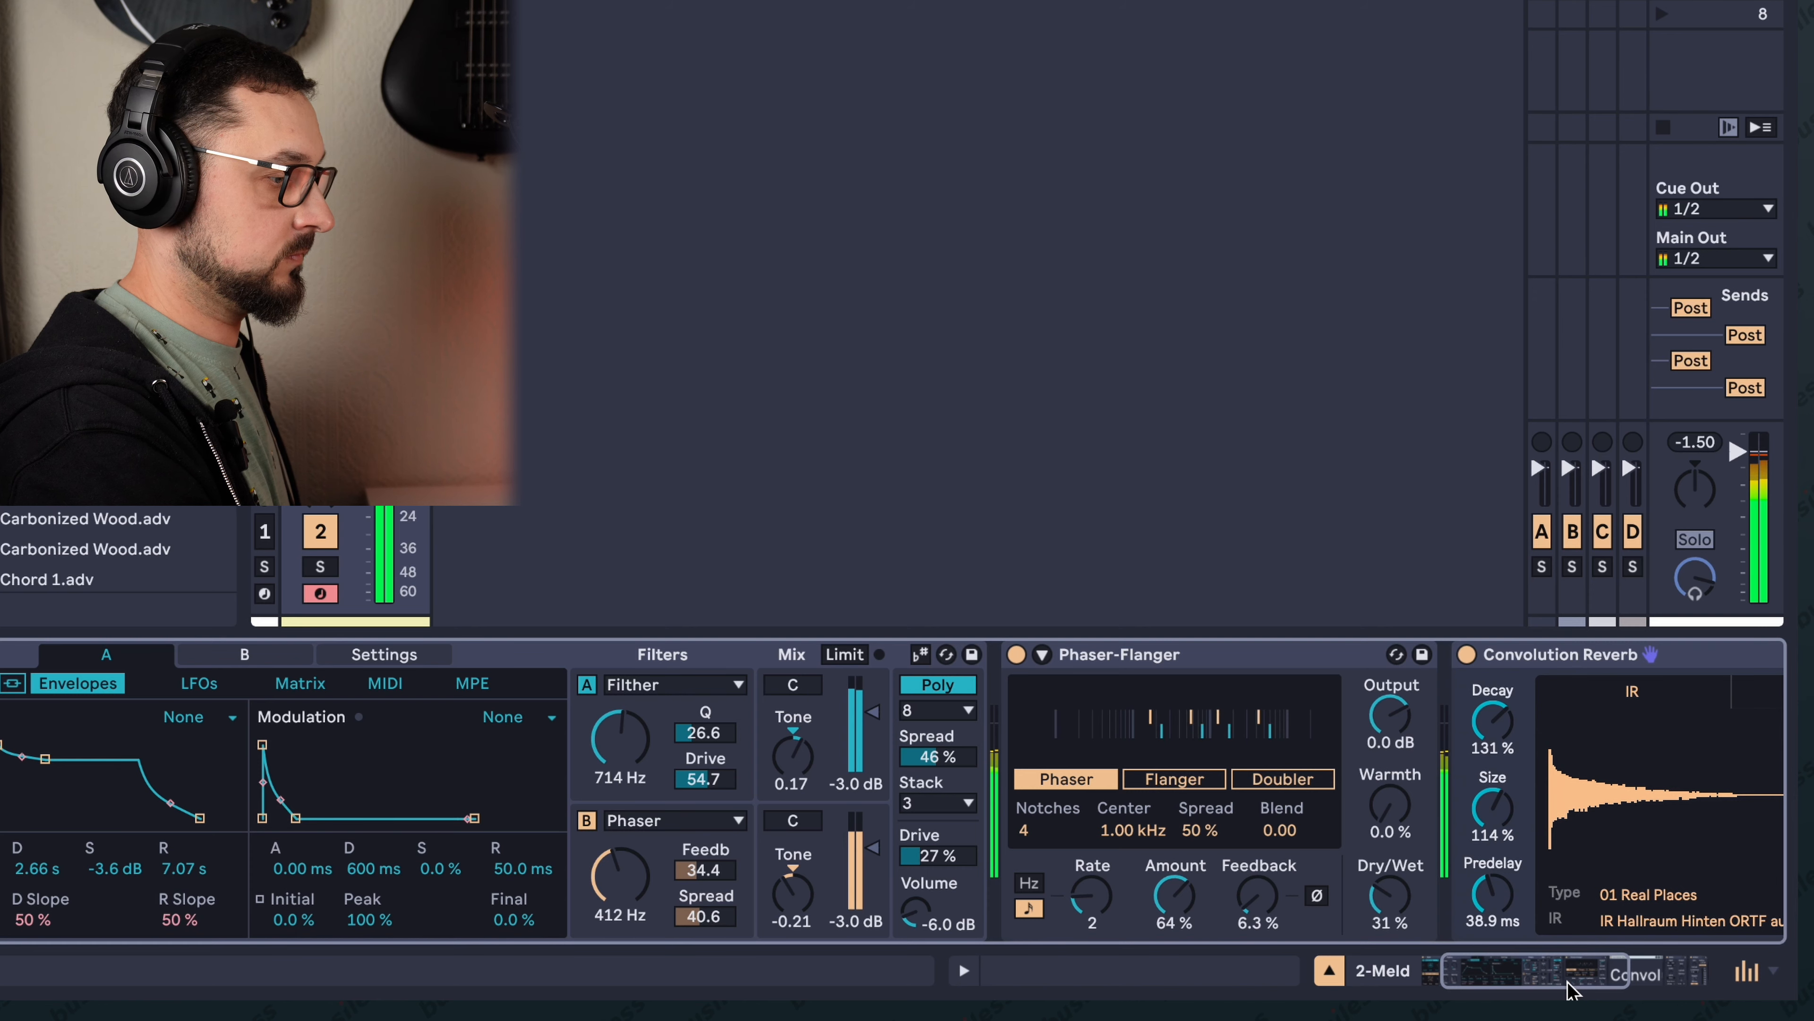
{"action": "left_click", "coordinate": [1569, 990]}
{"action": "left_click_drag", "start_coordinate": [1569, 990], "coordinate": [1625, 976]}
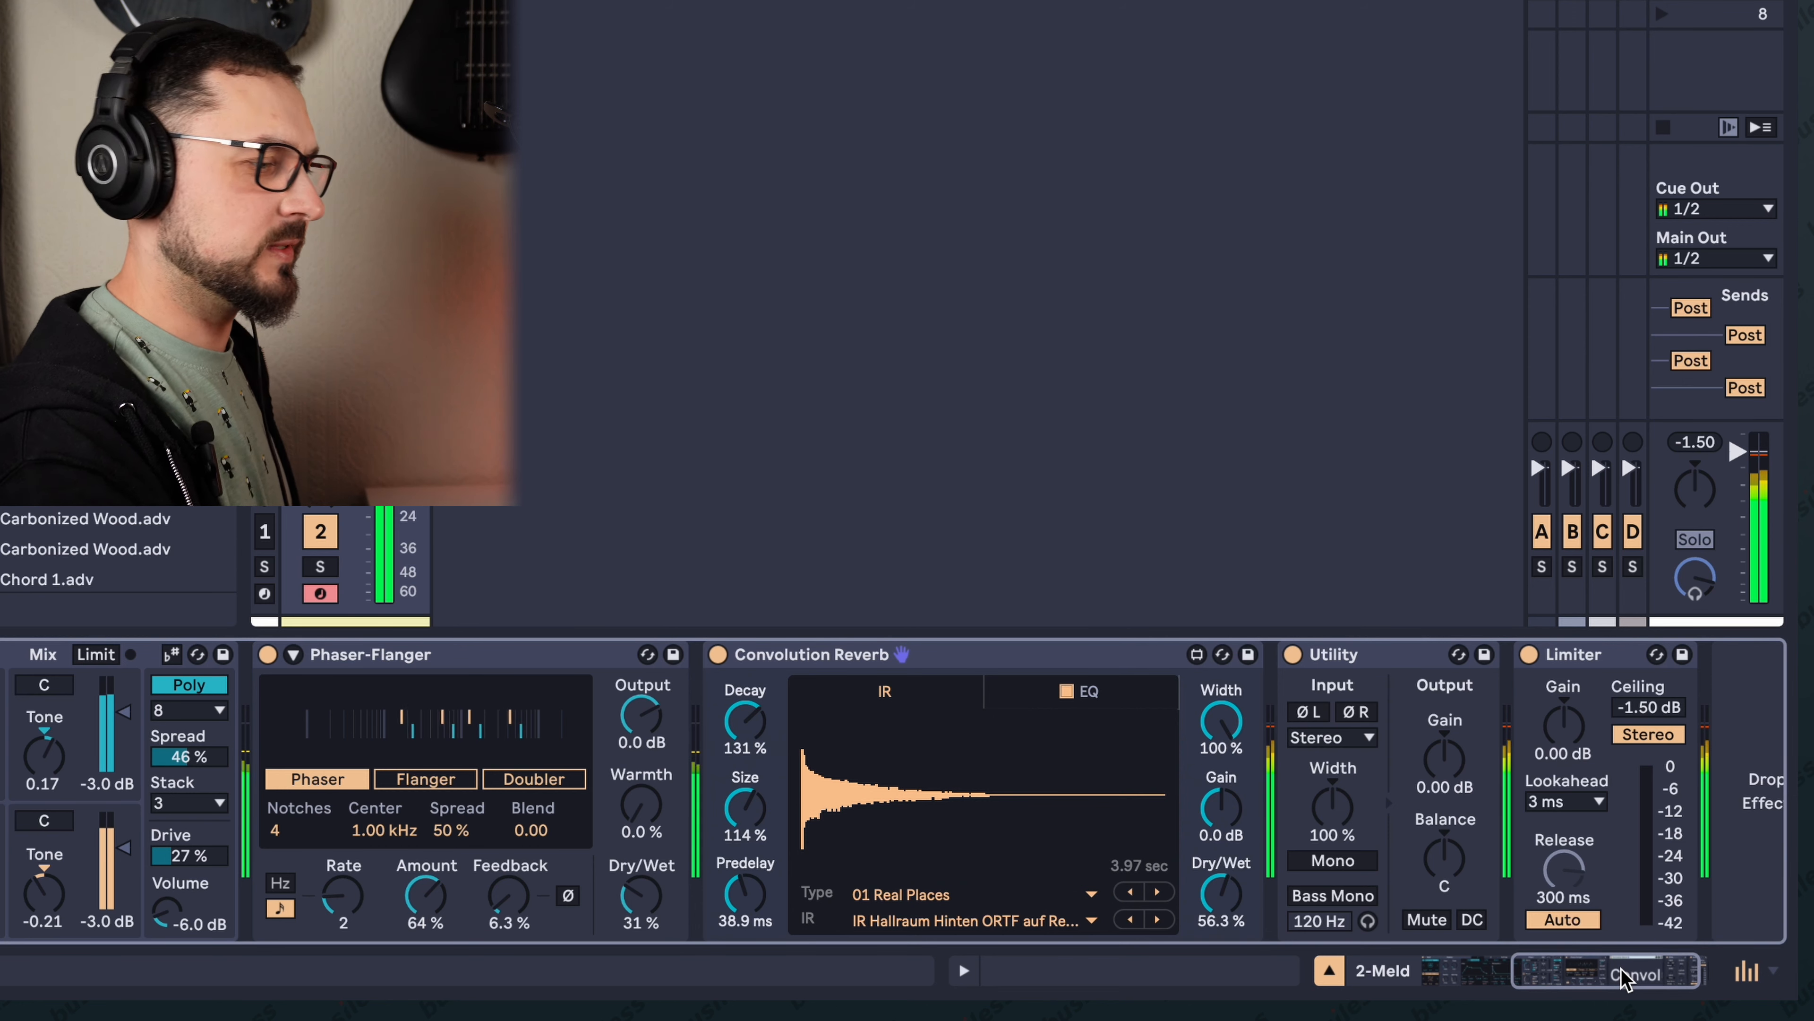
{"action": "left_click_drag", "start_coordinate": [1625, 975], "coordinate": [1606, 975]}
{"action": "left_click_drag", "start_coordinate": [1426, 898], "coordinate": [1500, 972]}
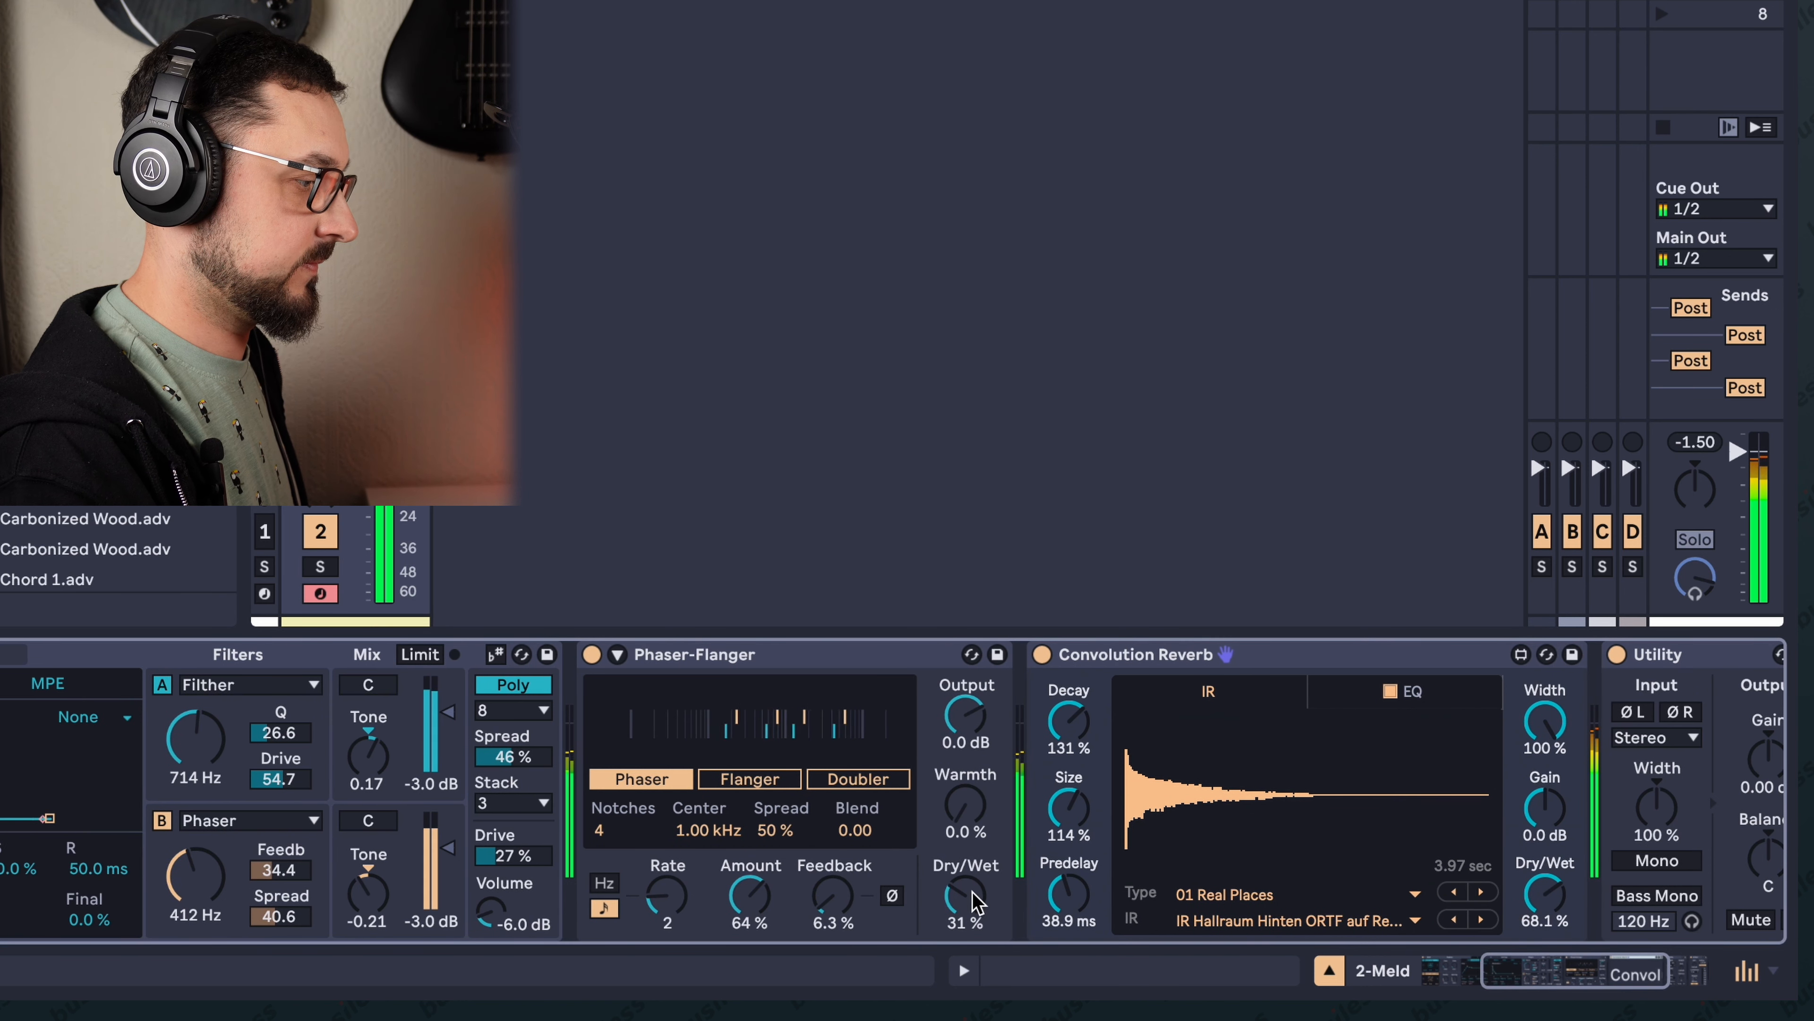
{"action": "left_click_drag", "start_coordinate": [516, 857], "coordinate": [500, 912]}
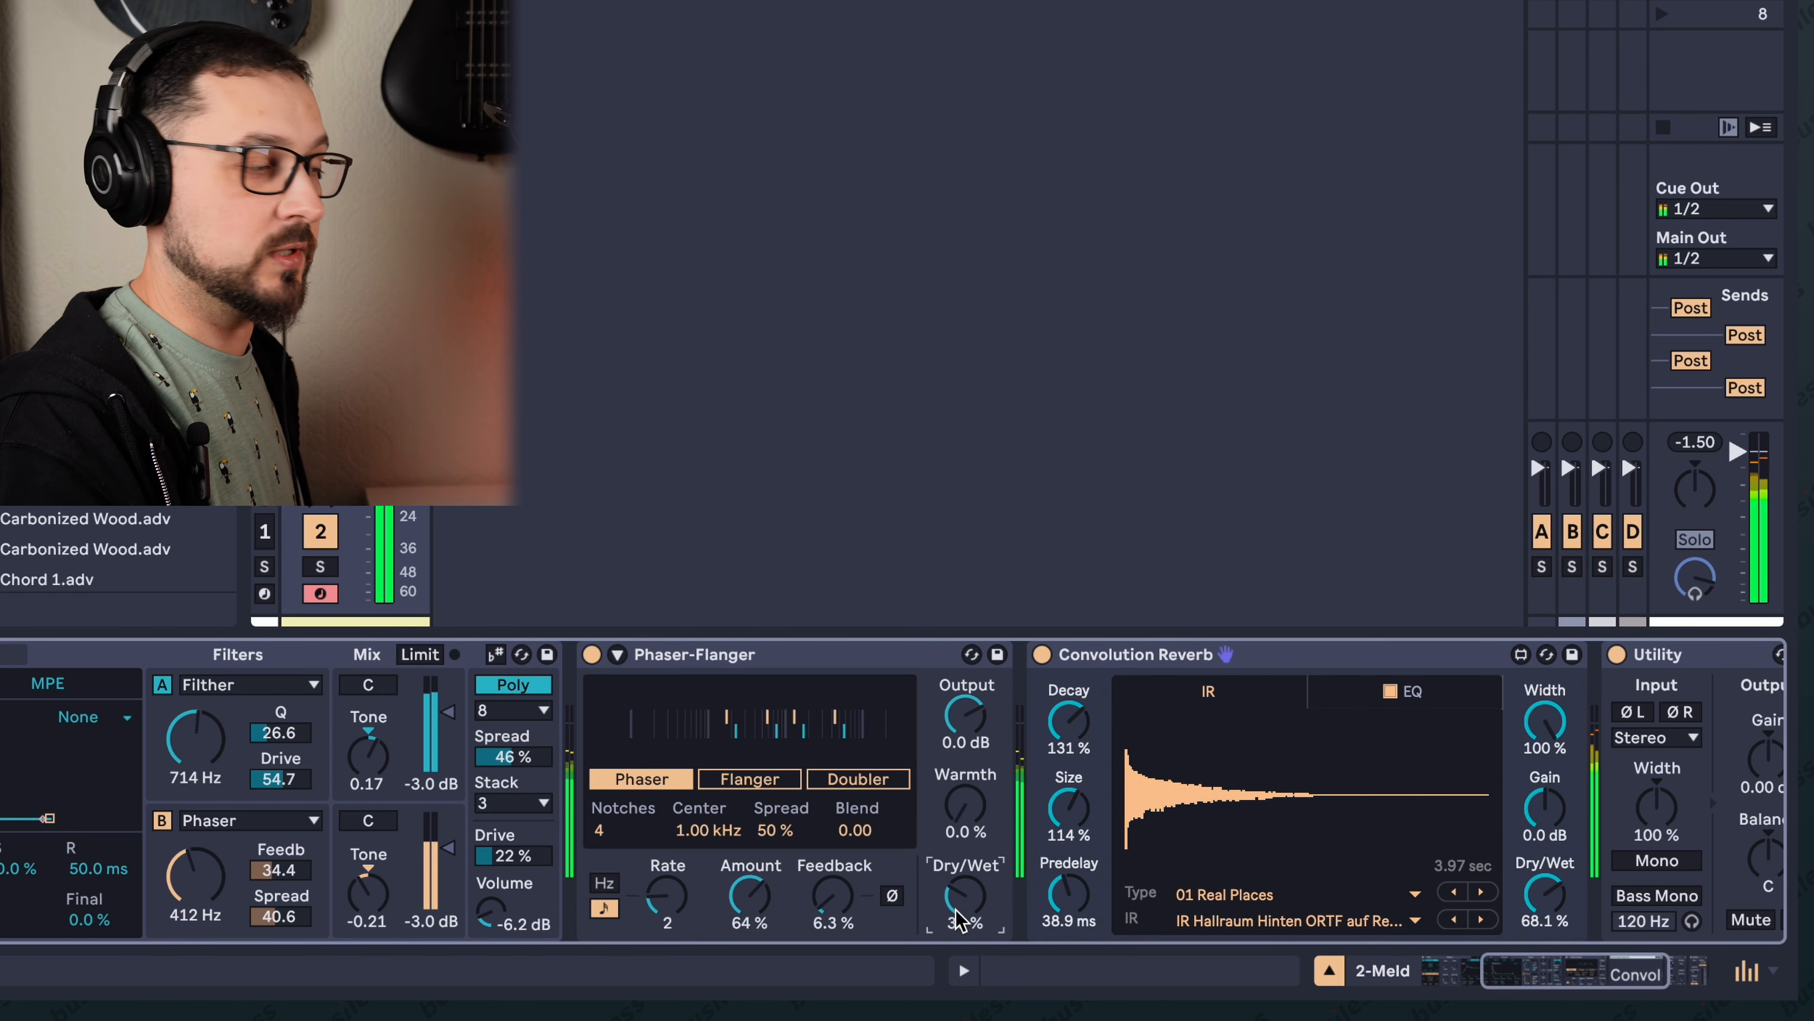
Set the pitch bend amount for Pitch Mod to 1 in Meld engine A's MIDI modulation matrix.
{"action": "left_click_drag", "start_coordinate": [1629, 970], "coordinate": [1571, 973]}
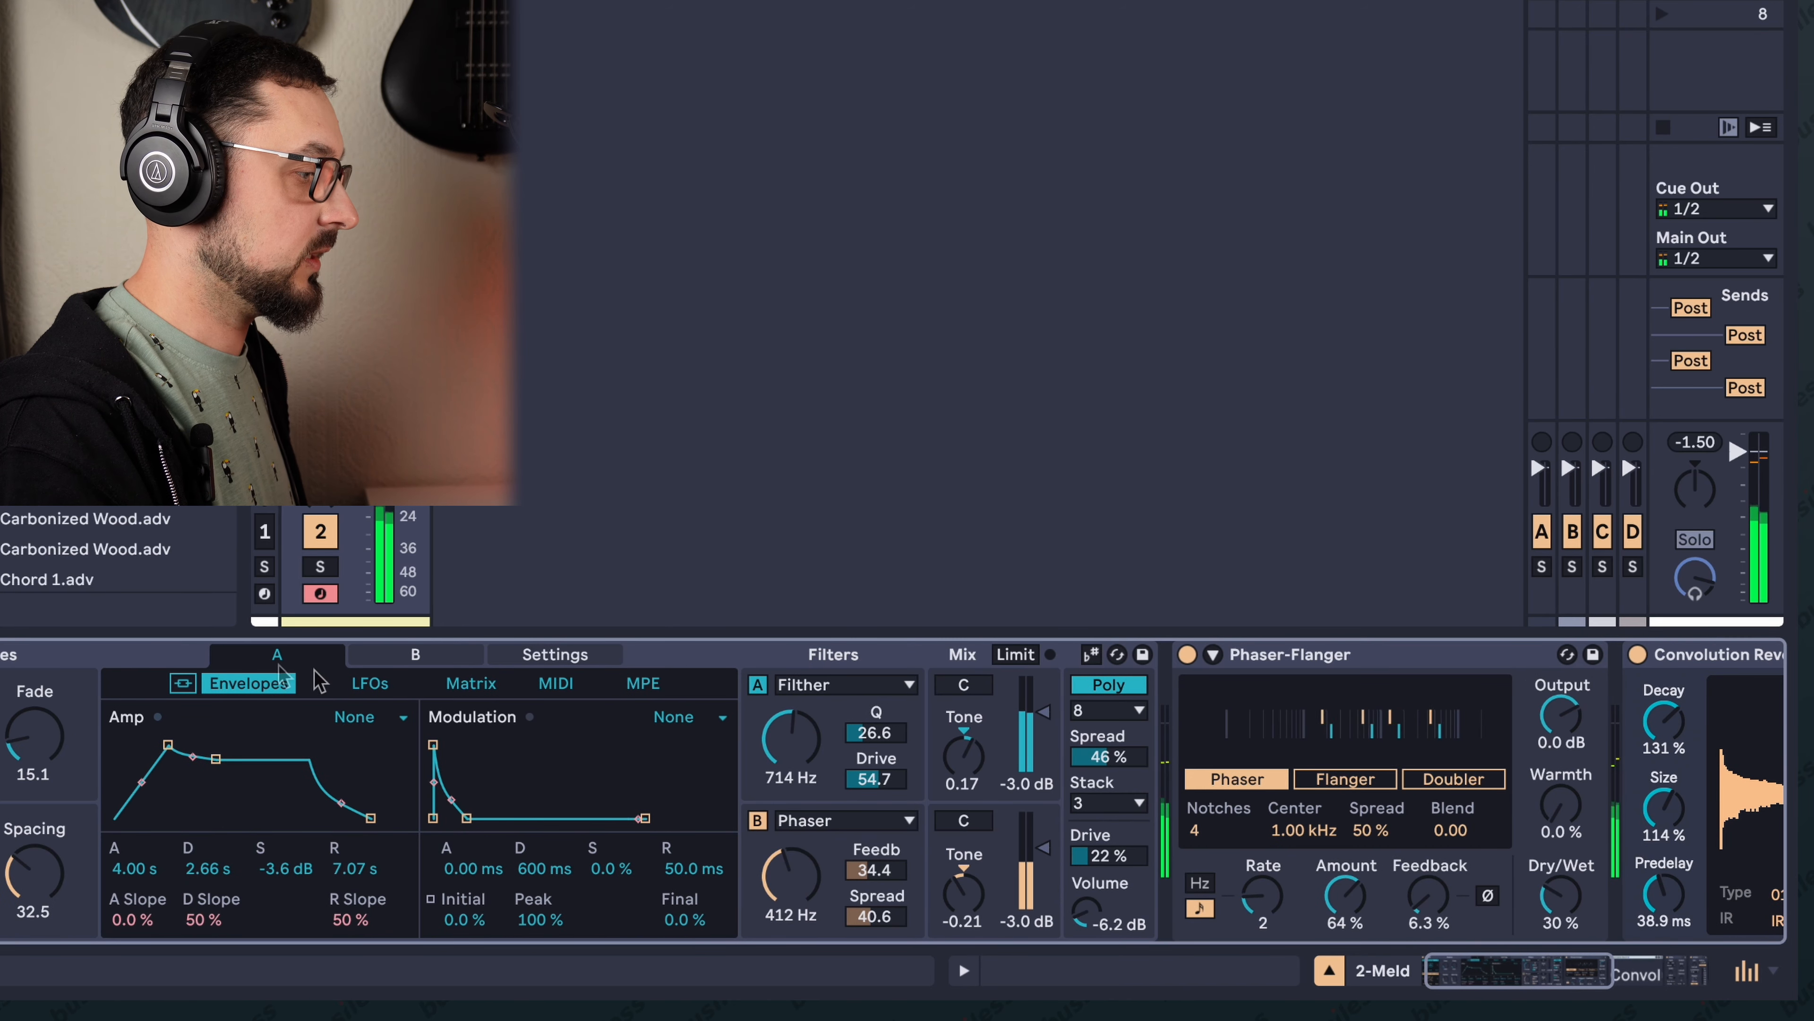
{"action": "left_click", "coordinate": [557, 687]}
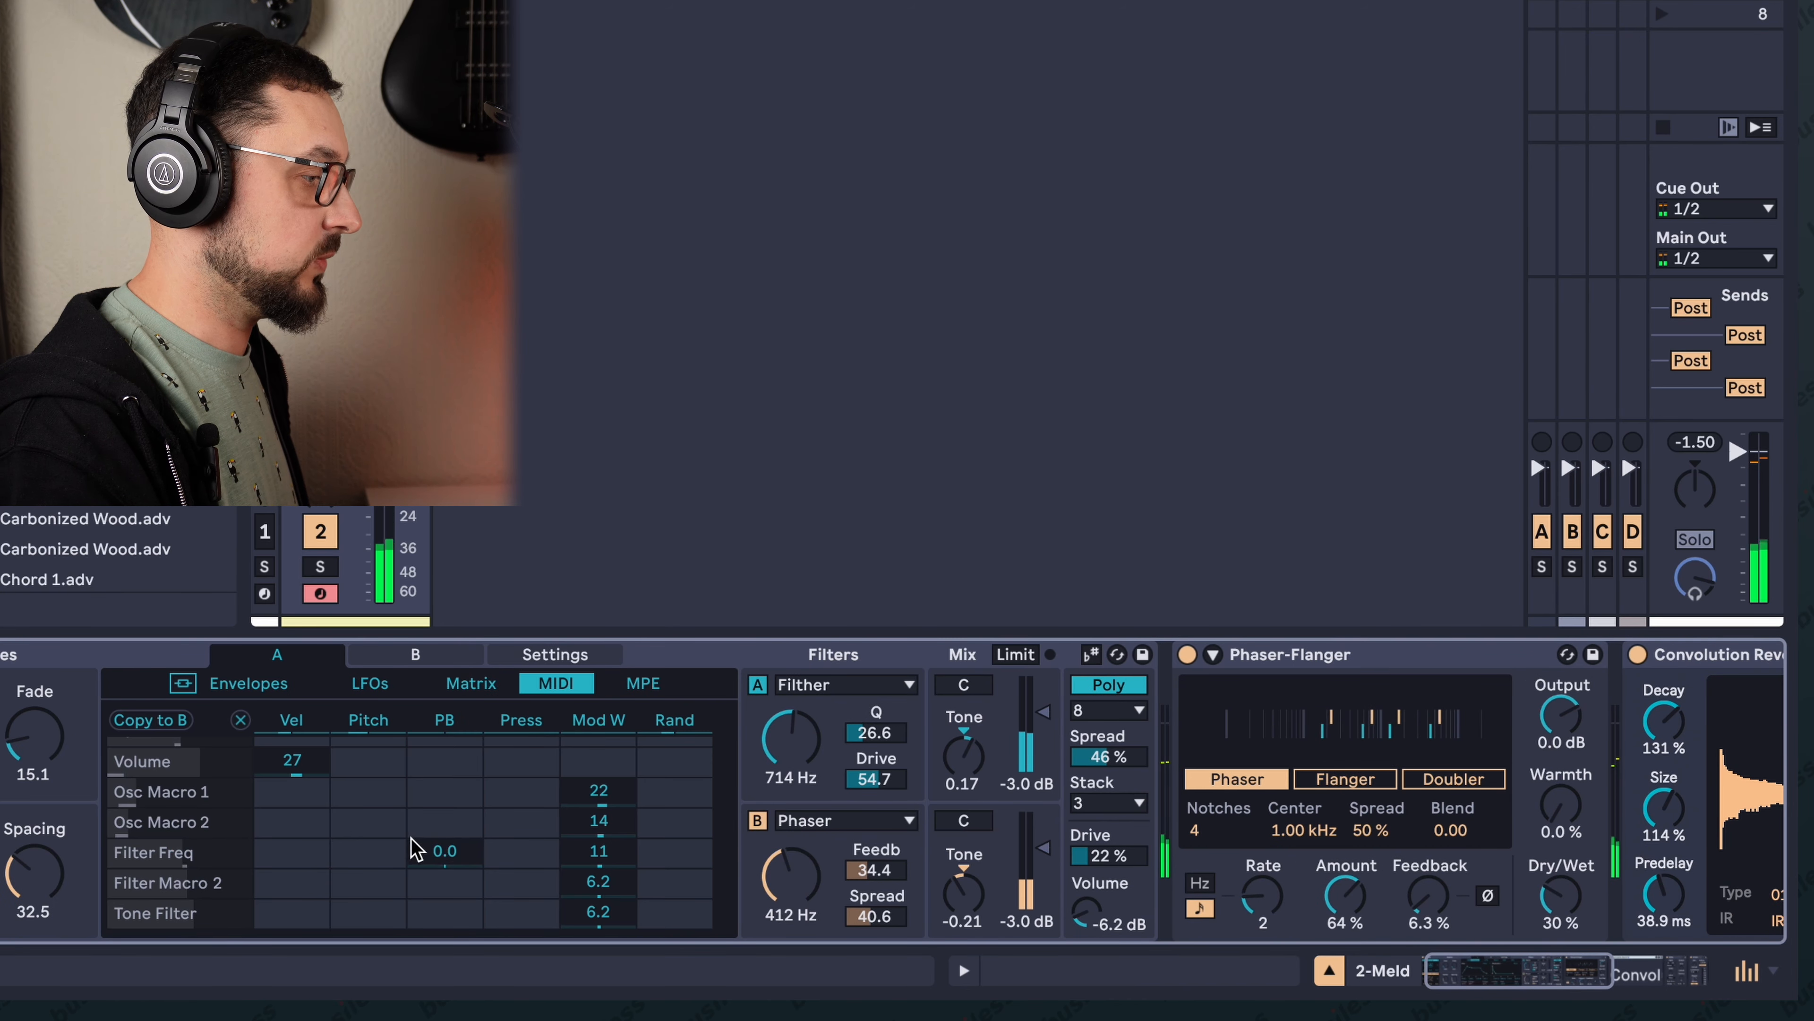
{"action": "scroll", "coordinate": [428, 847], "scroll_direction": "up", "scroll_amount": 3}
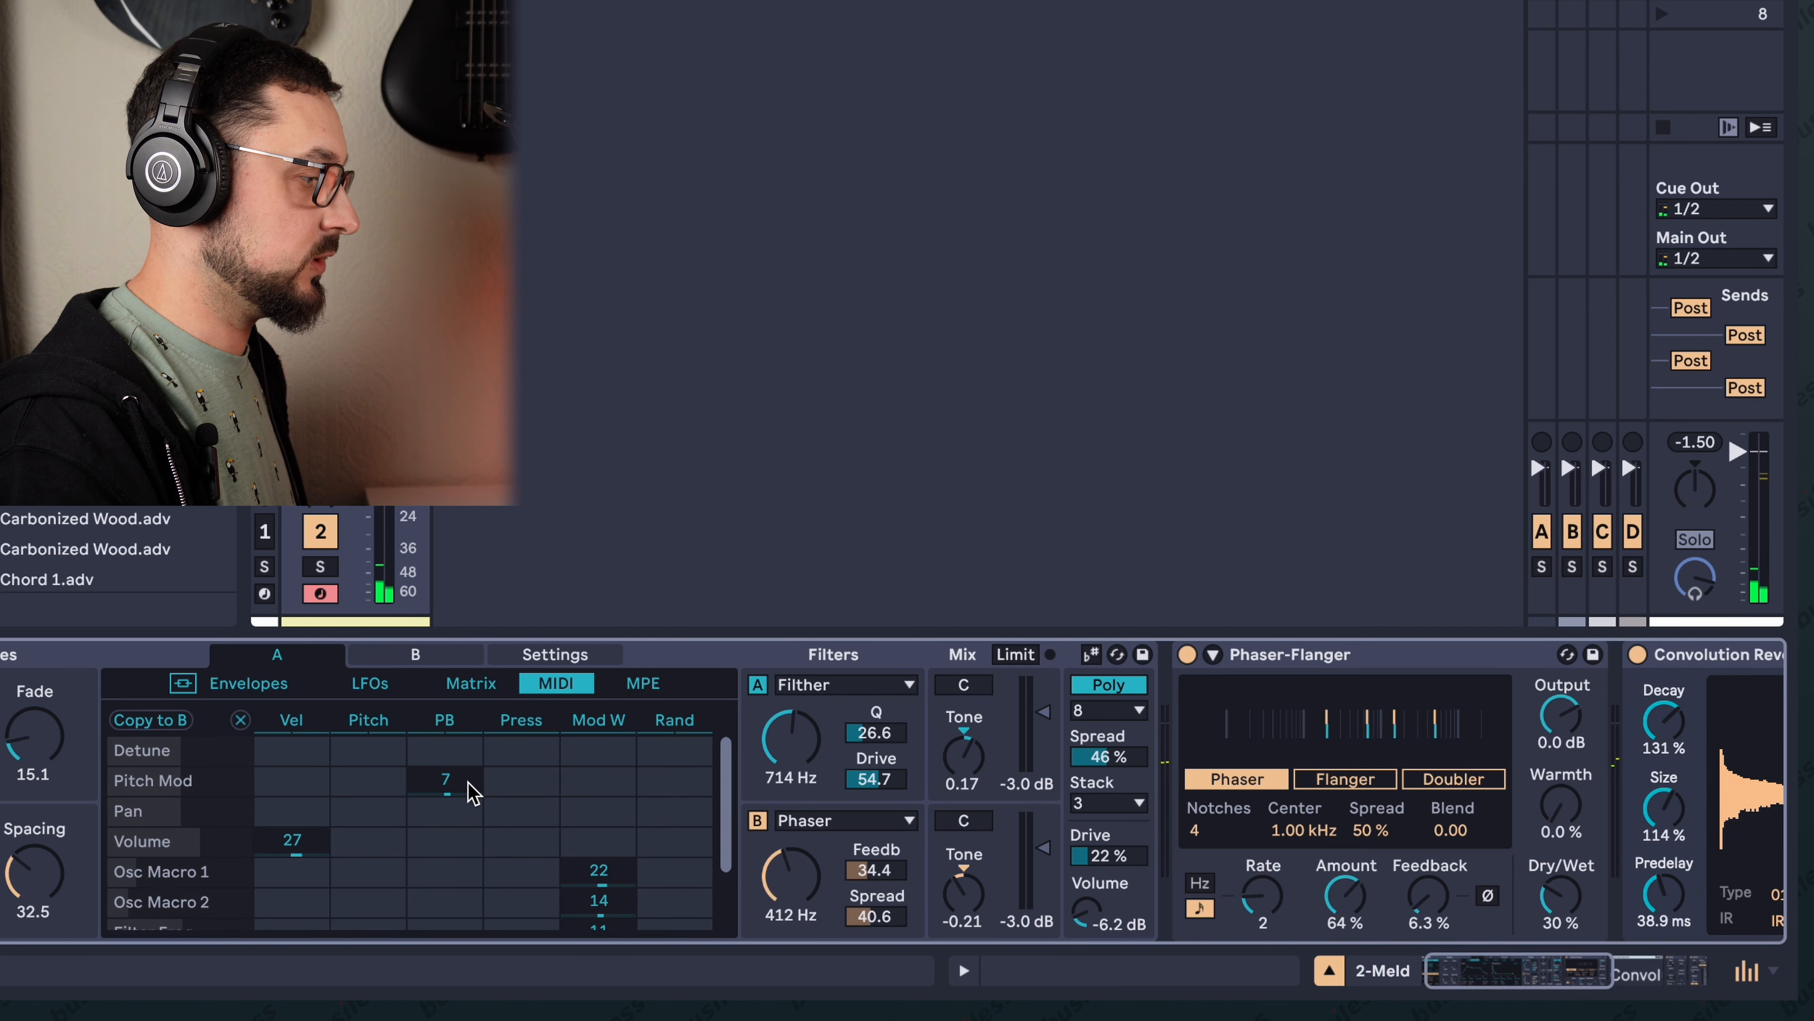
{"action": "scroll", "coordinate": [465, 844], "scroll_direction": "down", "scroll_amount": 3}
{"action": "scroll", "coordinate": [467, 847], "scroll_direction": "up", "scroll_amount": 3}
{"action": "left_click_drag", "start_coordinate": [458, 785], "coordinate": [458, 804]}
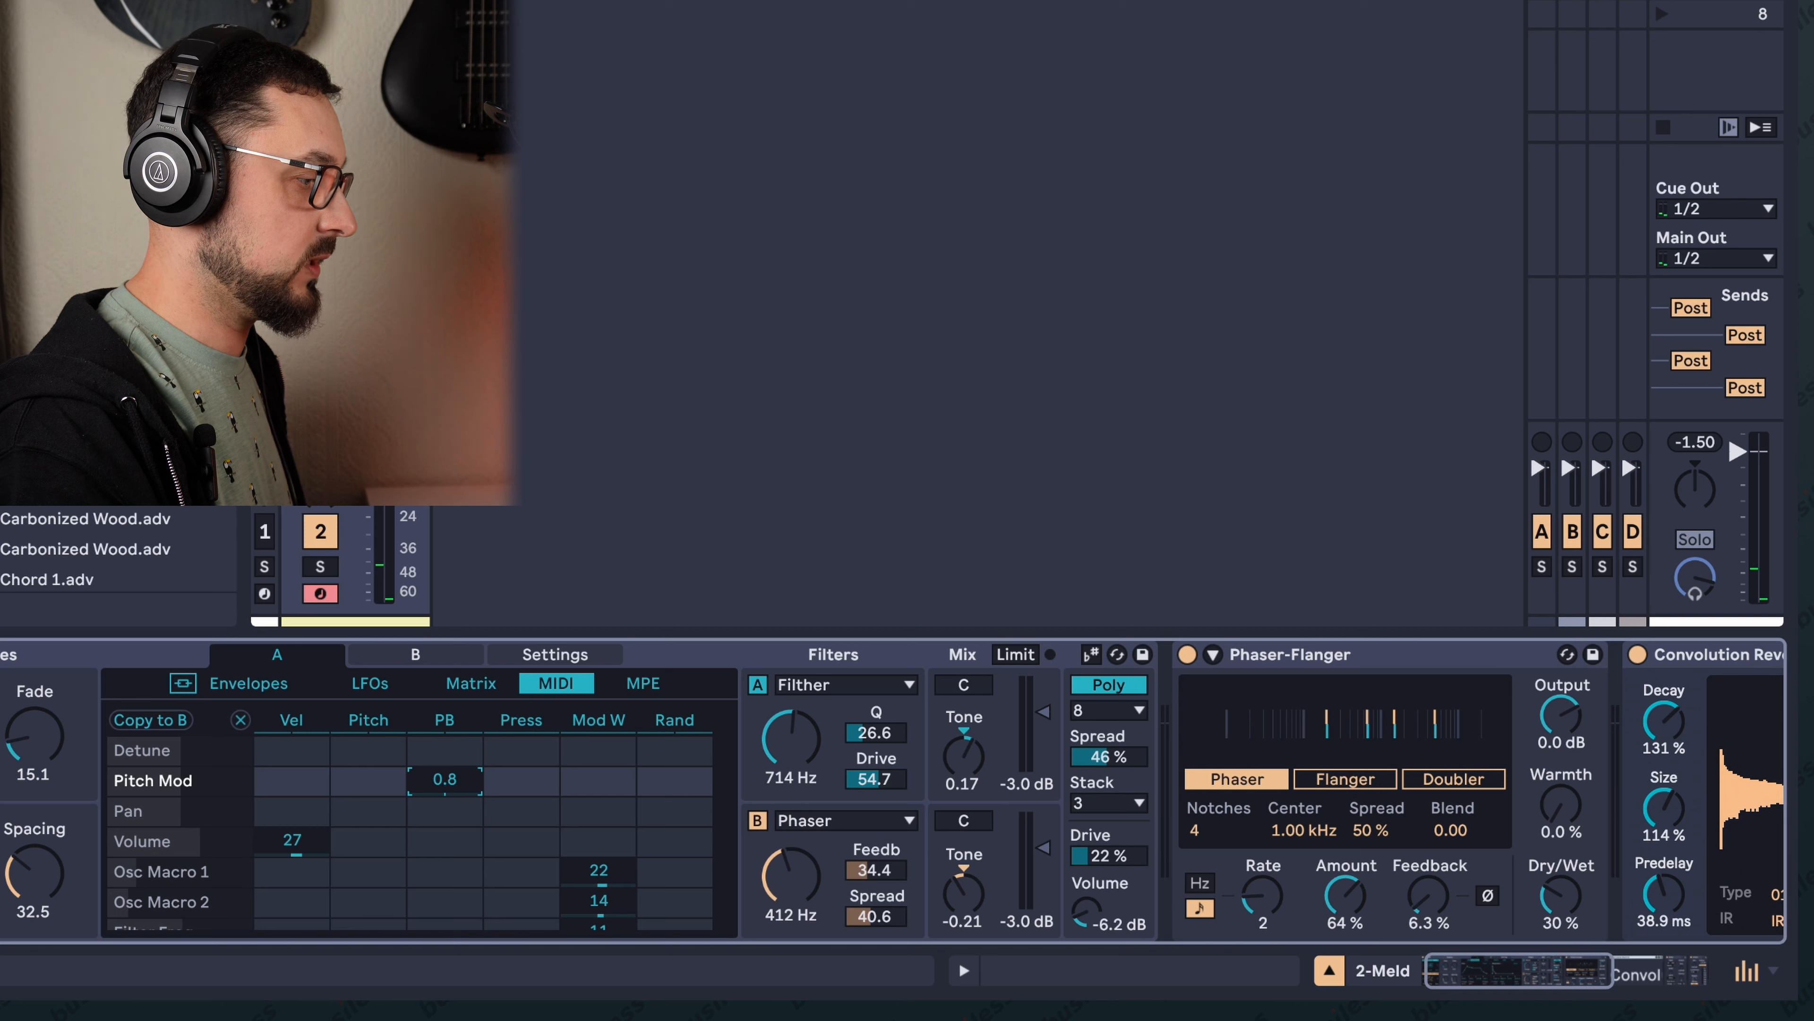
{"action": "type", "text": "1"}
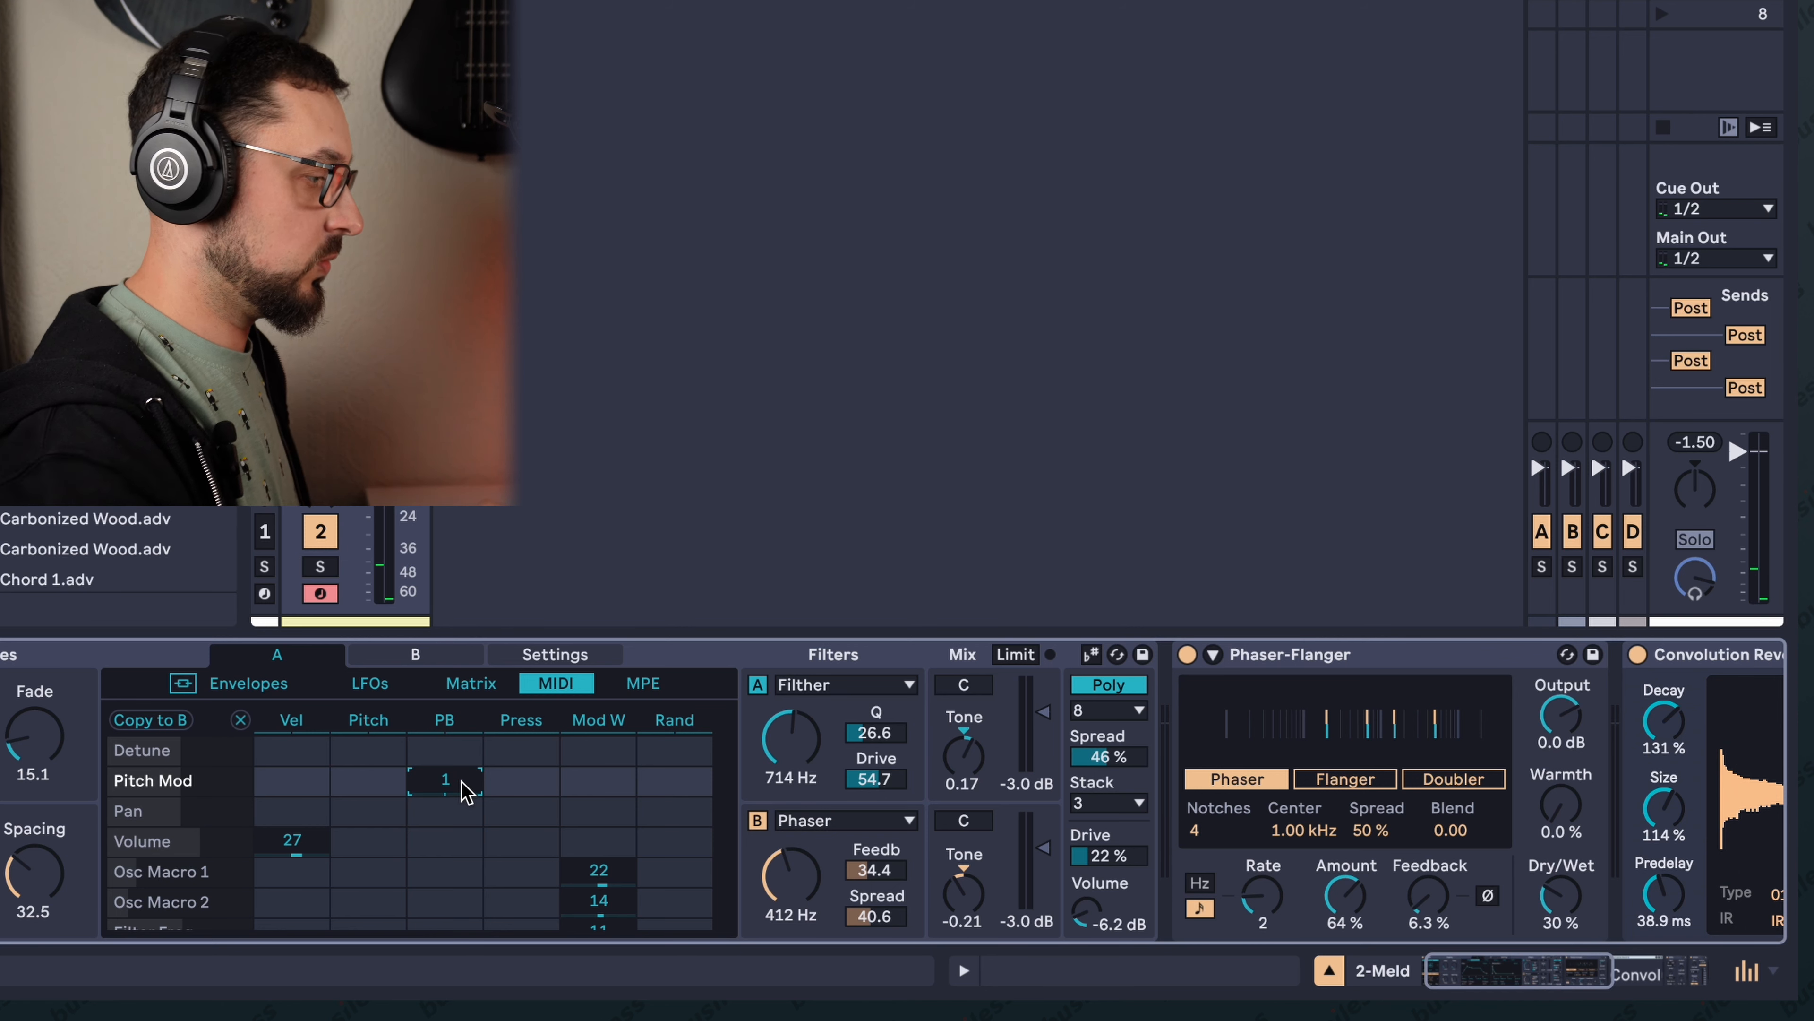
Set the pitch bend amount for Pitch Mod to 2 in engine B's MIDI modulation matrix.
{"action": "left_click", "coordinate": [444, 653]}
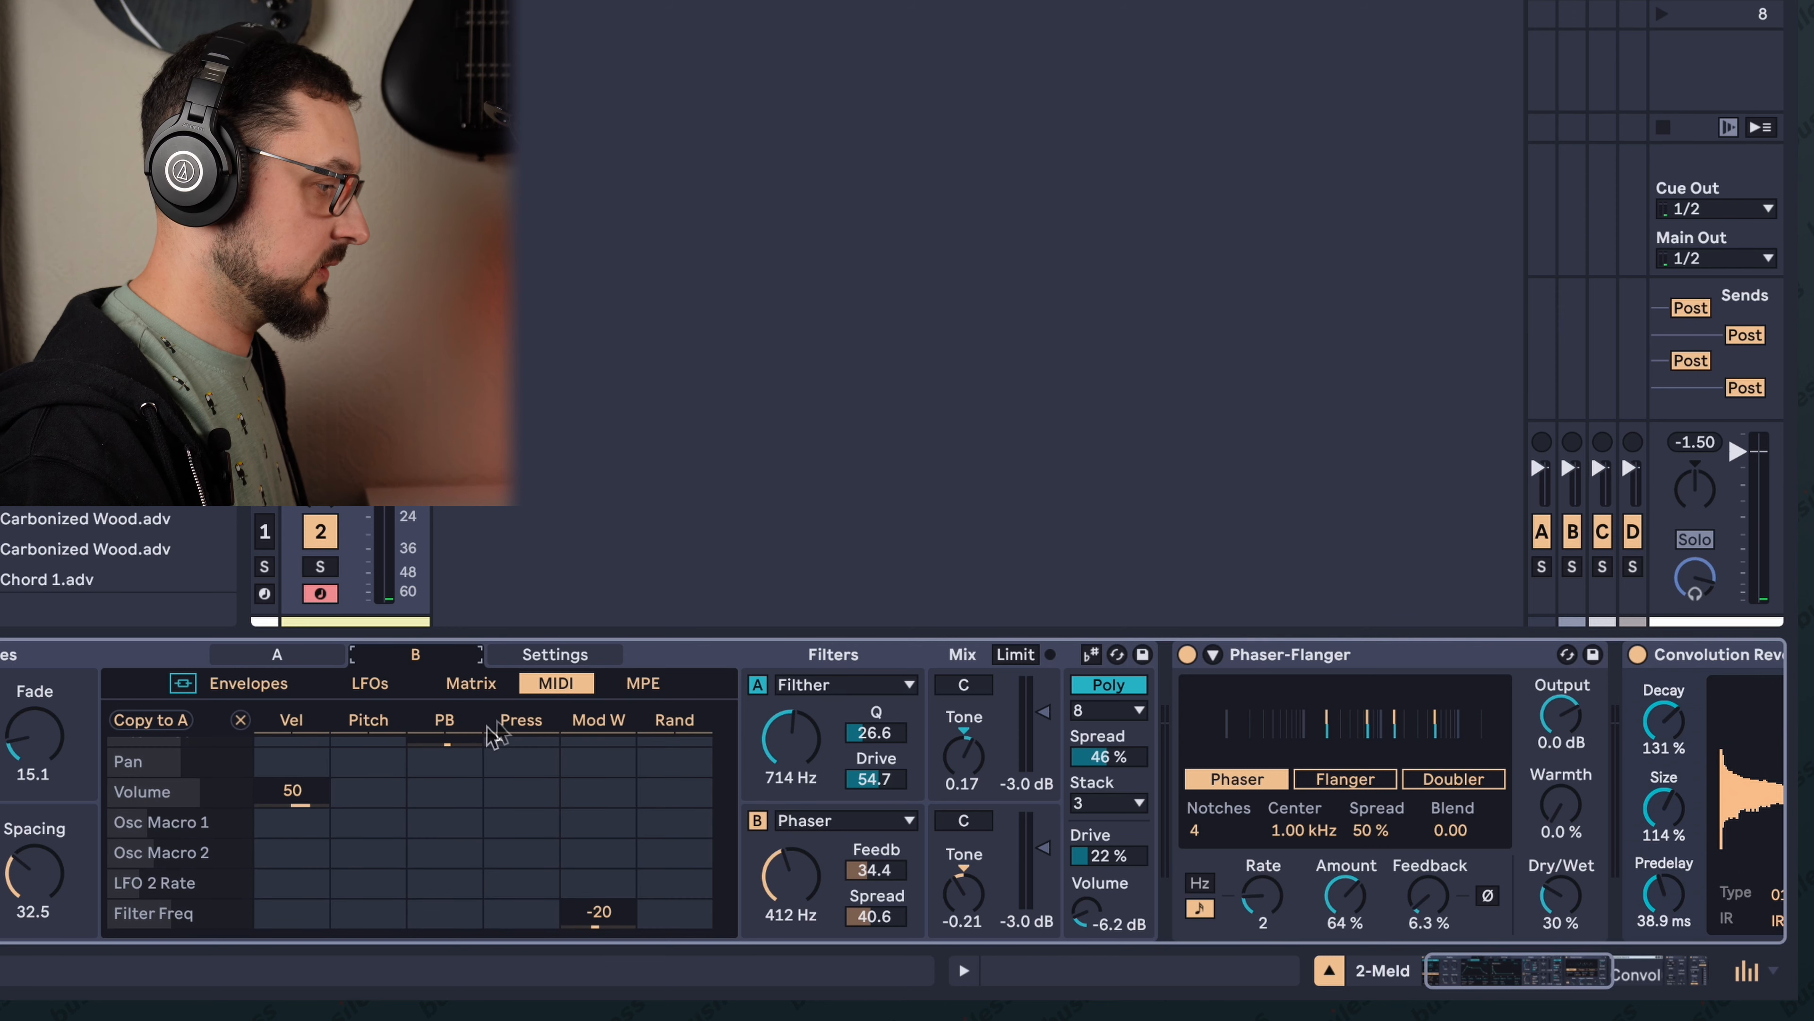
{"action": "left_click", "coordinate": [466, 794]}
{"action": "type", "text": "1"}
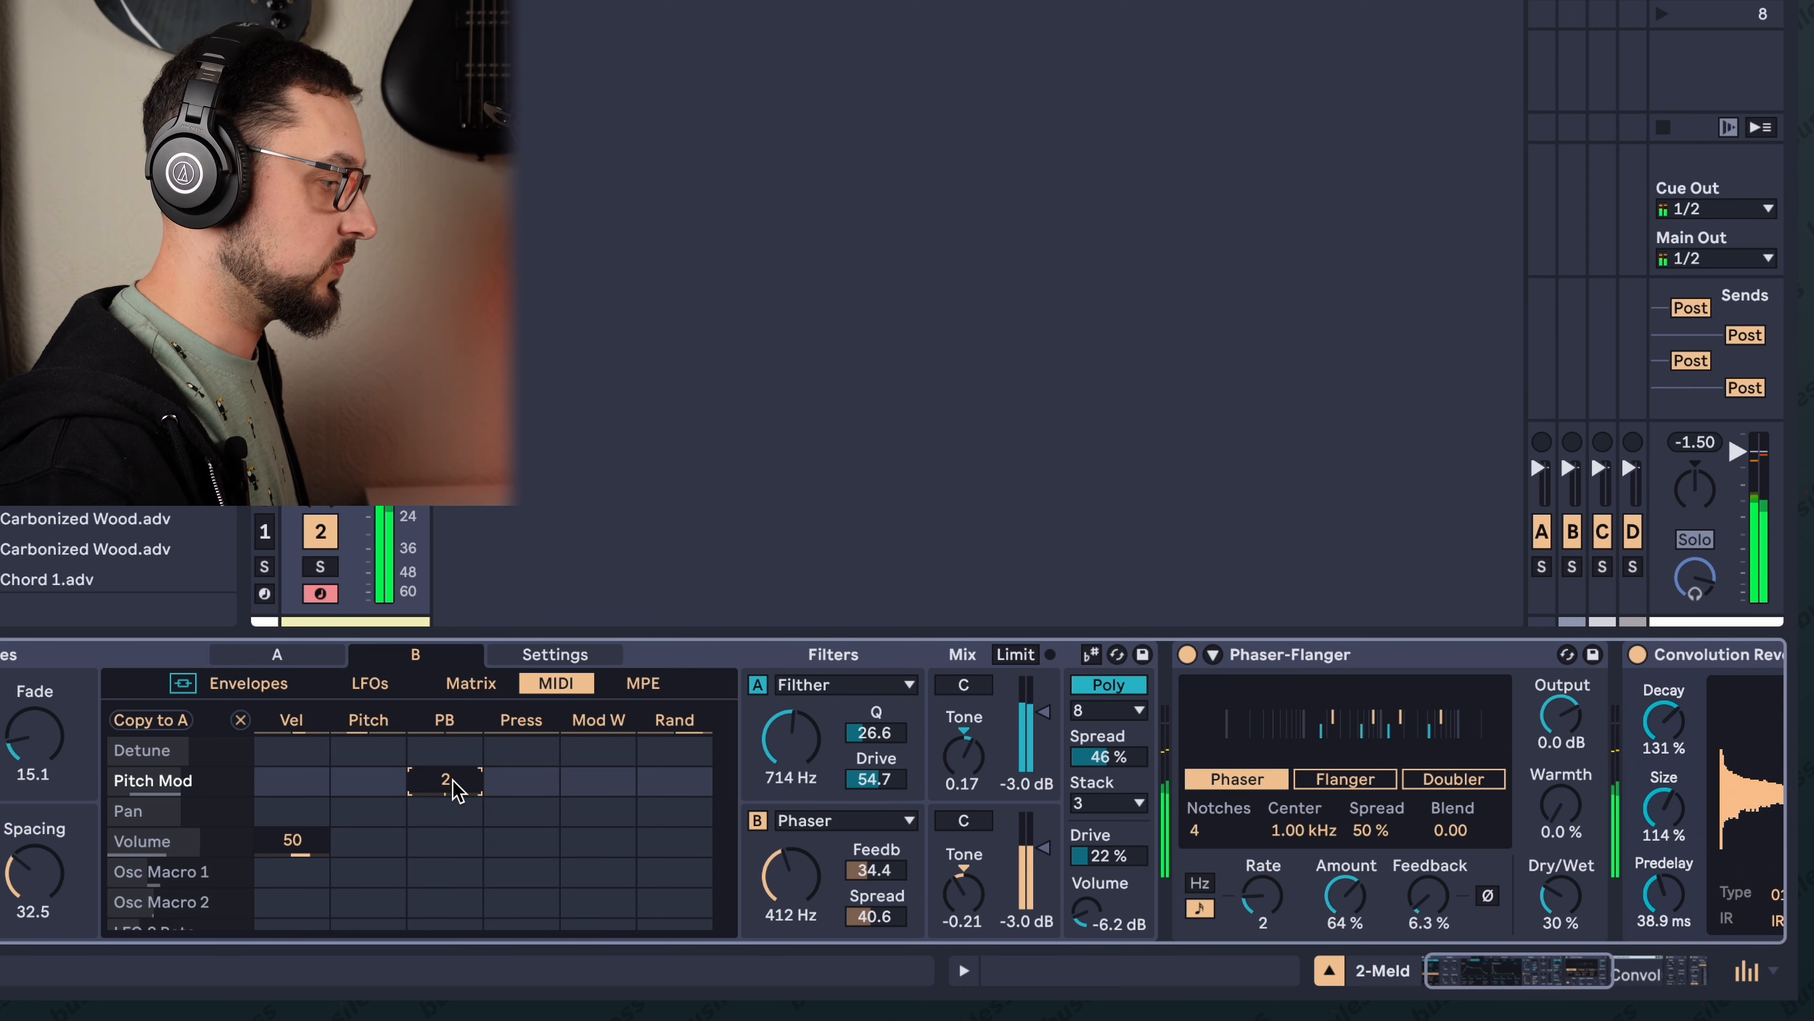
Set engine A's pitch bend amount for Pitch Mod to 2 and lower its Filther filter frequency to 331 Hz.
{"action": "left_click", "coordinate": [321, 656]}
{"action": "left_click", "coordinate": [470, 789]}
{"action": "key", "text": "Up"}
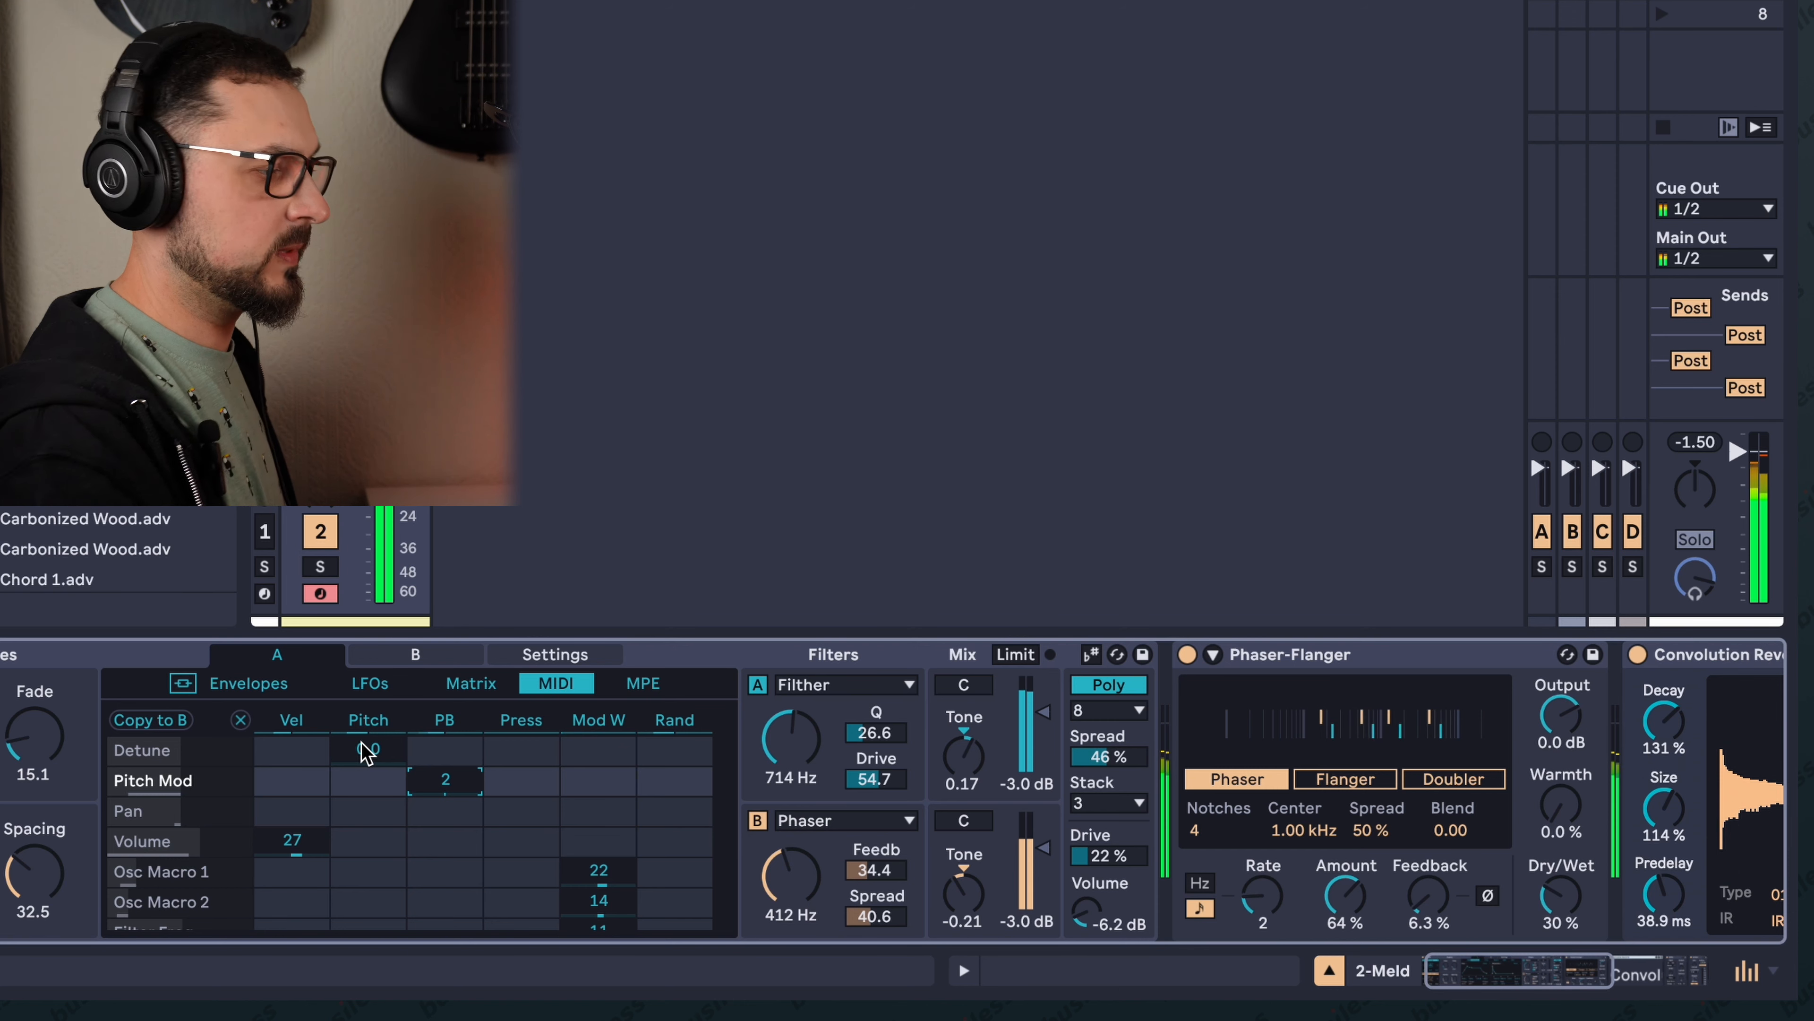
{"action": "left_click_drag", "start_coordinate": [783, 742], "coordinate": [783, 772]}
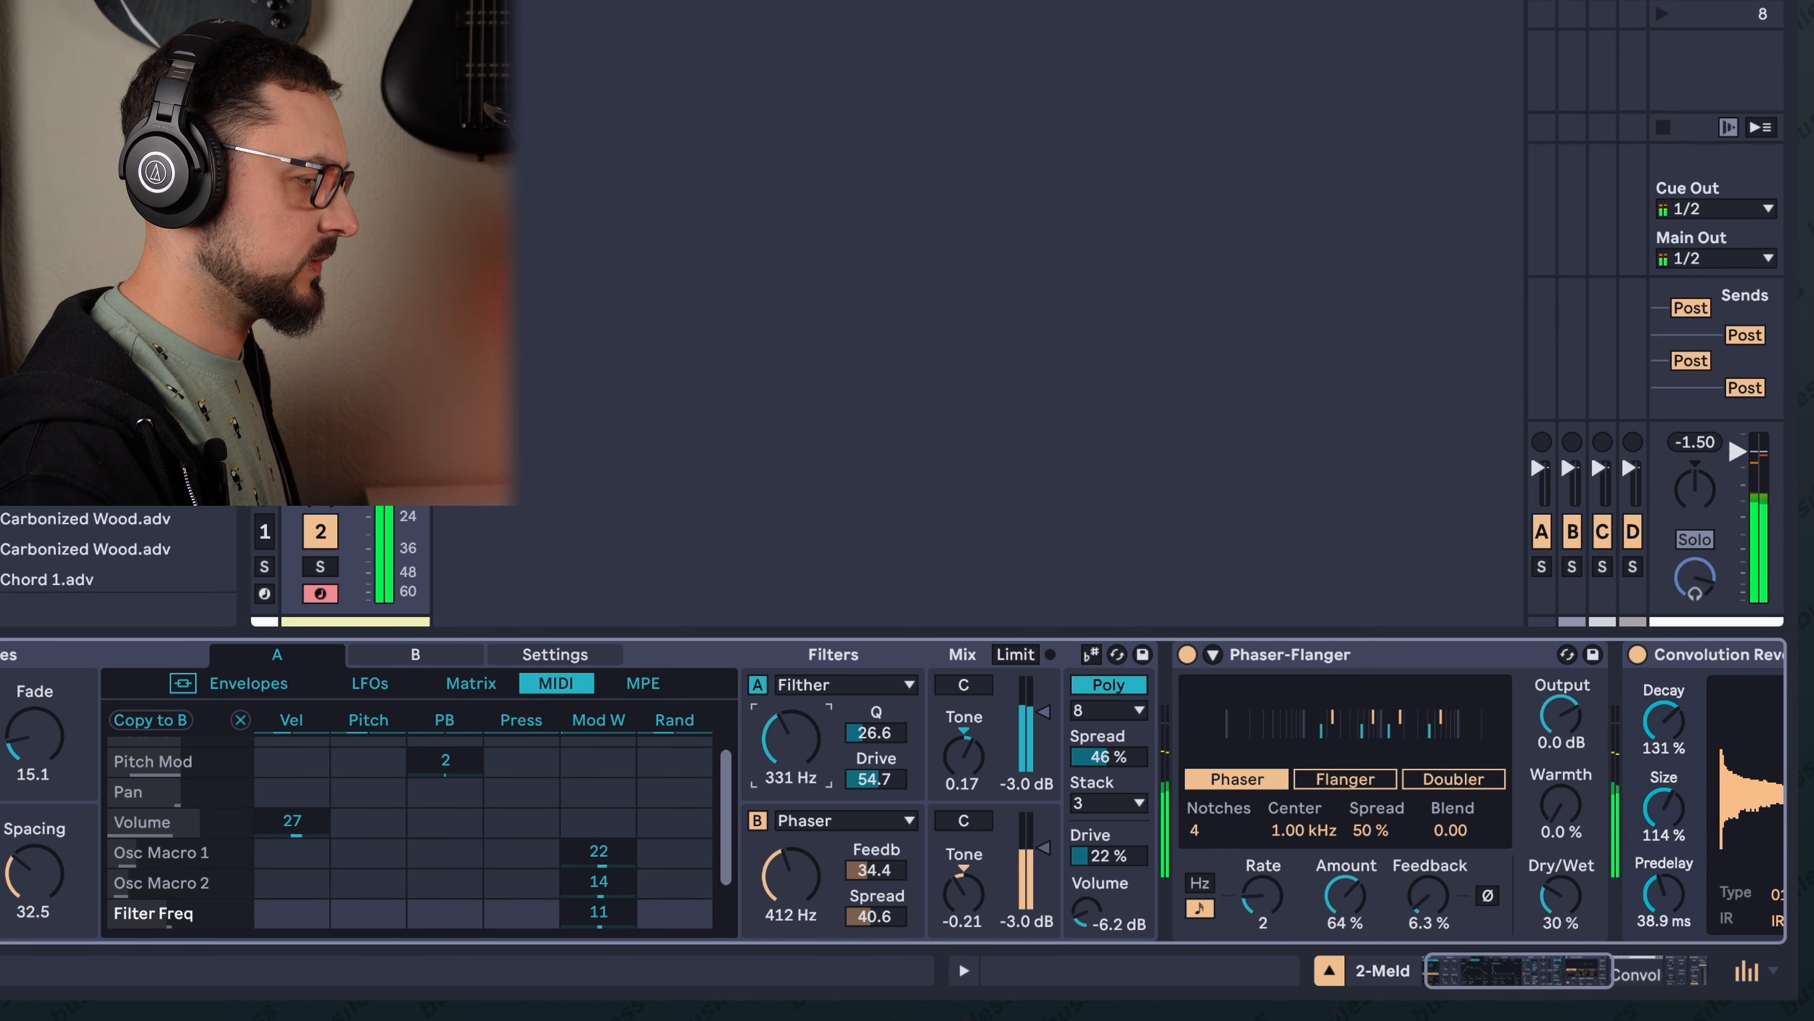
{"action": "left_click", "coordinate": [792, 863]}
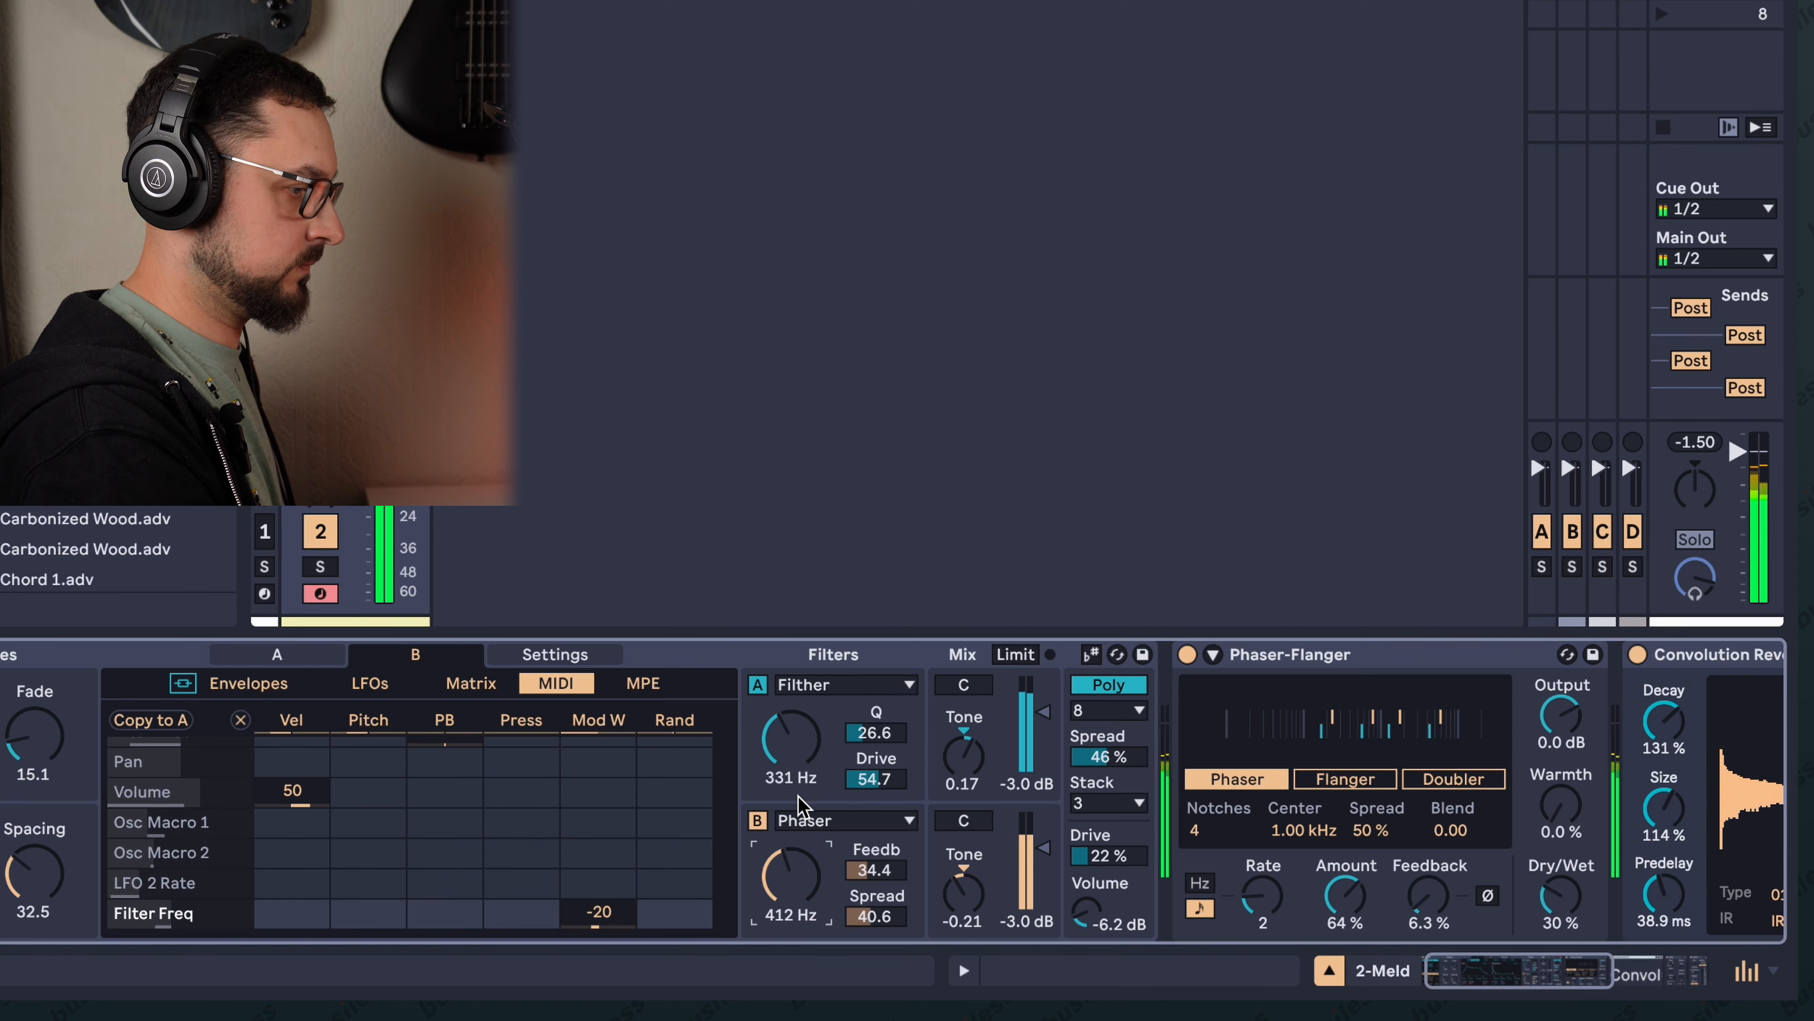
Duplicate the Convolution Reverb and load the Arundel Nave impulse response in the copy.
{"action": "left_click_drag", "start_coordinate": [1516, 970], "coordinate": [1661, 972]}
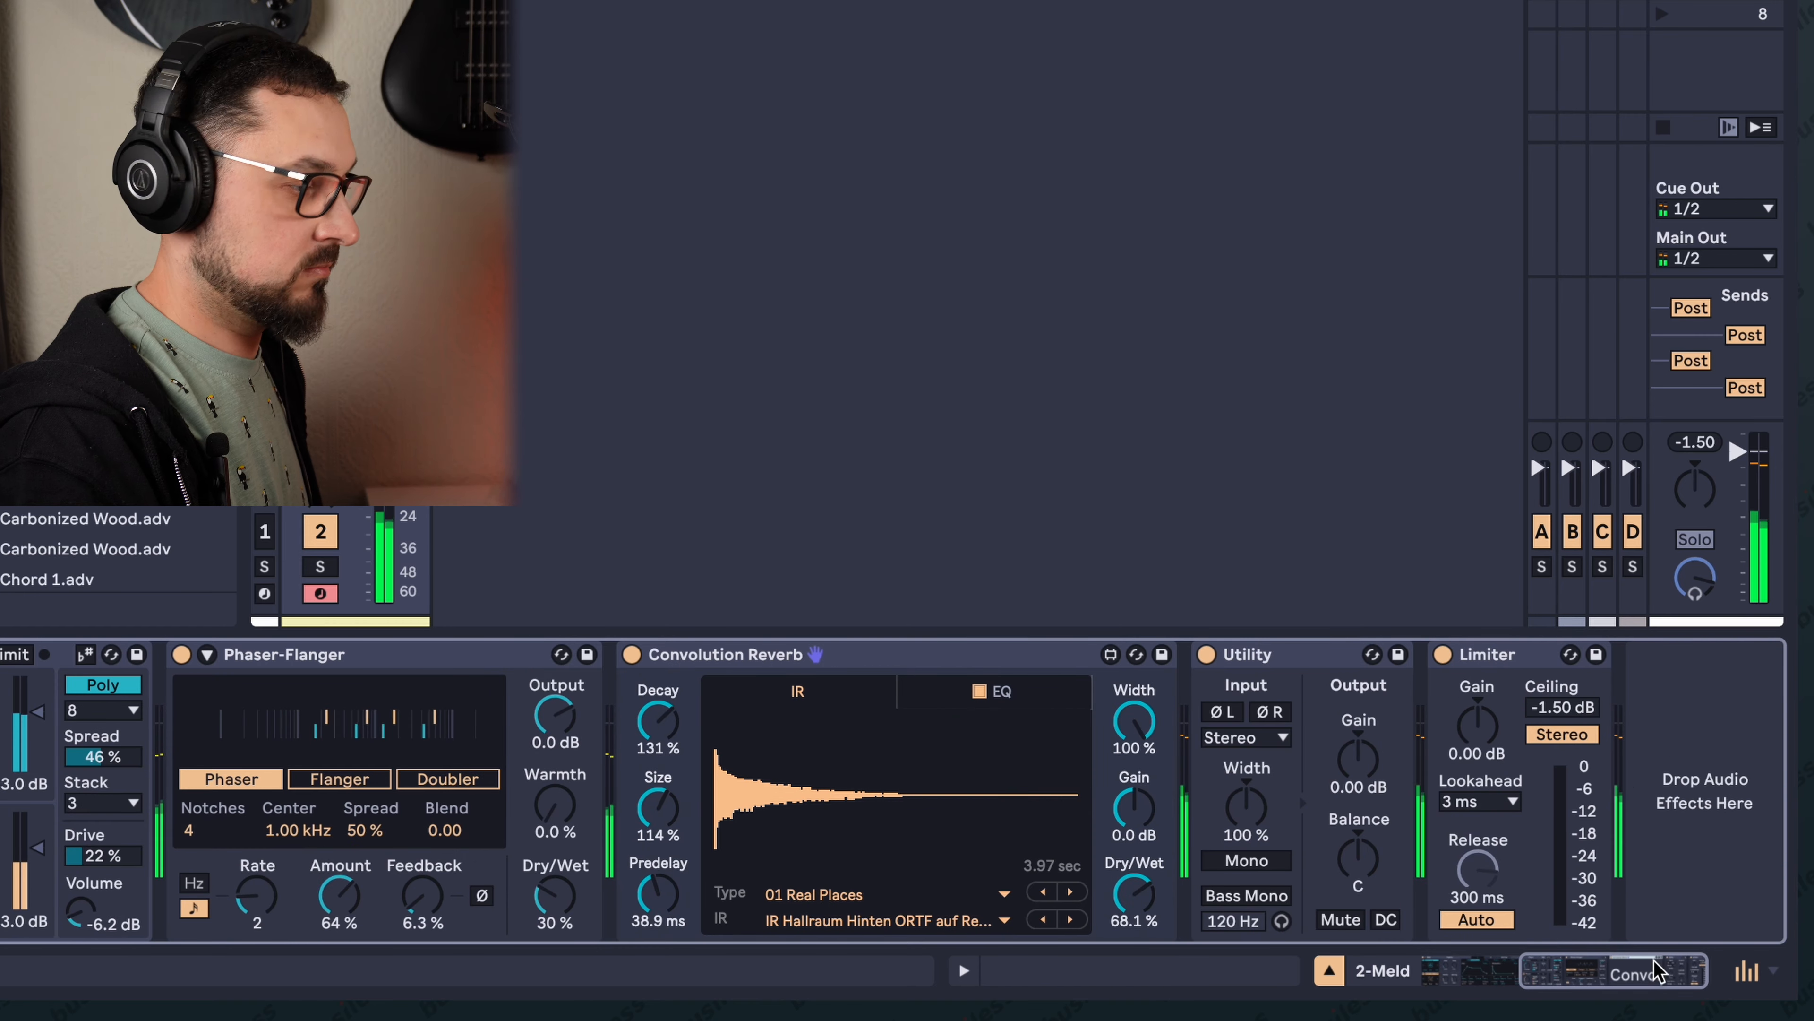
{"action": "left_click", "coordinate": [868, 654]}
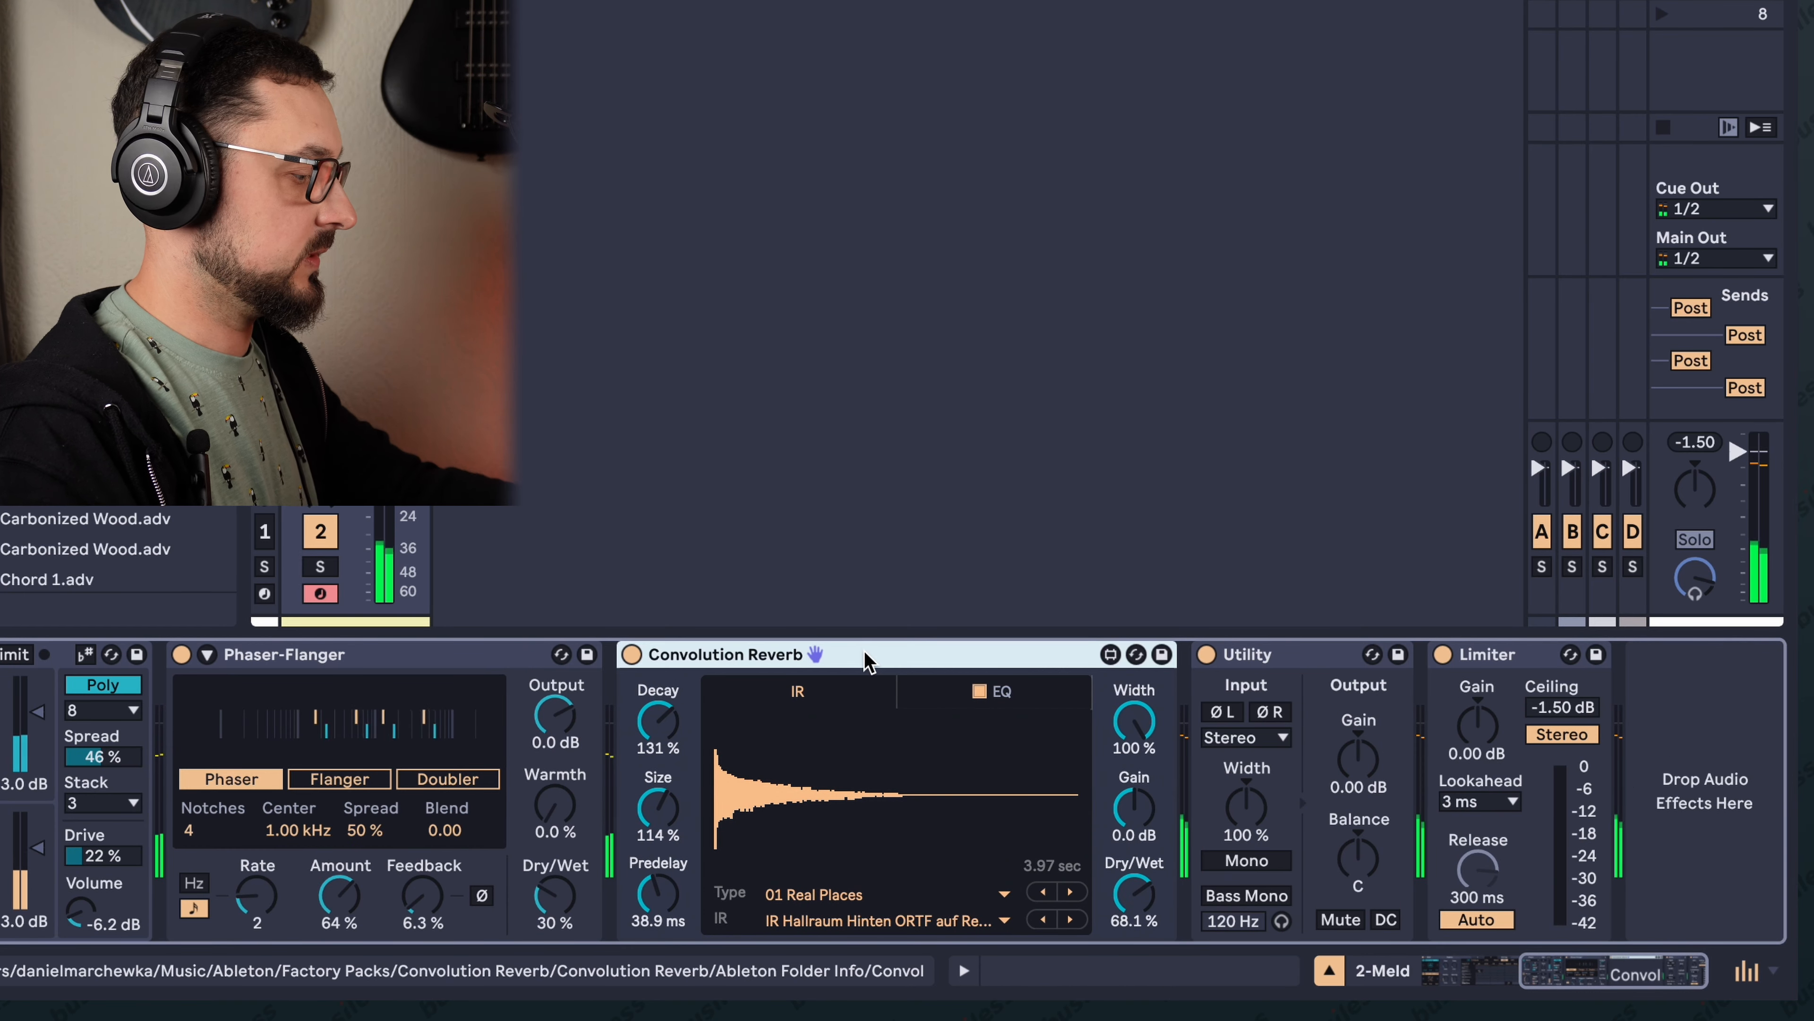
{"action": "key", "text": "super+d"}
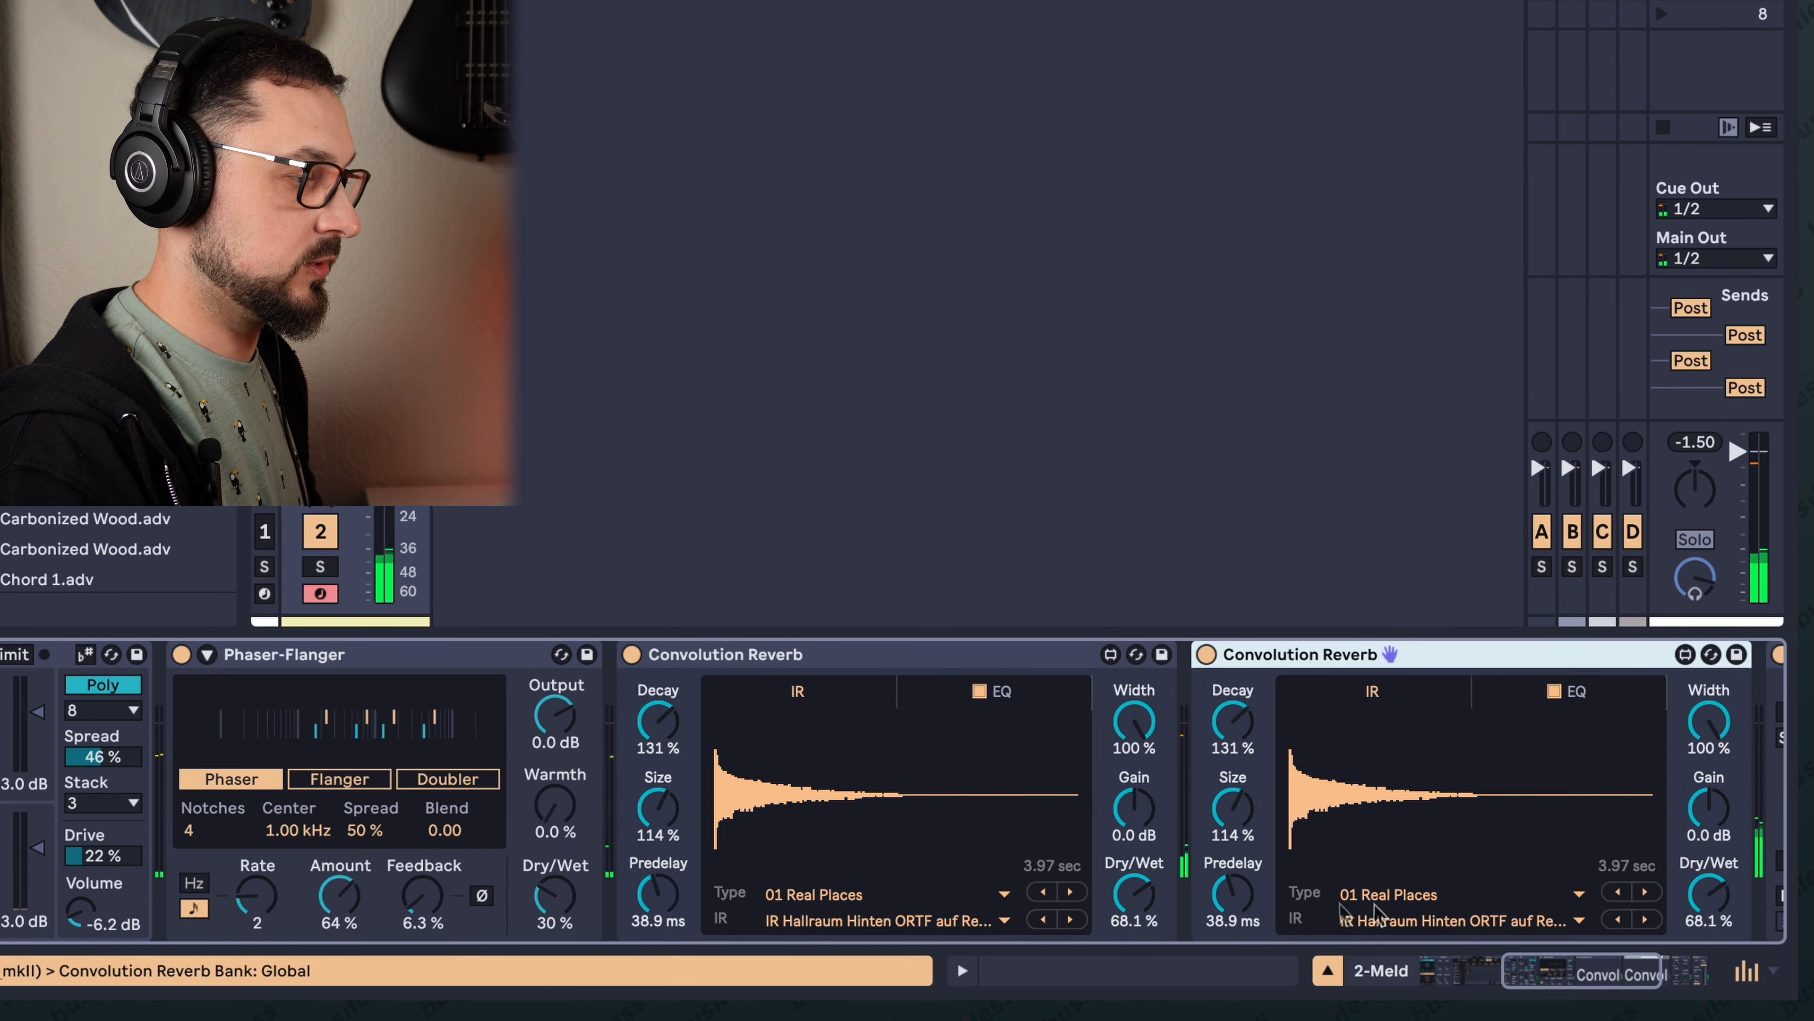
{"action": "left_click", "coordinate": [1518, 922]}
{"action": "left_click", "coordinate": [1304, 183]}
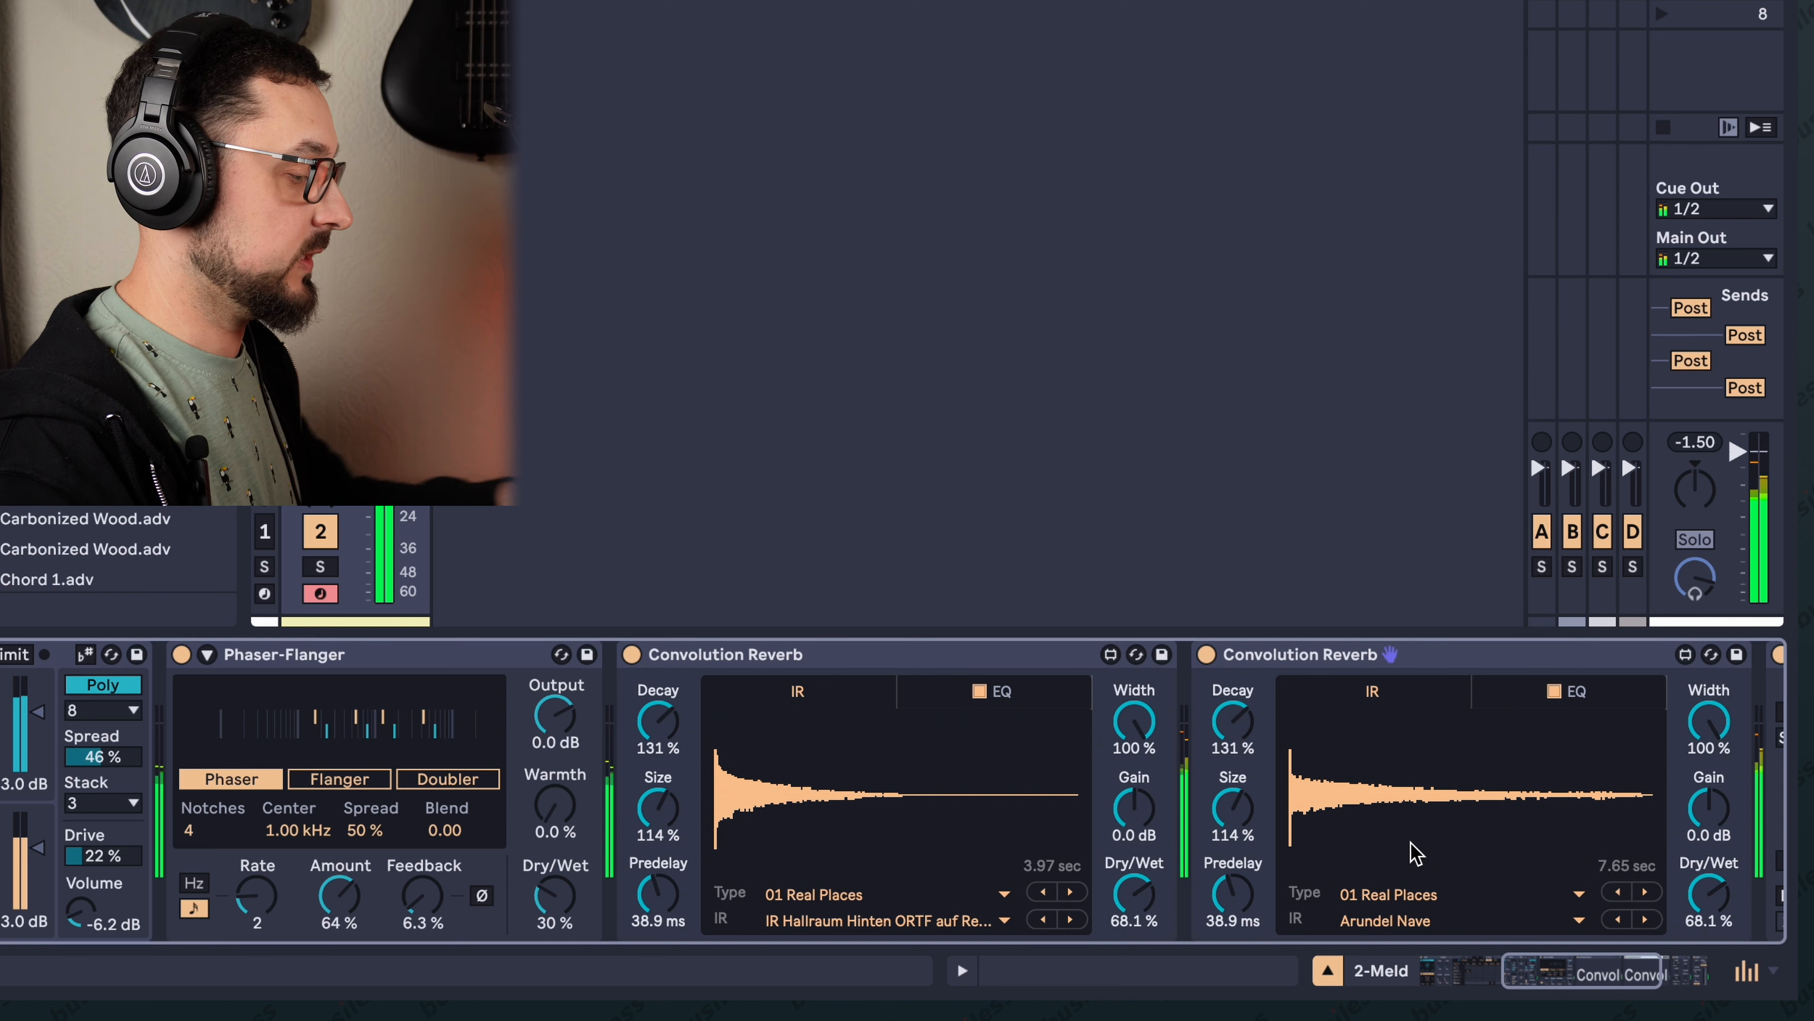
Insert Redux between the two Convolution Reverbs and set its Rate to 1.13 kHz and Dry/Wet to 18 %.
{"action": "key", "text": "super+f"}
{"action": "type", "text": "redux"}
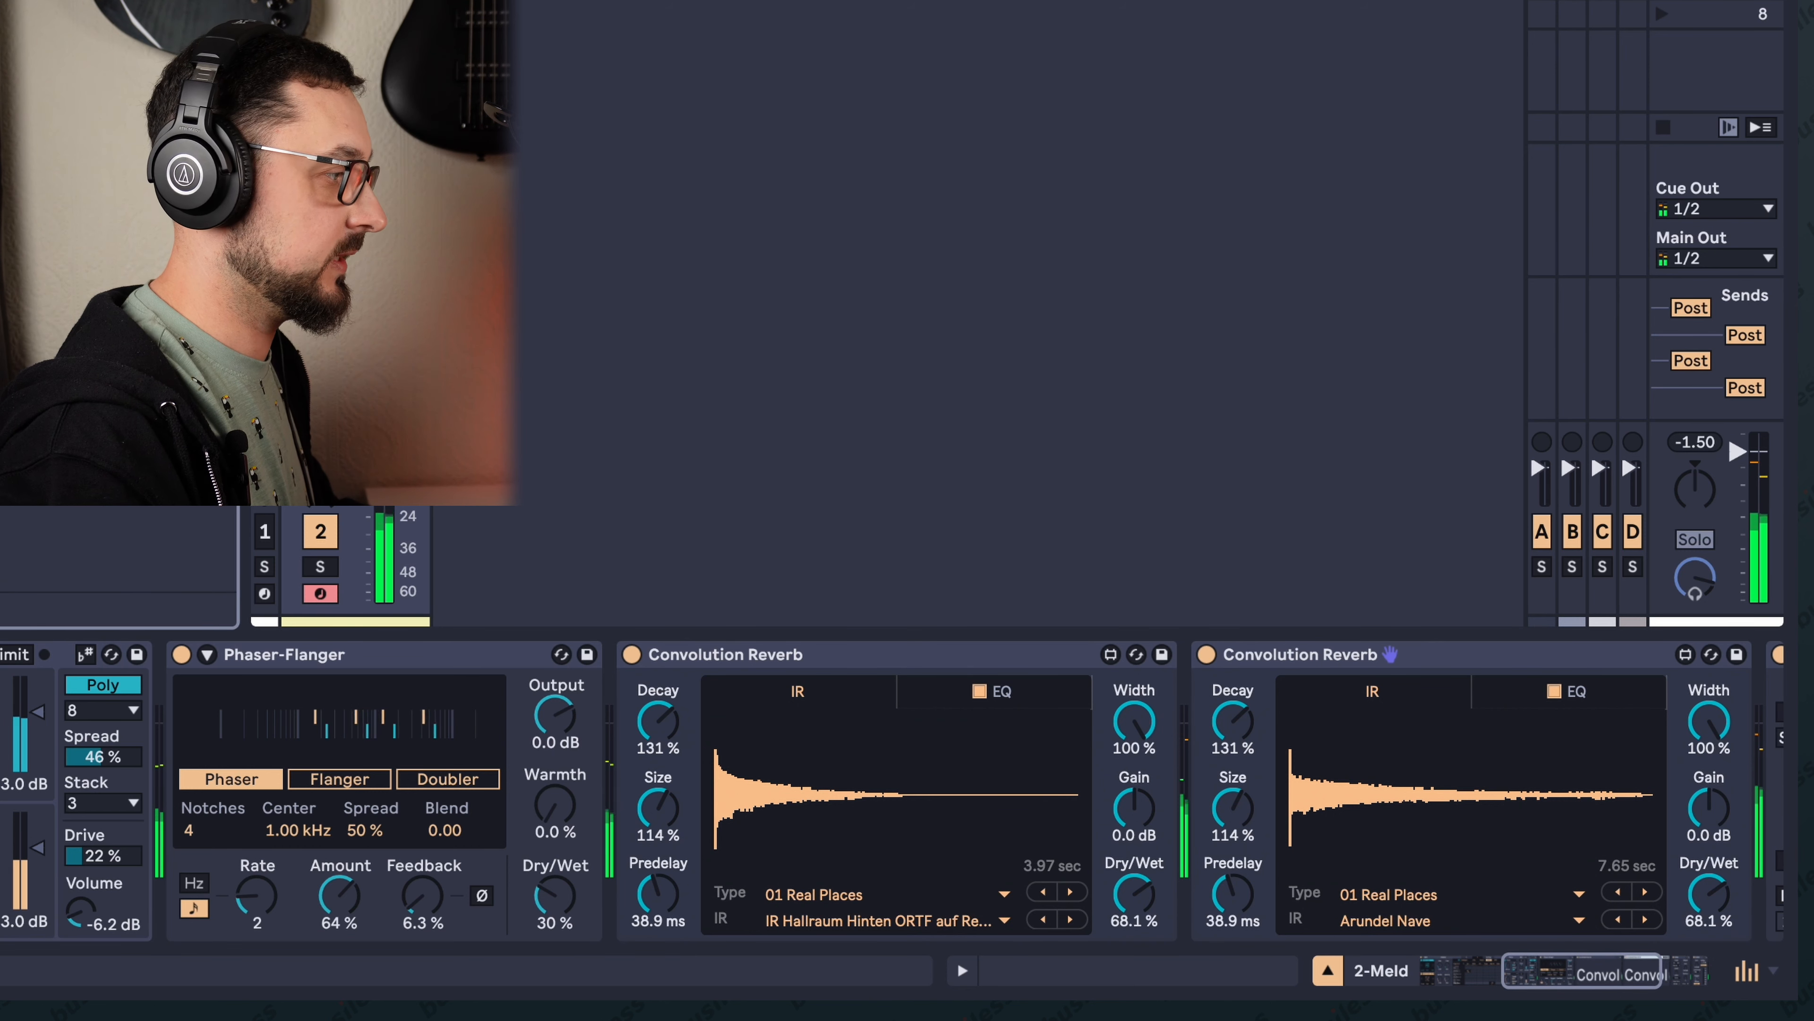
{"action": "left_click_drag", "start_coordinate": [878, 164], "coordinate": [1218, 829]}
{"action": "mouse_move", "coordinate": [1344, 924]}
{"action": "left_mouse_down"}
{"action": "mouse_move", "coordinate": [1345, 958]}
{"action": "mouse_move", "coordinate": [1344, 920]}
{"action": "left_mouse_up"}
{"action": "mouse_move", "coordinate": [1258, 730]}
{"action": "left_mouse_down"}
{"action": "mouse_move", "coordinate": [1257, 779]}
{"action": "mouse_move", "coordinate": [1257, 761]}
{"action": "left_mouse_up"}
{"action": "left_click_drag", "start_coordinate": [1344, 922], "coordinate": [1344, 937]}
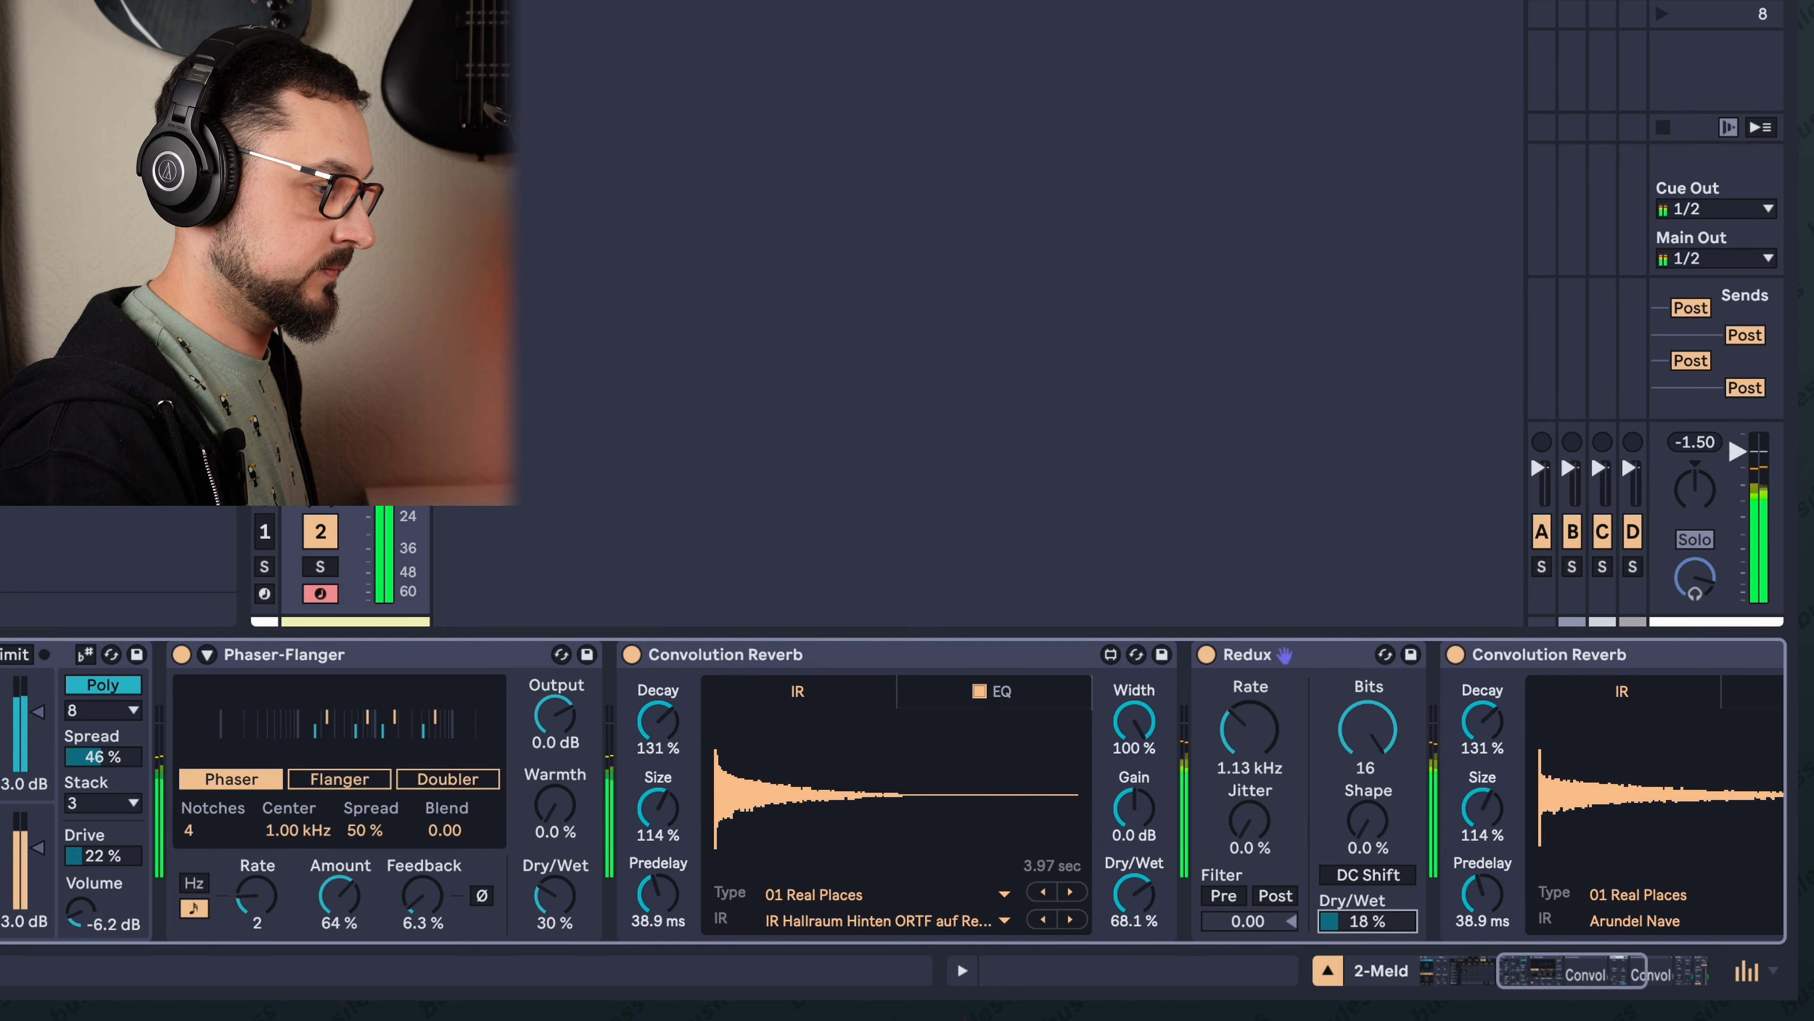
Set Redux's Bits to 8, Shape to 16 %, Rate to 107 Hz and Dry/Wet to 30 %.
{"action": "left_click_drag", "start_coordinate": [1377, 725], "coordinate": [1378, 743]}
{"action": "left_click_drag", "start_coordinate": [1367, 820], "coordinate": [1366, 806]}
{"action": "left_click_drag", "start_coordinate": [1267, 726], "coordinate": [1267, 760]}
{"action": "left_click", "coordinate": [1378, 922]}
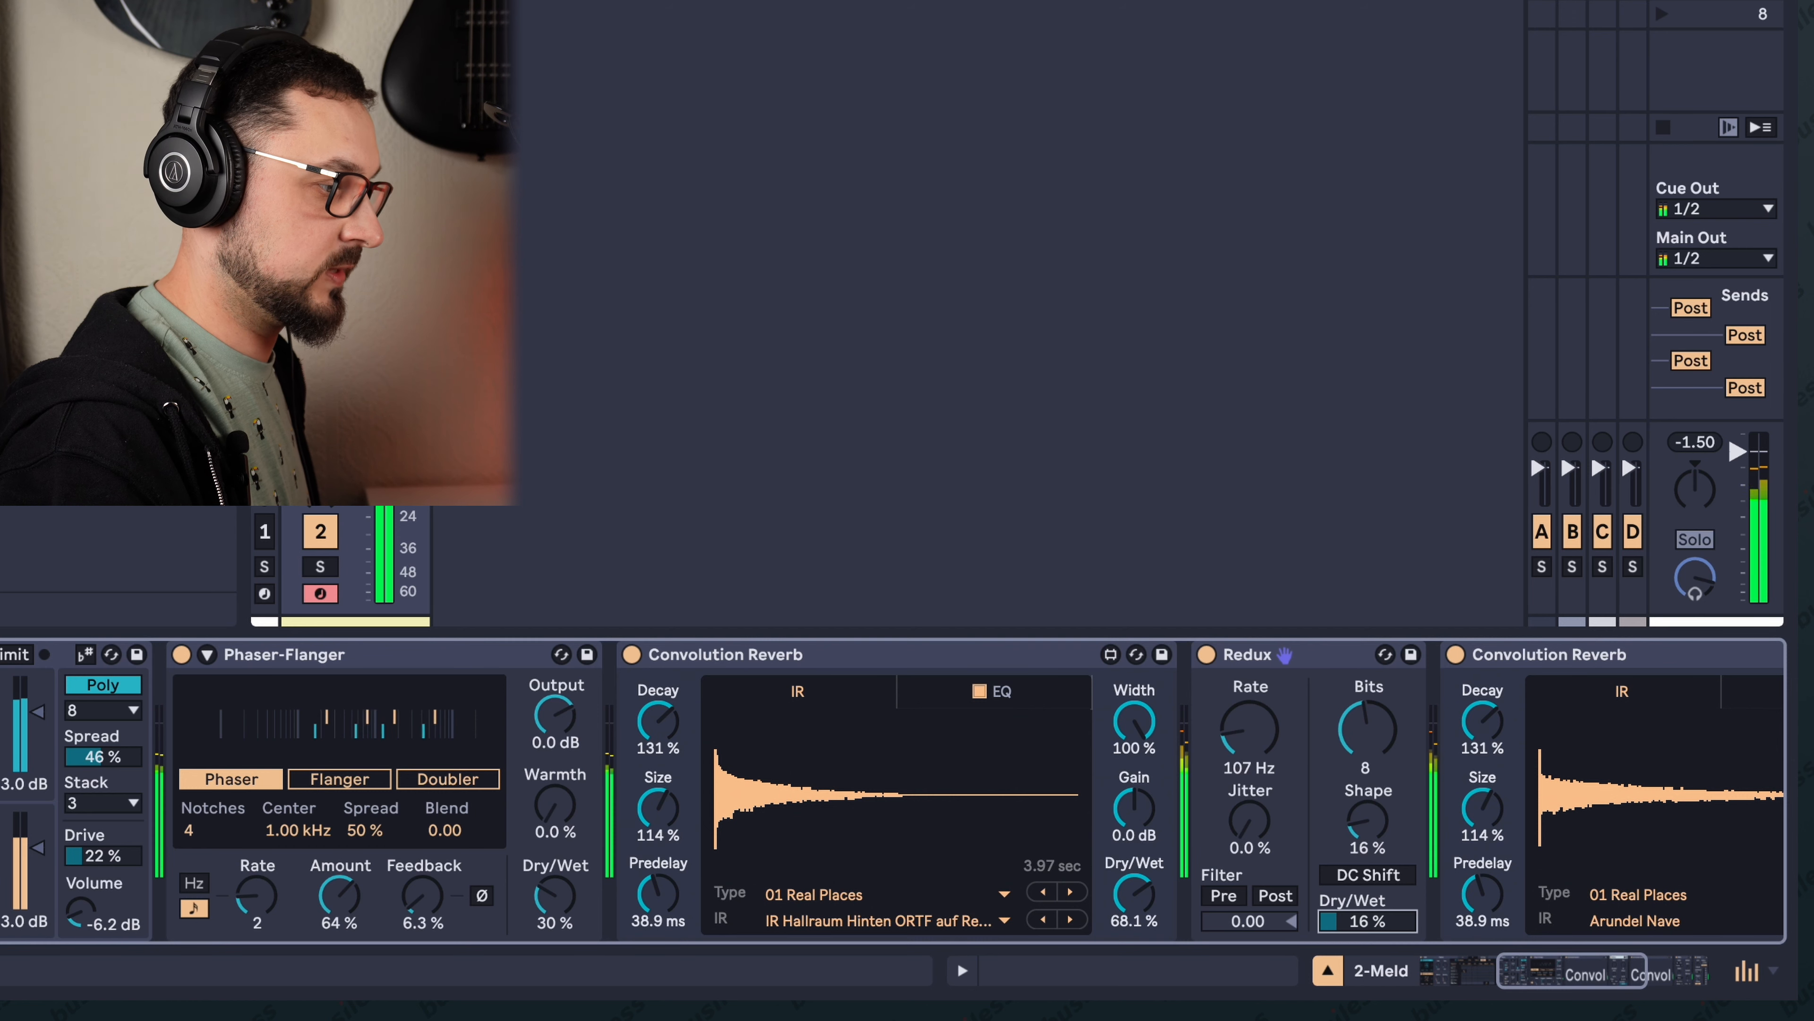
{"action": "left_click_drag", "start_coordinate": [1379, 922], "coordinate": [1378, 902]}
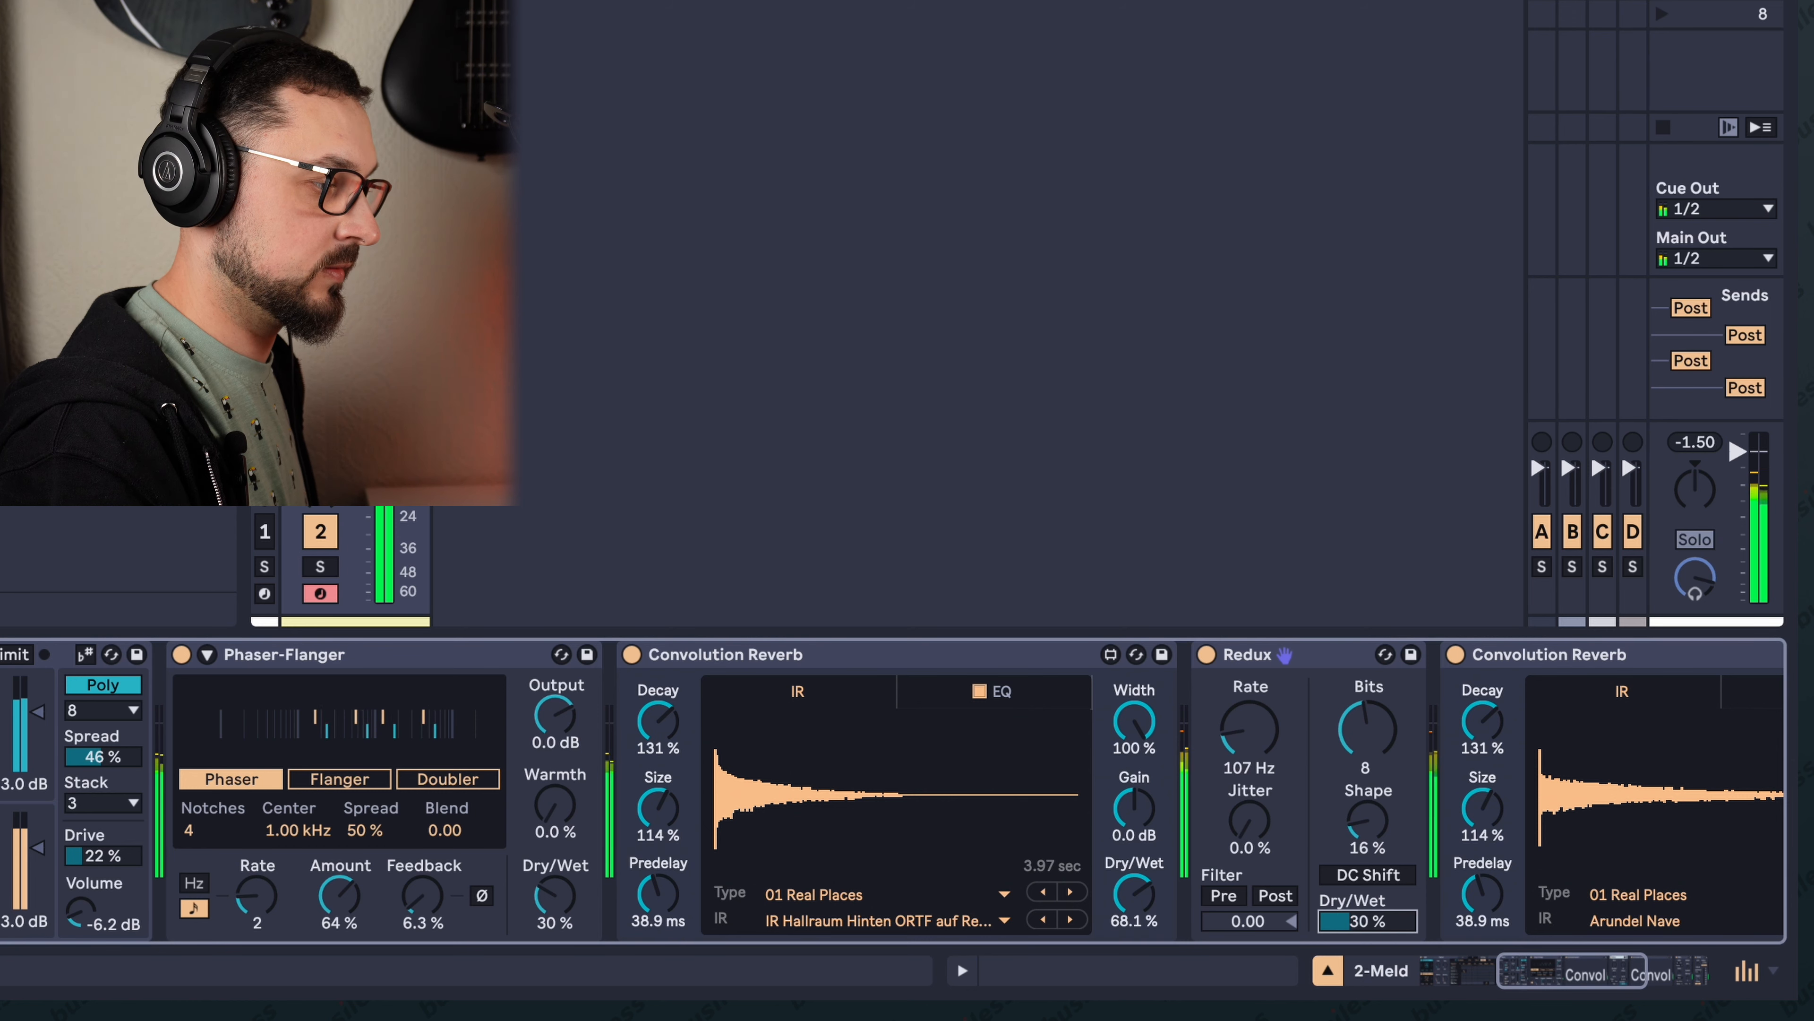